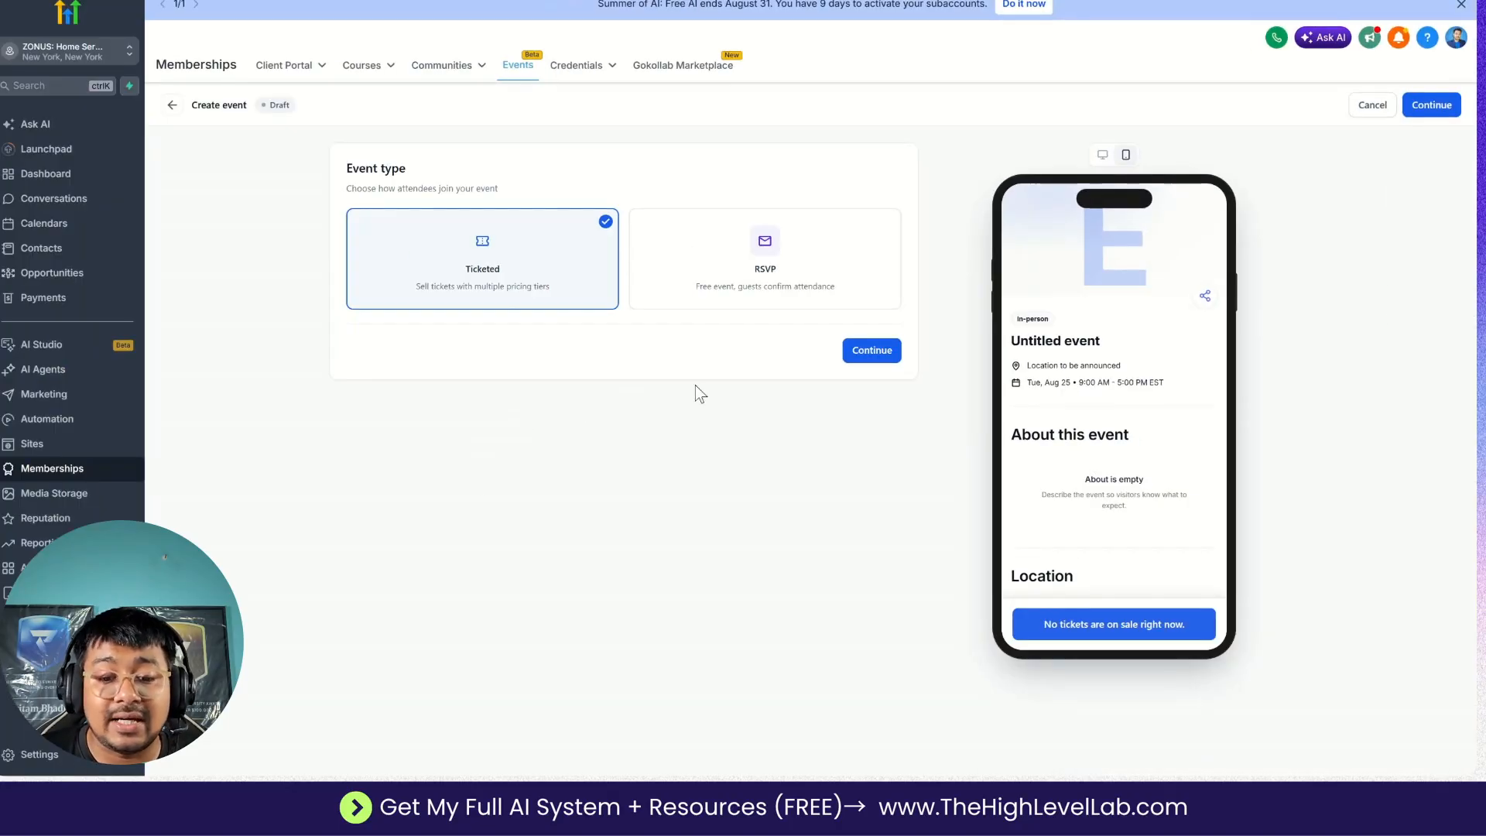
# Continue with the Ticketed event type and start filling in the event name.
pyautogui.click(869, 350)
pyautogui.click(609, 230)
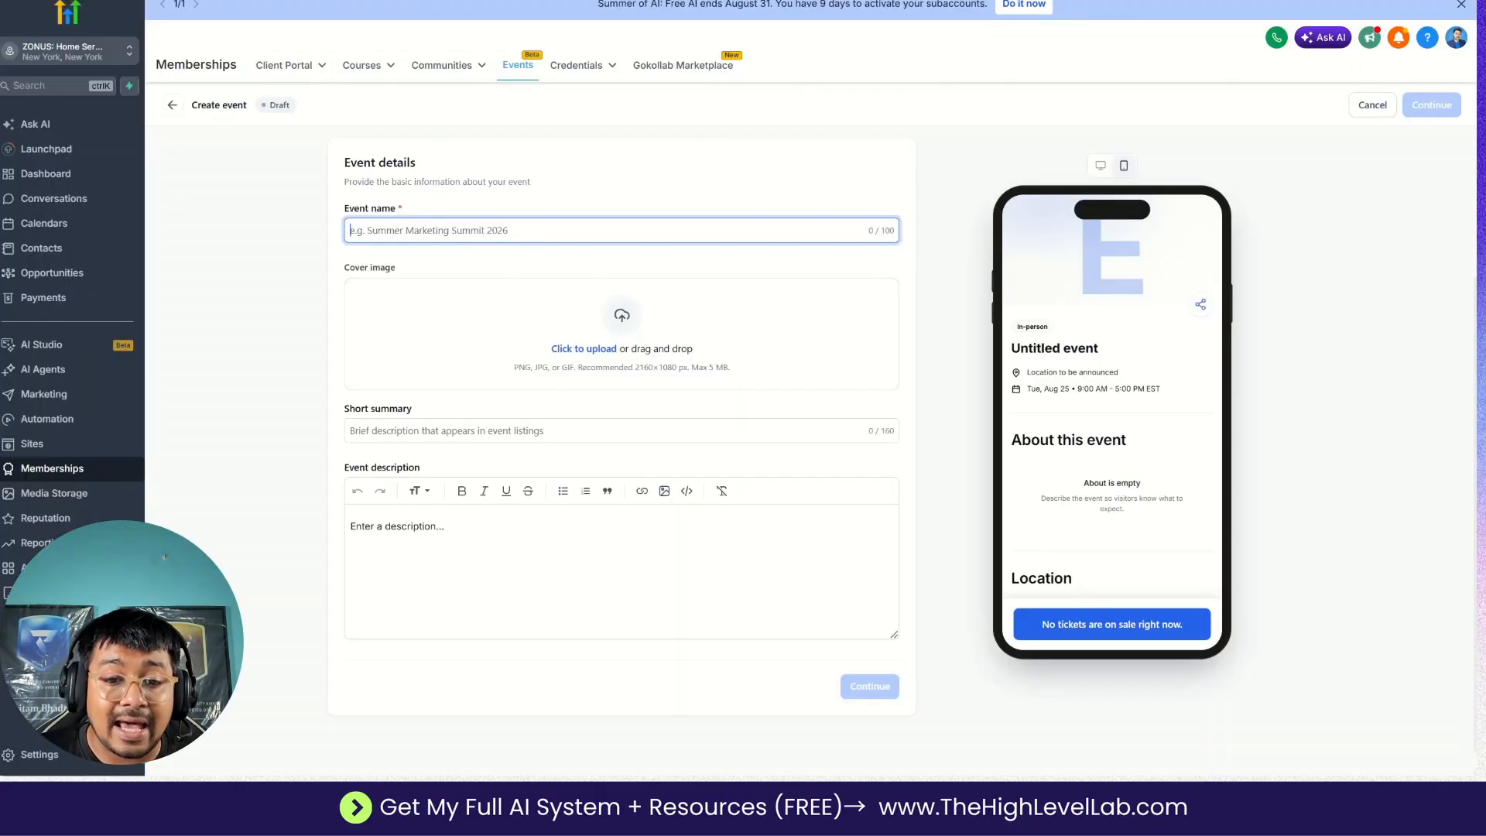
# Switch to the Google Docs event plan and review its event information, short summary and event description sections.
pyautogui.click(714, 2)
pyautogui.scroll(-12, 694, 477)
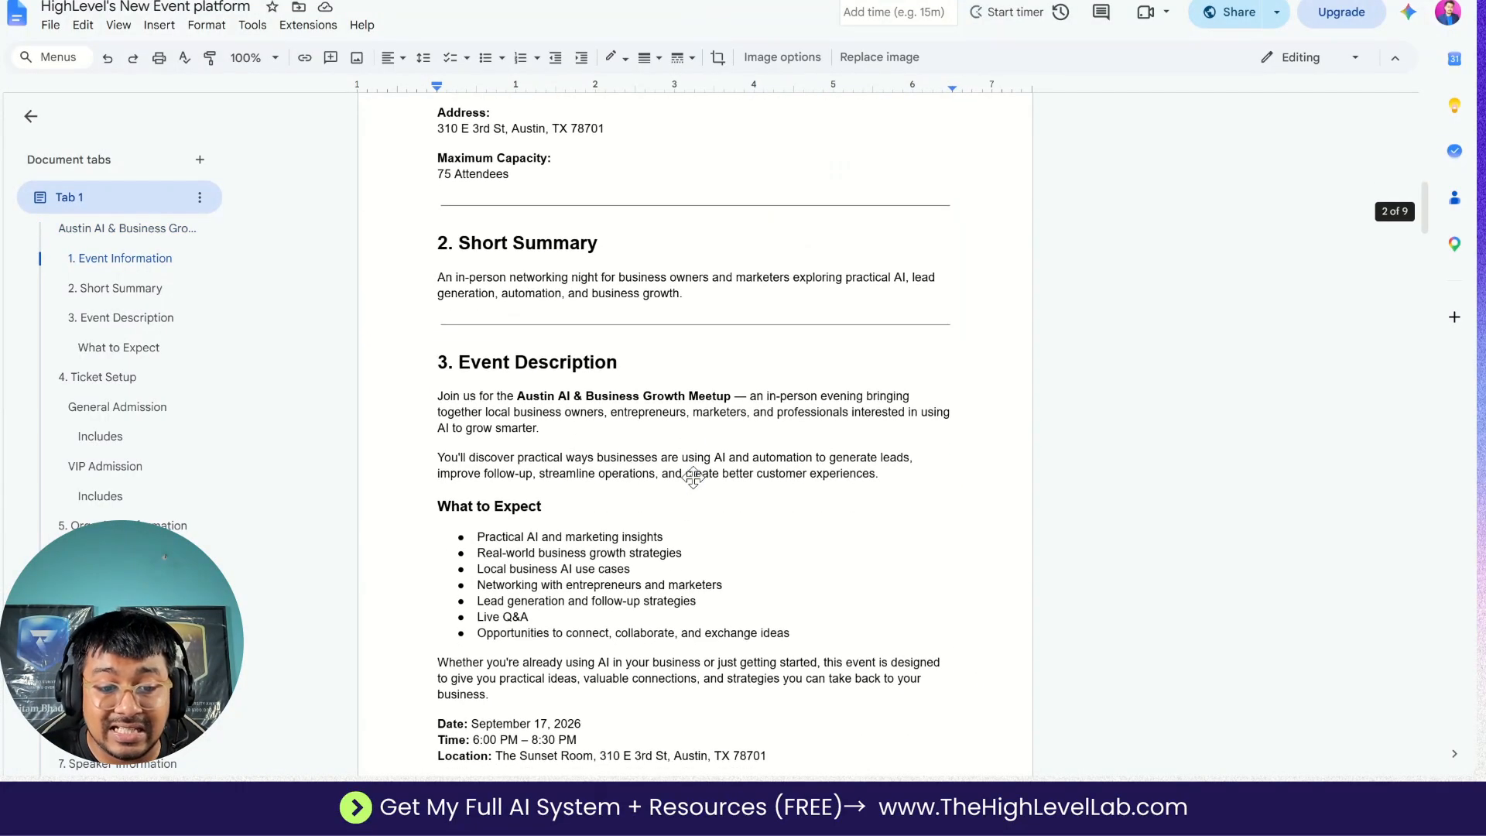
pyautogui.scroll(-20, 694, 478)
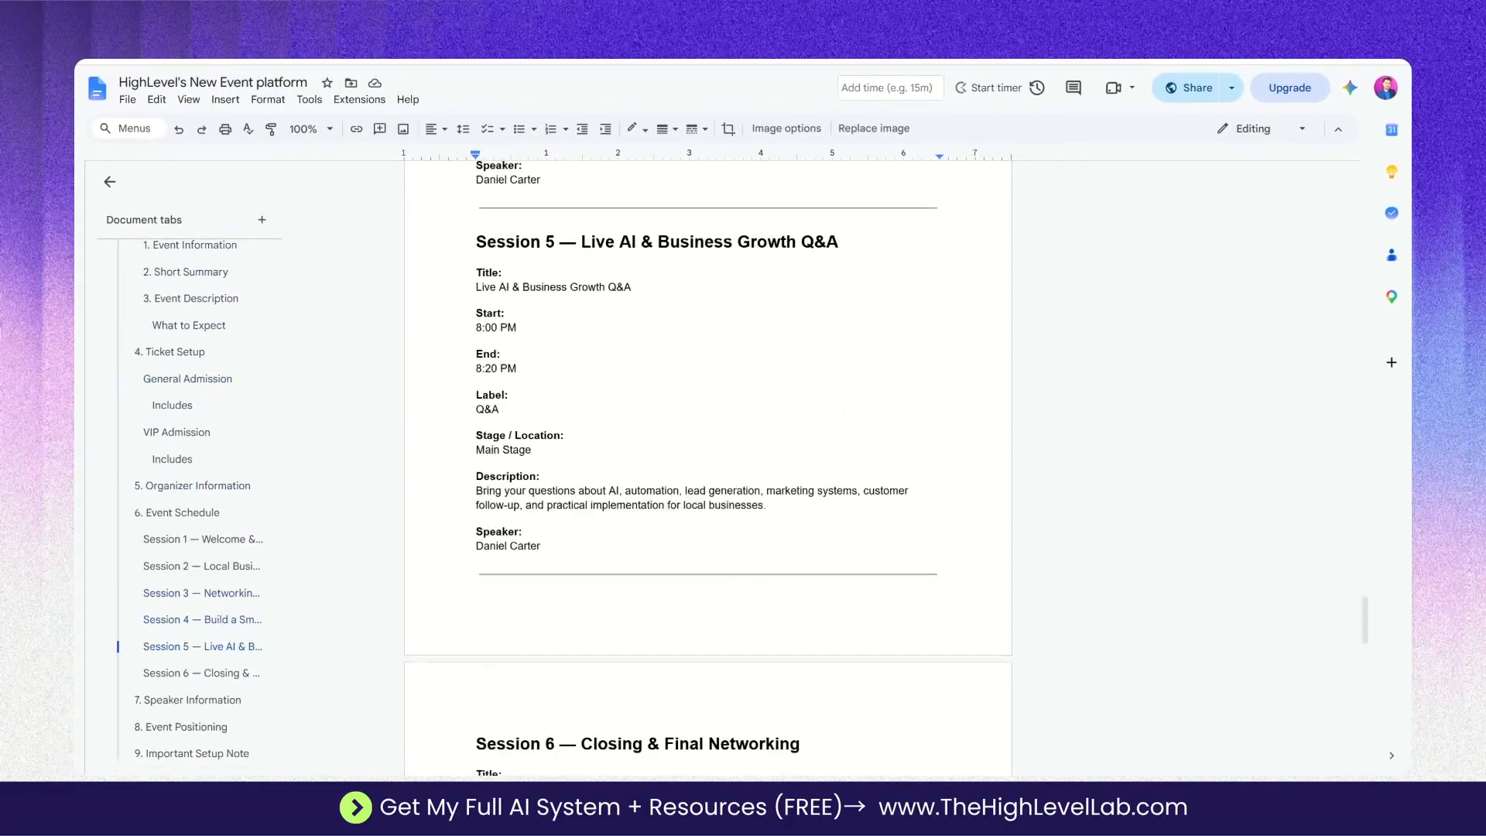
pyautogui.scroll(-17, 708, 468)
pyautogui.scroll(20, 707, 469)
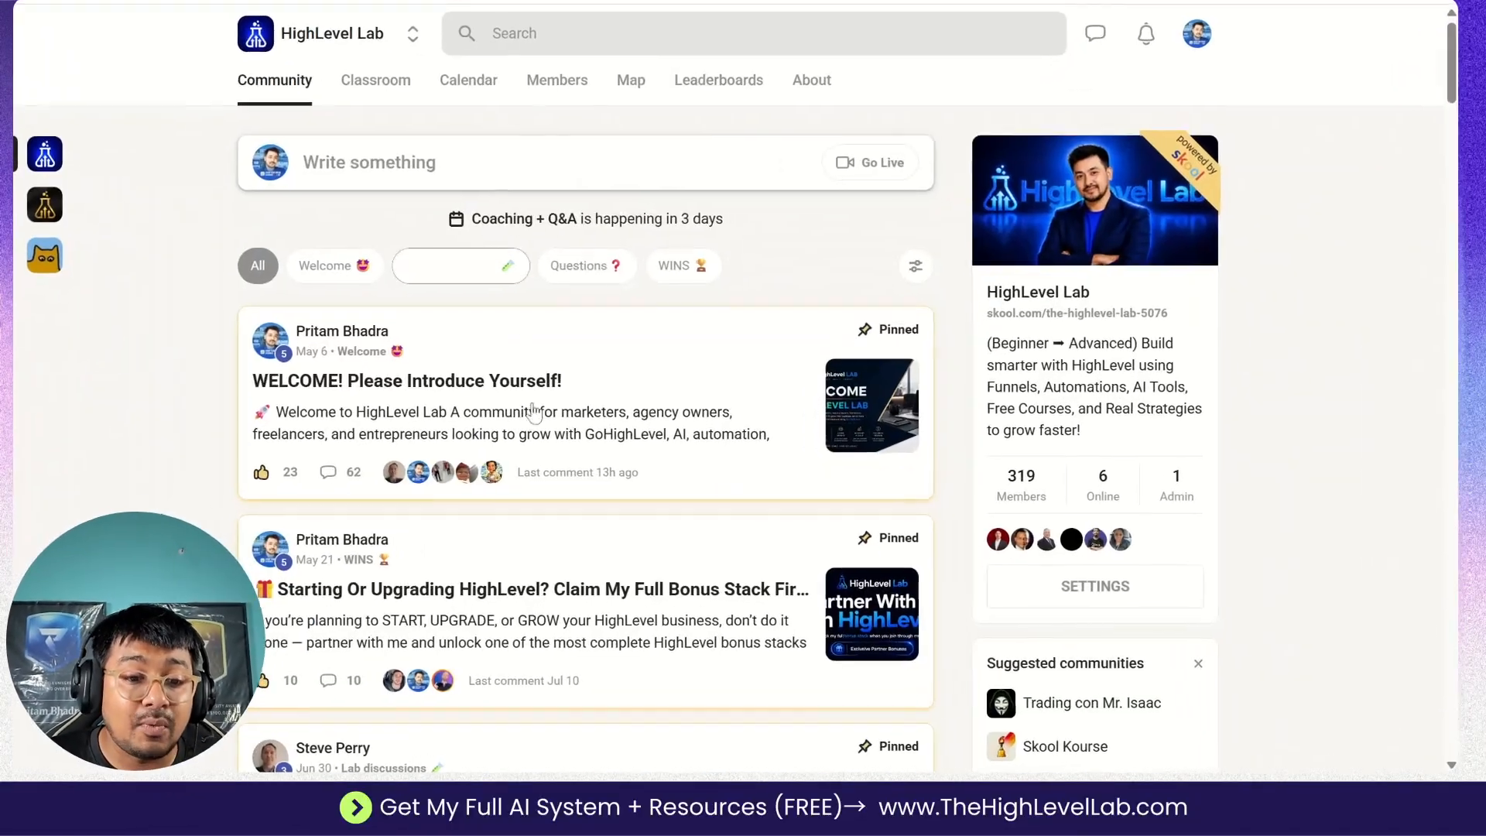
# View the Recently Uploaded Resources course in the HighLevel Lab community's Classroom, then return to the Community feed.
pyautogui.click(382, 77)
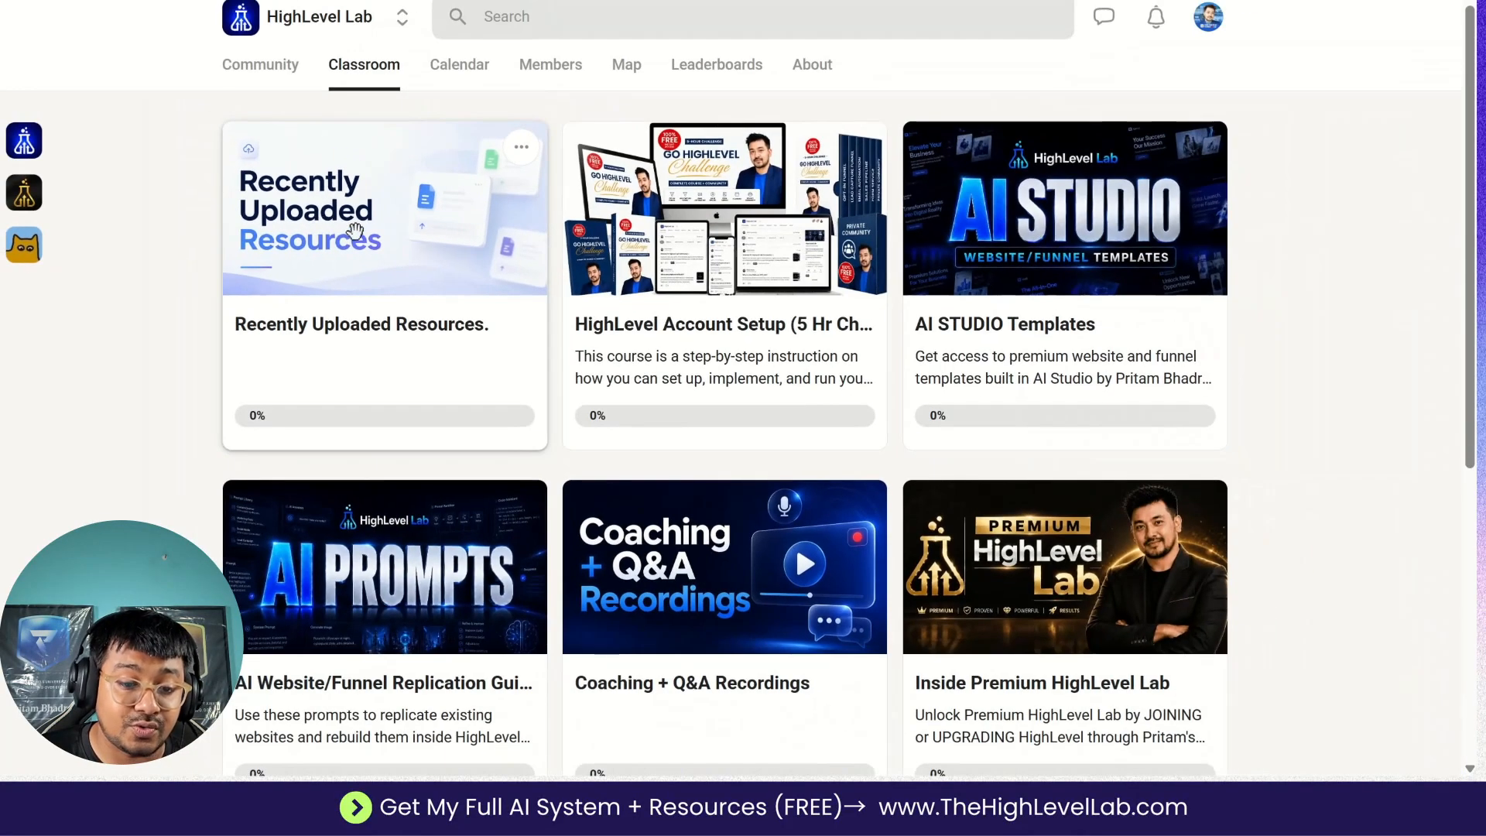
pyautogui.click(355, 230)
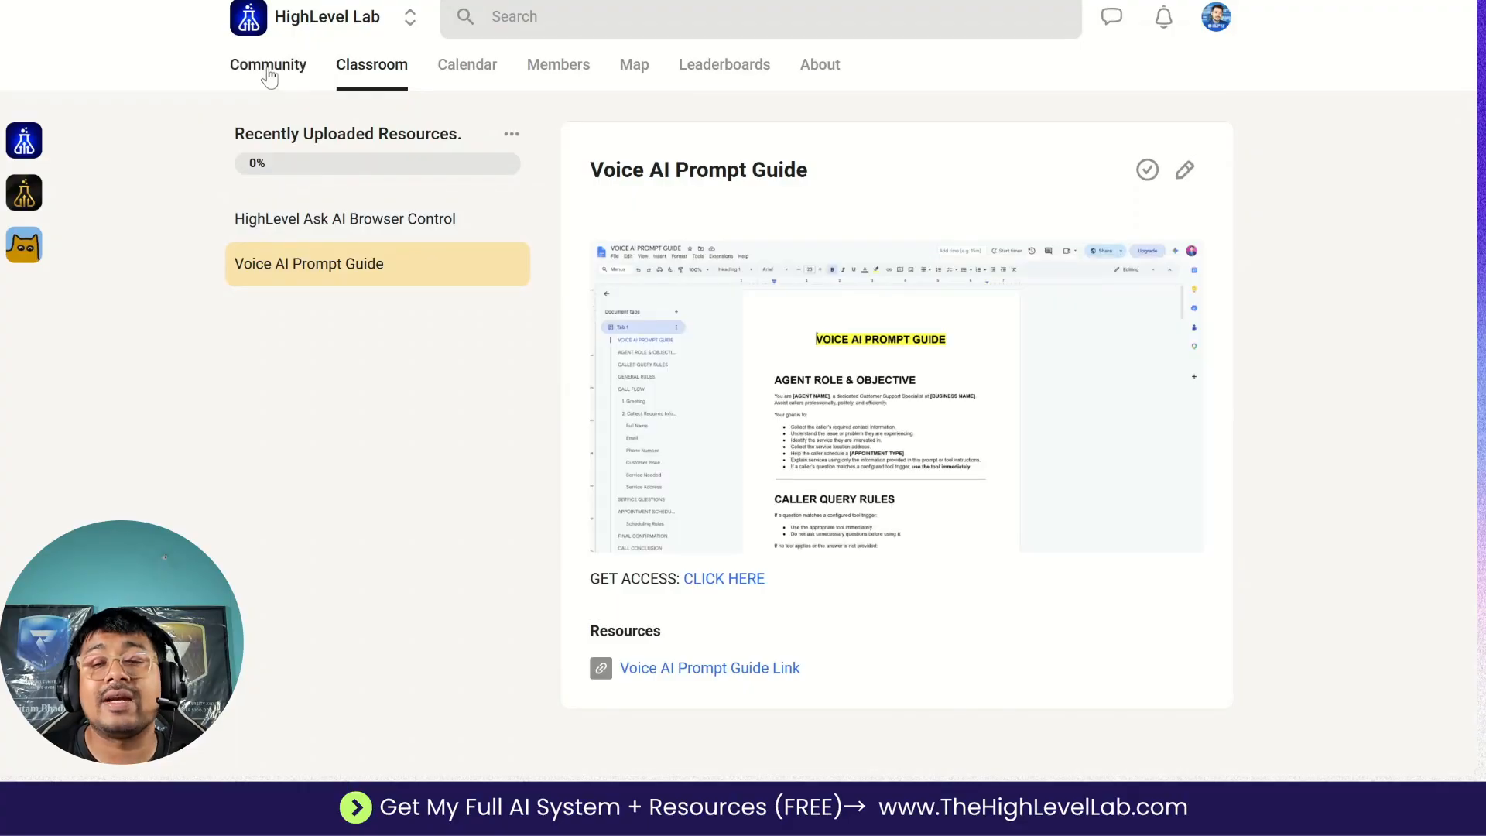
pyautogui.click(268, 69)
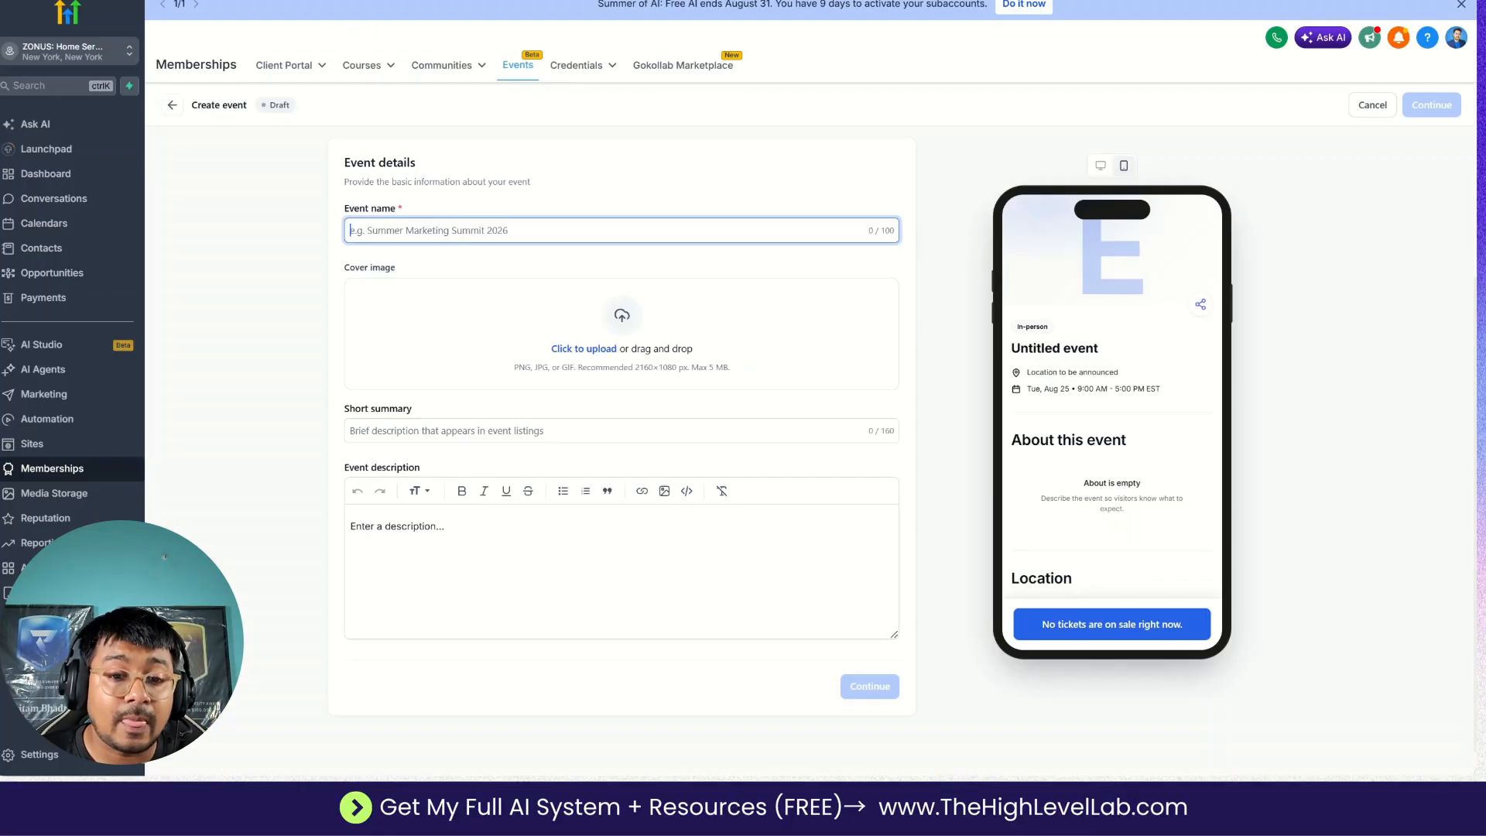
# Copy the title "Austin AI & Business Growth Meetup" from the Google Docs plan into the HighLevel event name.
pyautogui.click(746, 3)
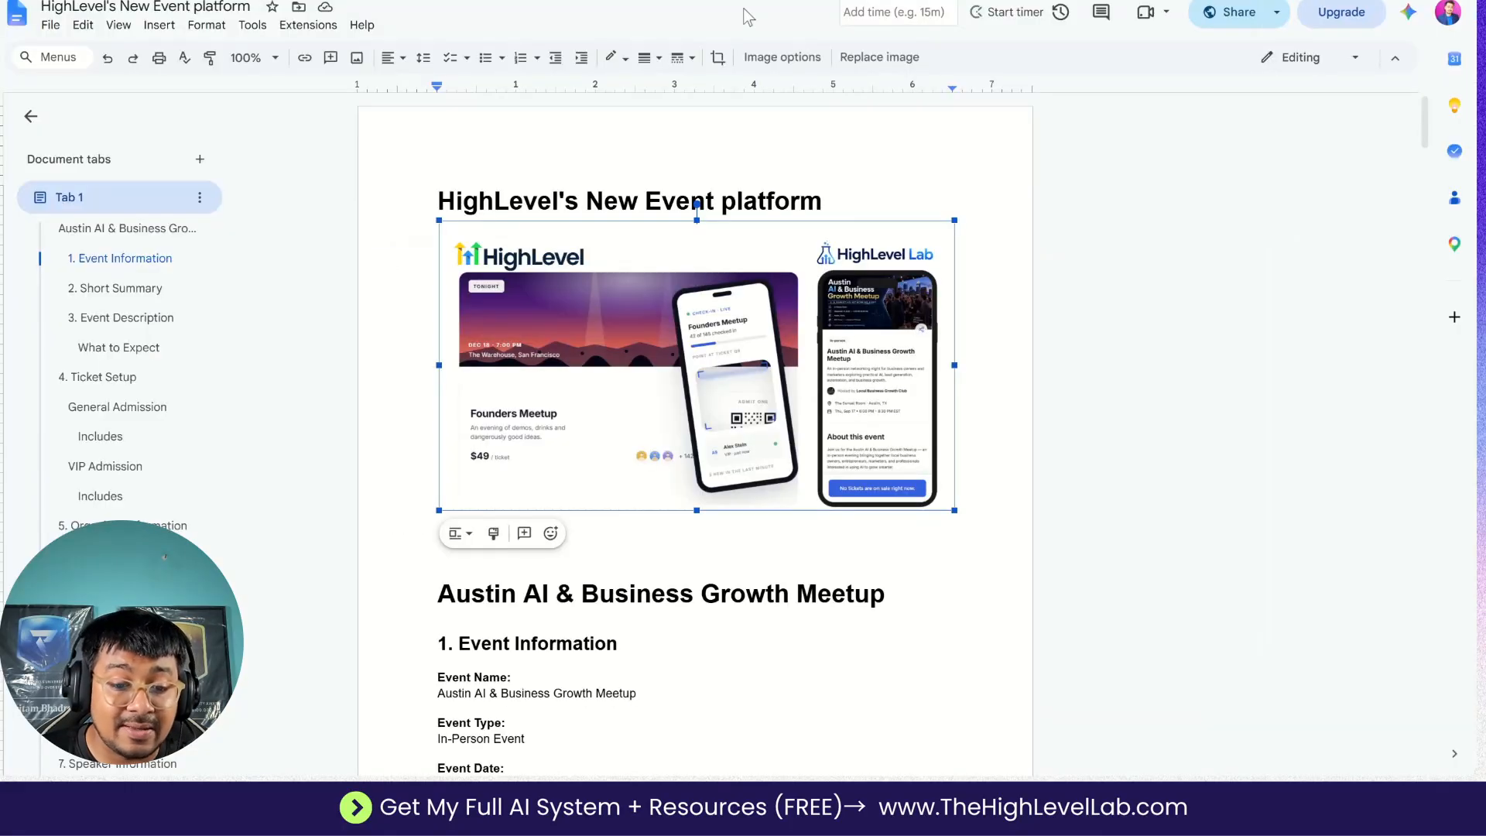
pyautogui.scroll(-3, 643, 347)
pyautogui.moveTo(438, 331); pyautogui.dragTo(885, 333)
pyautogui.hotkey('ctrl', 'c')
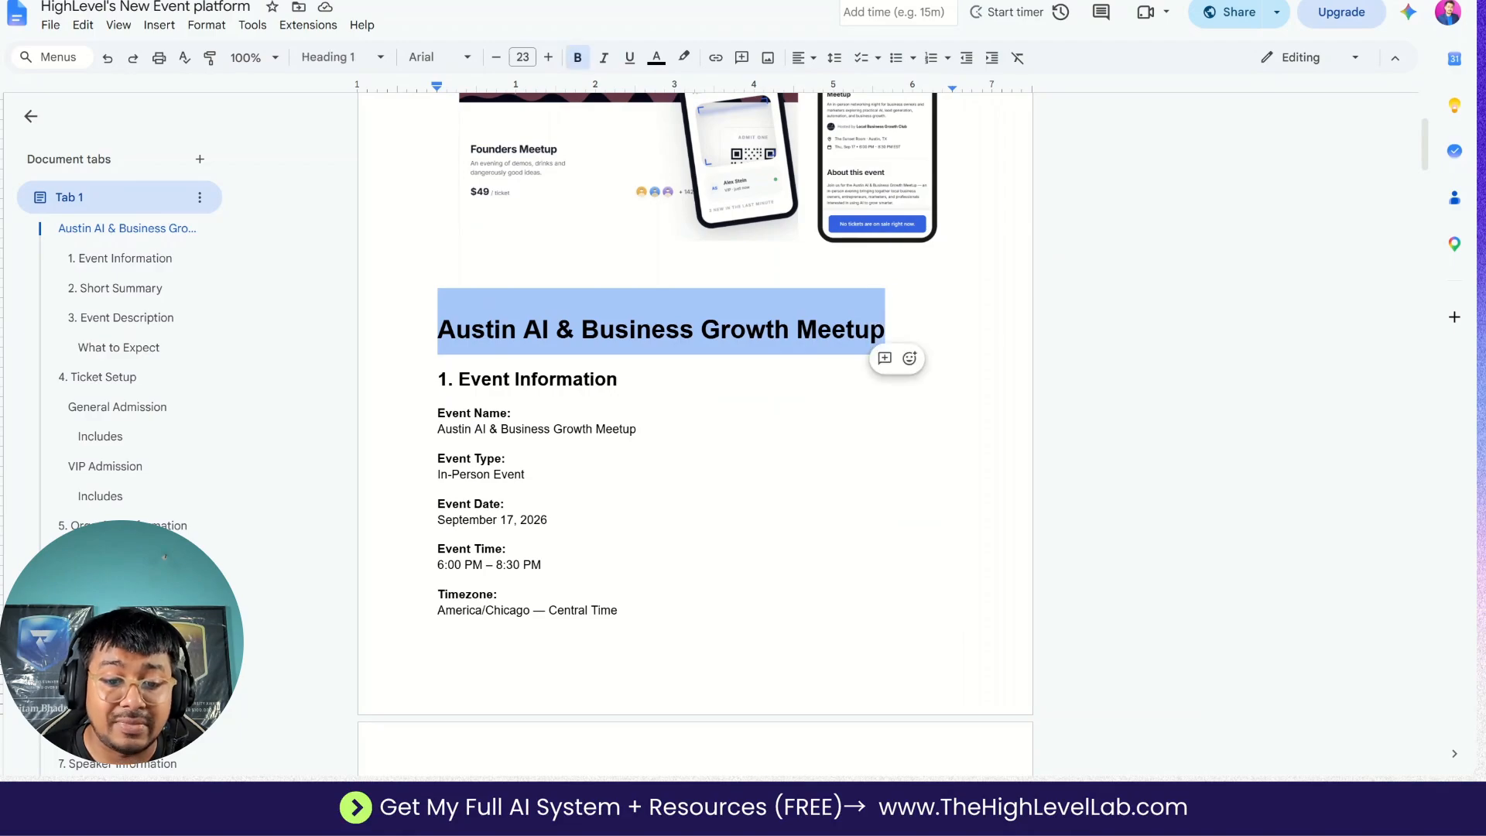
pyautogui.click(619, 2)
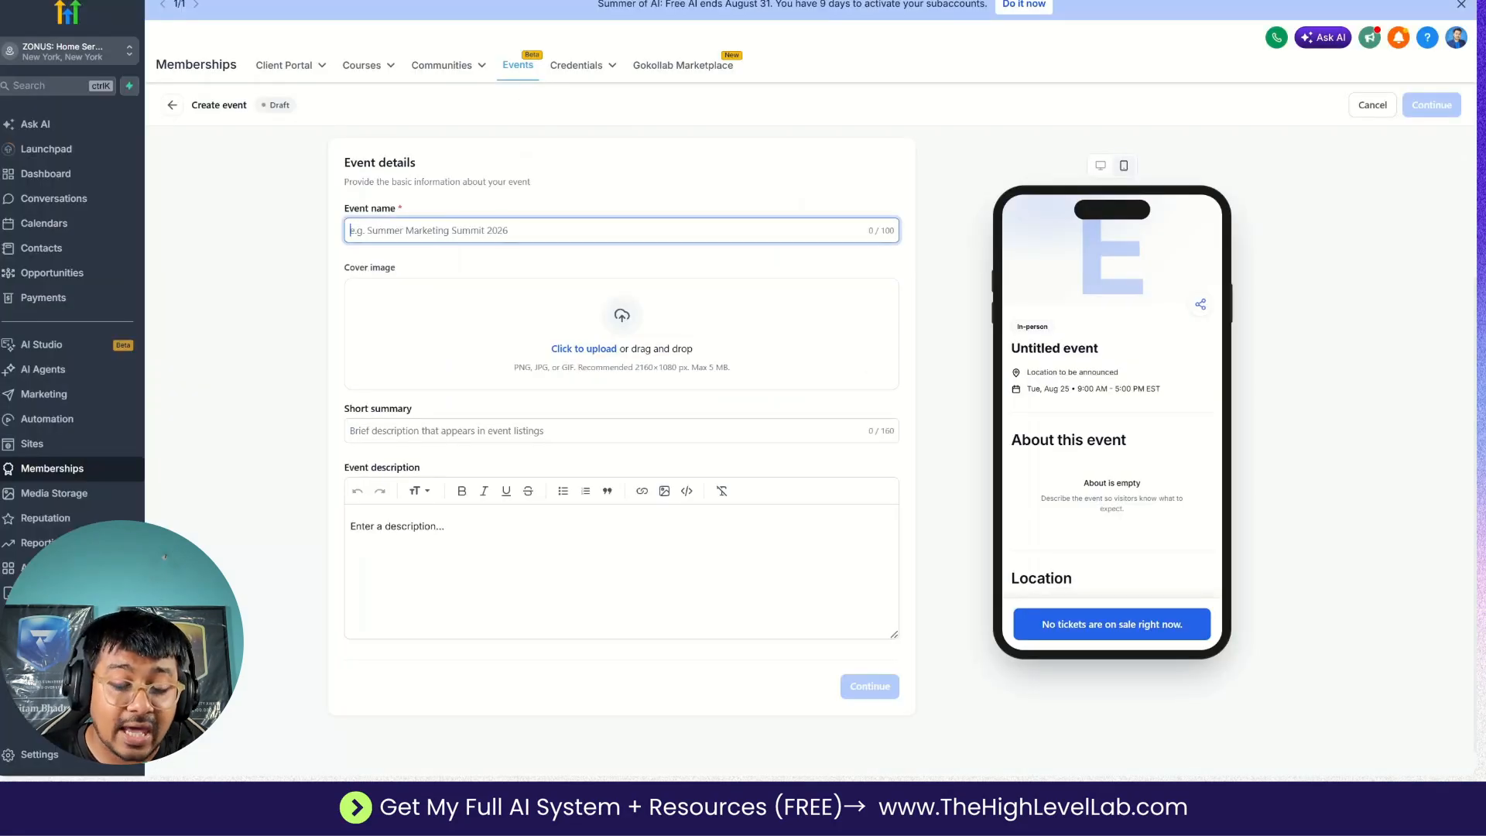
pyautogui.hotkey('ctrl', 'v')
pyautogui.click(341, 275)
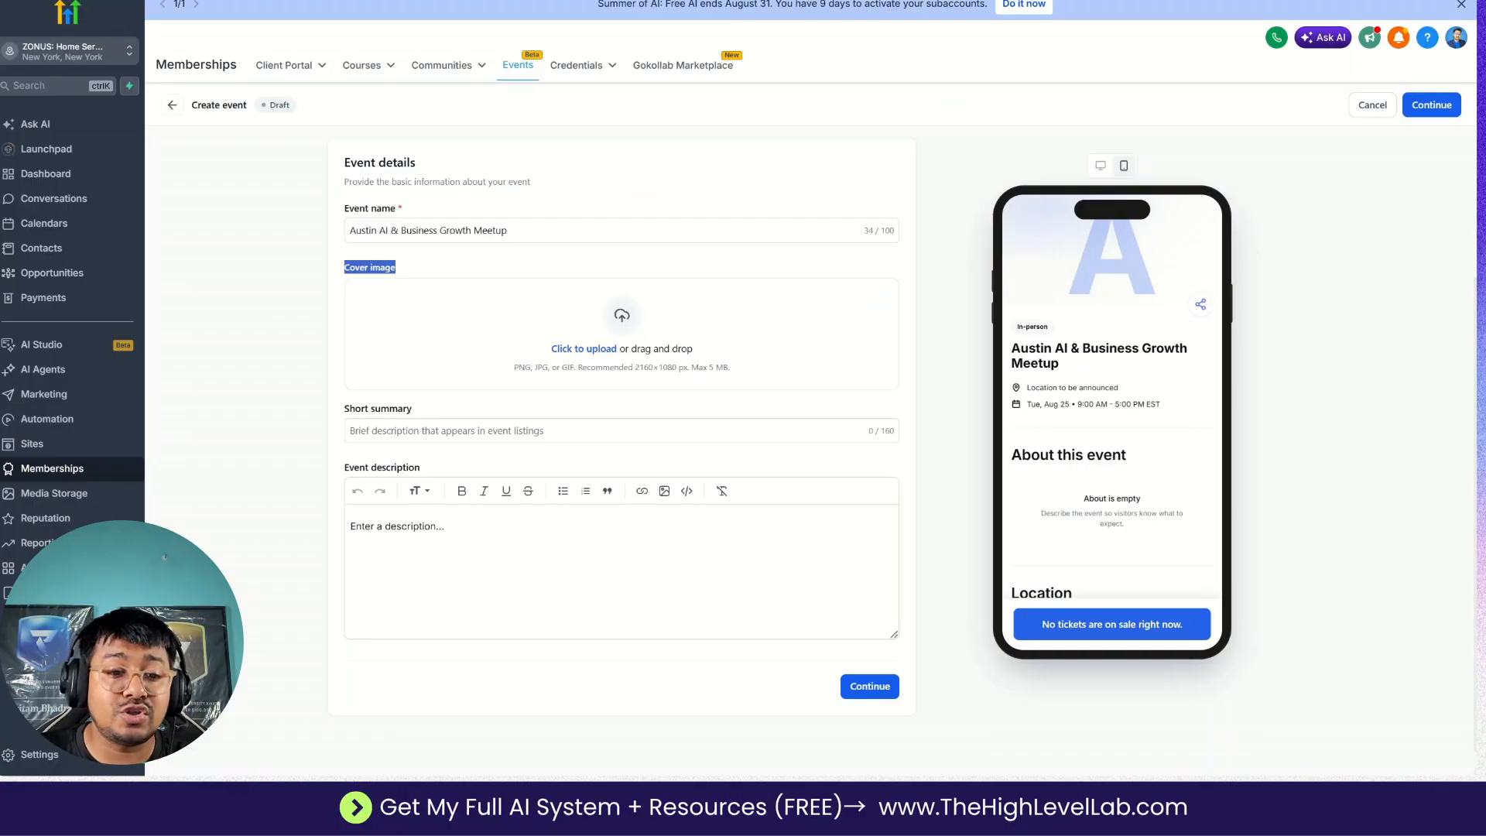
# Switch to ChatGPT and look through the conversation for the event brief and the generated cover banner.
pyautogui.click(620, 2)
pyautogui.scroll(20, 731, 421)
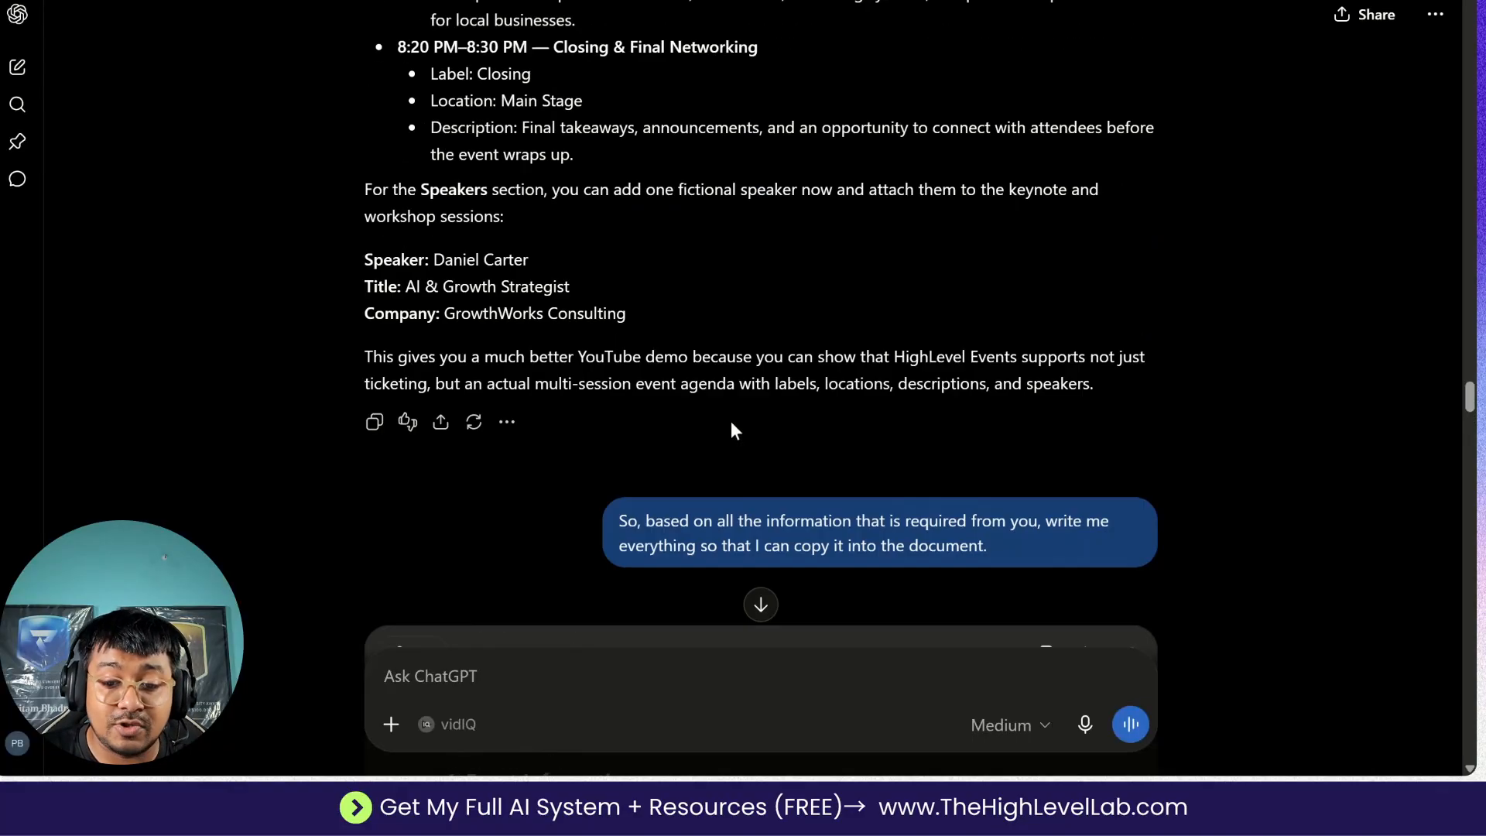
pyautogui.scroll(8, 731, 421)
pyautogui.scroll(-4, 730, 421)
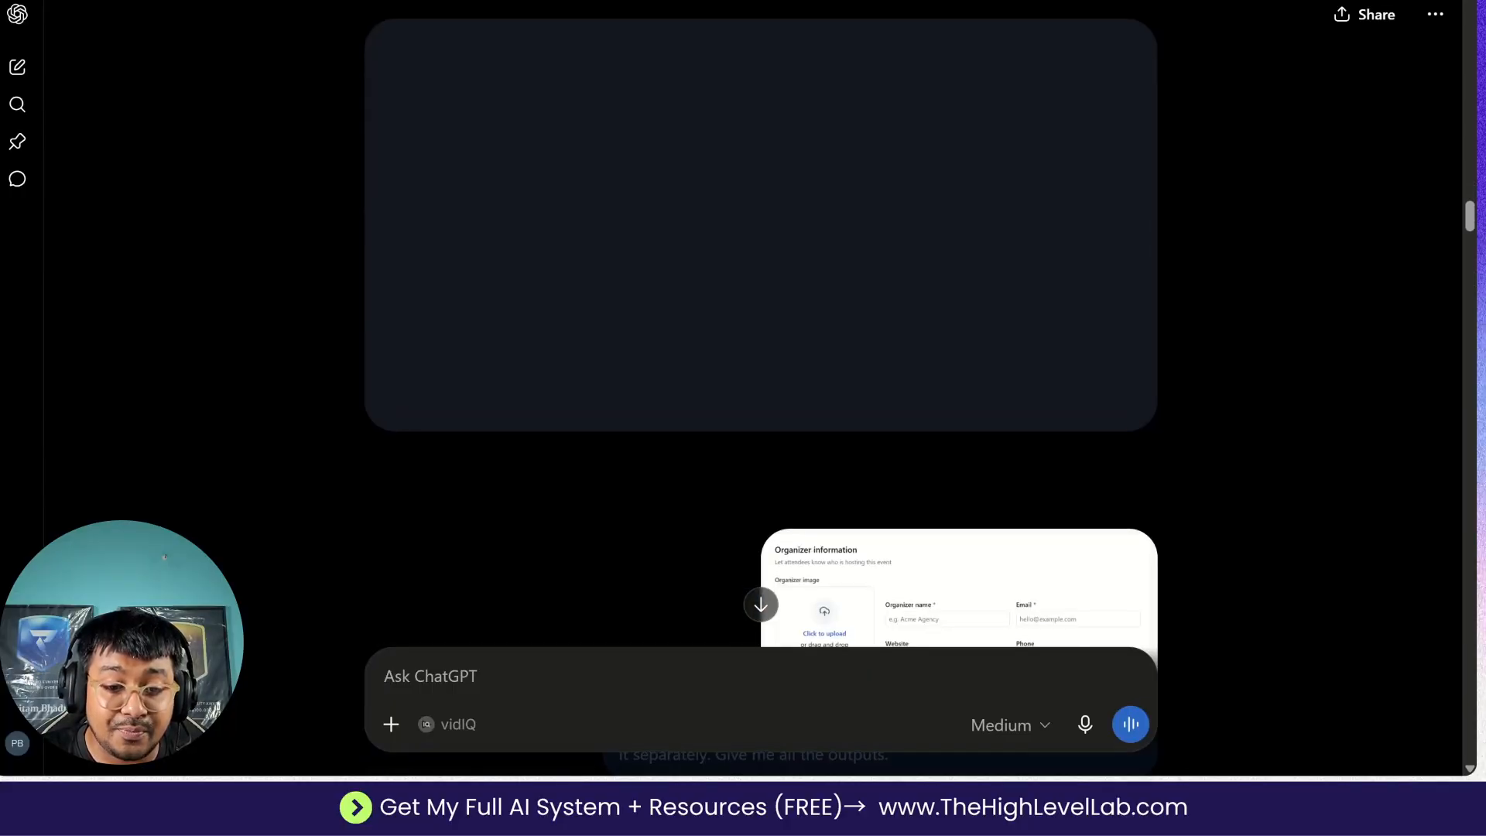
pyautogui.scroll(1, 731, 421)
pyautogui.scroll(-3, 764, 483)
pyautogui.scroll(20, 764, 483)
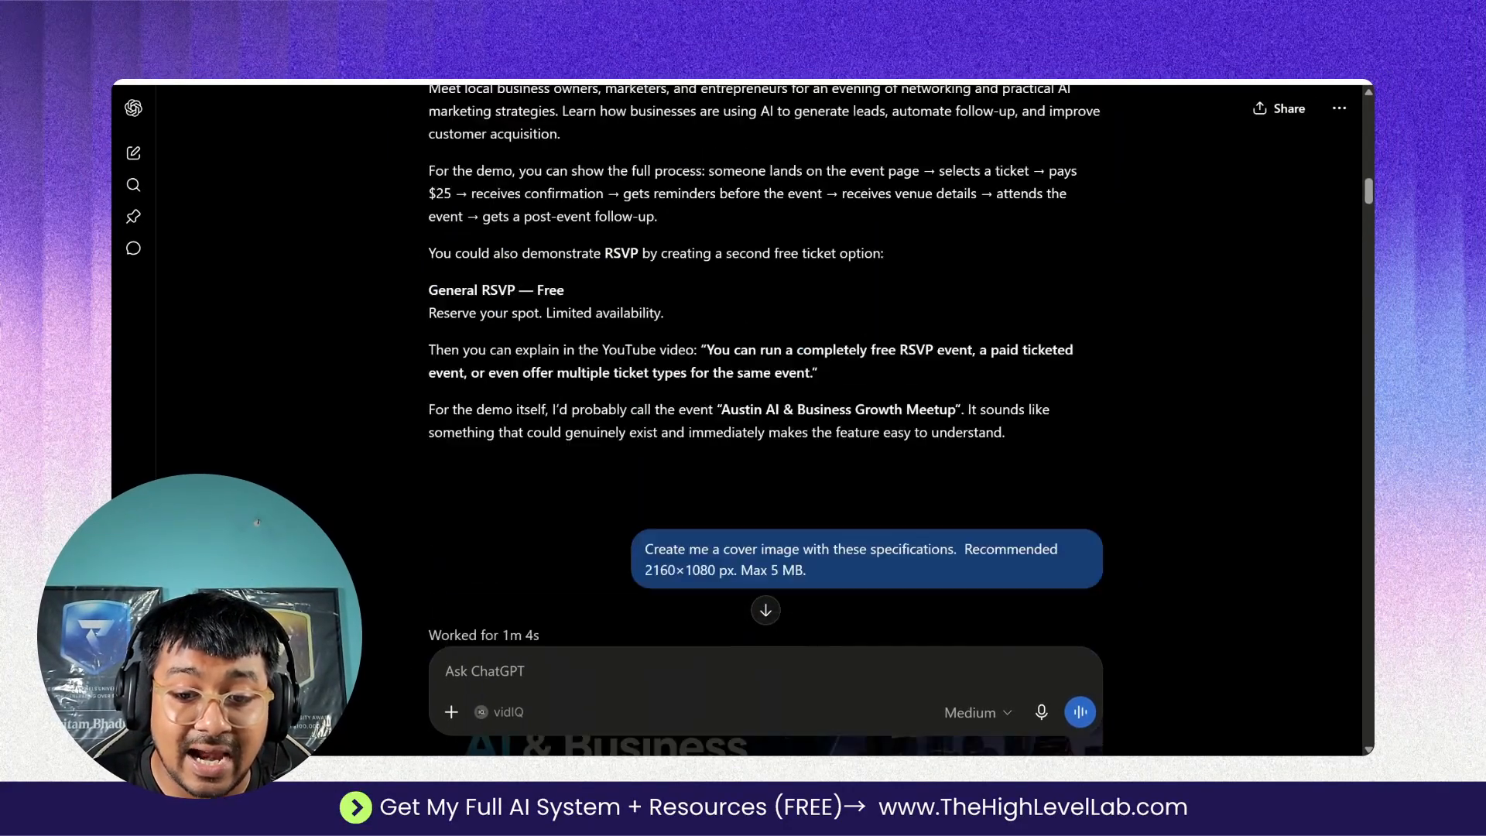
pyautogui.scroll(15, 764, 418)
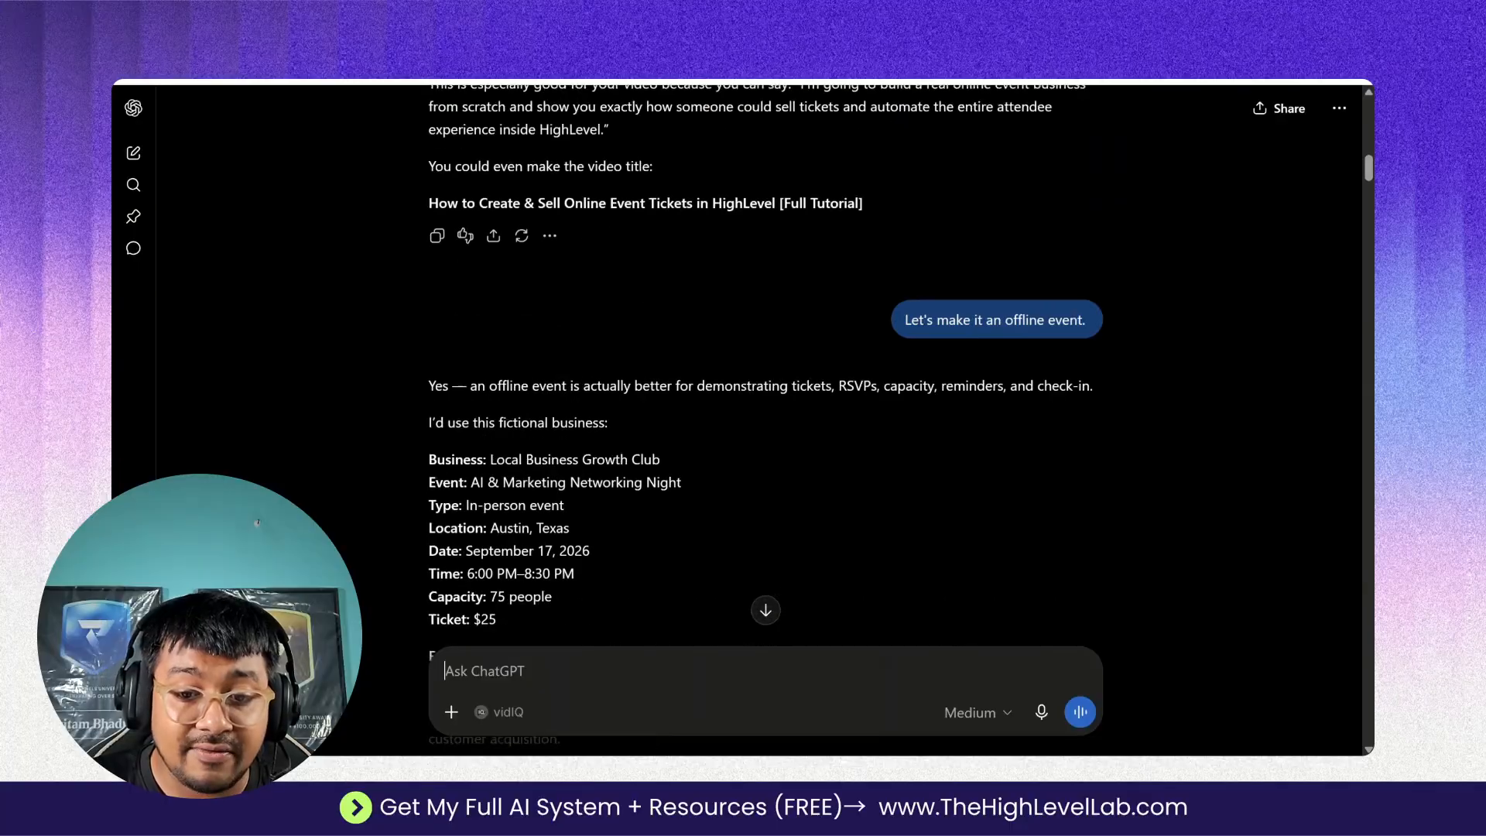
pyautogui.scroll(12, 716, 418)
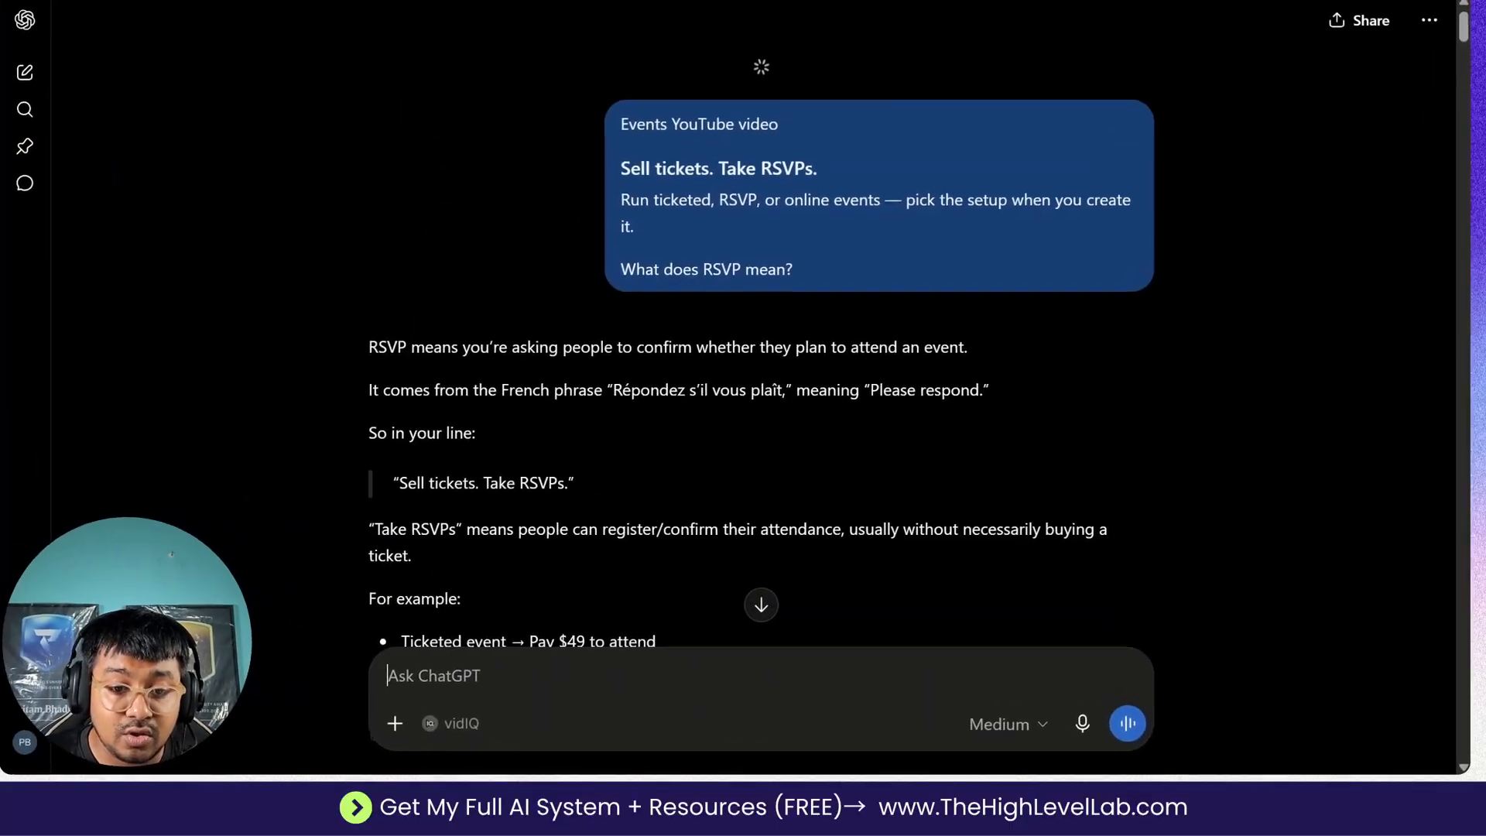
pyautogui.scroll(-1, 716, 418)
pyautogui.scroll(-20, 698, 377)
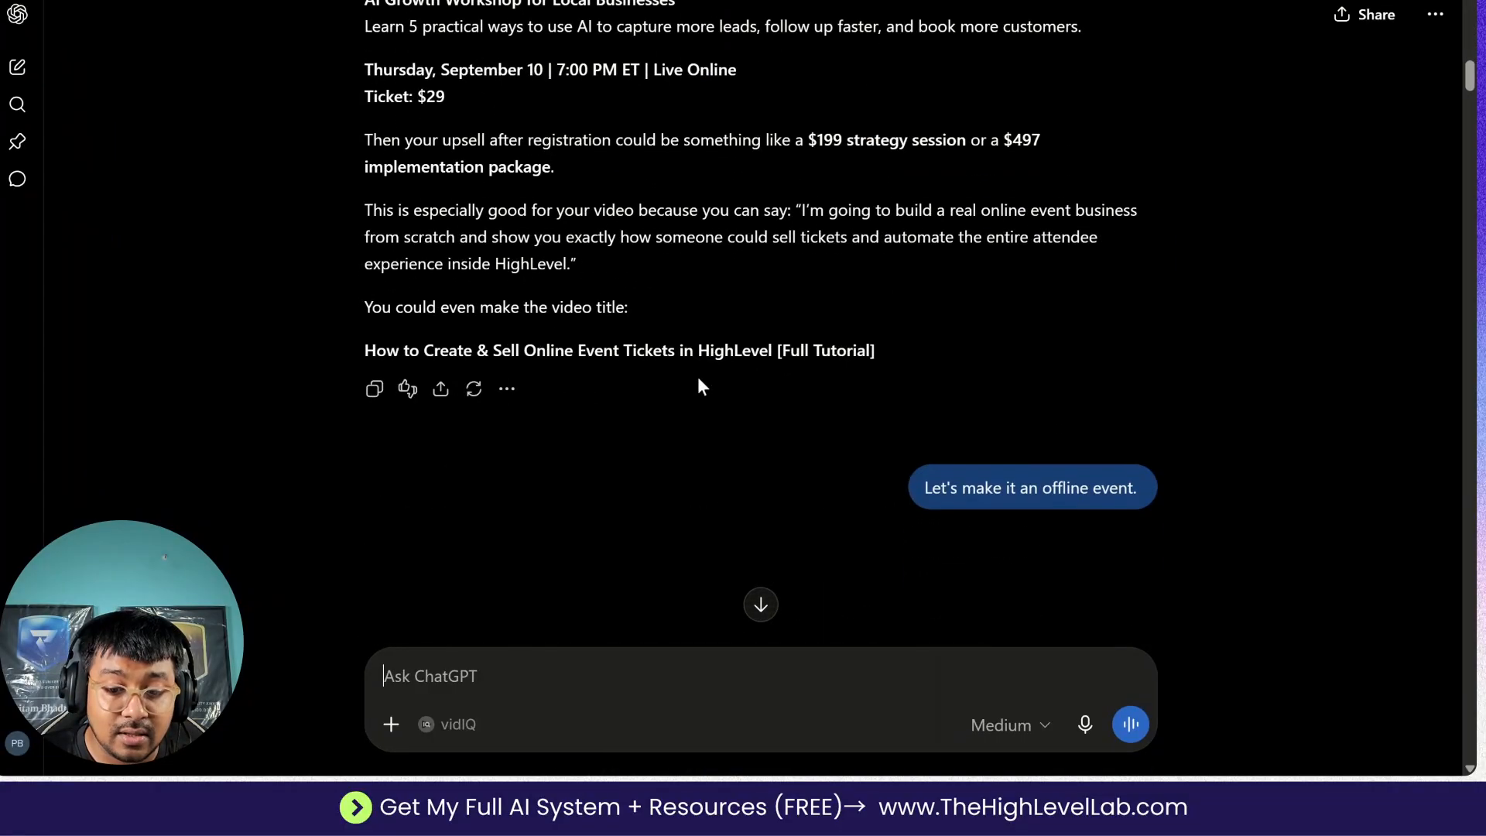
pyautogui.scroll(6, 692, 192)
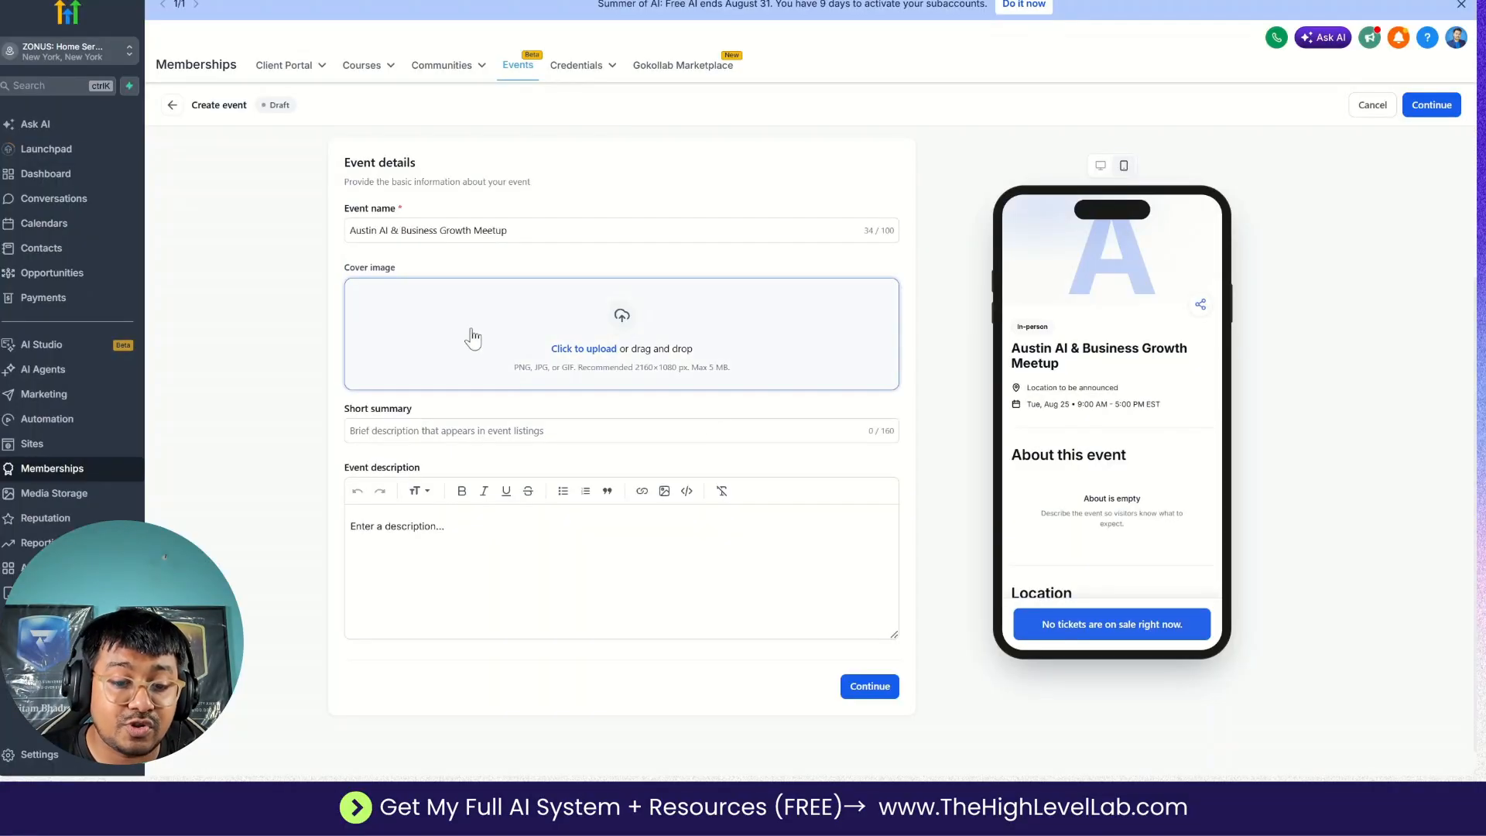
# Upload the meetup banner from the computer as the HighLevel event's cover image, save its focus point, and check the desktop and mobile previews.
pyautogui.click(532, 358)
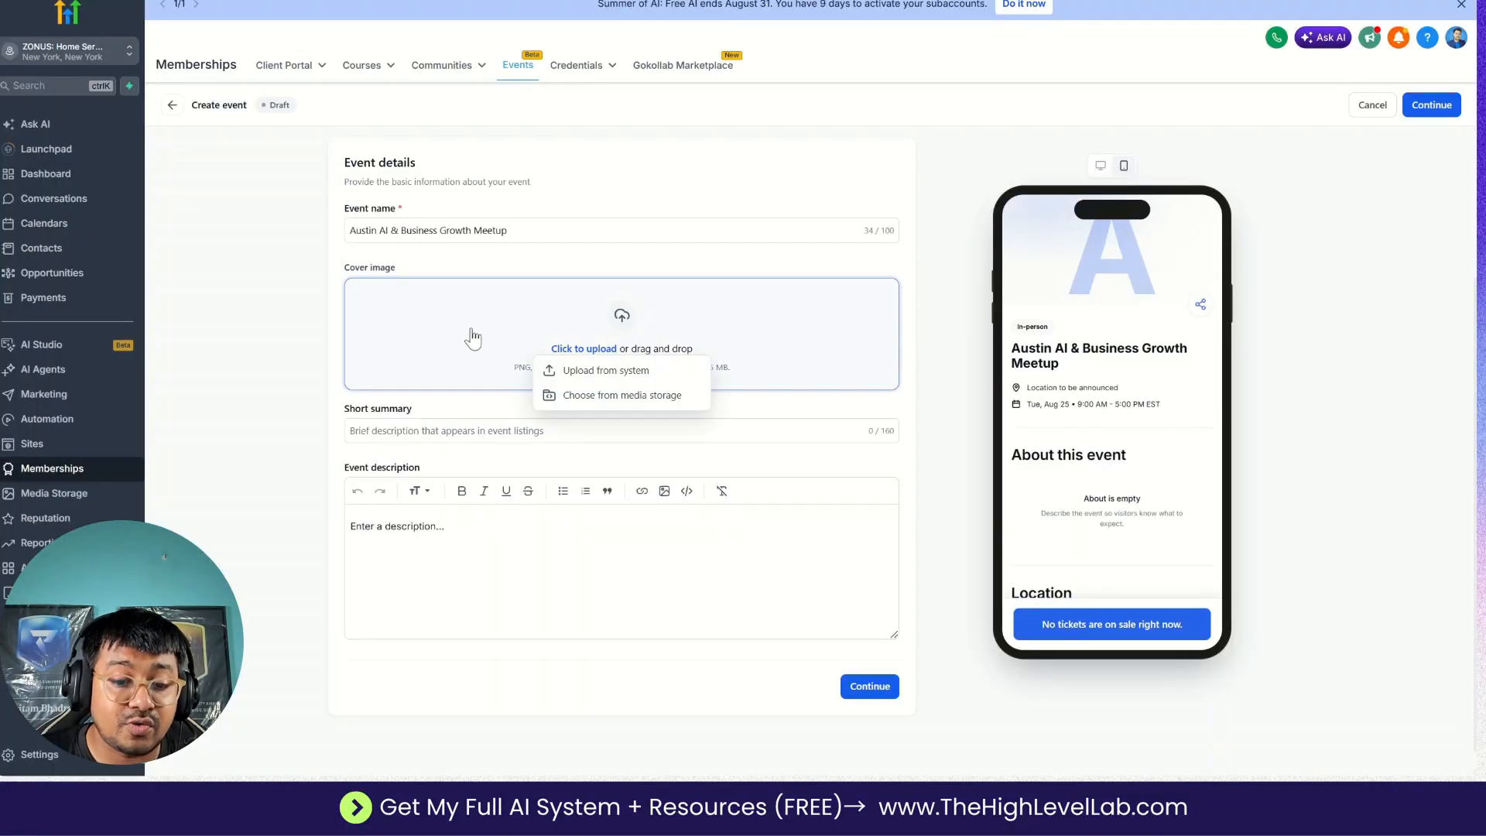
pyautogui.click(607, 373)
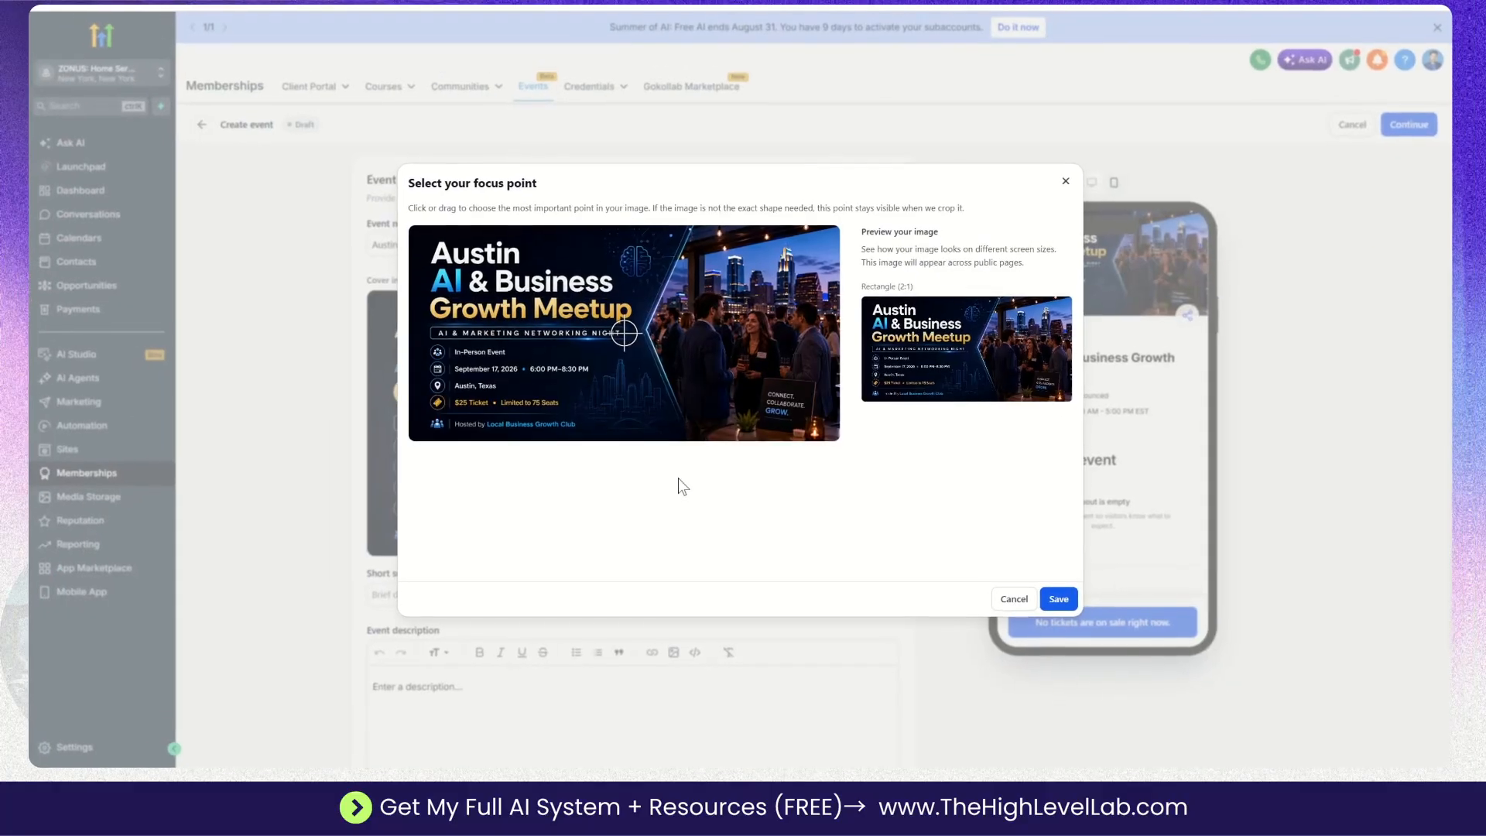
pyautogui.click(1055, 600)
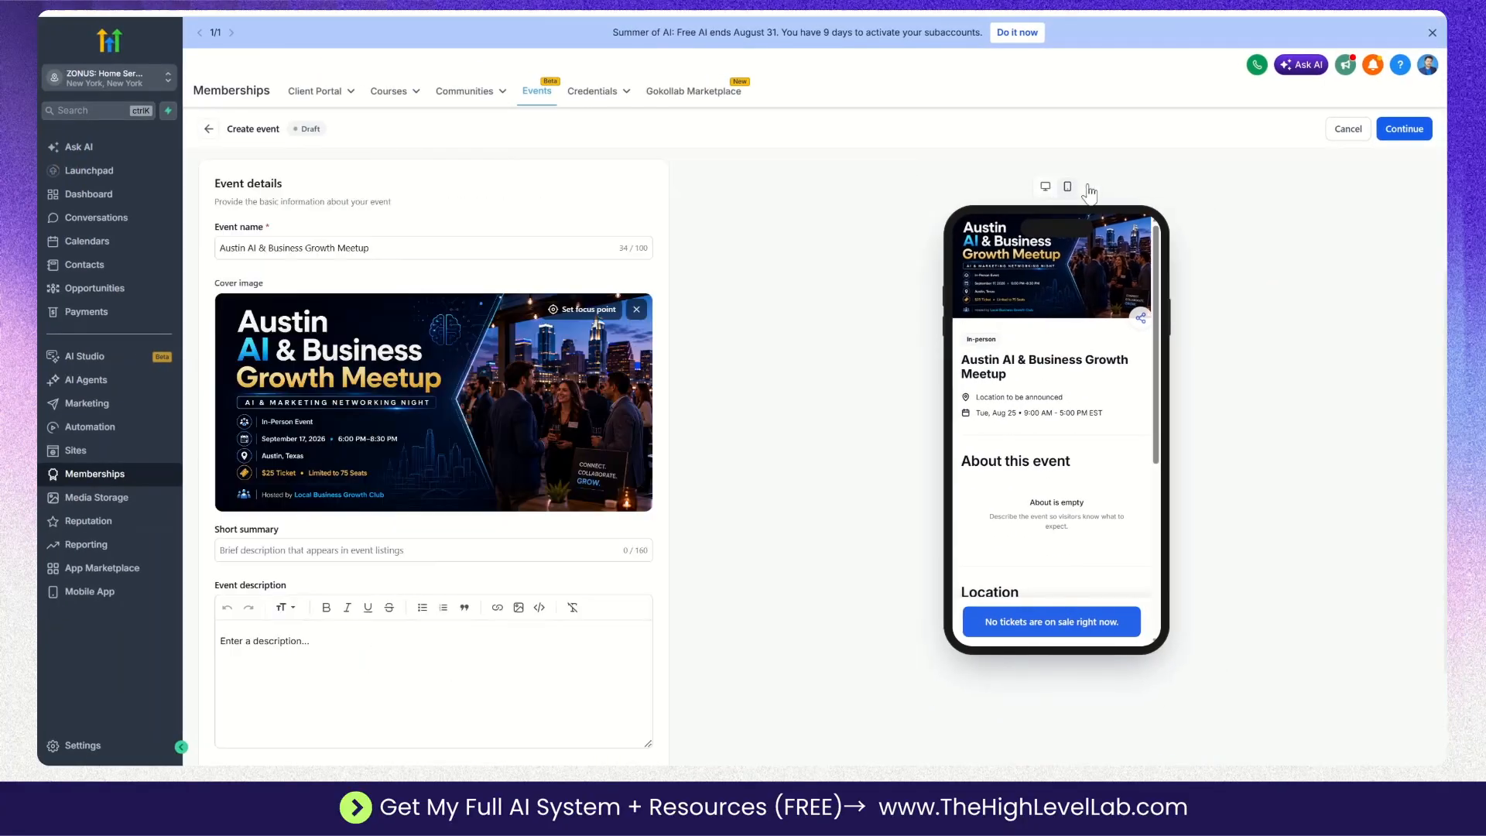
pyautogui.click(1088, 187)
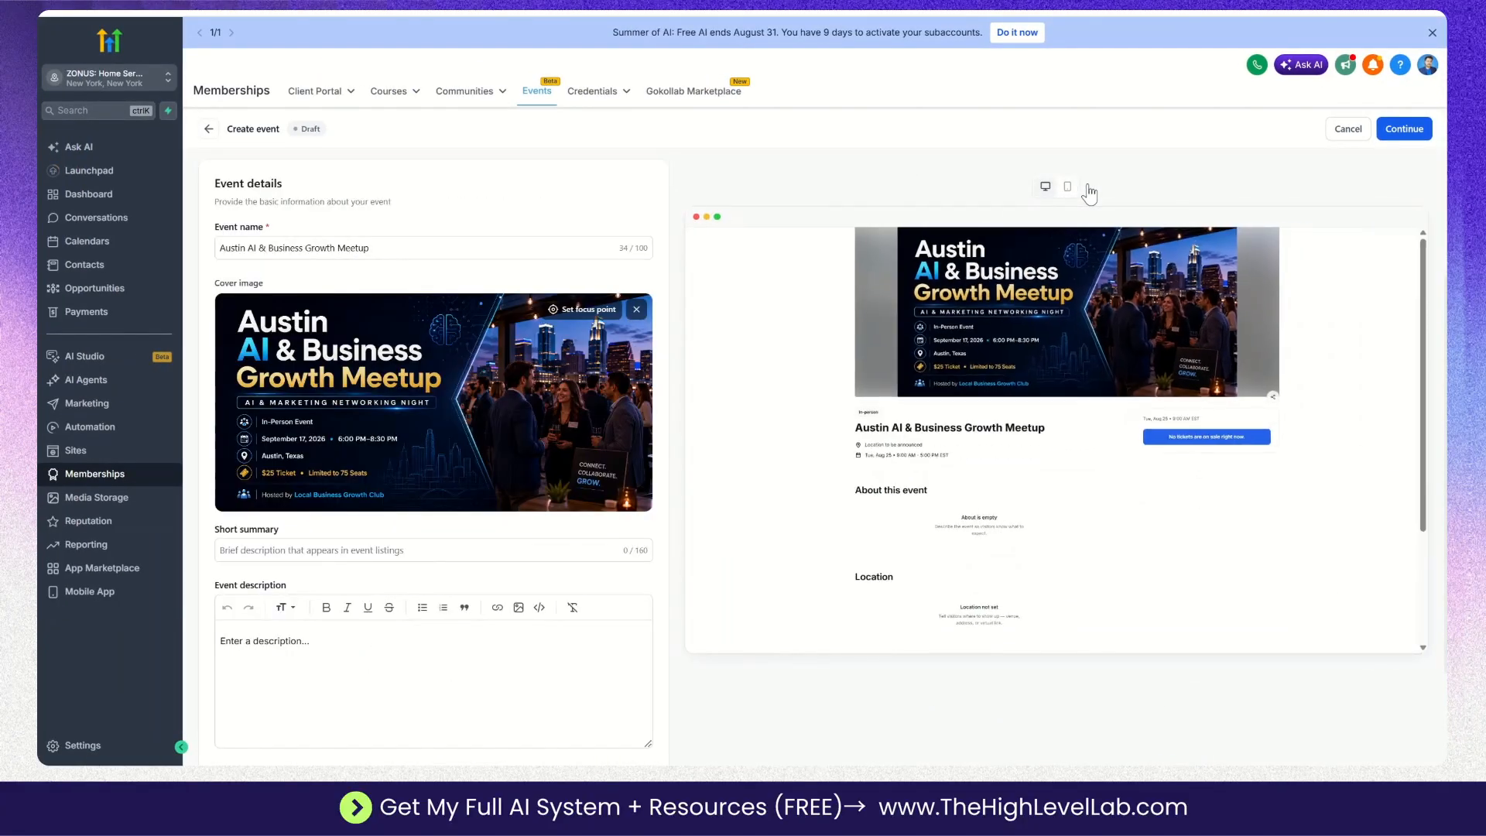
pyautogui.click(1071, 189)
# Fill the event's short summary with the networking-night text from section 2 of the Google Docs plan.
pyautogui.scroll(-3, 554, 467)
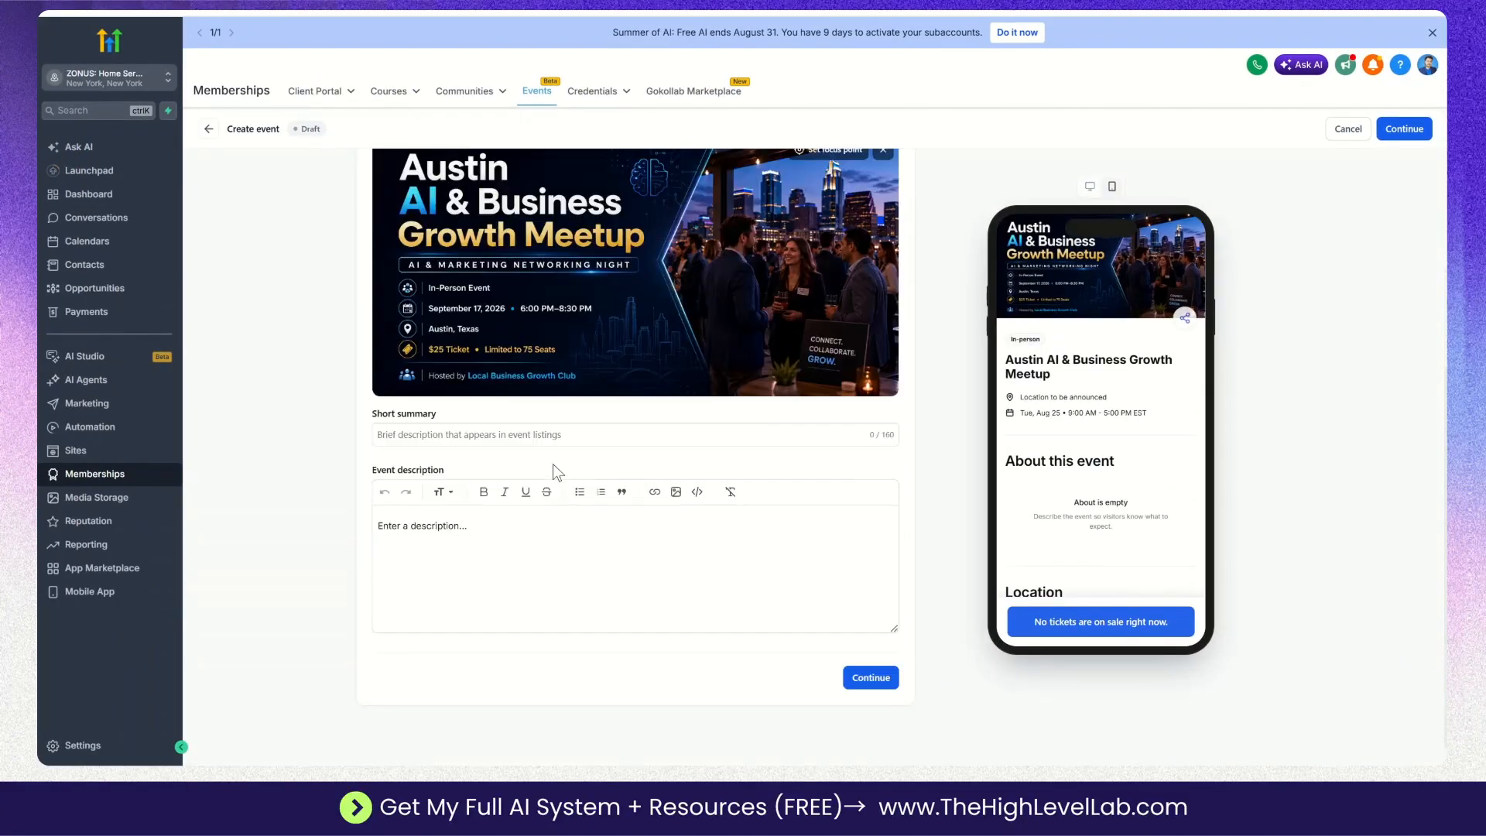
pyautogui.click(387, 406)
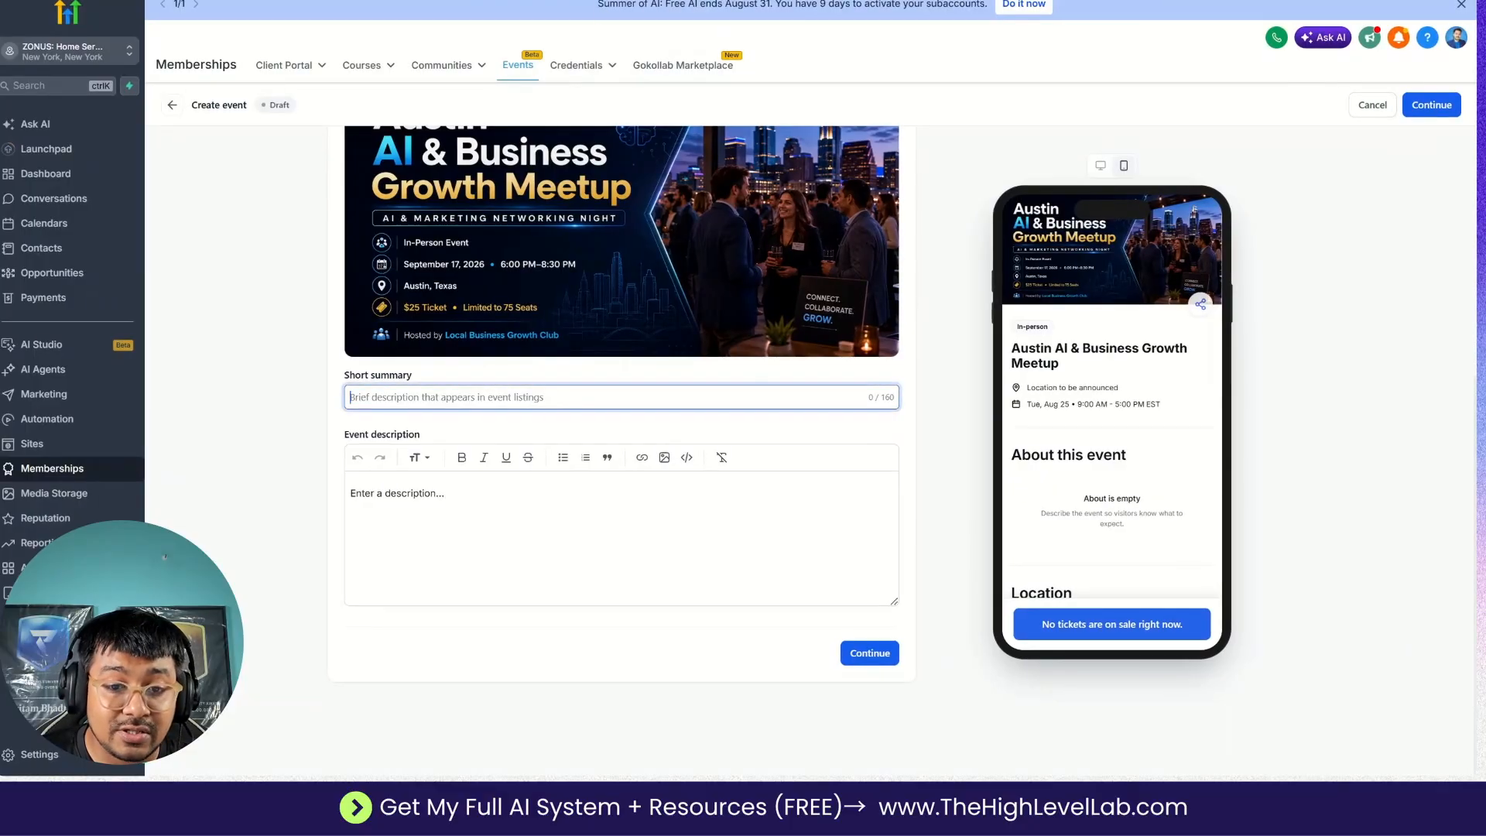
pyautogui.hotkey('ctrl', 'Tab')
pyautogui.scroll(-2, 695, 433)
pyautogui.scroll(-4, 695, 434)
pyautogui.moveTo(439, 602); pyautogui.dragTo(686, 629)
pyautogui.hotkey('ctrl', 'c')
pyautogui.hotkey('ctrl', 'Tab')
pyautogui.hotkey('ctrl', 'v')
# Fill the event description with the full section 3 text from the Google Docs plan and remove the trailing blank line.
pyautogui.click(524, 515)
pyautogui.hotkey('ctrl', 'Tab')
pyautogui.scroll(-4, 695, 433)
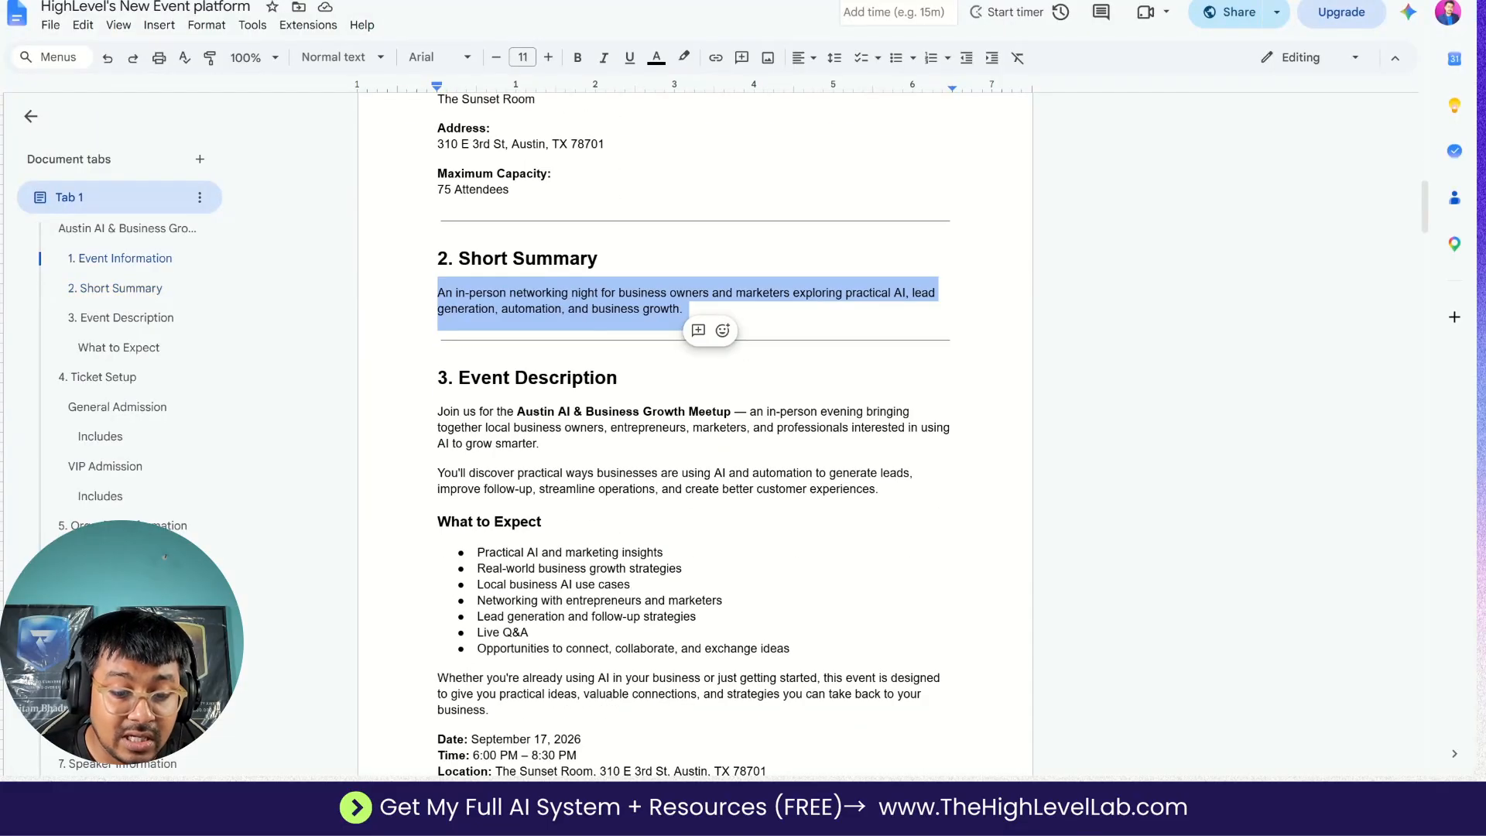
pyautogui.scroll(-1, 695, 434)
pyautogui.moveTo(438, 351); pyautogui.dragTo(670, 395)
pyautogui.hotkey('alt', 'Tab')
pyautogui.hotkey('ctrl', 'v')
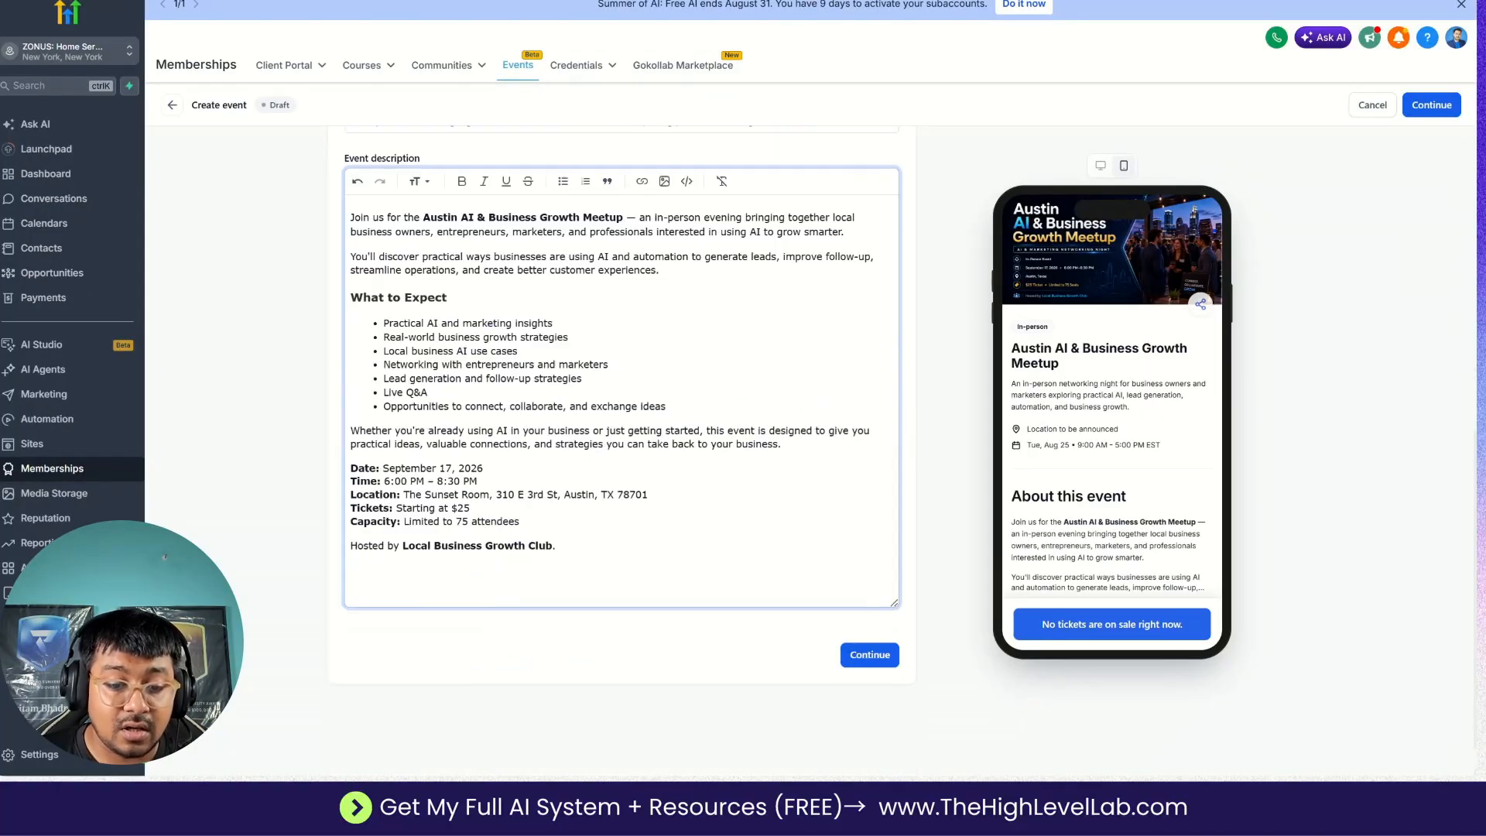
pyautogui.press('BackSpace')
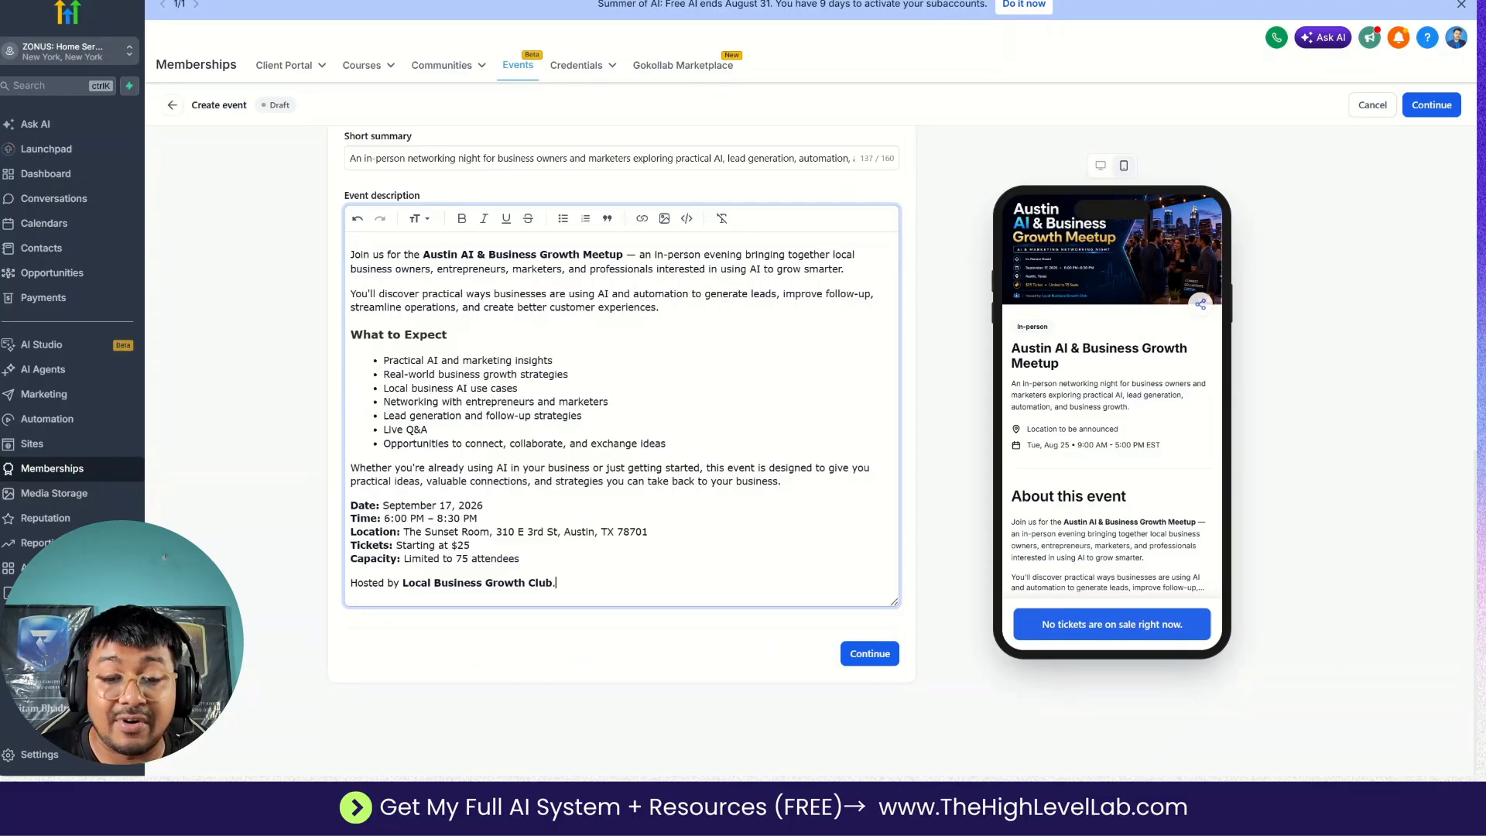
# Review the filled-in event details and the mobile preview down to its Hosted by section.
pyautogui.scroll(8, 622, 443)
pyautogui.scroll(-8, 621, 444)
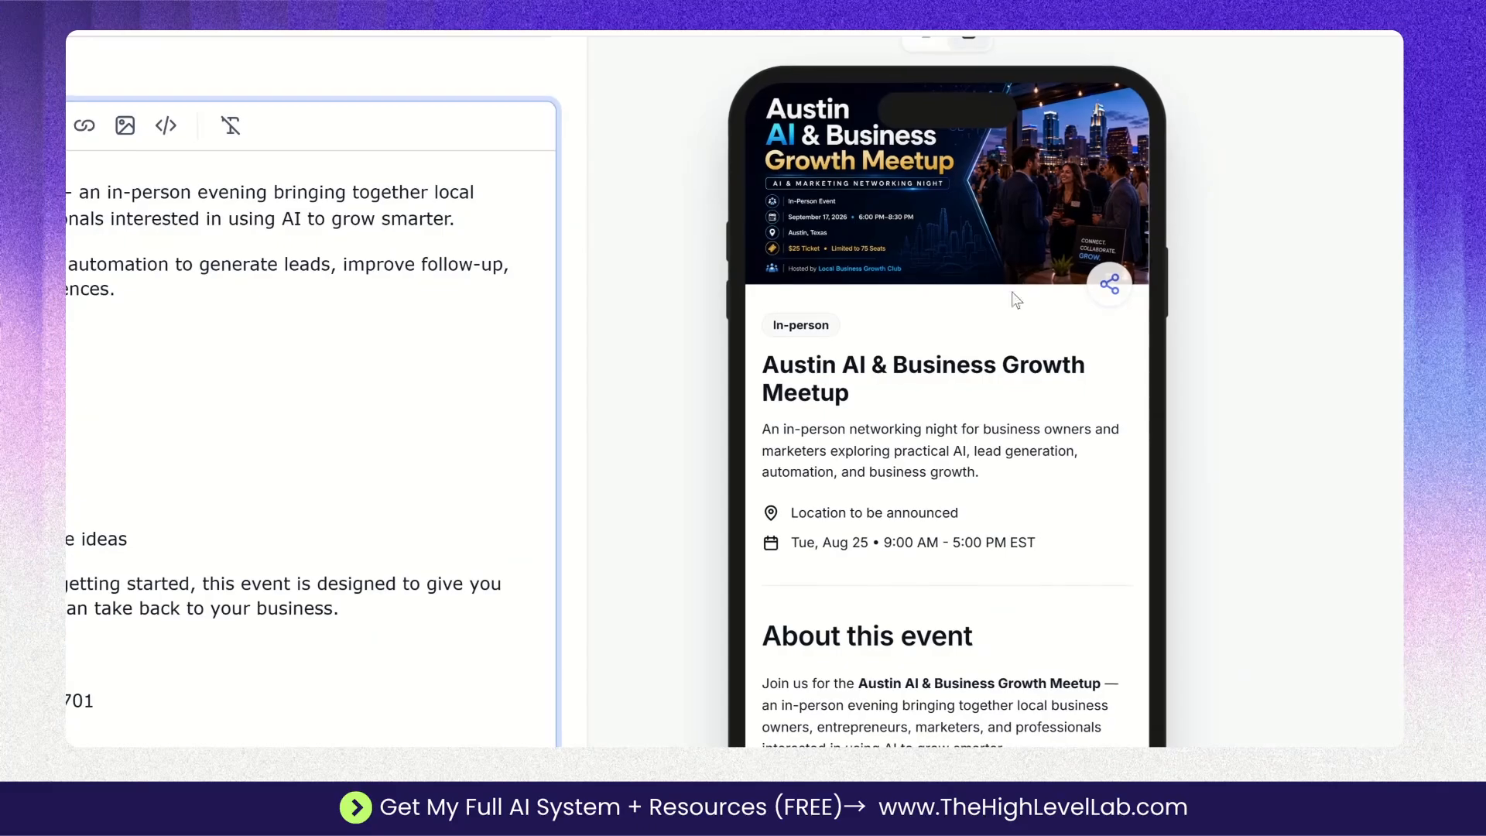
pyautogui.scroll(-8, 996, 386)
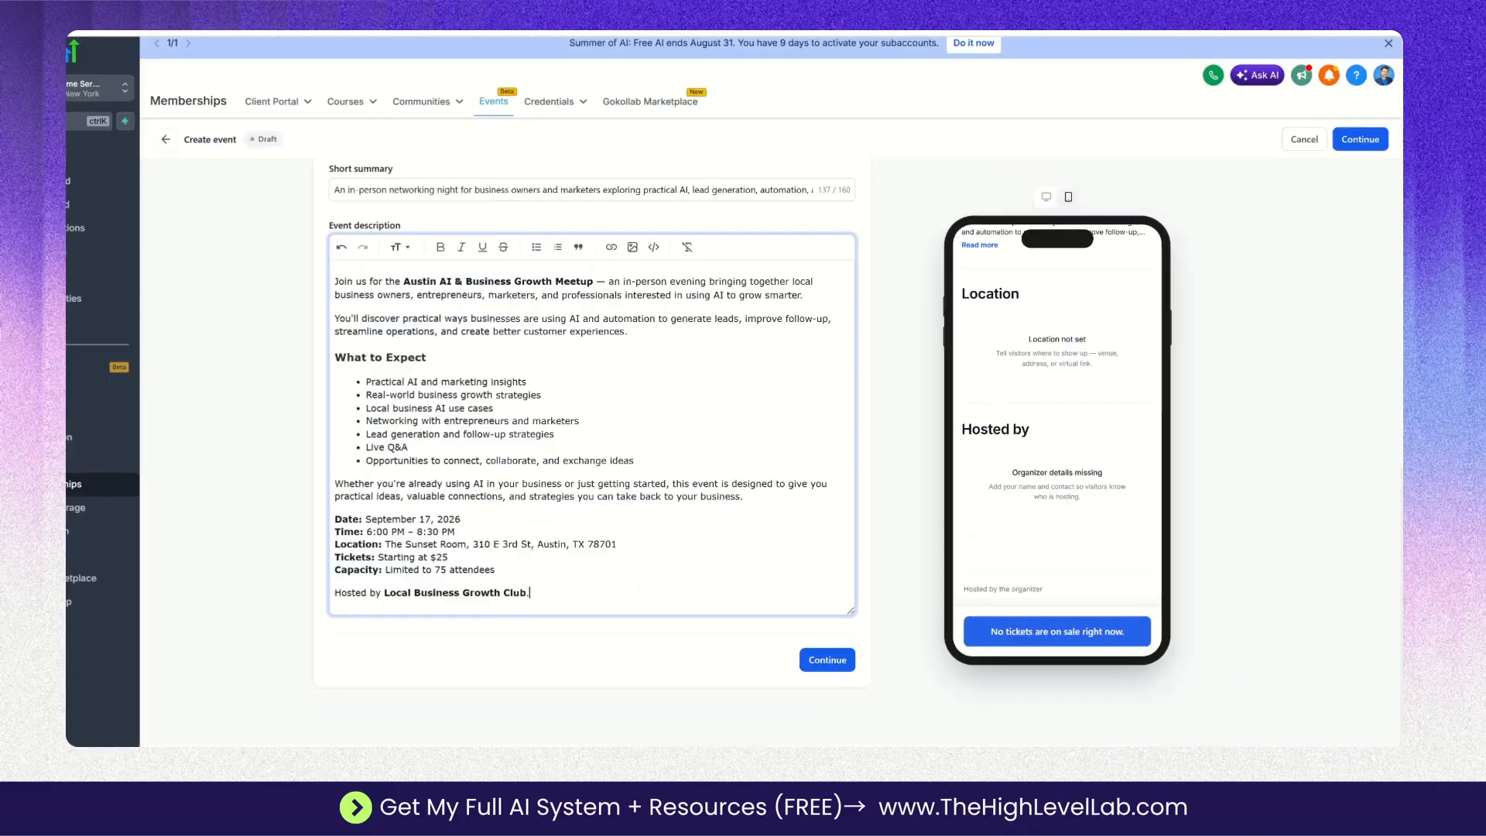
pyautogui.scroll(8, 1053, 398)
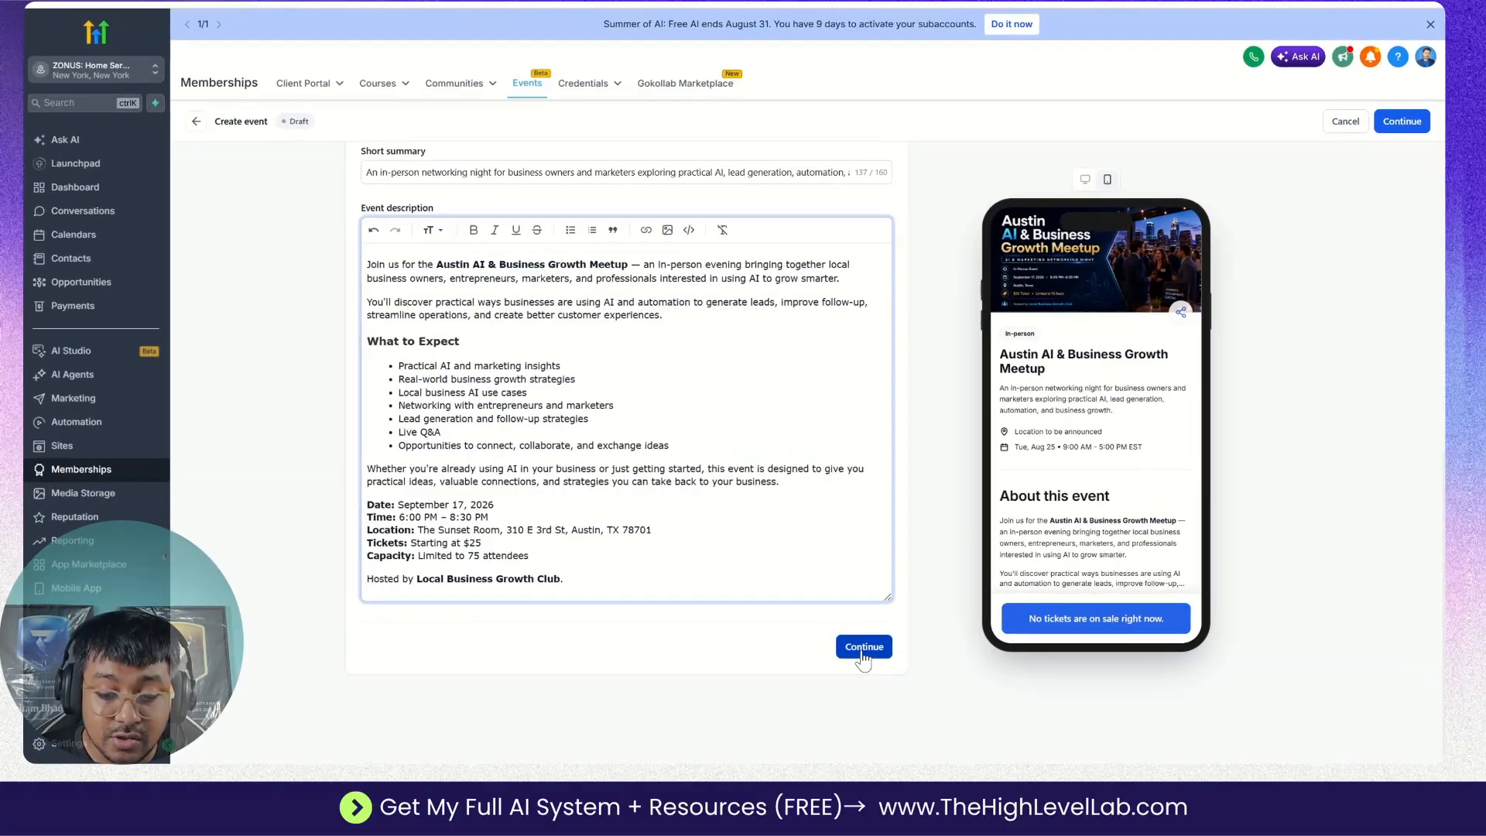
# Continue from the event details to the Date and time section.
pyautogui.click(857, 637)
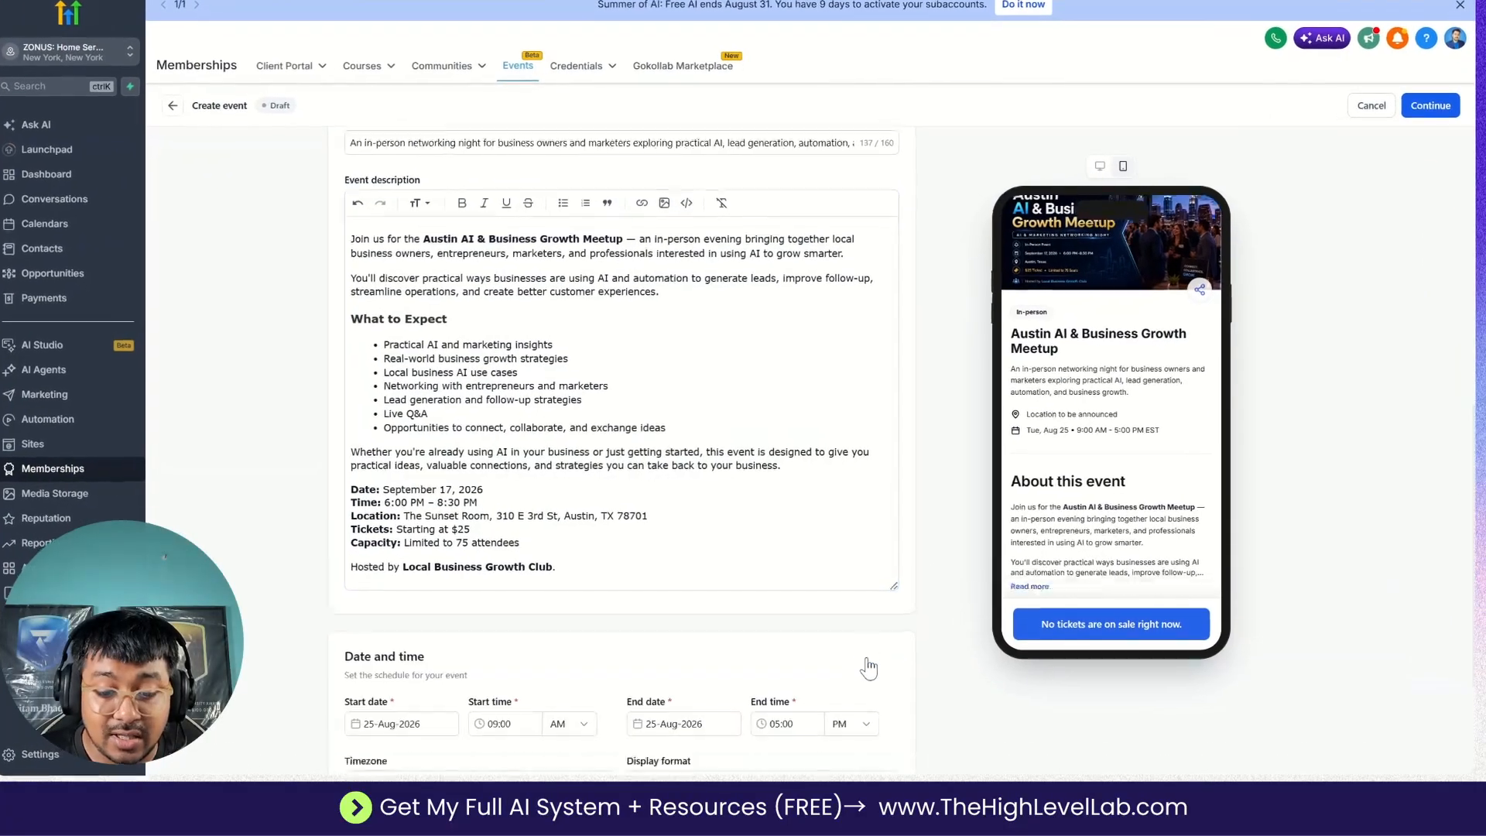
pyautogui.click(857, 637)
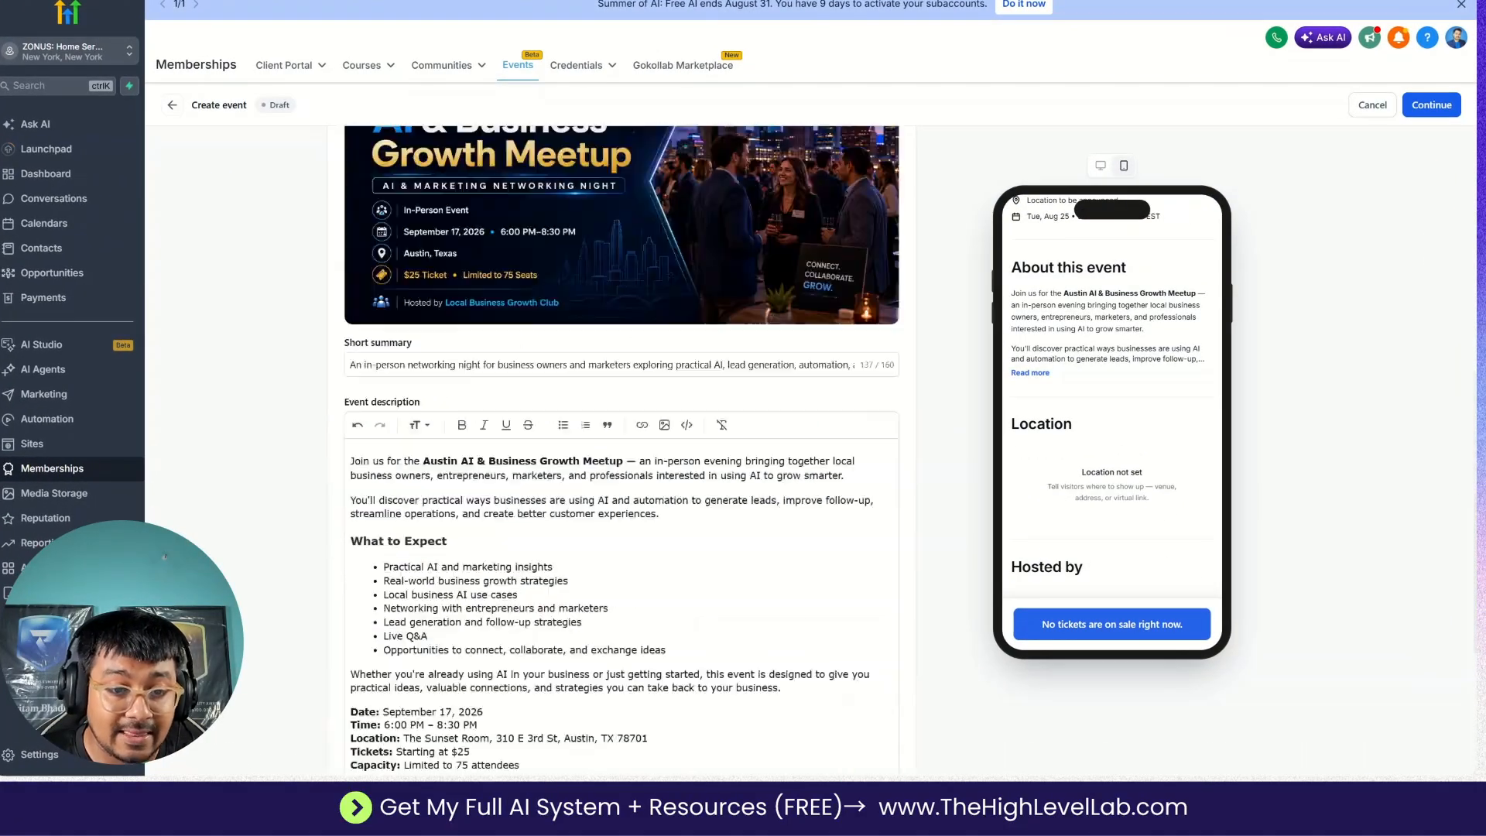
pyautogui.scroll(5, 622, 449)
pyautogui.scroll(-10, 622, 449)
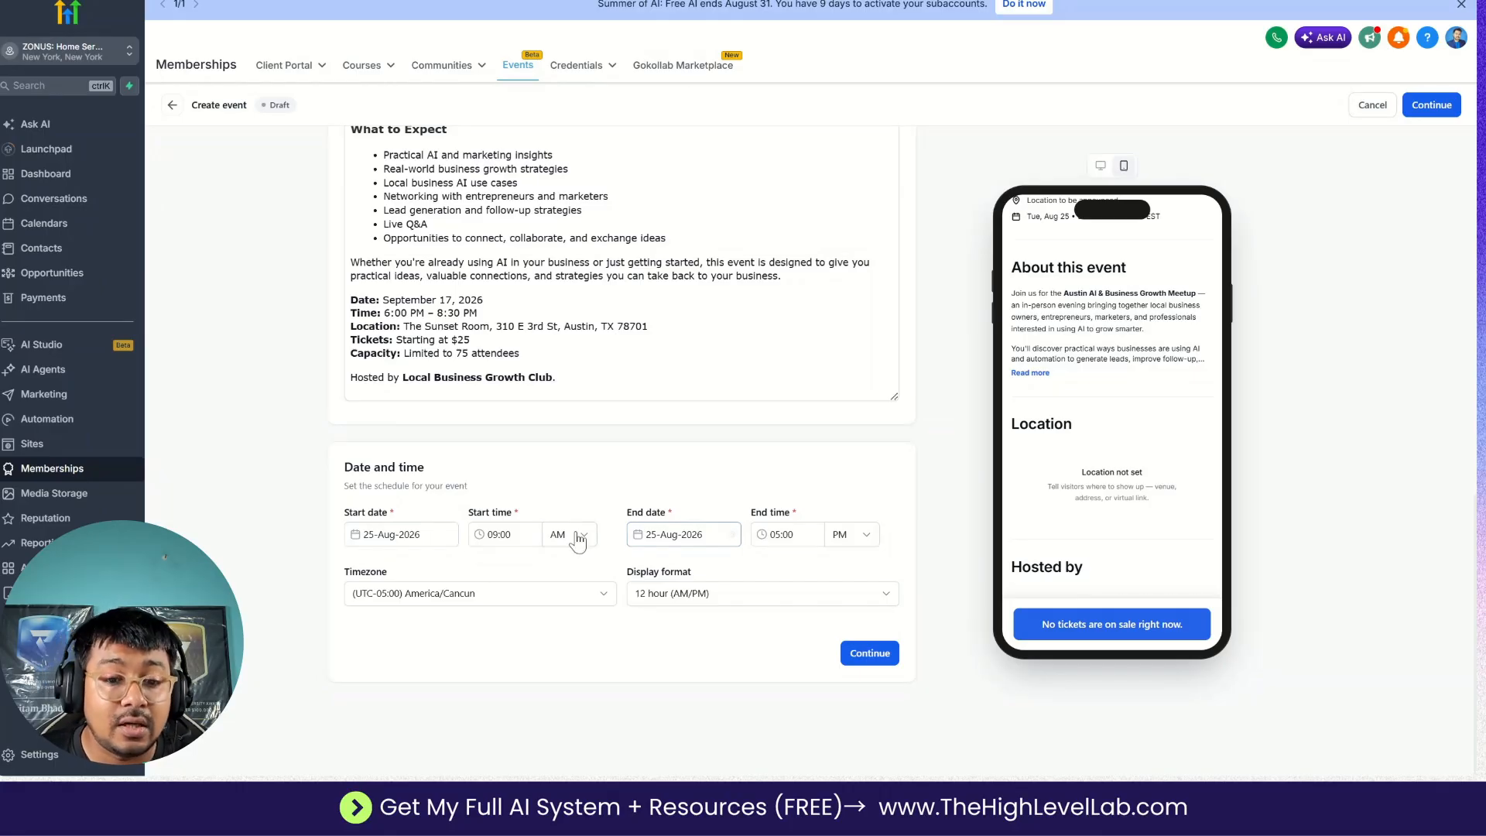
# Look up the event date in the Google Docs plan and set the event's start date to 17-Sep-2026.
pyautogui.click(713, 1)
pyautogui.scroll(15, 695, 434)
pyautogui.scroll(-1, 695, 434)
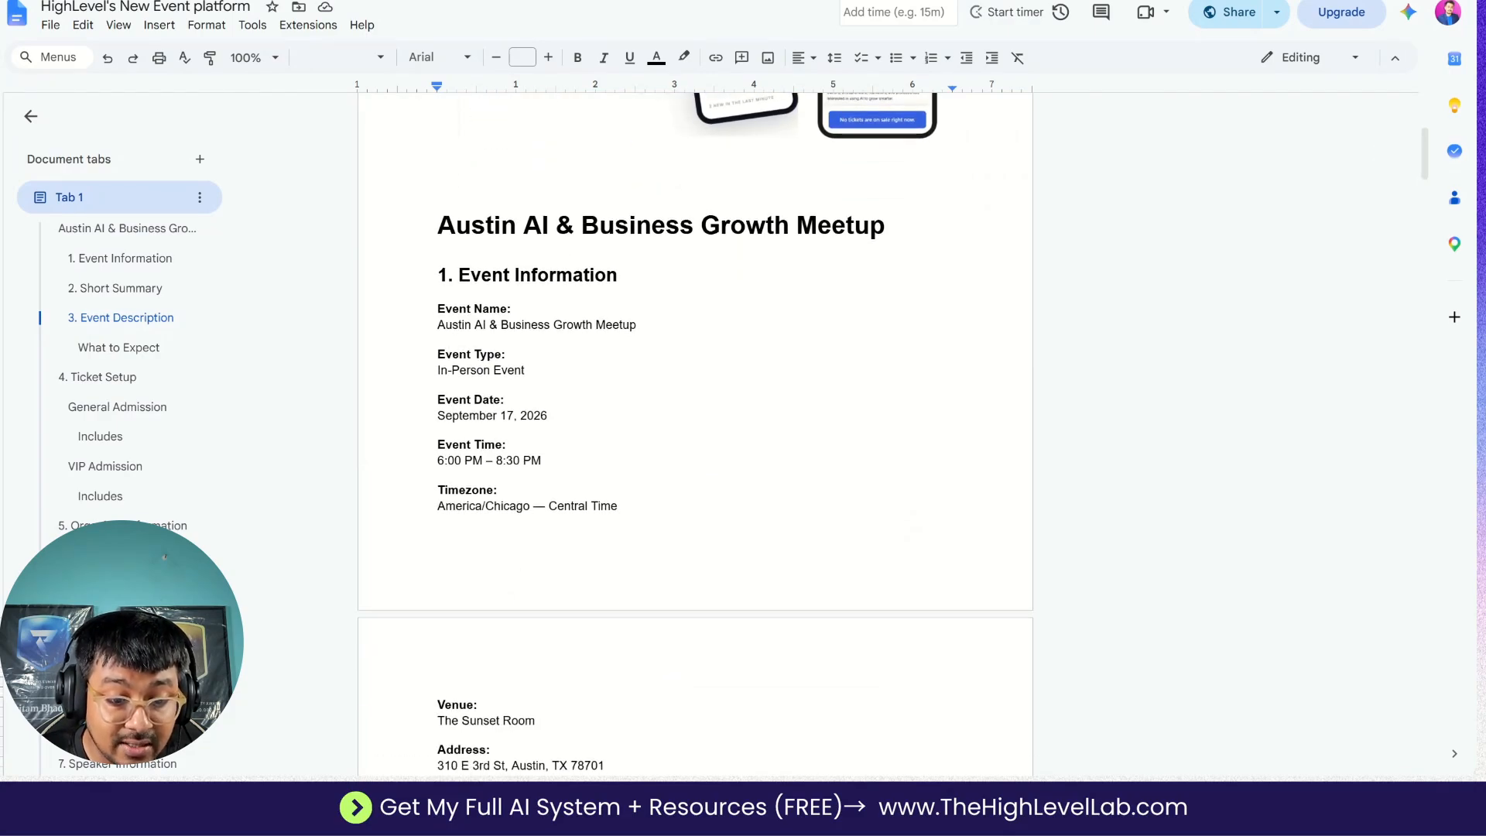
pyautogui.click(732, 1)
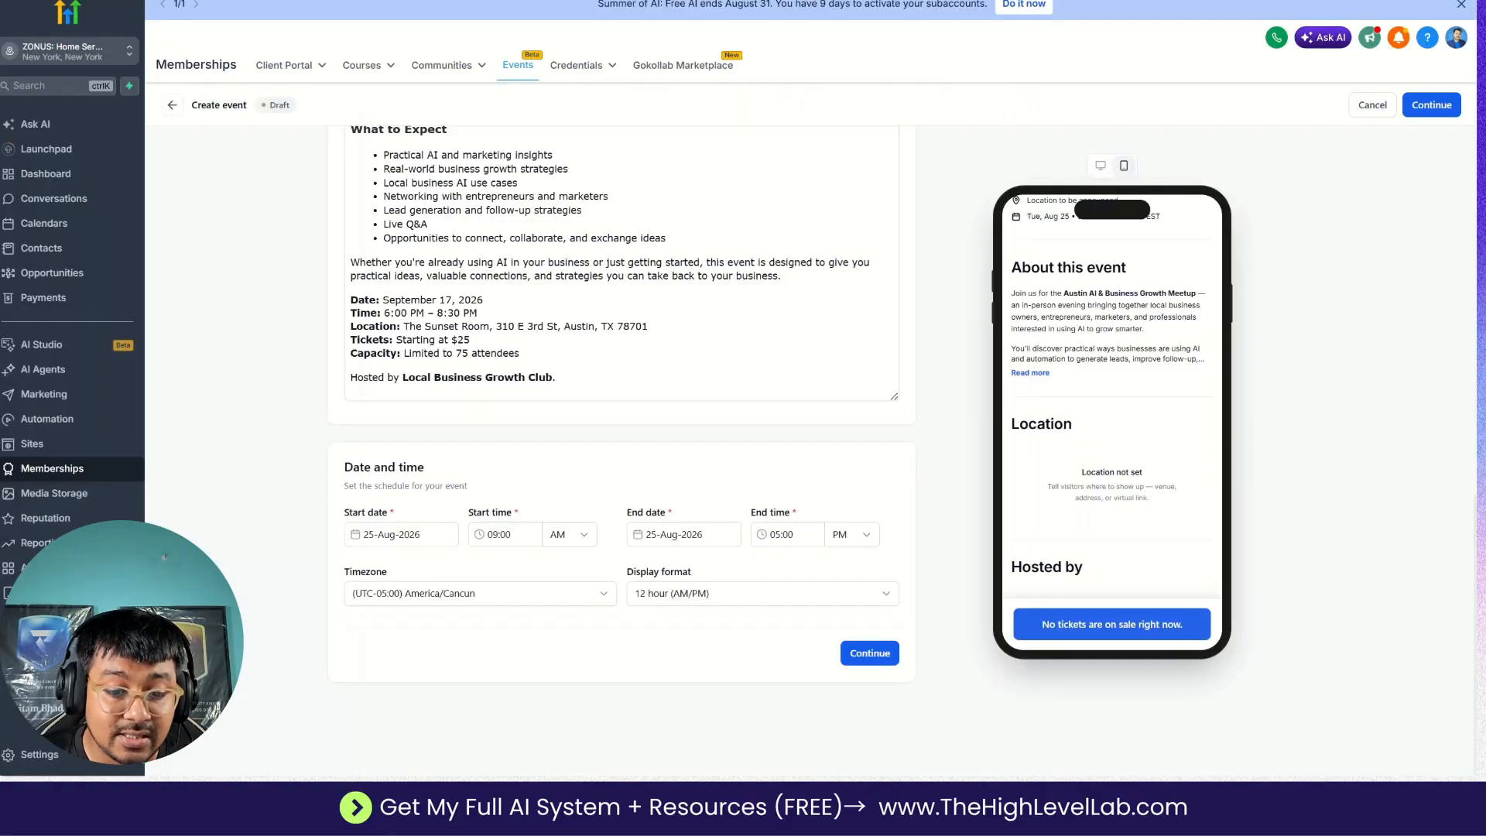
pyautogui.click(401, 534)
pyautogui.click(500, 563)
pyautogui.click(468, 670)
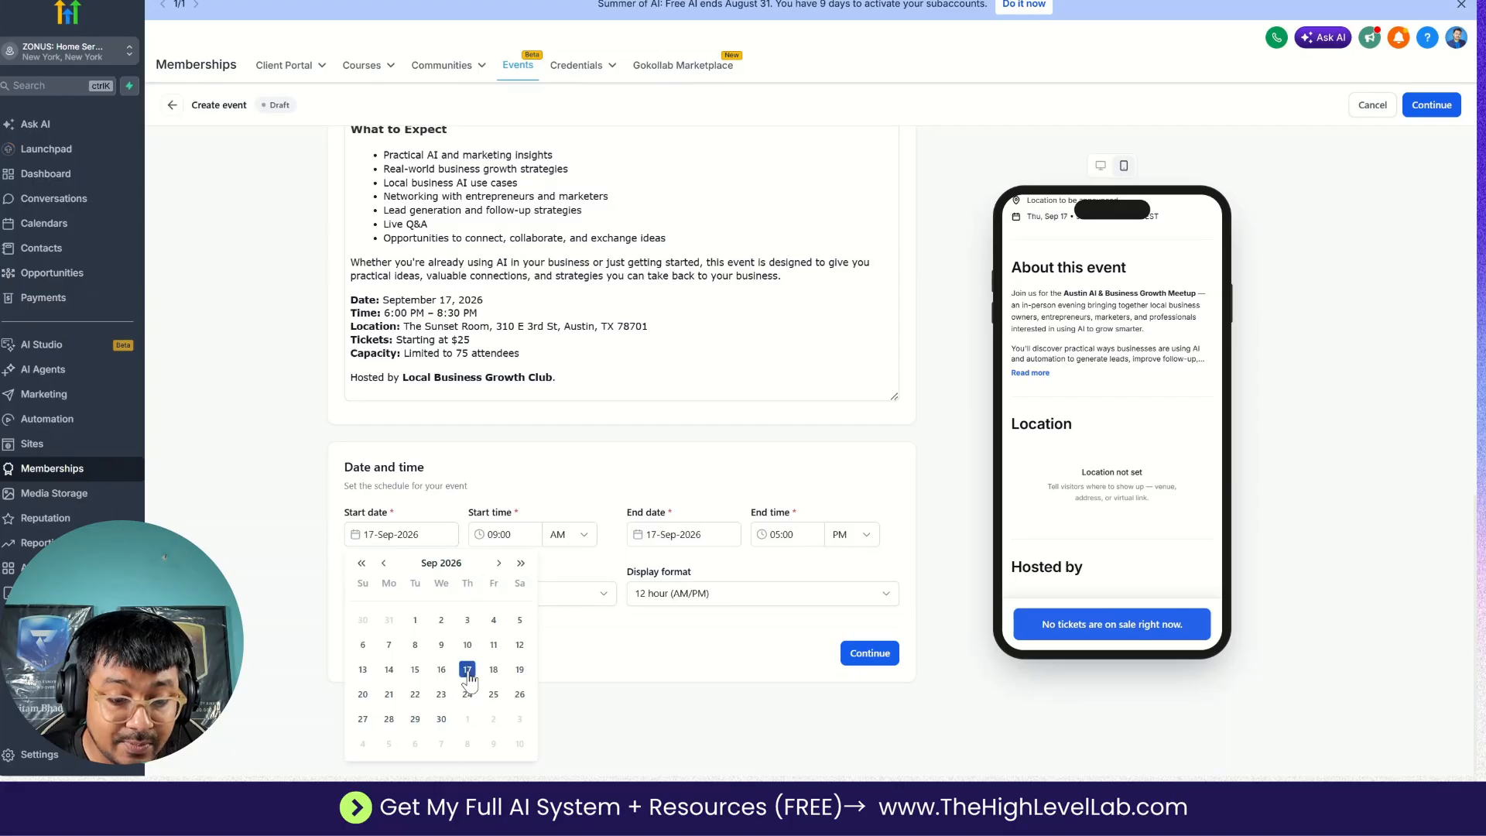
# Check the event time in the Google Docs plan and set the event's start time to 06:00 PM.
pyautogui.hotkey('ctrl', 'Tab')
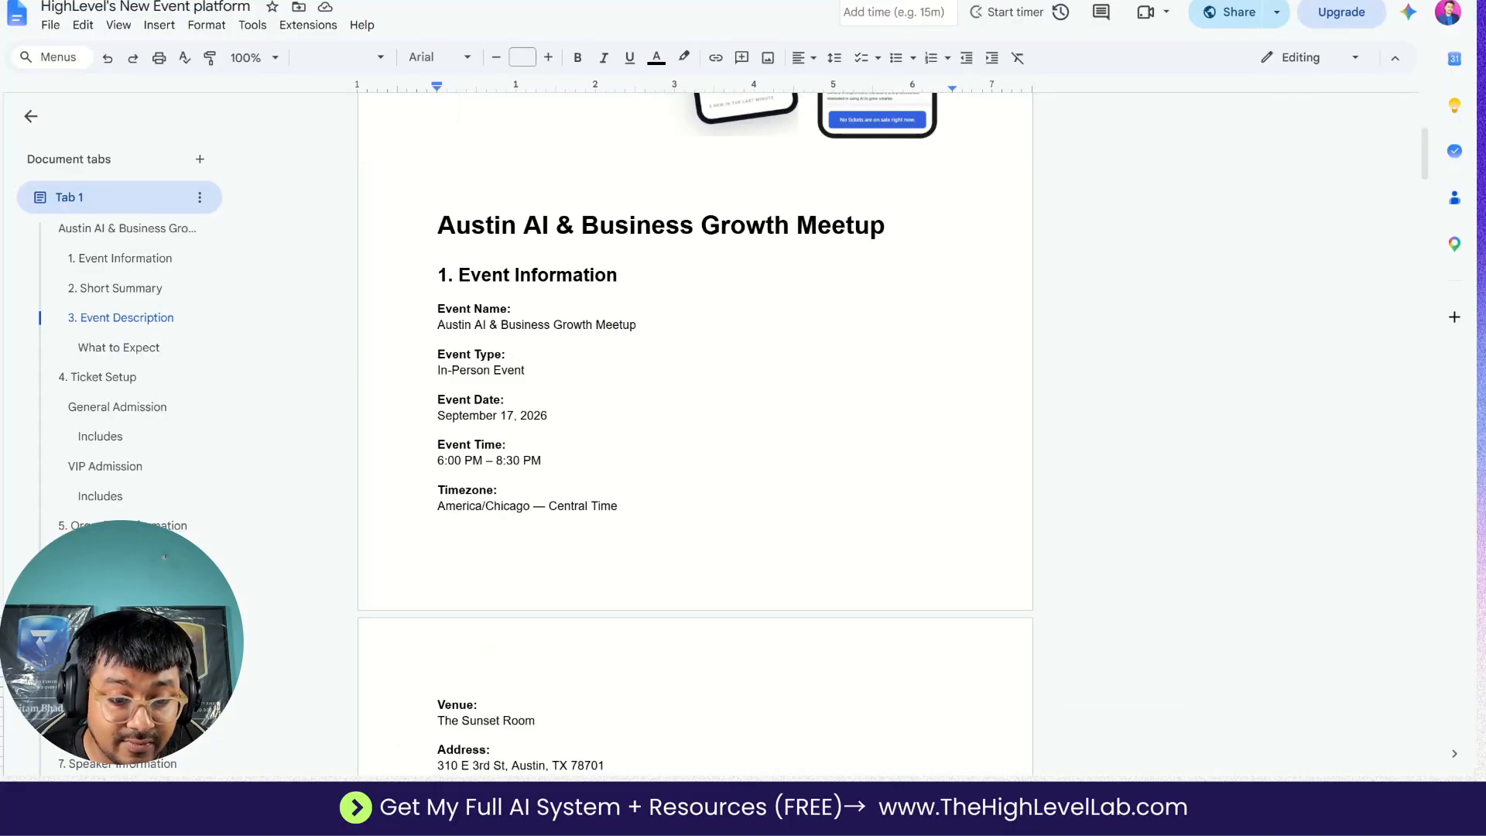
pyautogui.hotkey('ctrl', 'shift', 'Tab')
pyautogui.click(507, 535)
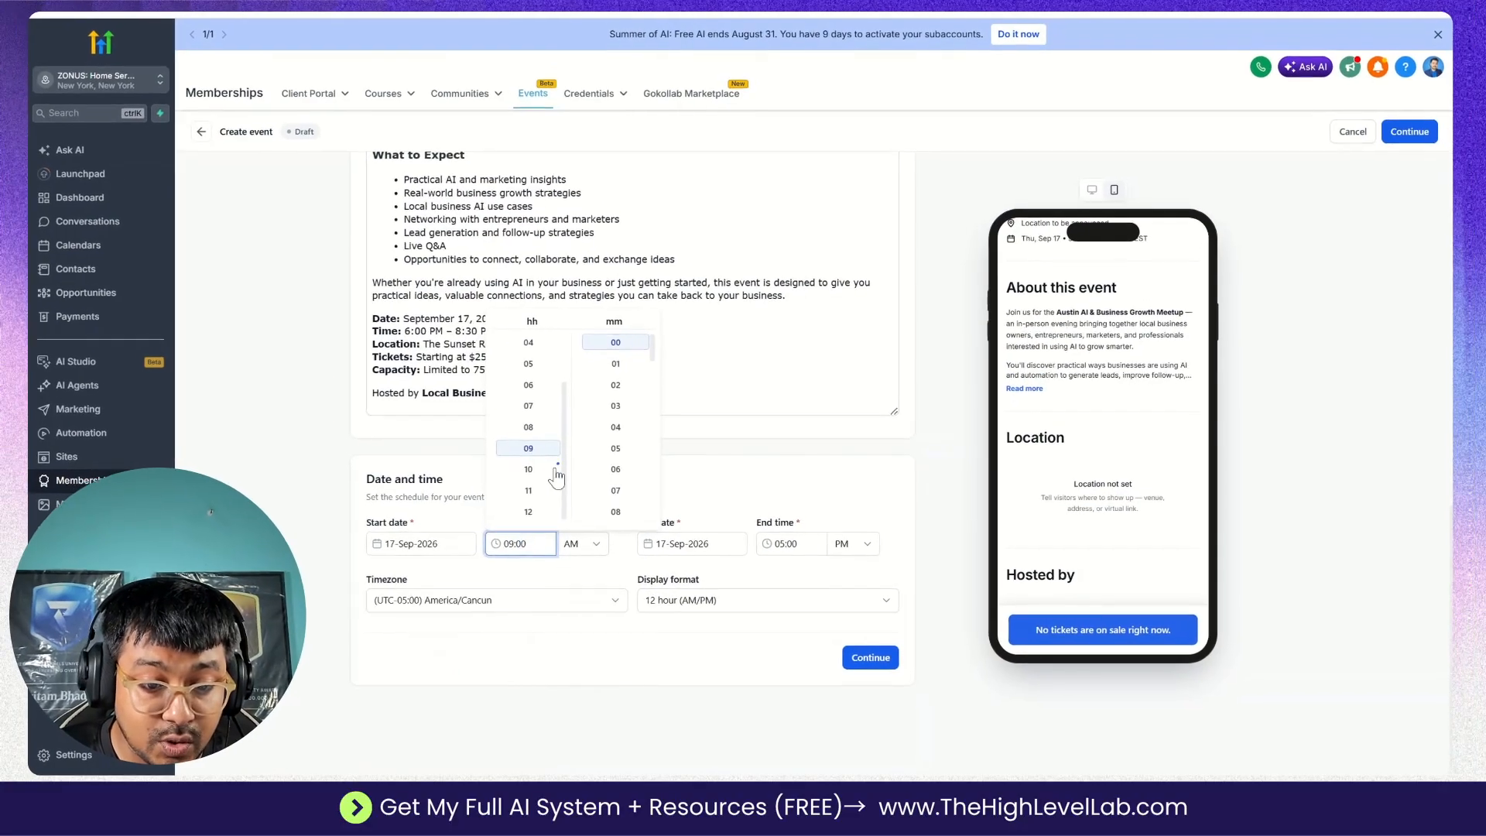
pyautogui.click(532, 391)
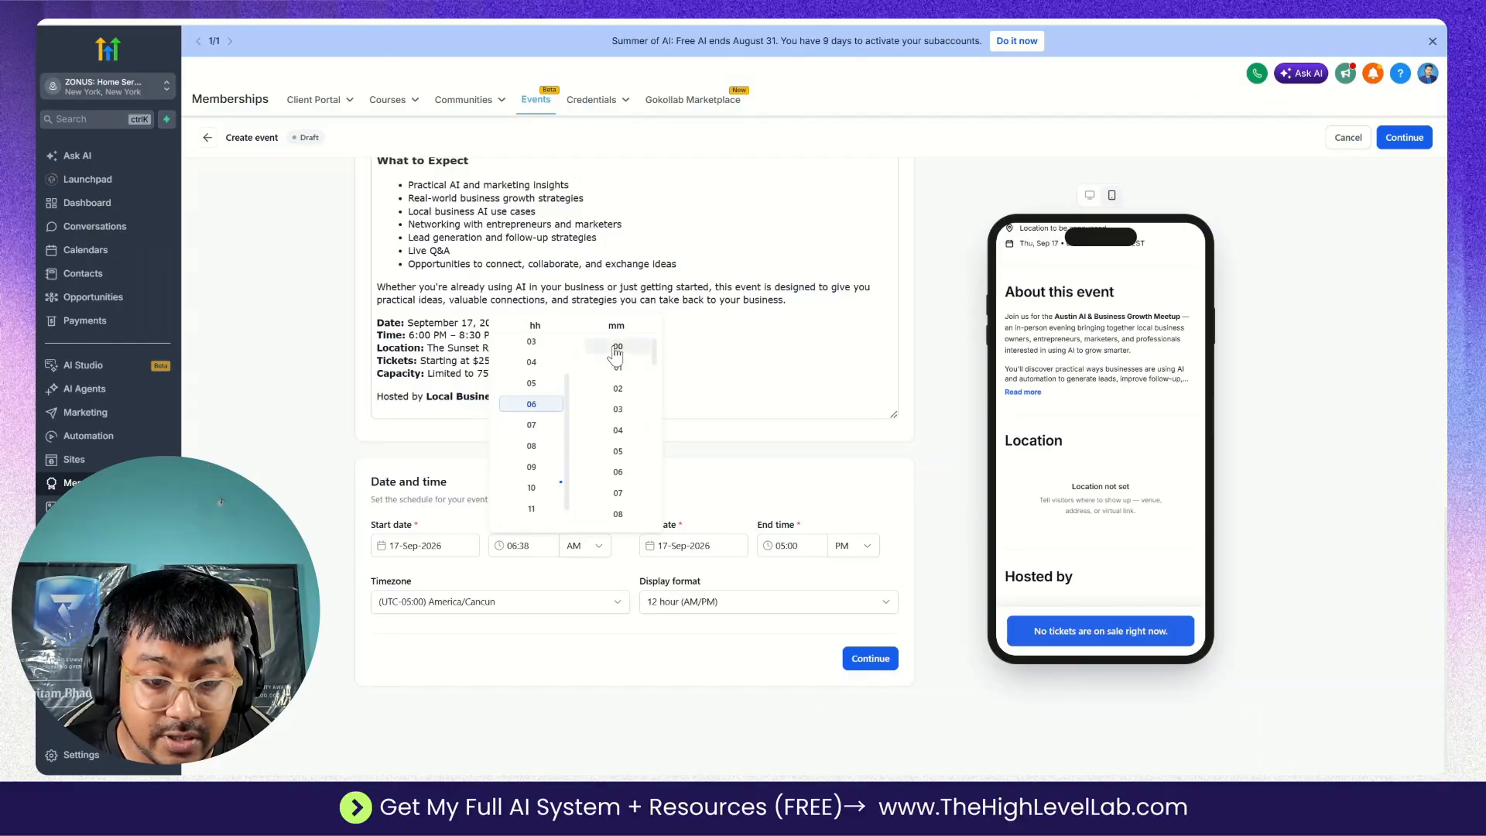
pyautogui.click(617, 346)
pyautogui.click(584, 546)
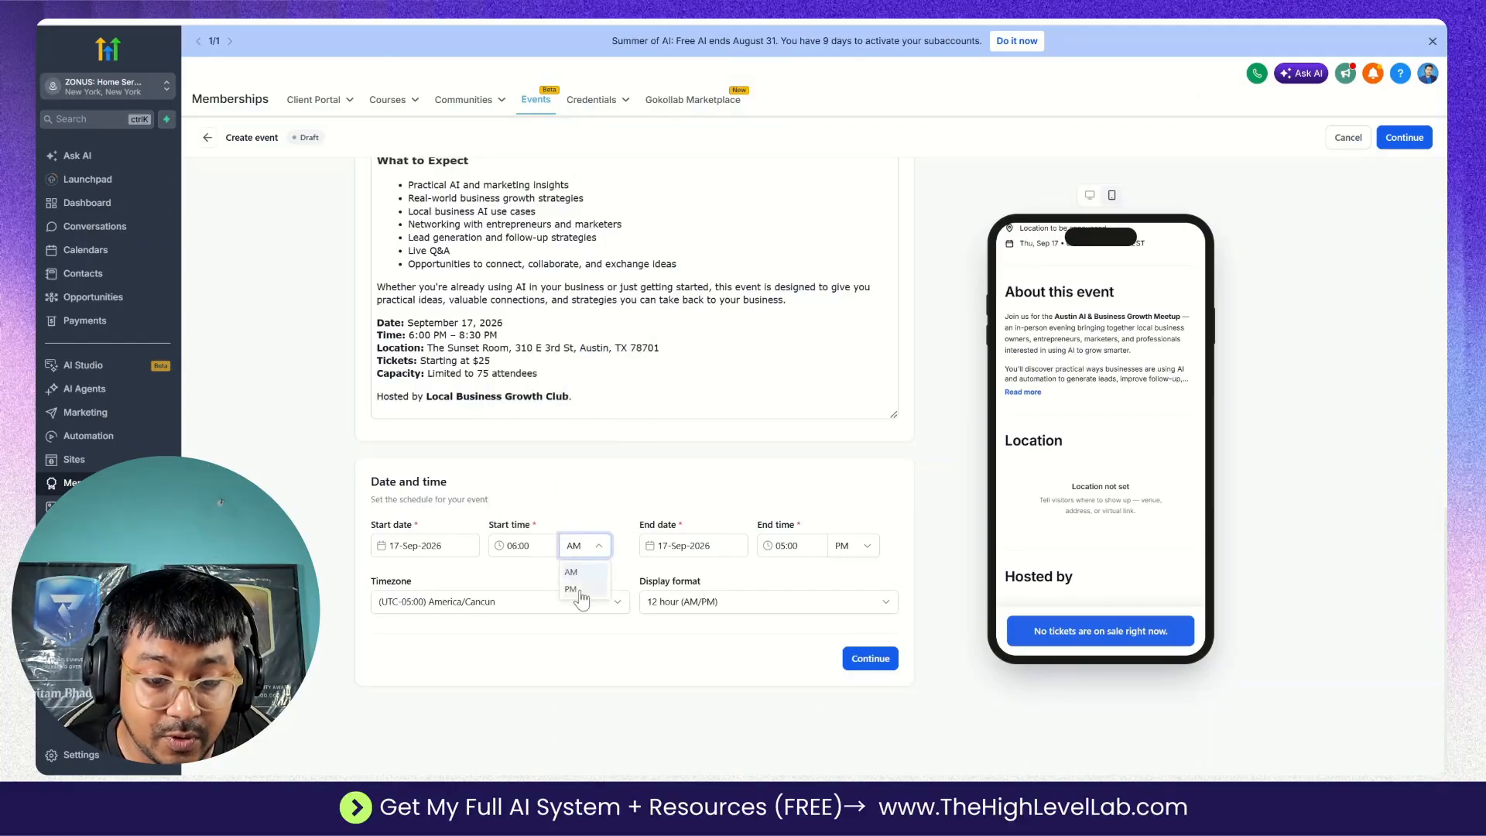
pyautogui.click(580, 591)
# Set the event's end to 17-Sep-2026 at 08:30 PM.
pyautogui.click(689, 546)
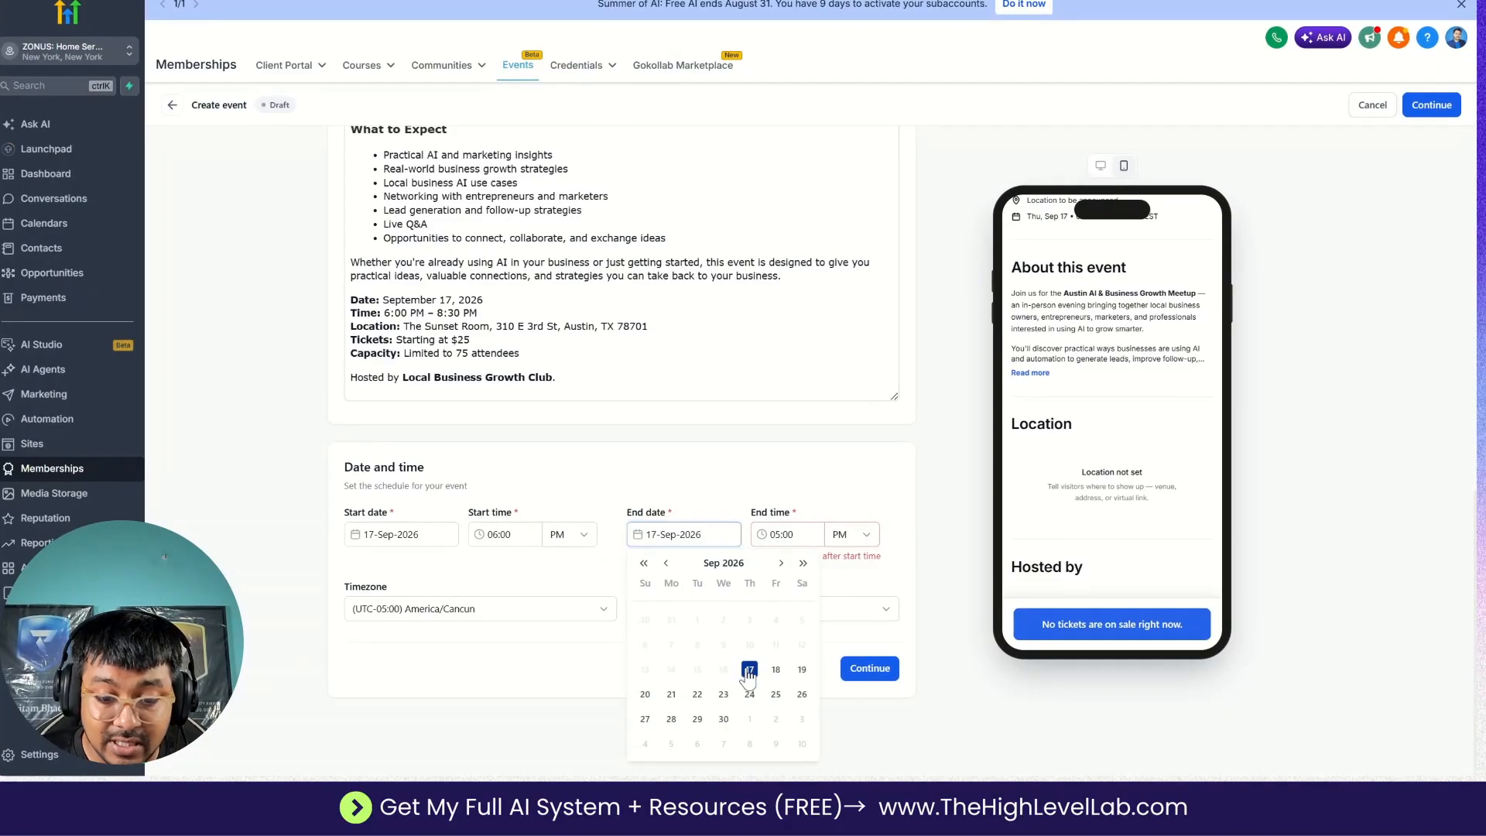
pyautogui.click(749, 670)
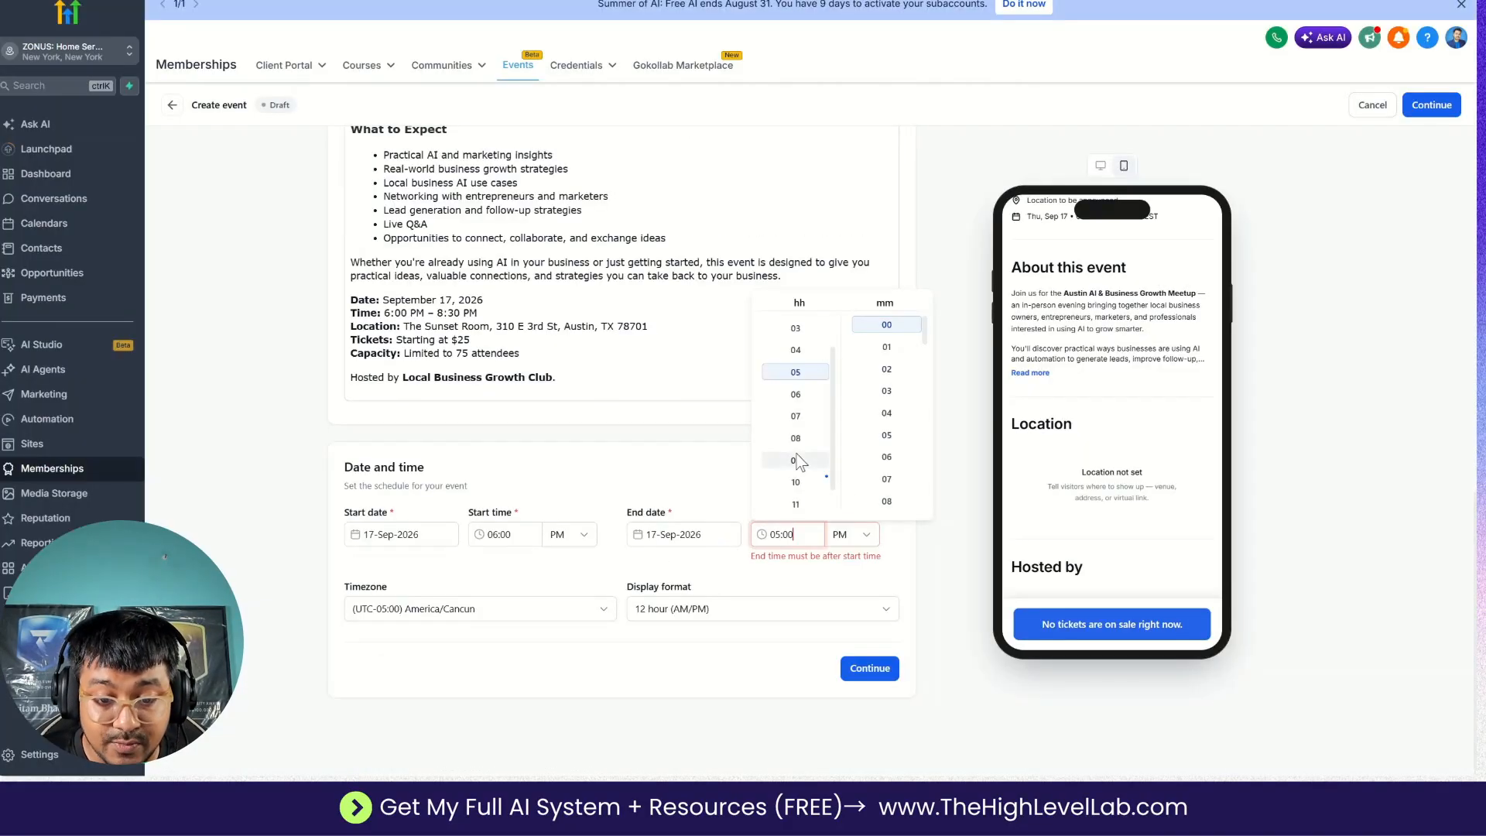
pyautogui.click(796, 440)
pyautogui.scroll(1, 888, 441)
pyautogui.scroll(2, 886, 387)
pyautogui.click(886, 340)
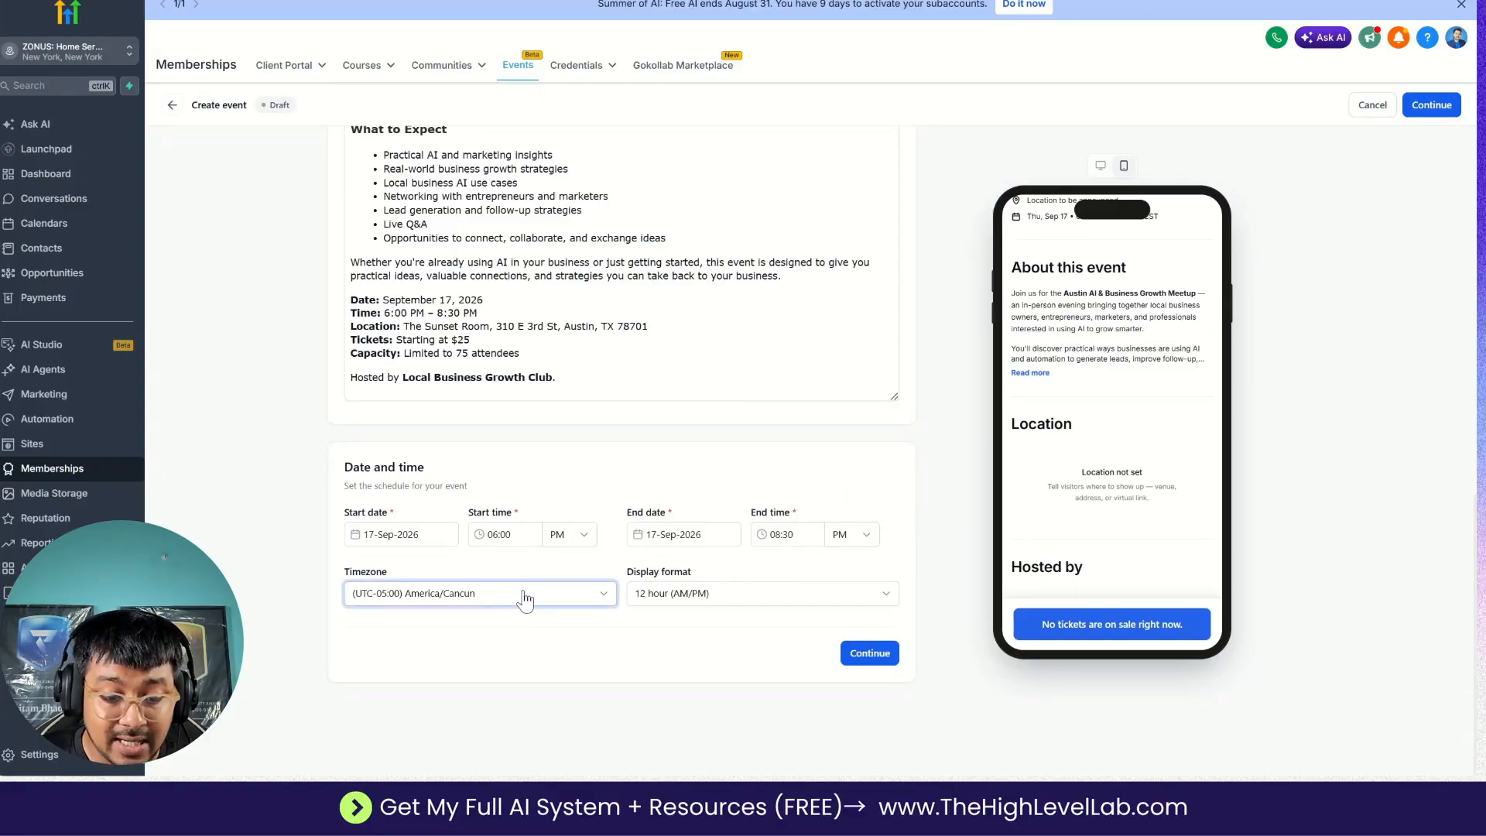
# Continue to the Location section and set the in-person location to The Sunset Room, using the venue and address from the Google Docs plan.
pyautogui.click(870, 654)
pyautogui.click(526, 417)
pyautogui.click(697, 0)
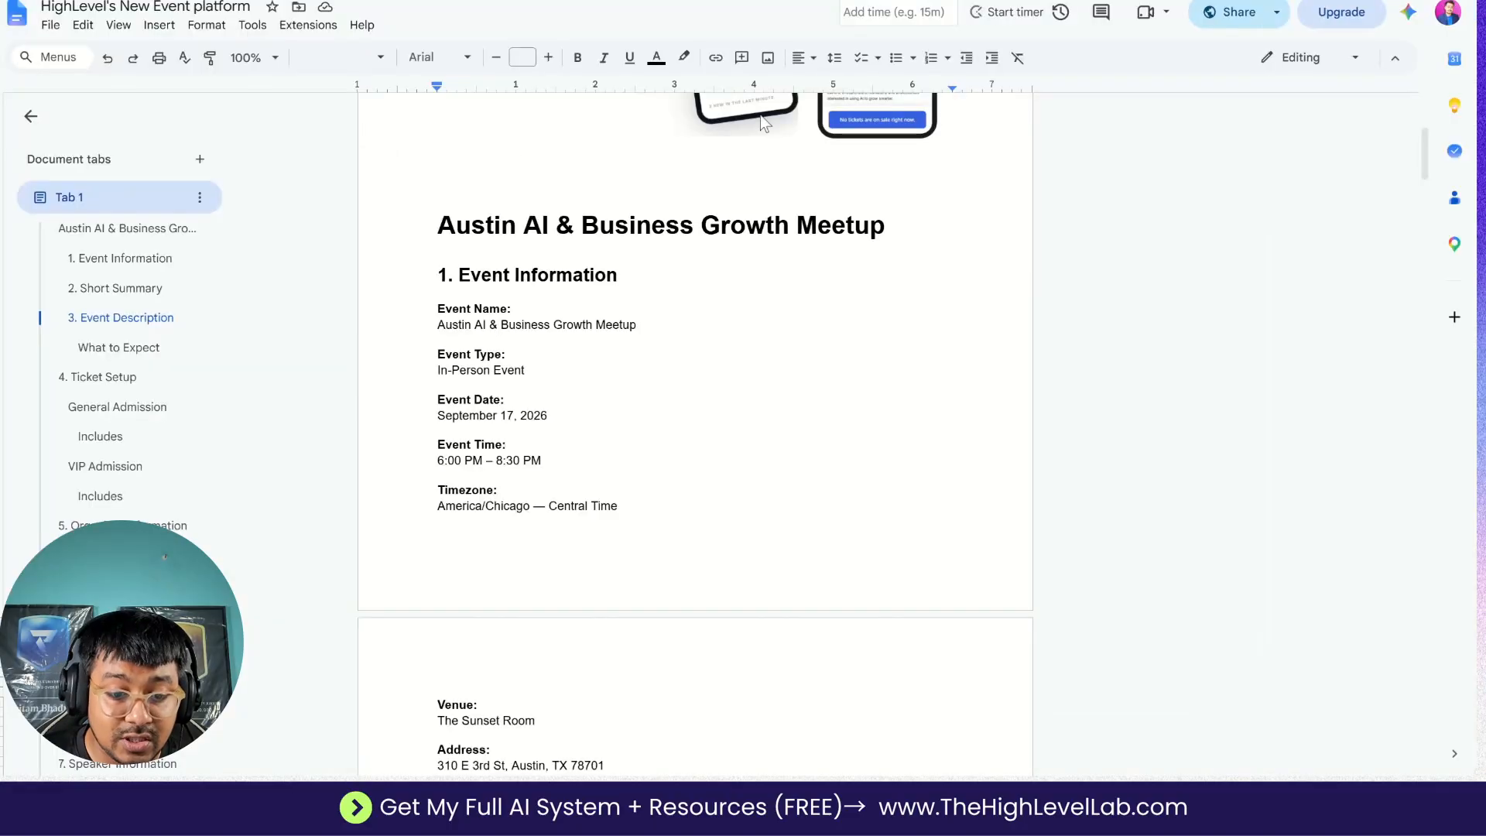
pyautogui.scroll(-6, 695, 435)
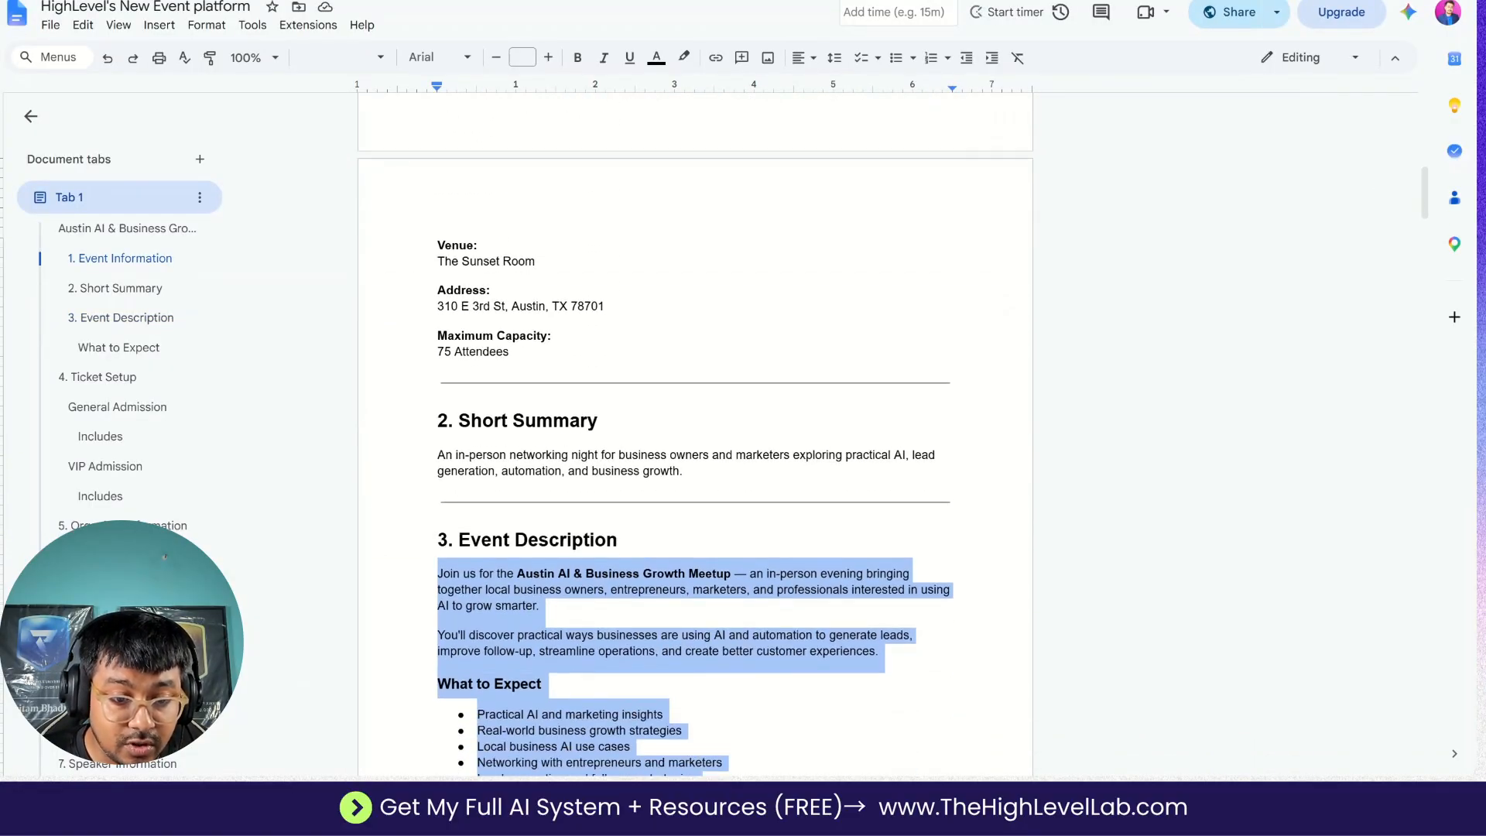
pyautogui.moveTo(439, 262); pyautogui.dragTo(608, 307)
pyautogui.hotkey('ctrl', 'c')
pyautogui.click(557, 0)
pyautogui.click(564, 417)
pyautogui.hotkey('ctrl', 'v')
pyautogui.doubleClick(457, 417)
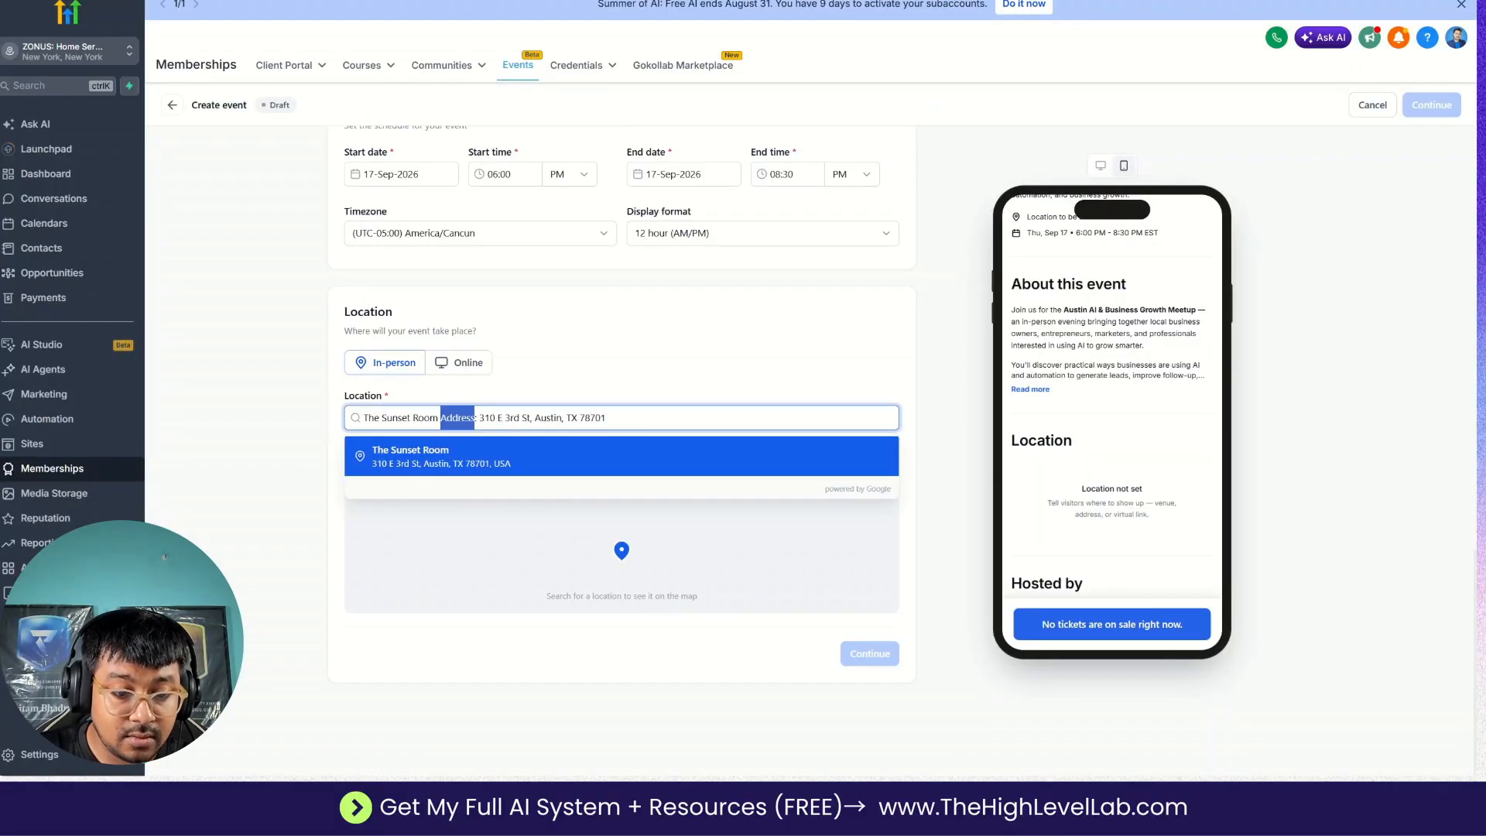
pyautogui.click(446, 457)
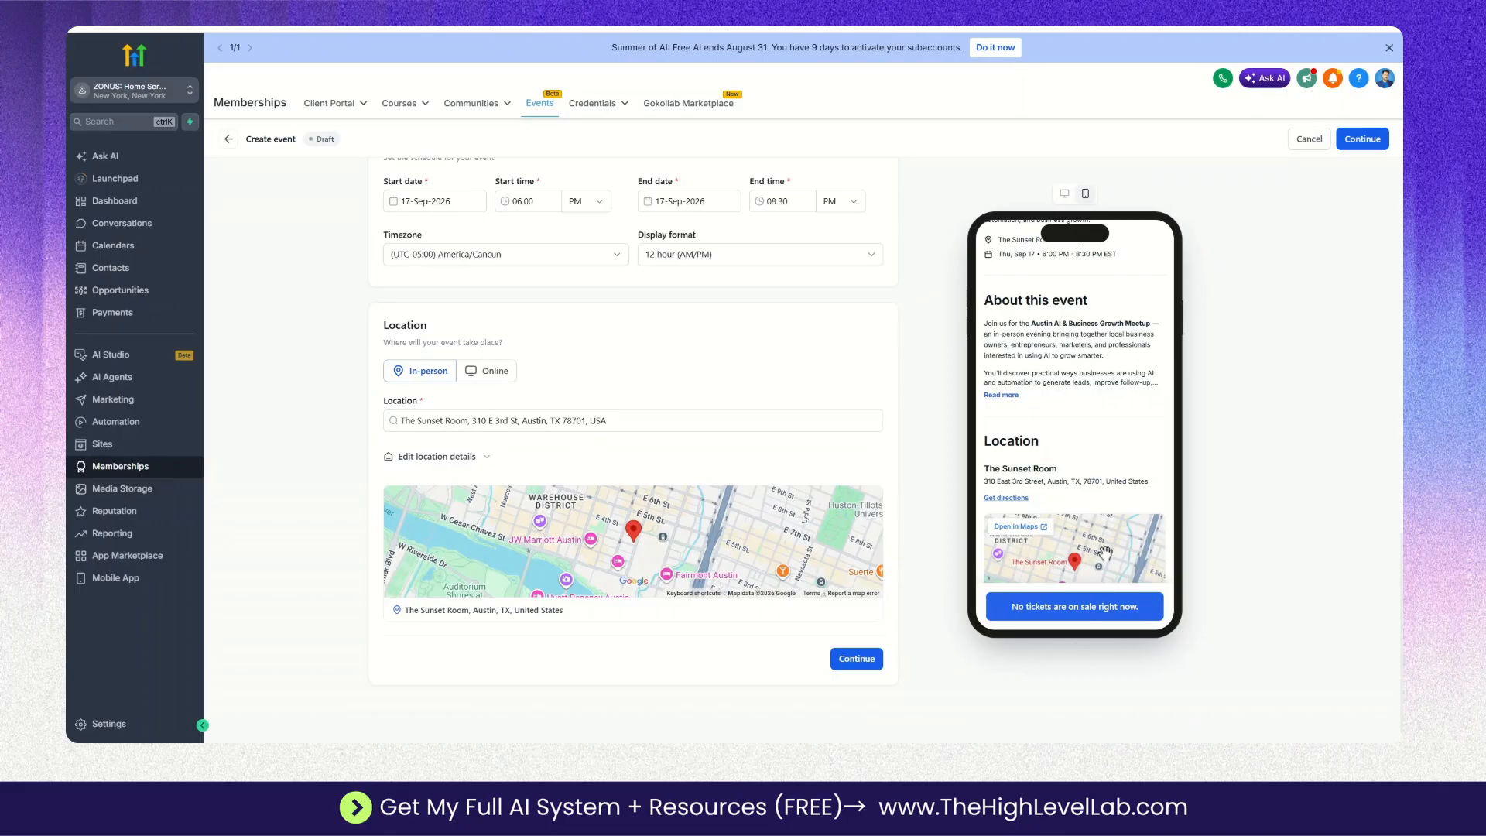
# Review the mobile preview of the event page, including its cover, date, description and location map.
pyautogui.scroll(3, 1084, 513)
pyautogui.scroll(-4, 1084, 512)
pyautogui.scroll(3, 1084, 512)
pyautogui.scroll(-4, 1084, 513)
pyautogui.scroll(-2, 1083, 457)
pyautogui.scroll(4, 1084, 457)
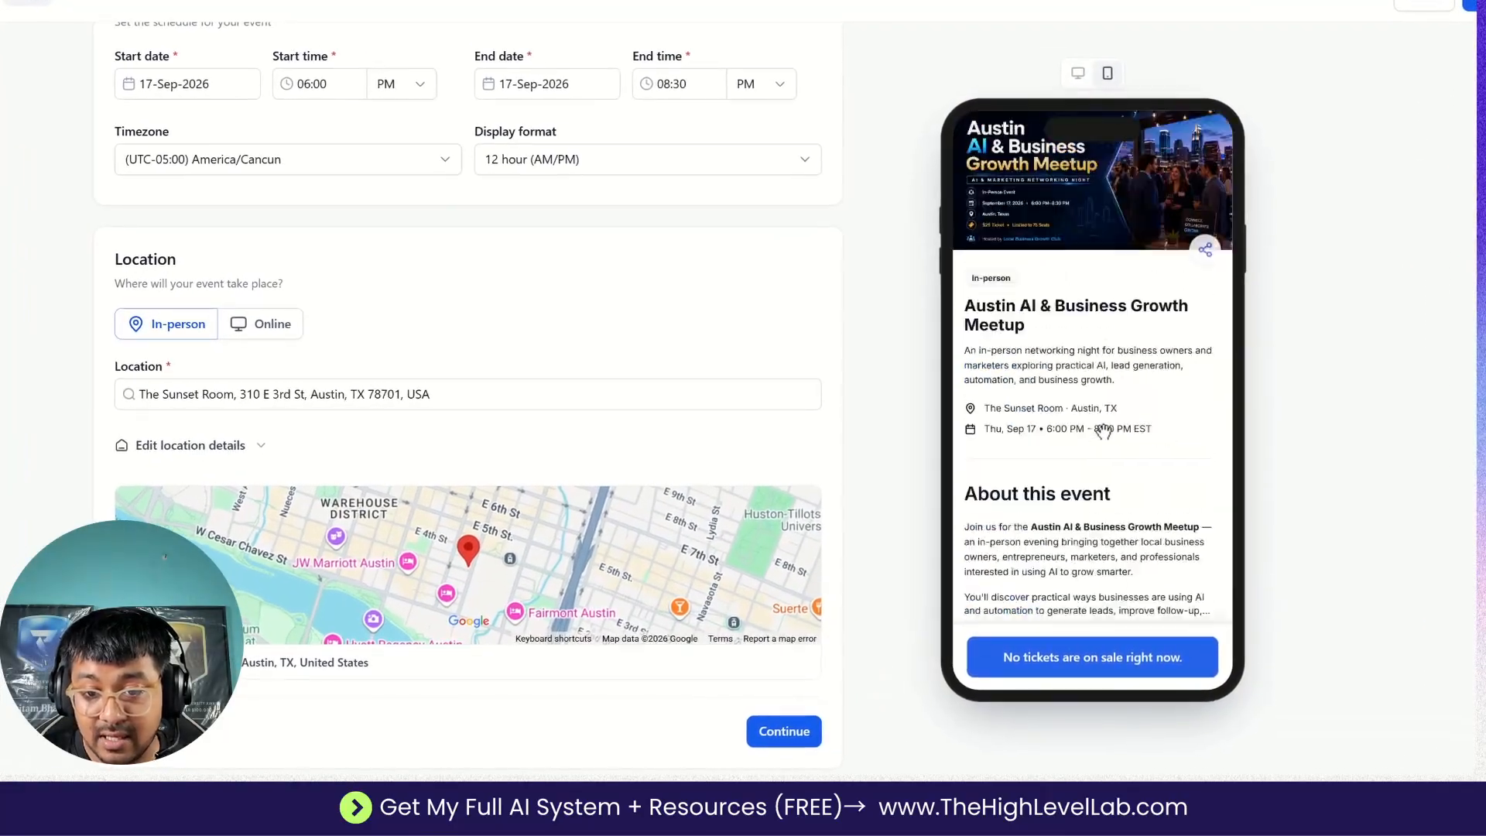
pyautogui.scroll(-4, 1084, 447)
pyautogui.scroll(5, 1103, 431)
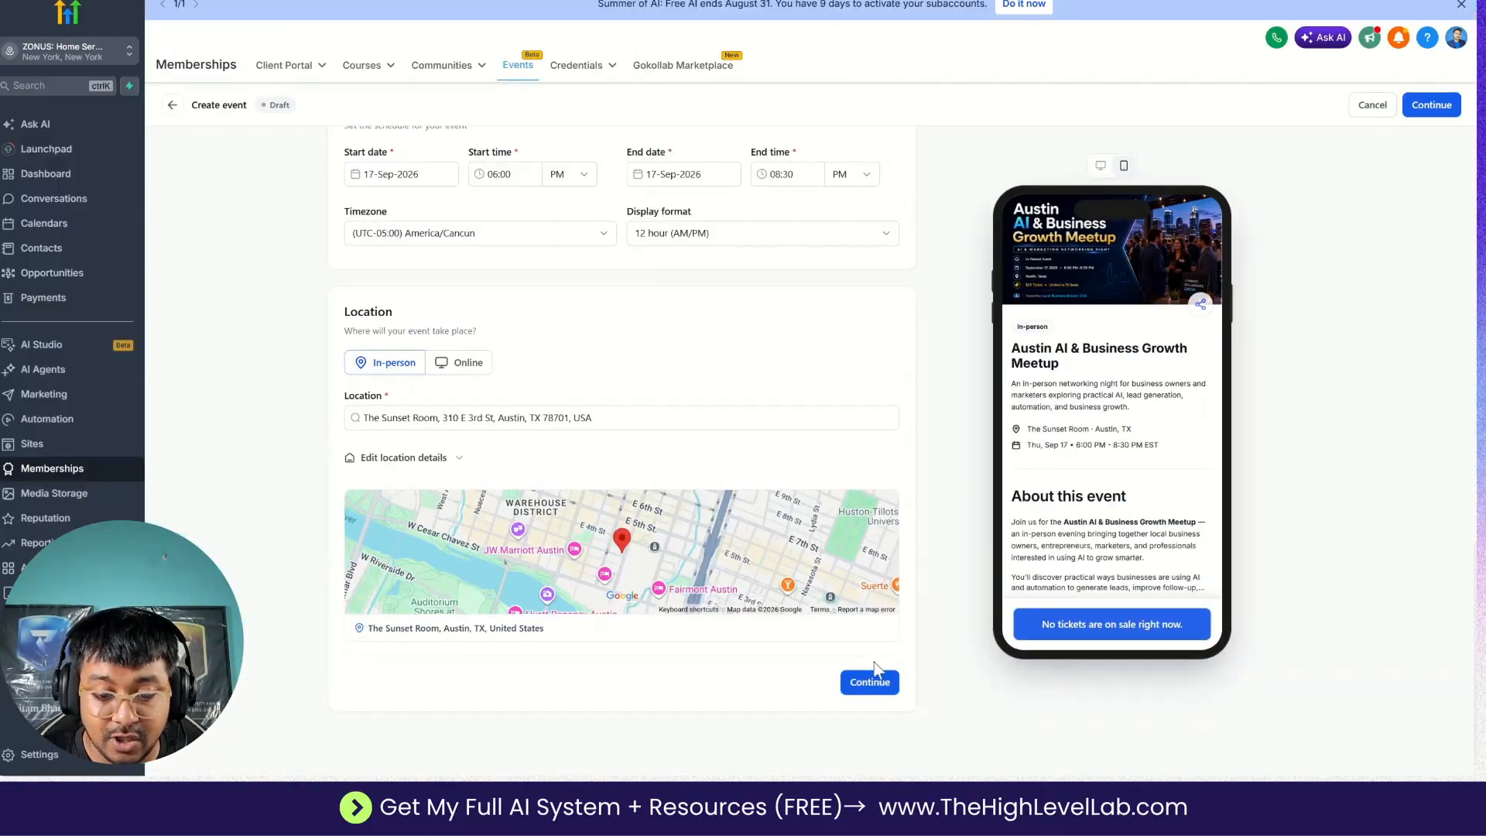
# Continue to the Organizer information section and upload the Local Business Growth Club logo as the organizer image, saving the default crop.
pyautogui.click(870, 682)
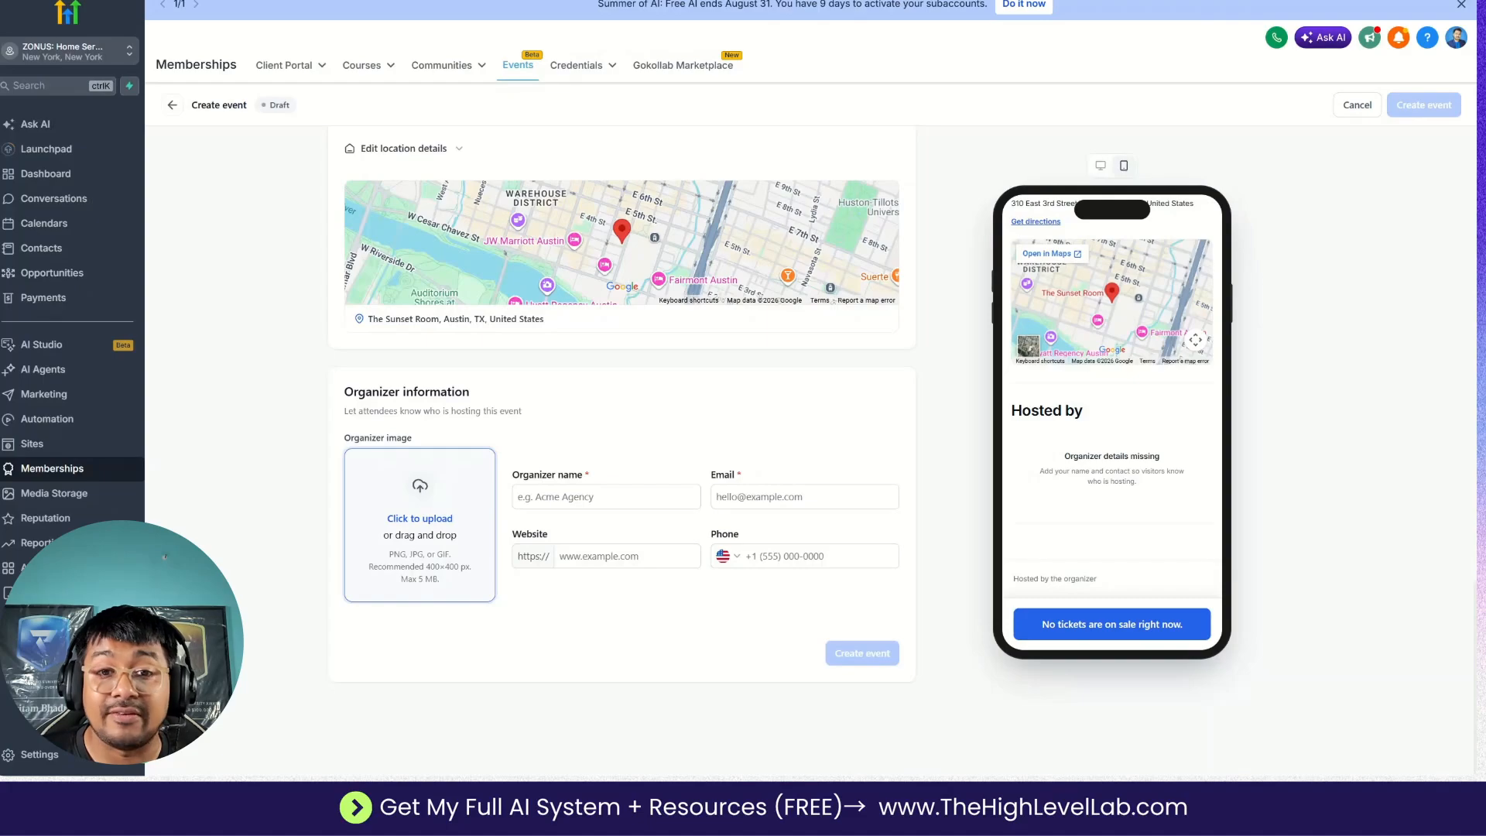
pyautogui.click(425, 527)
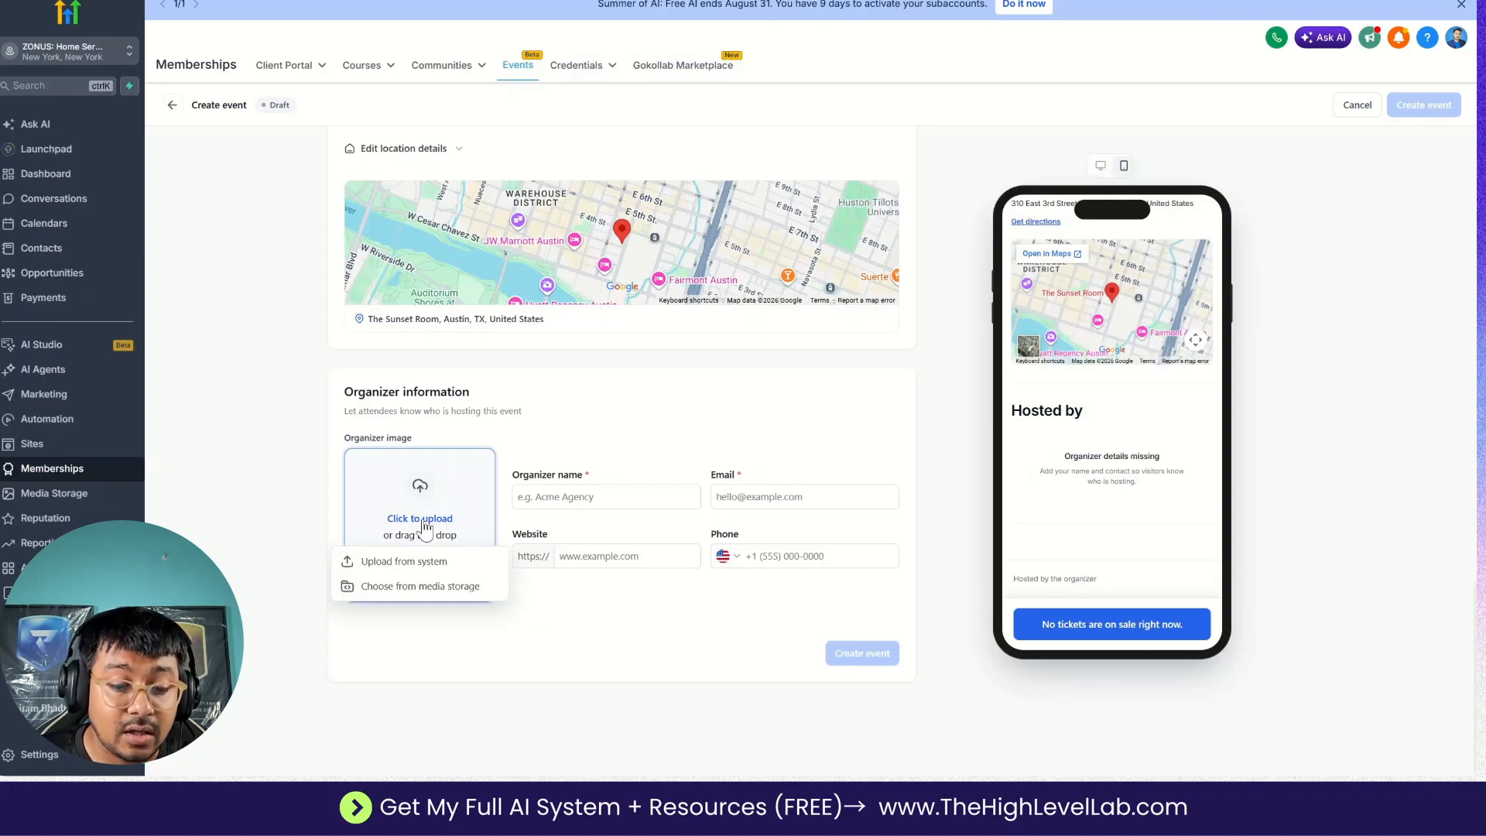
pyautogui.click(421, 562)
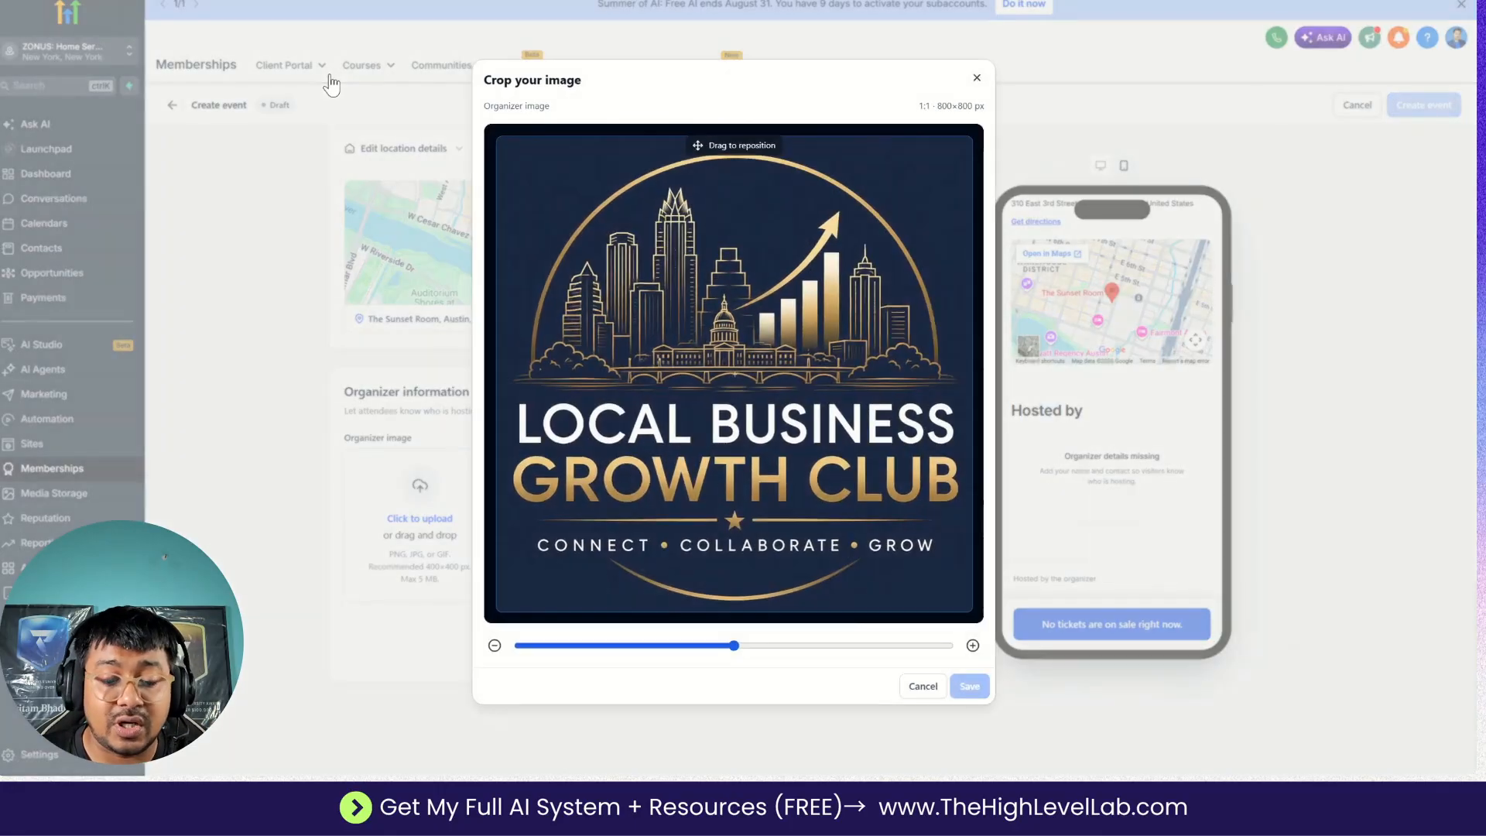
pyautogui.click(969, 687)
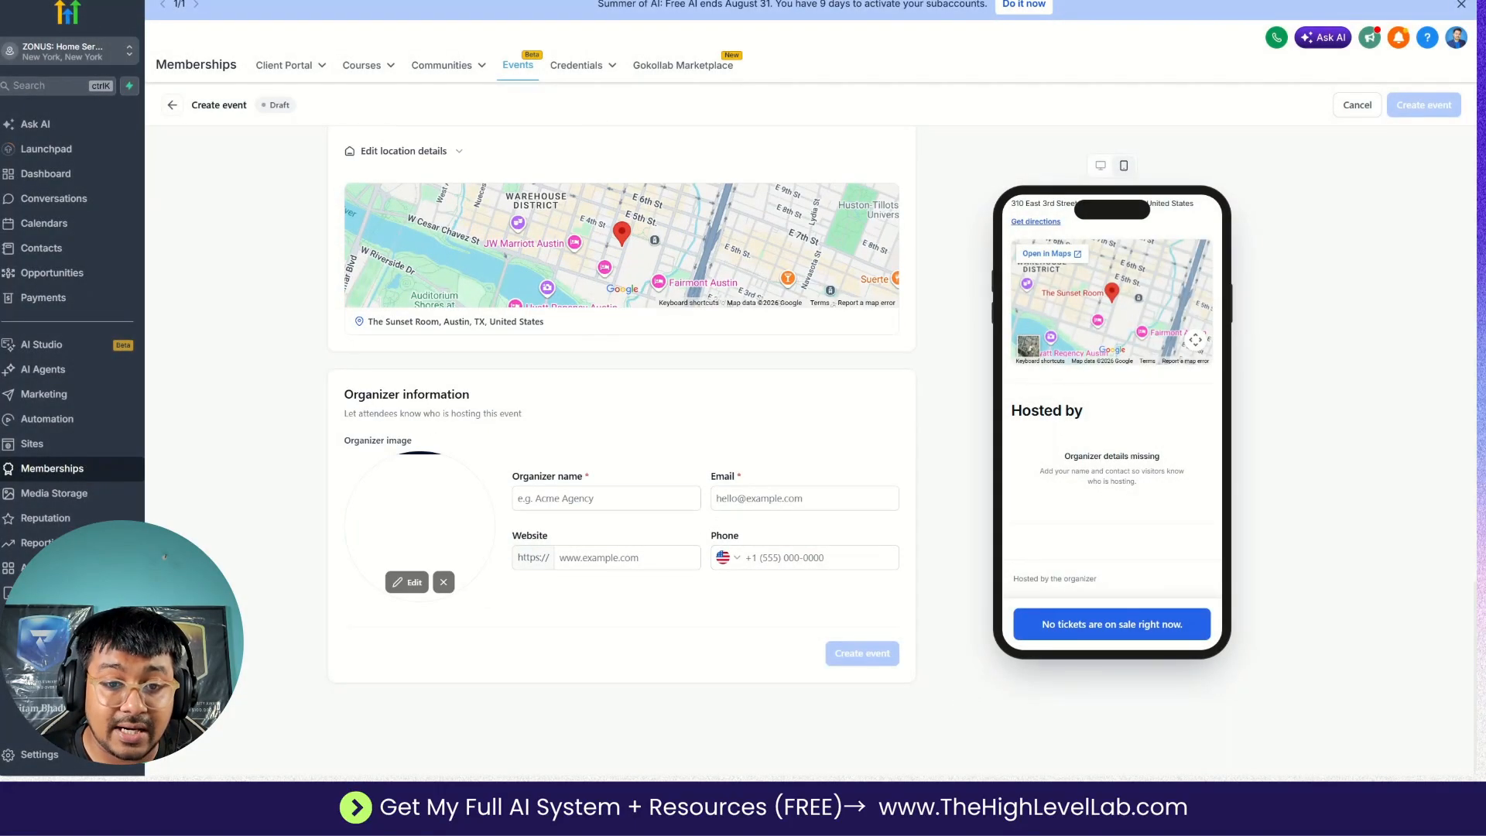
# Copy the organizer name from section 5 of the Google Docs plan and enter Local Business Growth Club as the organizer name.
pyautogui.hotkey('ctrl', 'Tab')
pyautogui.scroll(-3, 635, 550)
pyautogui.scroll(-10, 695, 434)
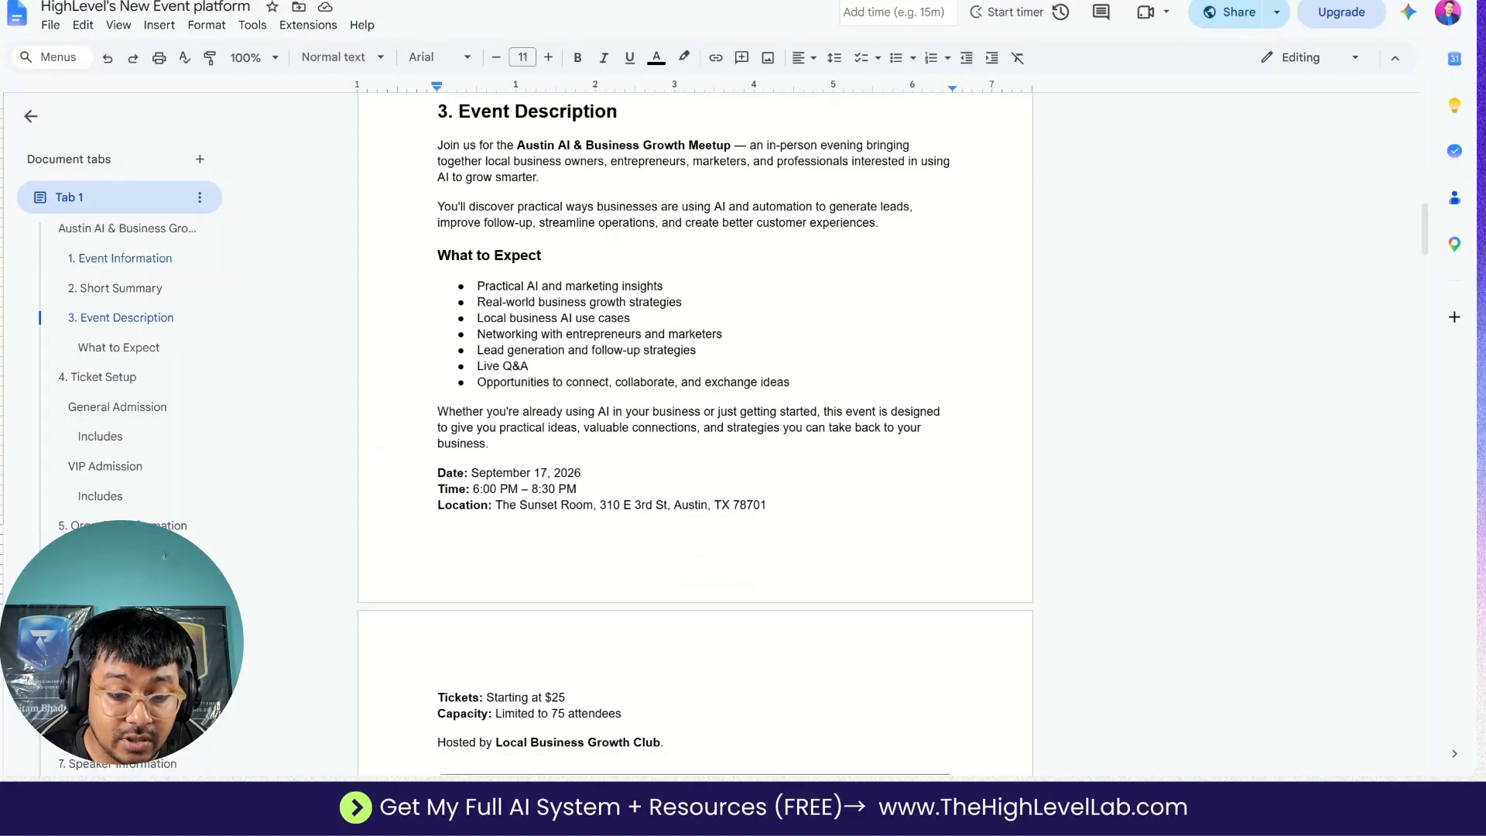
pyautogui.scroll(-14, 695, 433)
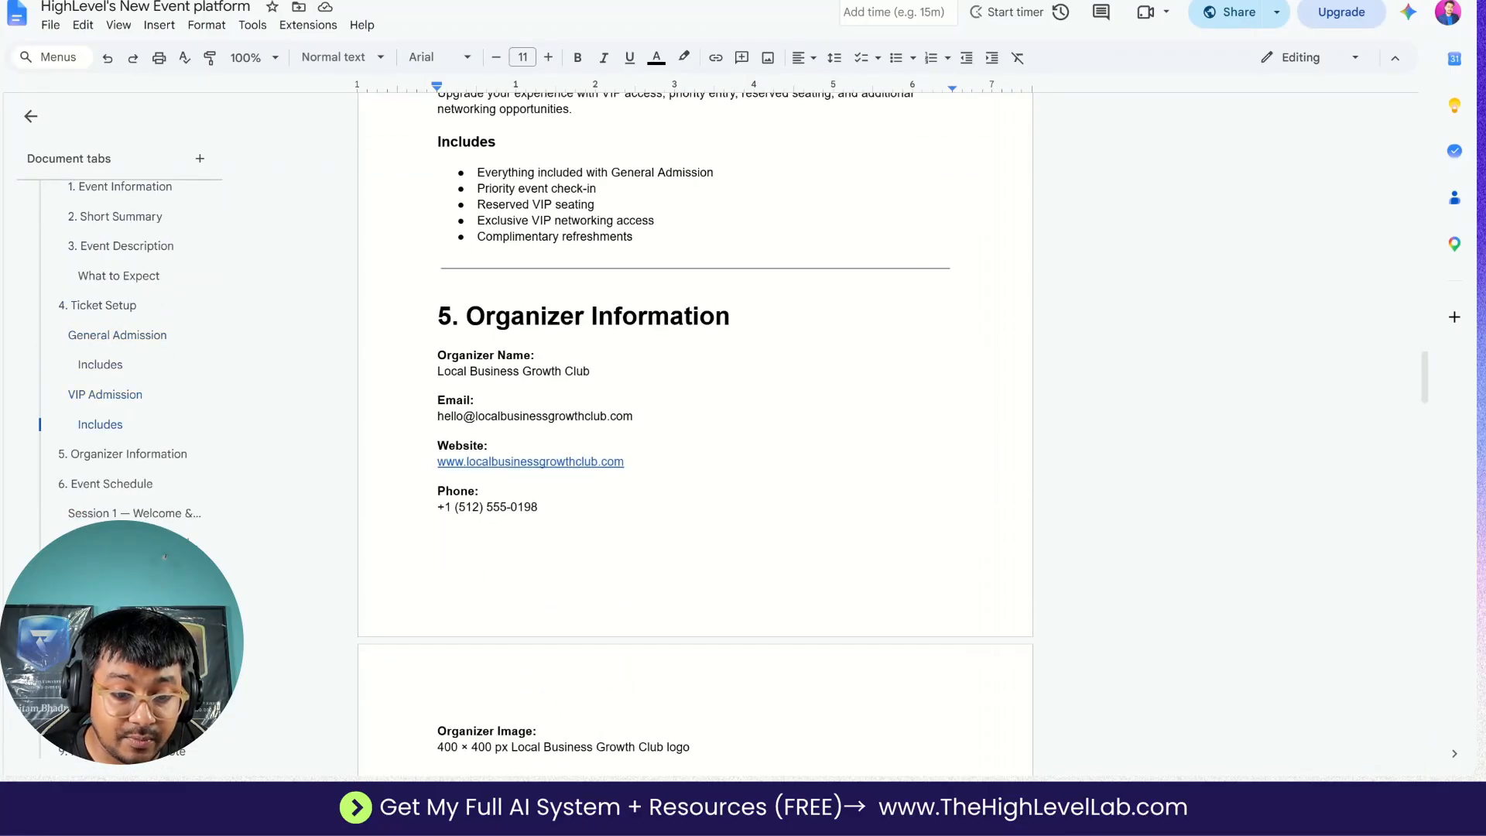
pyautogui.doubleClick(453, 372)
pyautogui.moveTo(591, 371); pyautogui.dragTo(438, 372)
pyautogui.hotkey('ctrl', 'c')
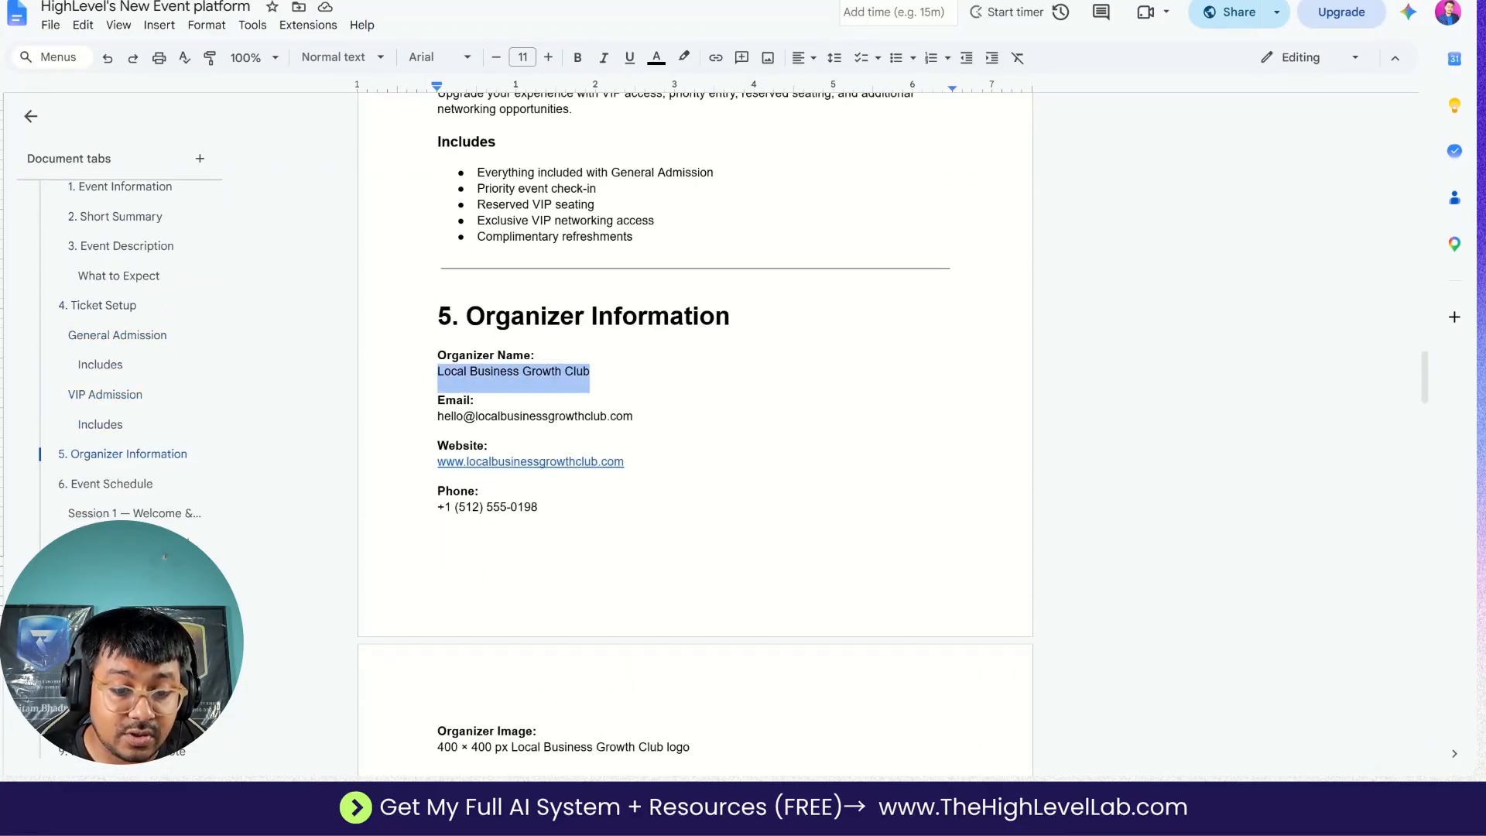
pyautogui.hotkey('ctrl', 'Tab')
pyautogui.click(606, 498)
pyautogui.hotkey('ctrl', 'v')
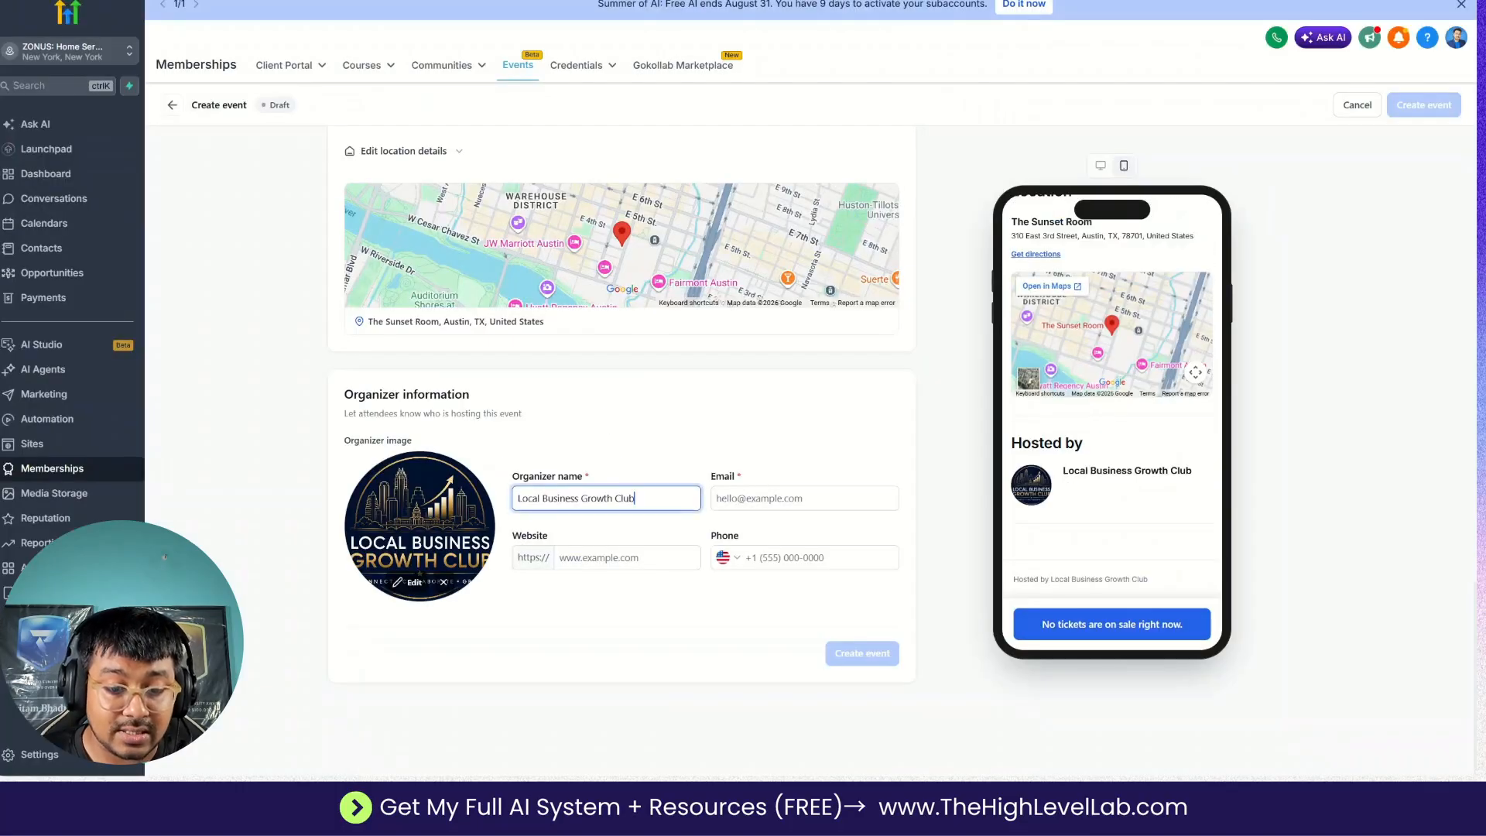
# Copy the organizer's e-mail address from the Google Docs plan into the organizer Email field.
pyautogui.hotkey('ctrl', 'shift', 'Tab')
pyautogui.moveTo(438, 417); pyautogui.dragTo(634, 417)
pyautogui.hotkey('ctrl', 'c')
pyautogui.hotkey('ctrl', 'Tab')
pyautogui.click(871, 498)
pyautogui.hotkey('ctrl', 'v')
pyautogui.hotkey('ctrl', 'shift', 'Tab')
pyautogui.moveTo(625, 462); pyautogui.dragTo(455, 462)
pyautogui.hotkey('ctrl', 'Tab')
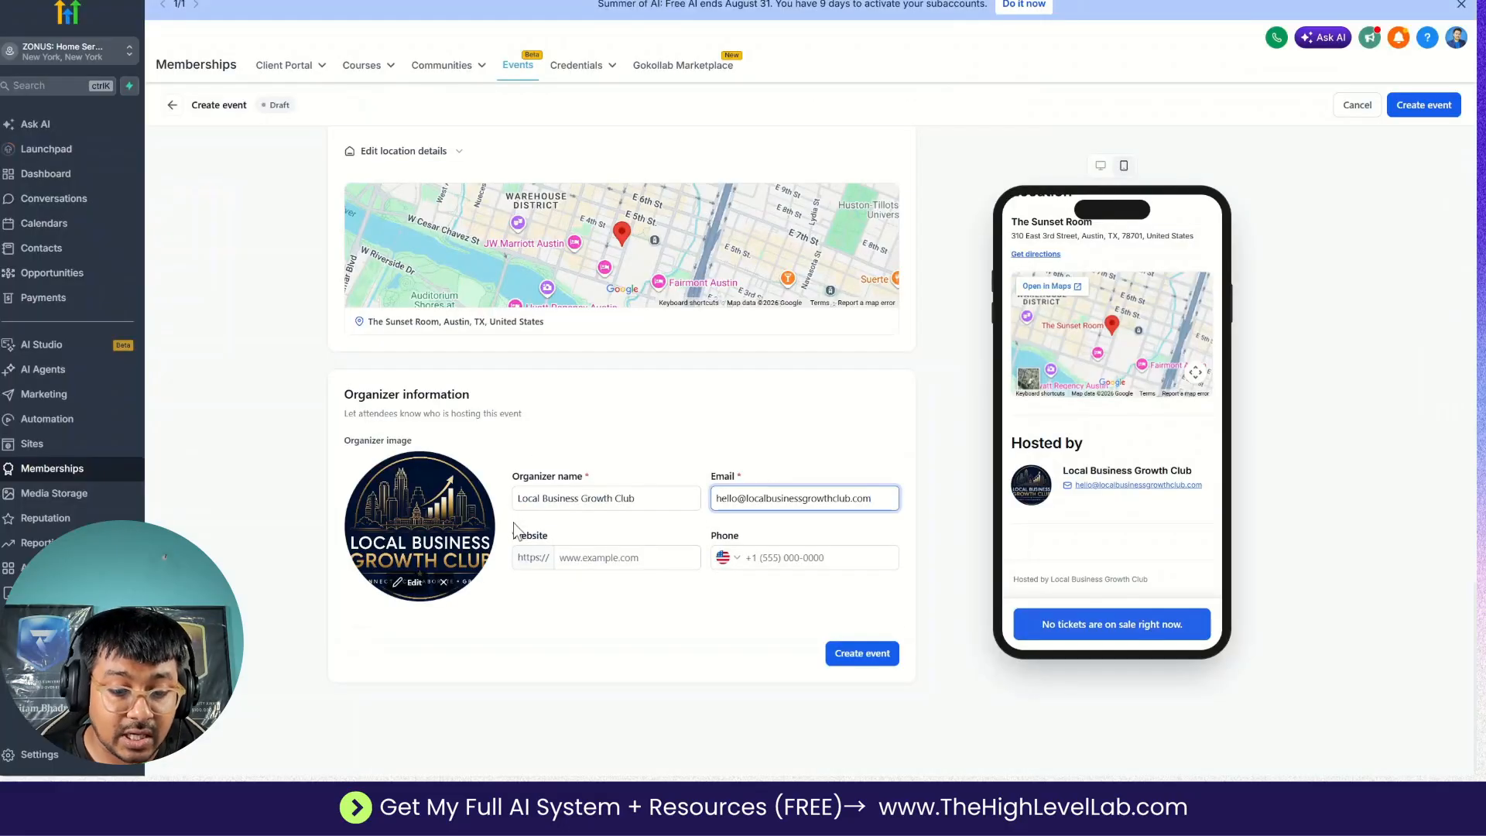
pyautogui.write('www.localbusinessgrowthclub.com')
# Copy the organizer's phone number from the Google Docs plan into the Phone field and create the event.
pyautogui.hotkey('ctrl', 'shift', 'Tab')
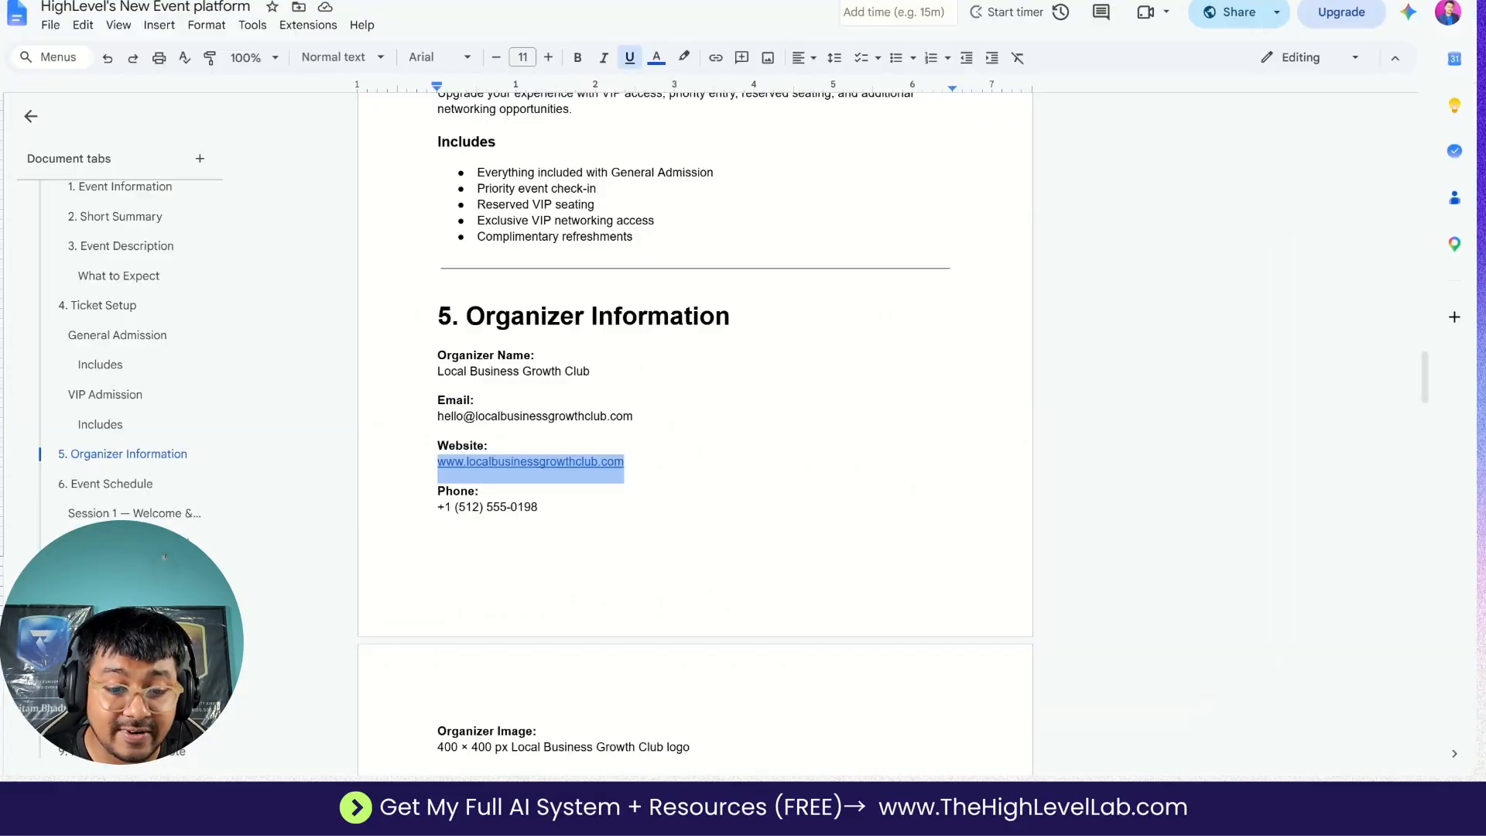
pyautogui.moveTo(538, 508); pyautogui.dragTo(436, 508)
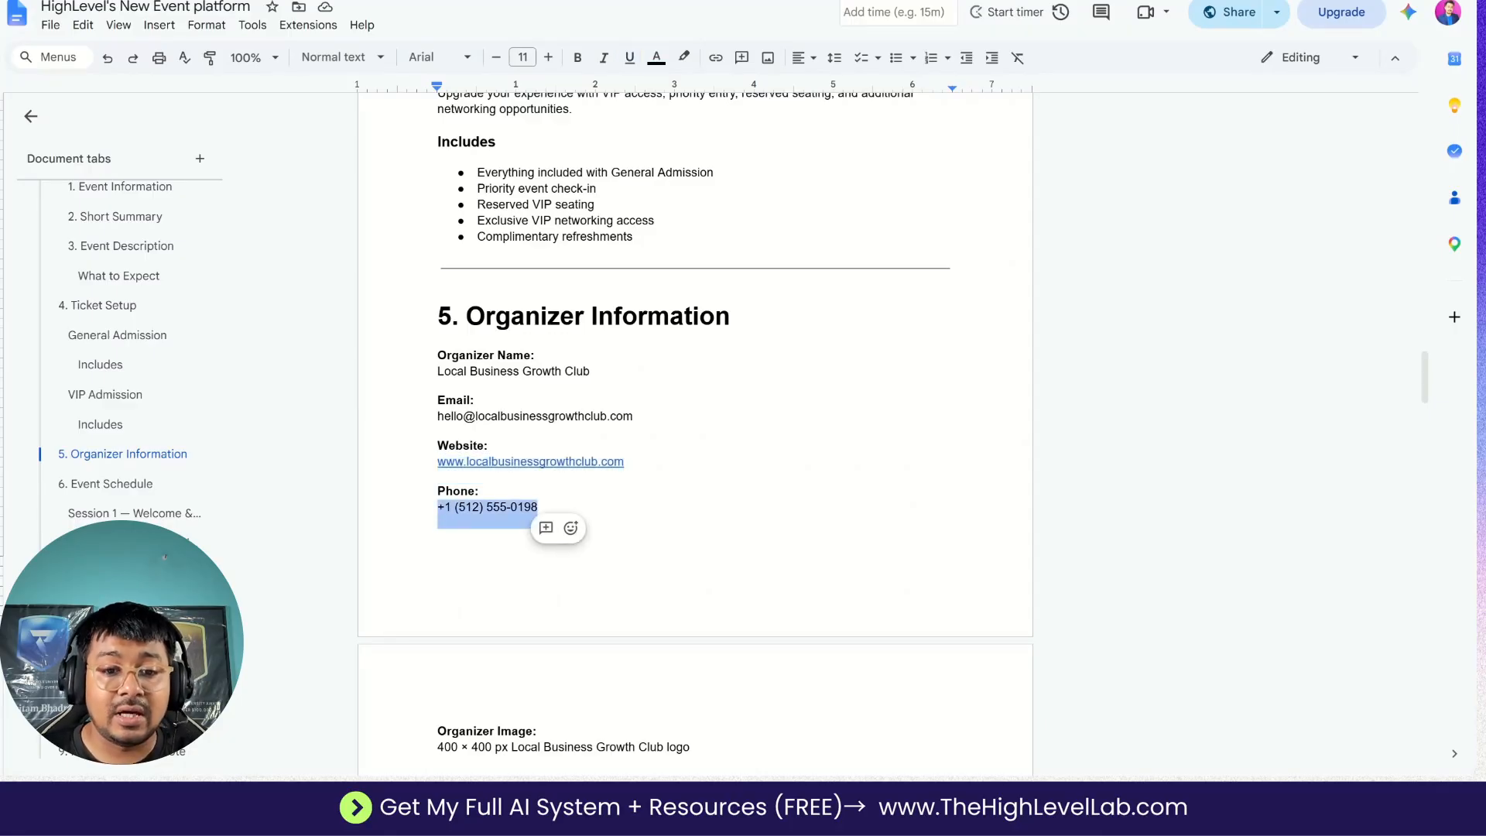
pyautogui.hotkey('ctrl', 'Tab')
pyautogui.click(758, 554)
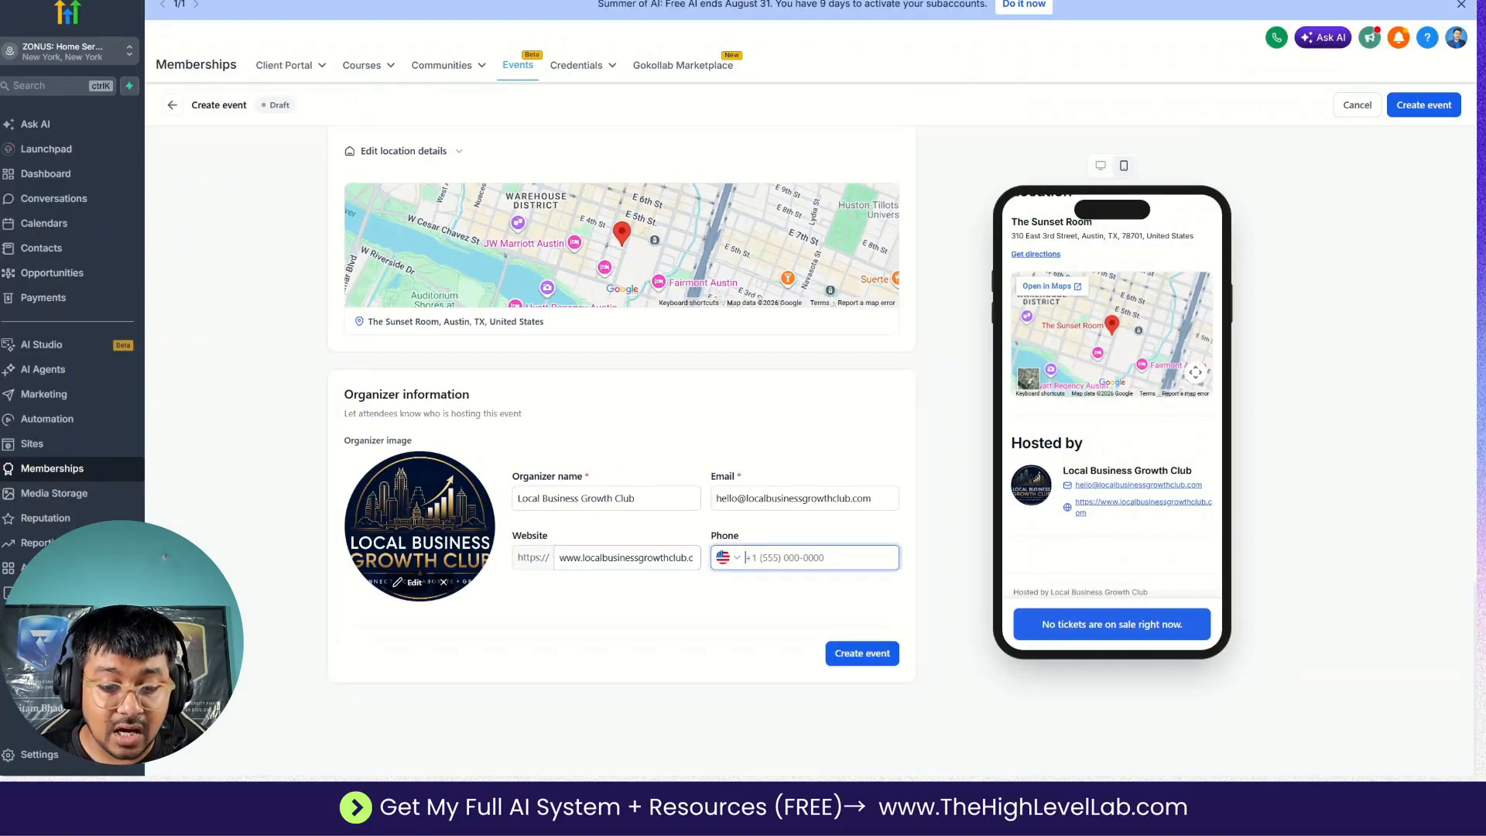
pyautogui.hotkey('ctrl', 'v')
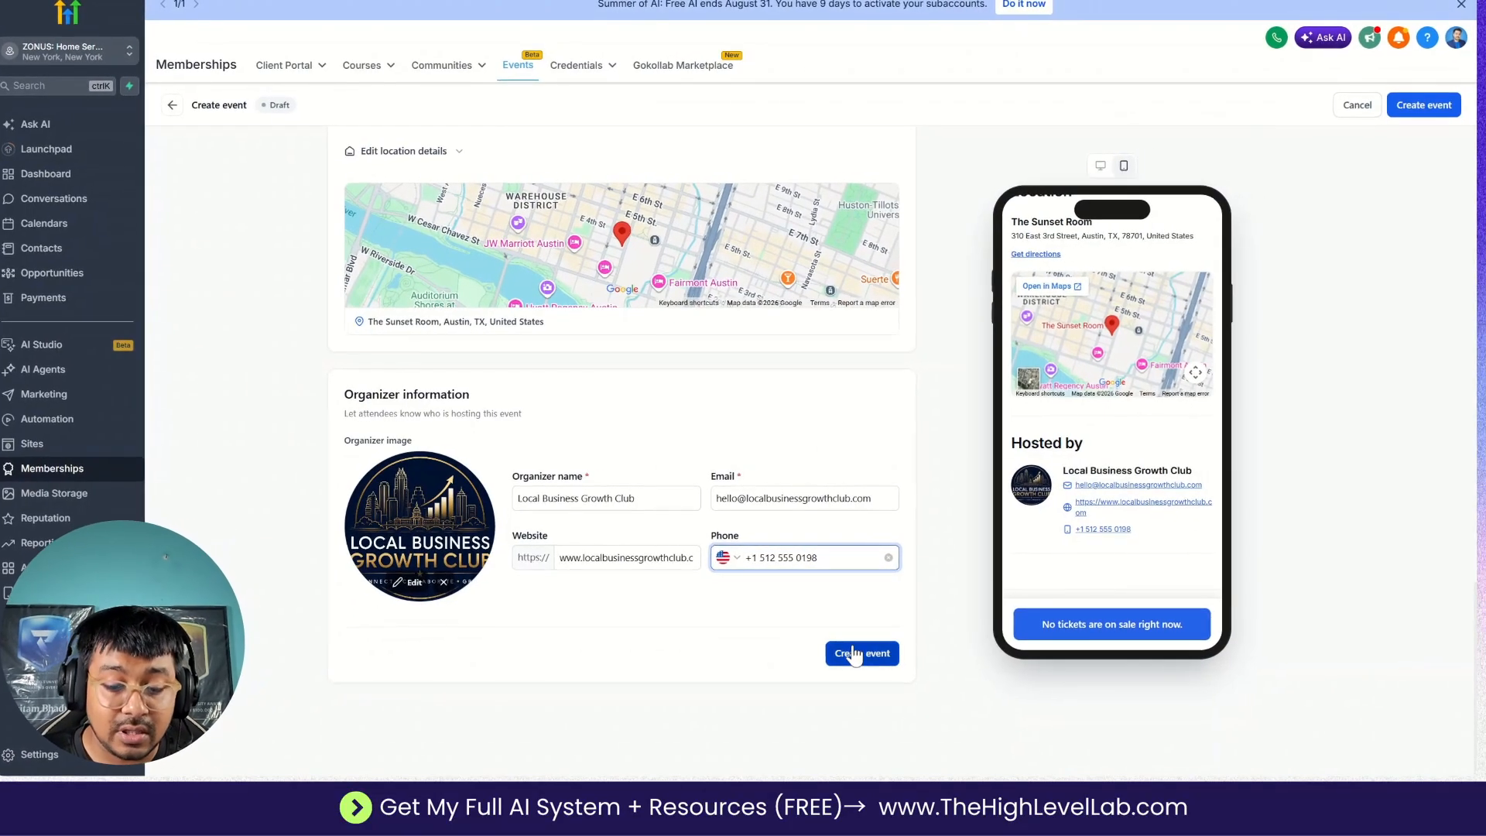
pyautogui.click(854, 654)
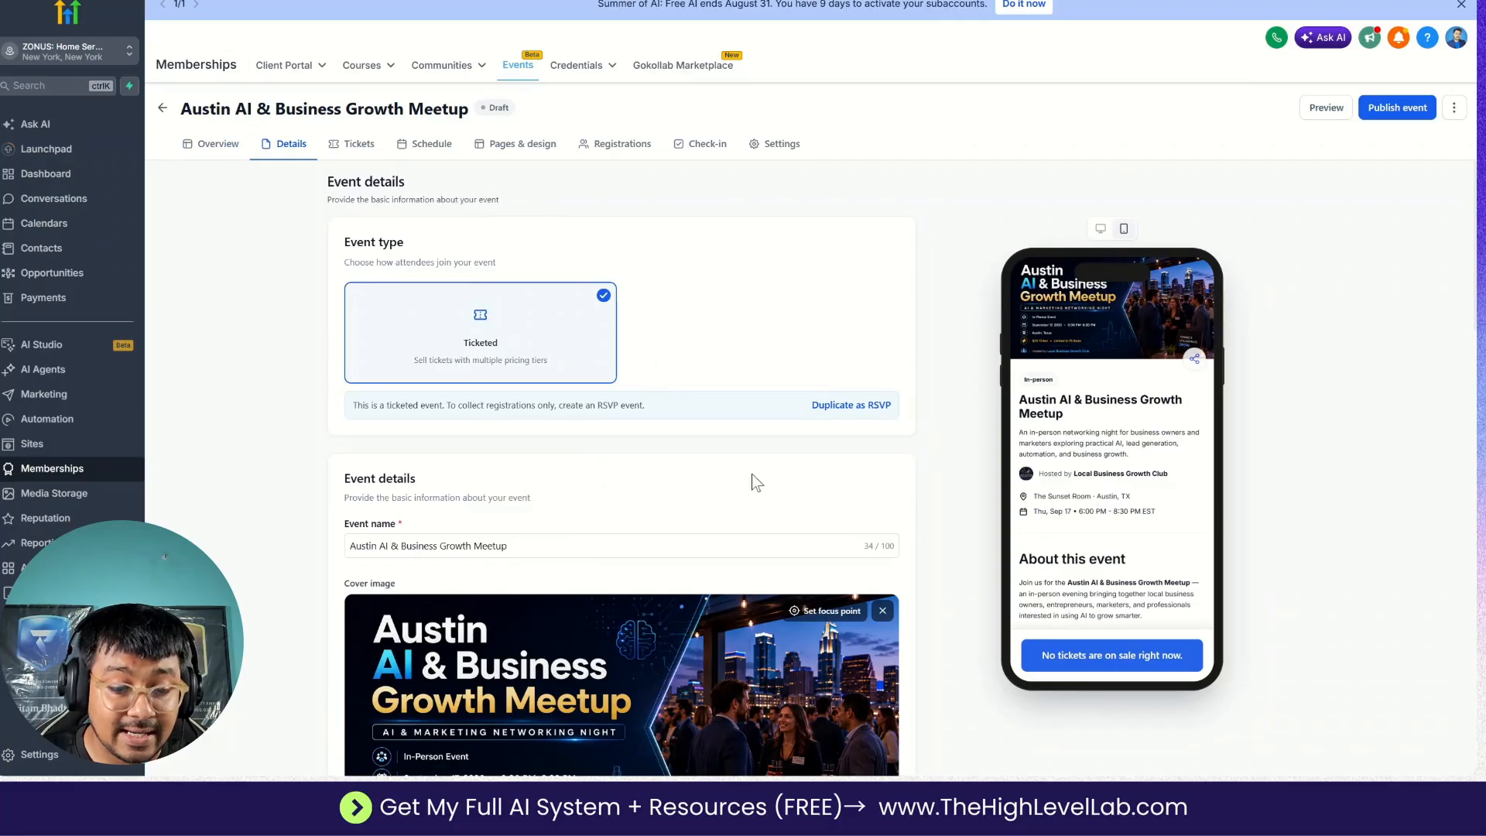
# Review the created event's details, including its cover image, schedule and location.
pyautogui.scroll(-15, 752, 475)
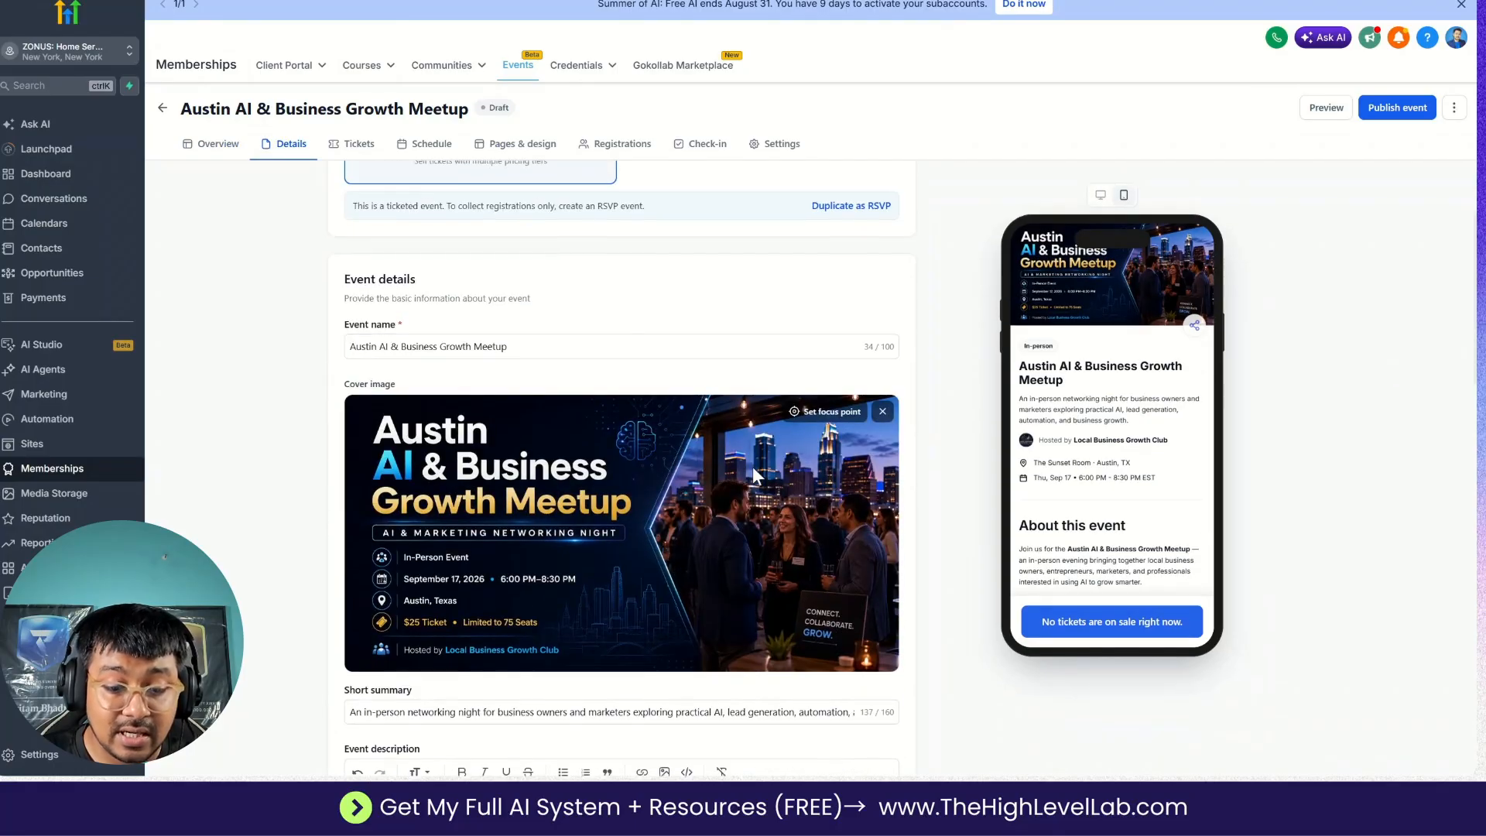
pyautogui.scroll(-5, 622, 465)
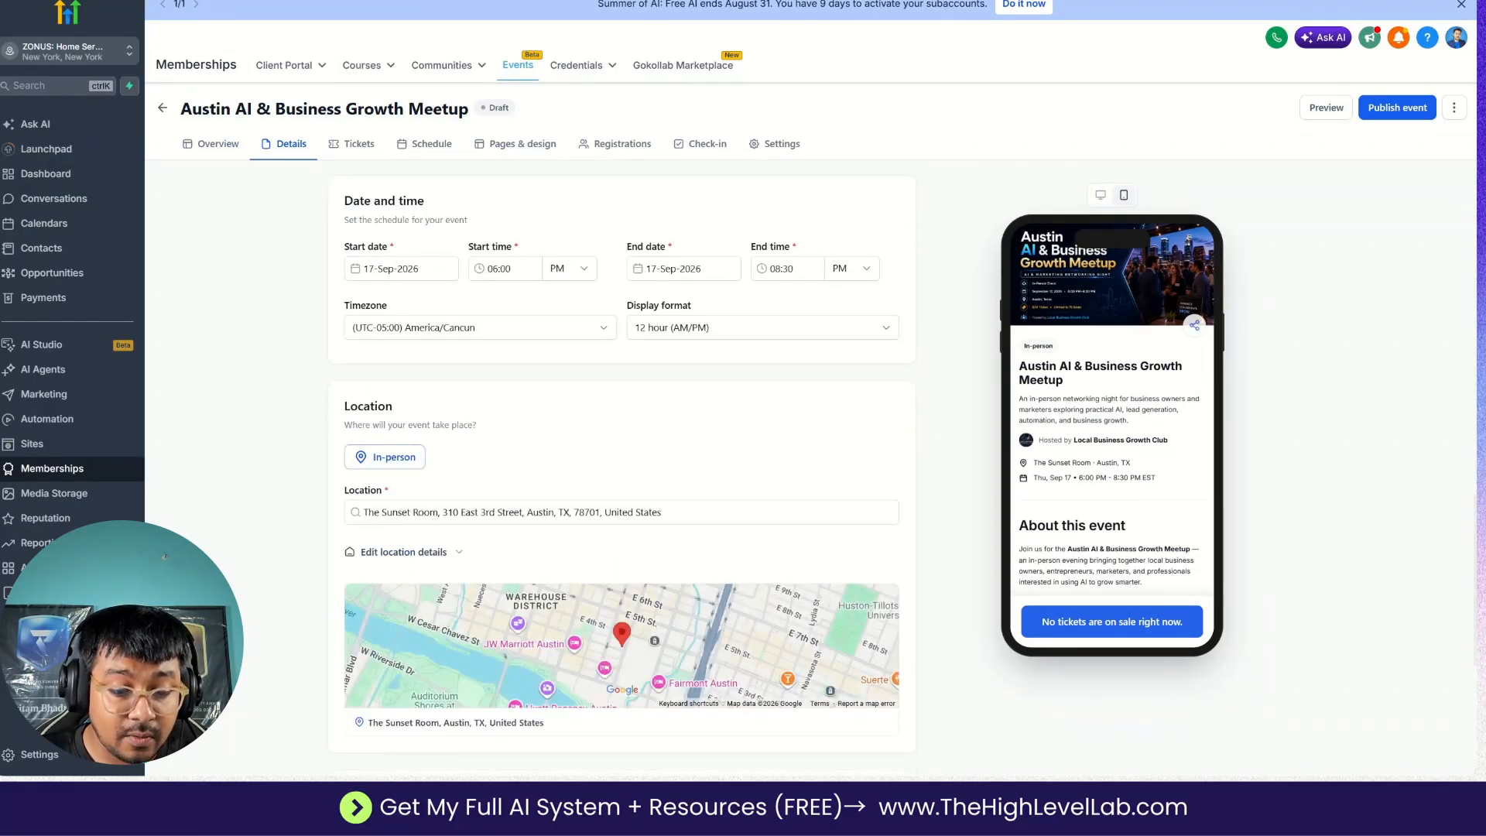
pyautogui.scroll(6, 621, 464)
pyautogui.scroll(14, 621, 464)
# Find Ticket Setup in the Google Docs plan, start a new event ticket type, and copy in the ticket name General Admission.
pyautogui.click(356, 147)
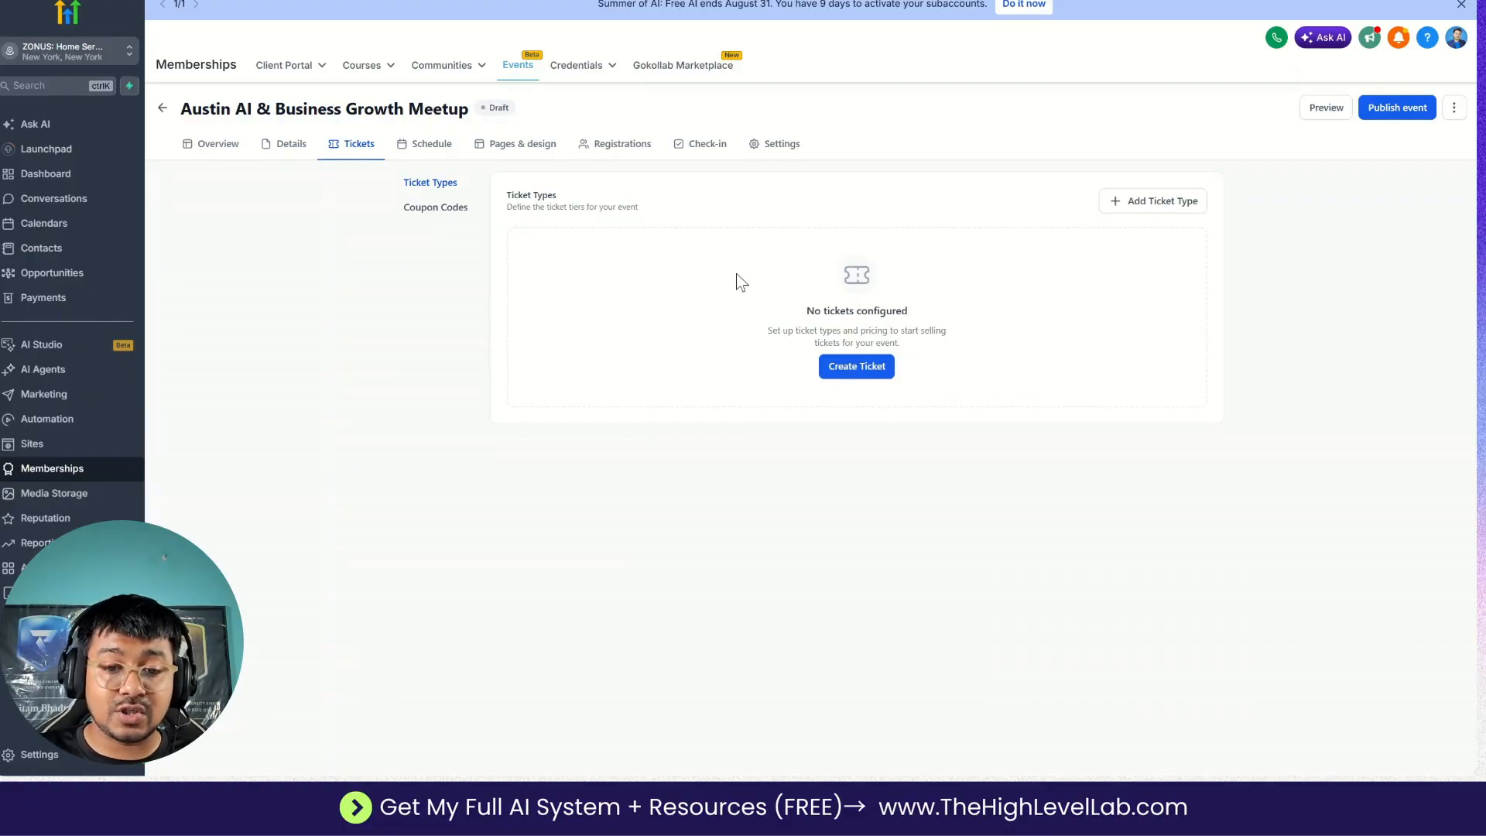
pyautogui.hotkey('ctrl', 'Tab')
pyautogui.scroll(-9, 695, 433)
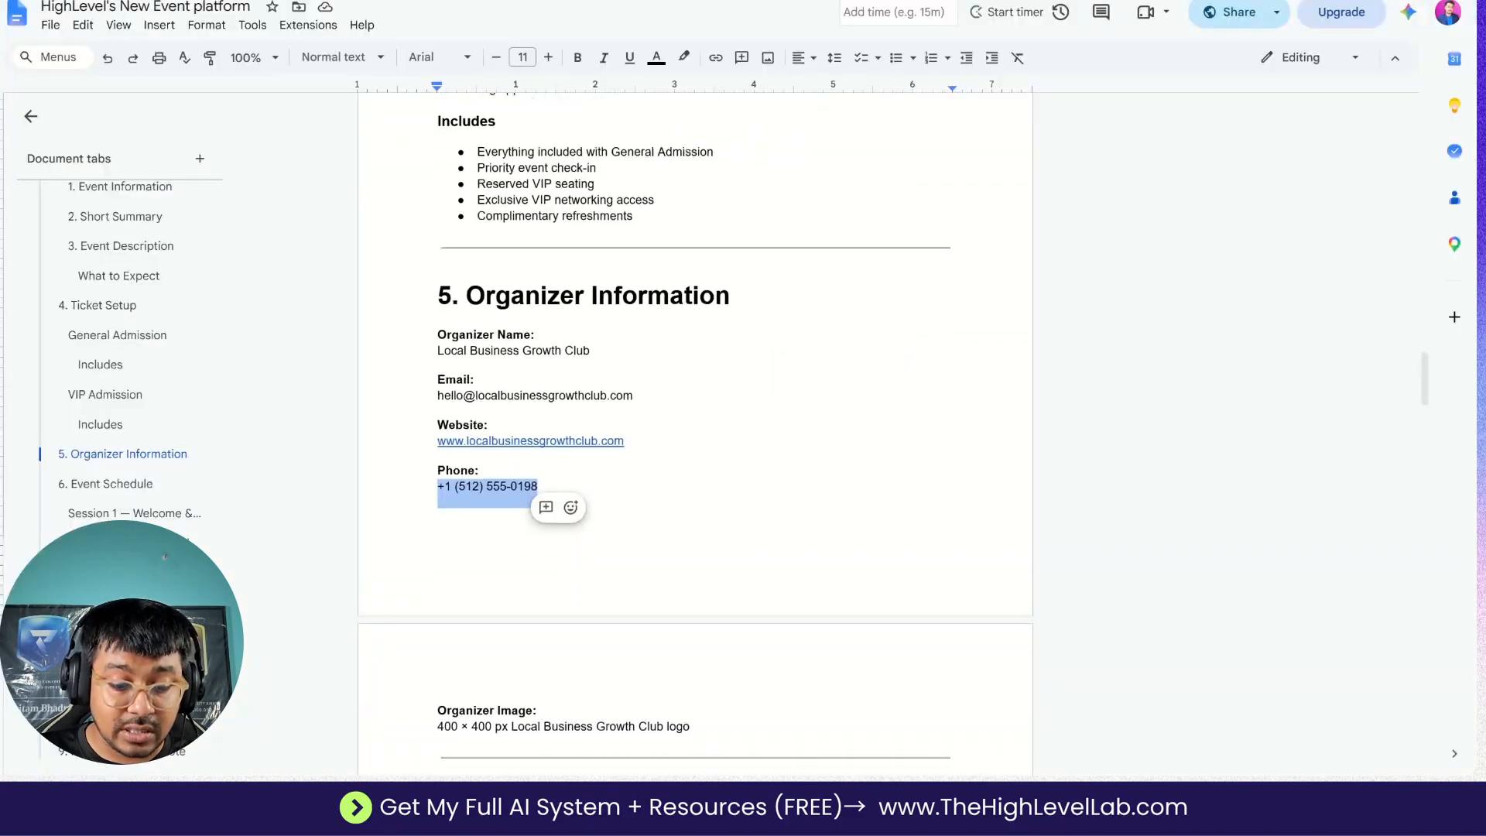
pyautogui.scroll(-12, 695, 434)
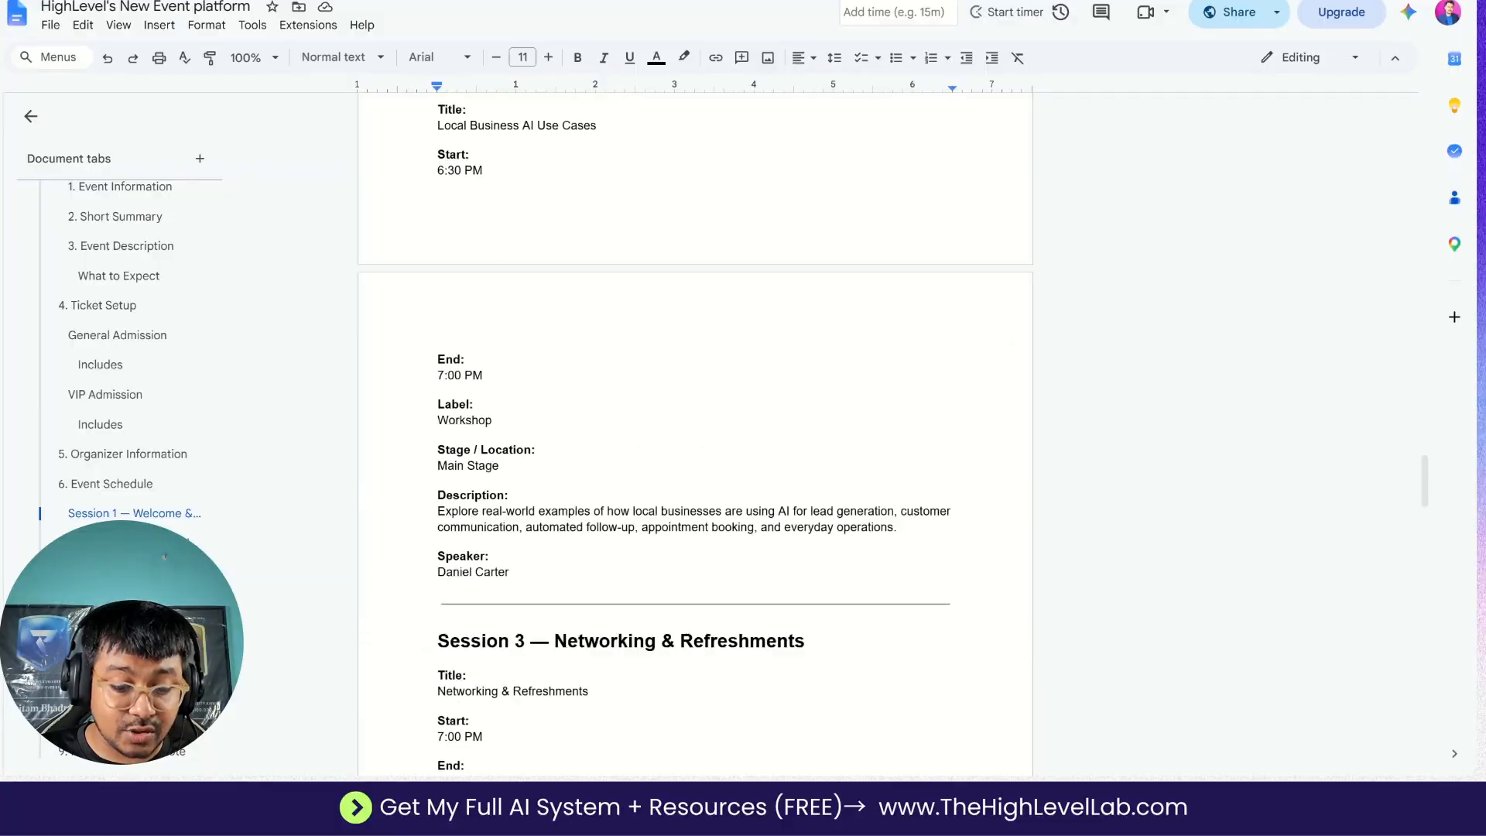
pyautogui.scroll(-15, 695, 433)
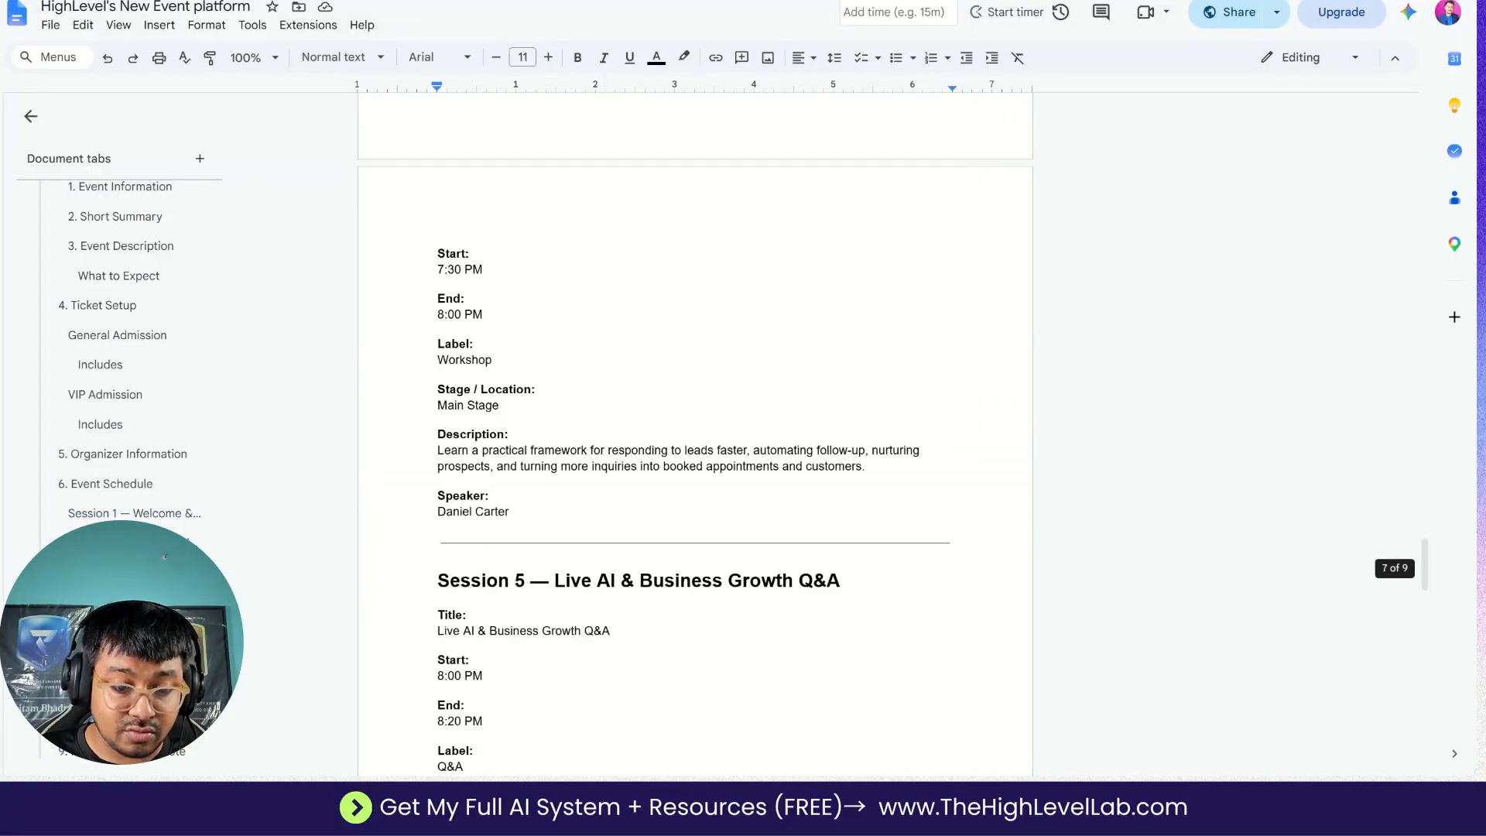
pyautogui.scroll(-10, 695, 434)
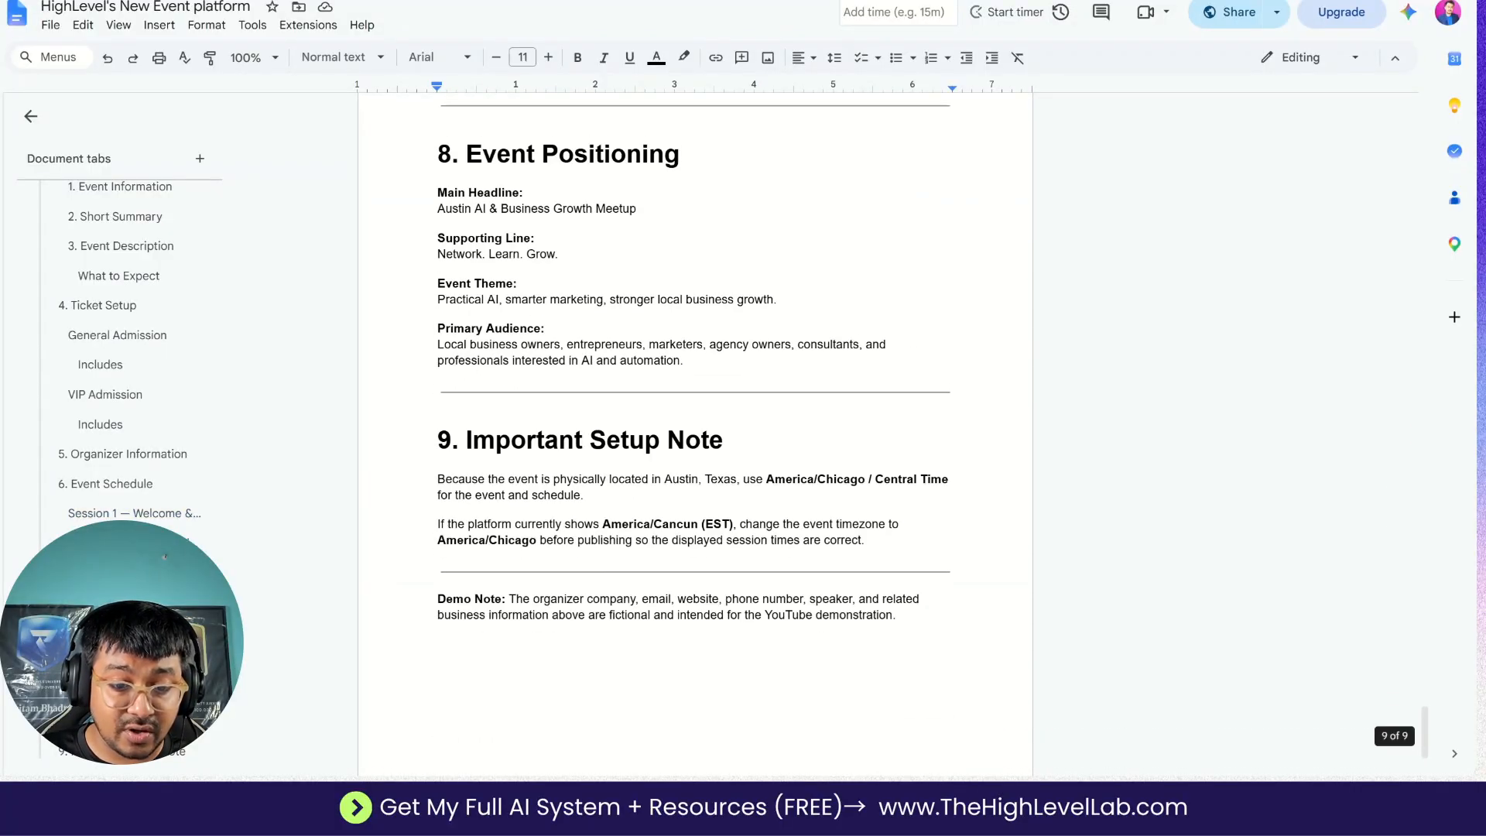
pyautogui.scroll(15, 695, 434)
pyautogui.scroll(20, 695, 434)
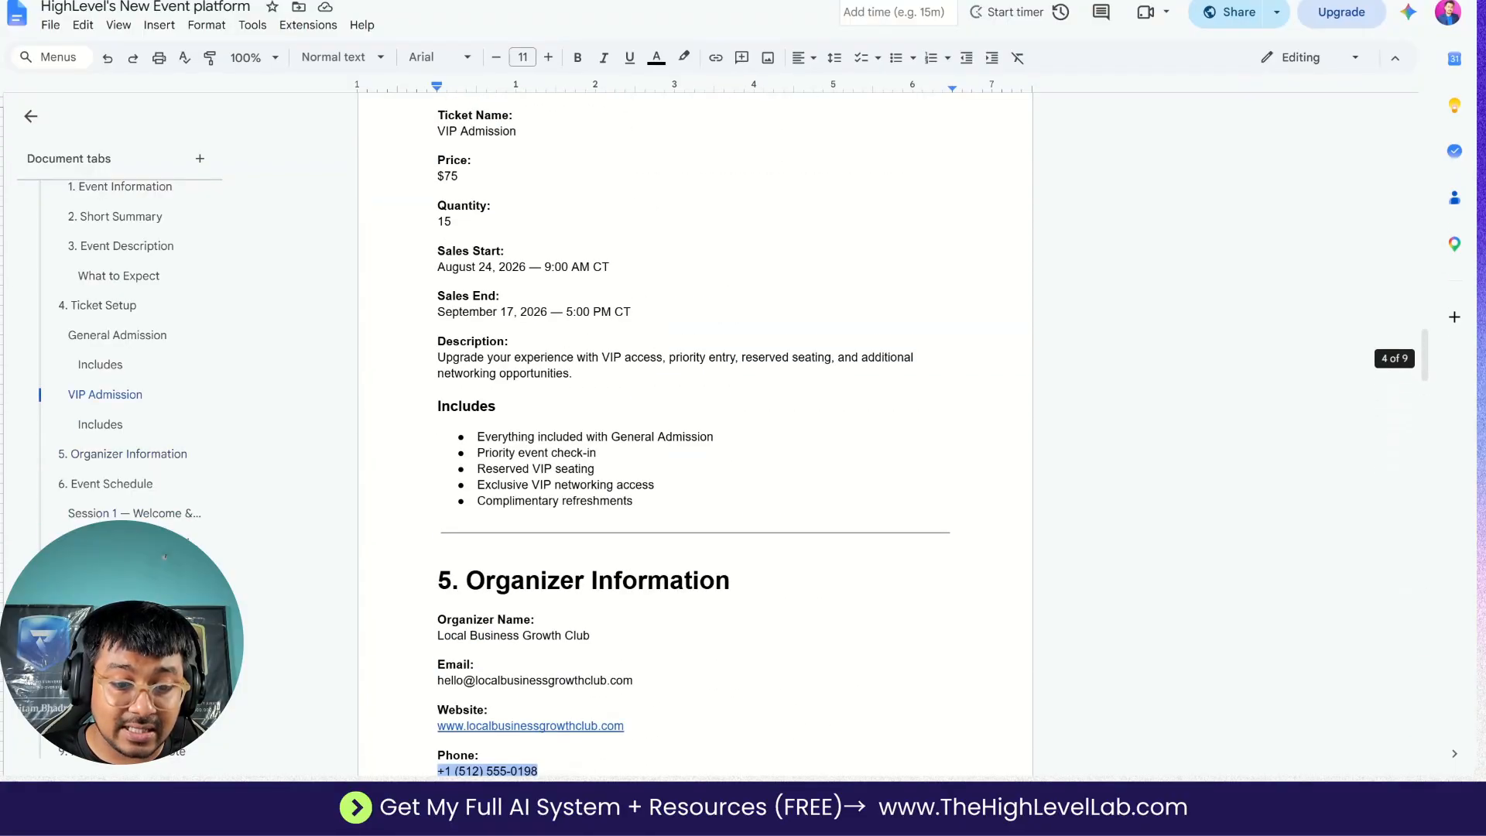
pyautogui.scroll(7, 695, 433)
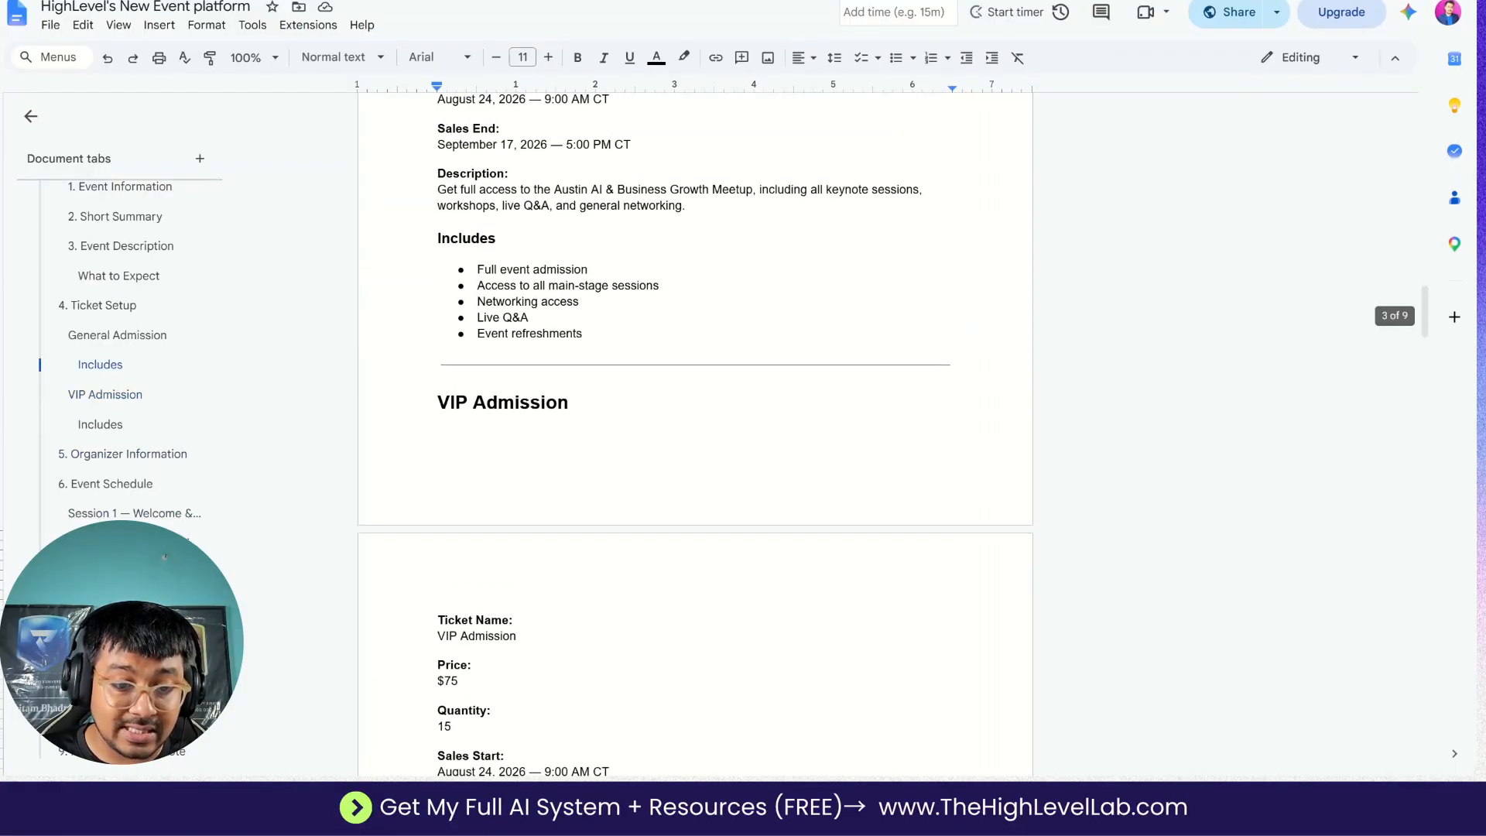
pyautogui.scroll(1, 695, 433)
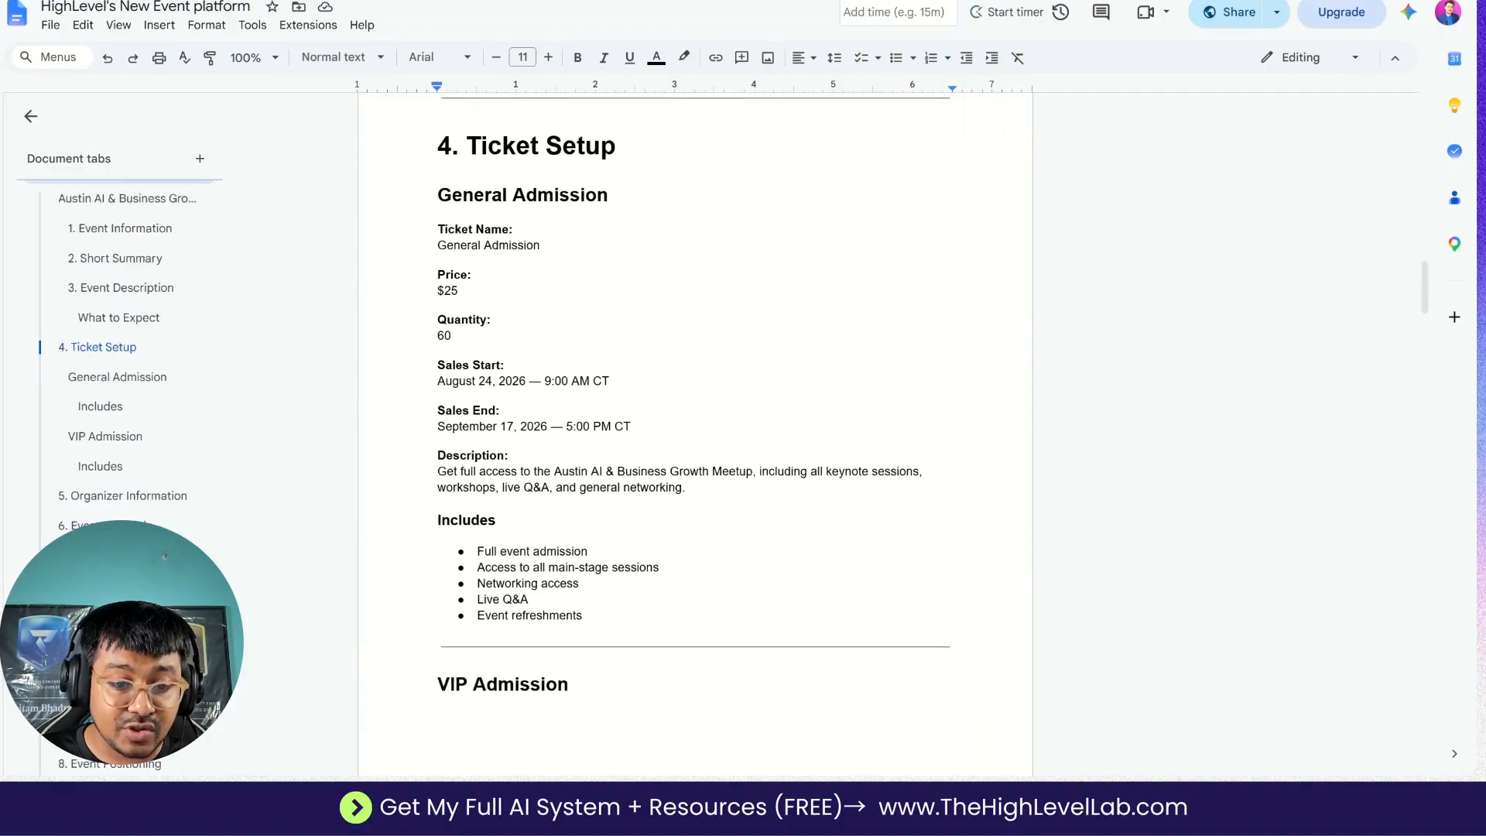
pyautogui.doubleClick(461, 246)
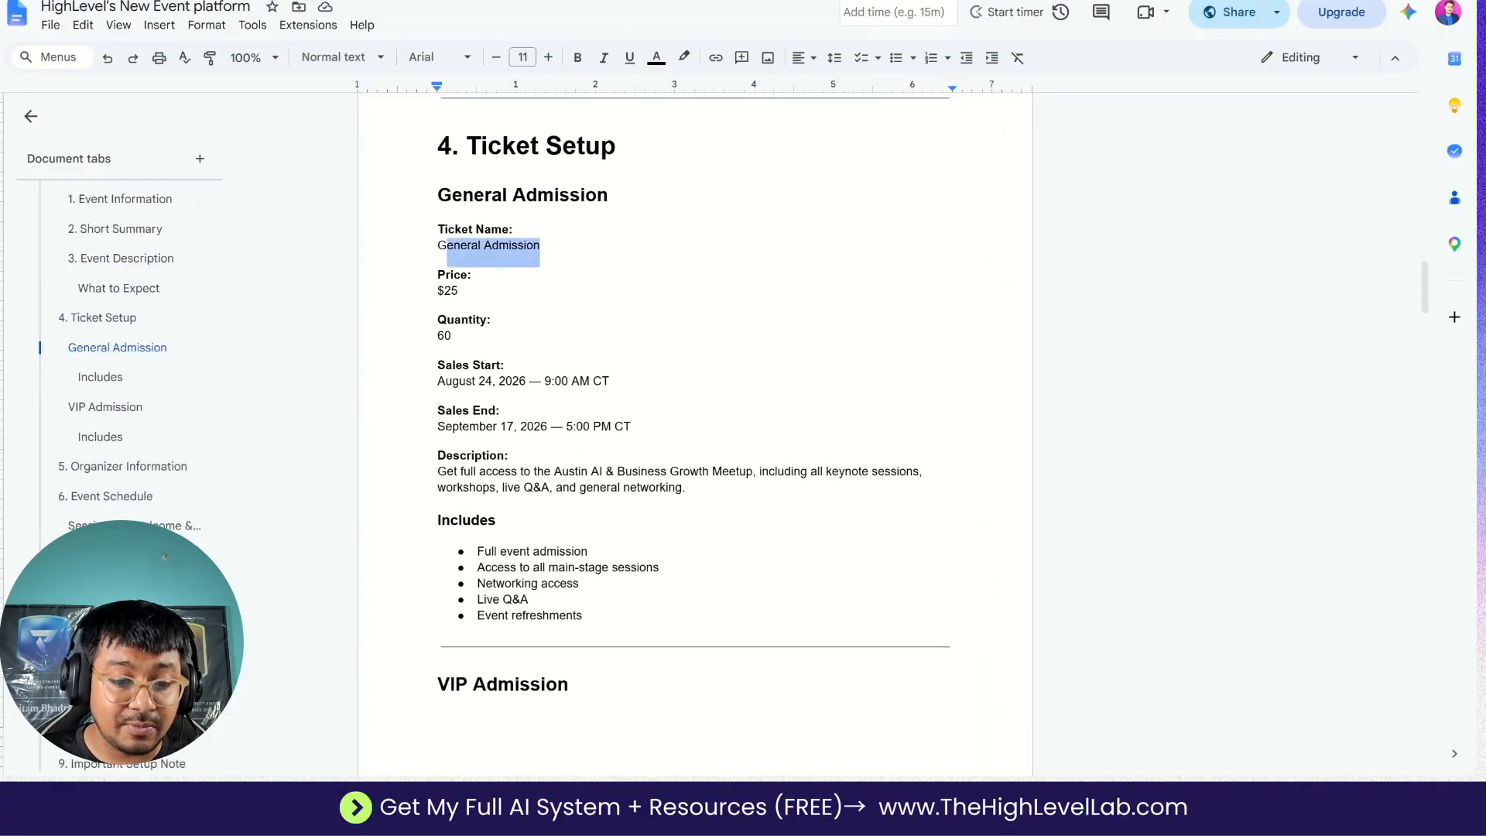
pyautogui.hotkey('alt', 'Tab')
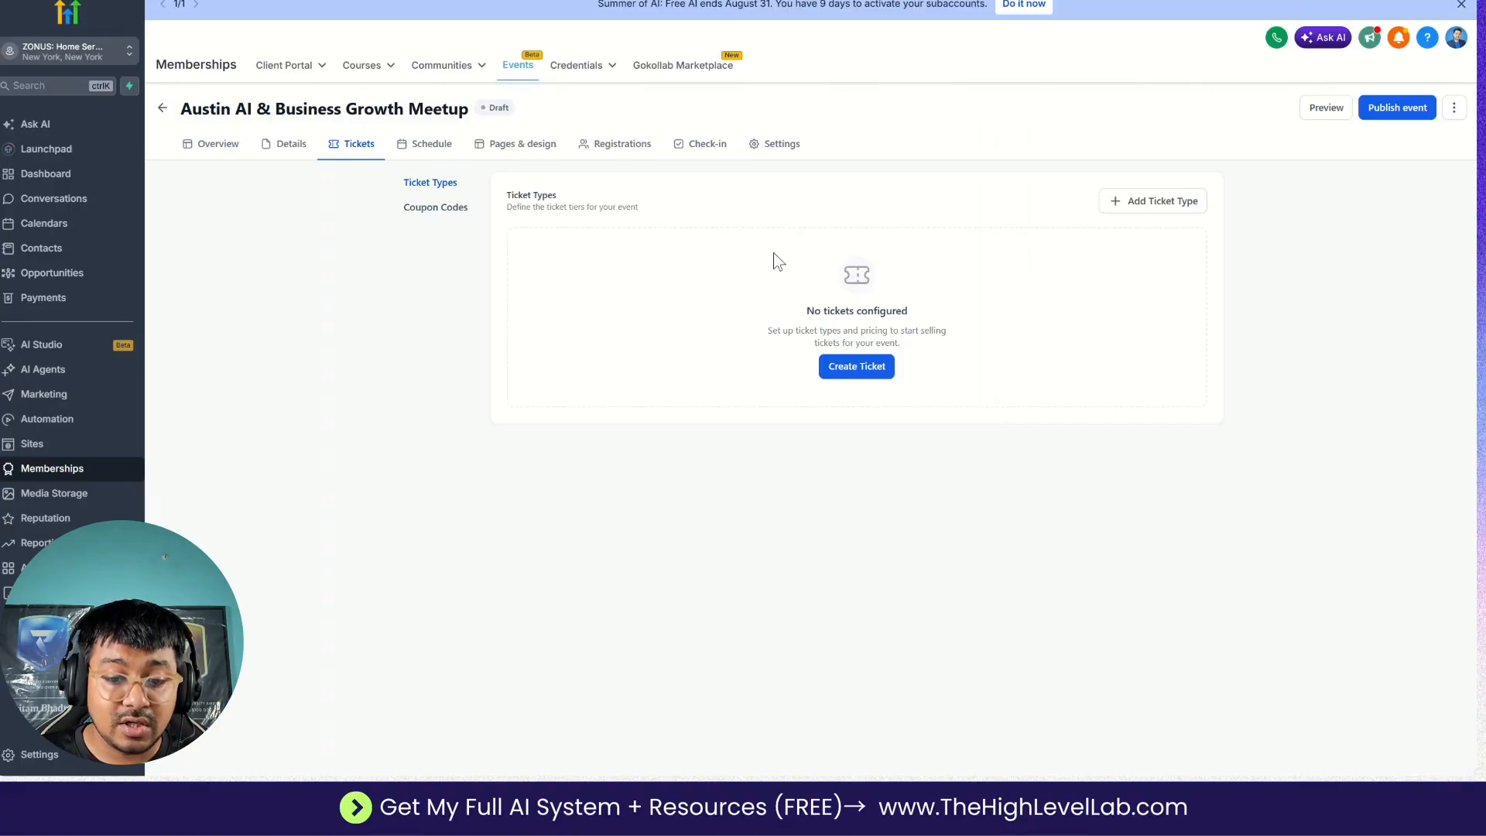
pyautogui.click(833, 375)
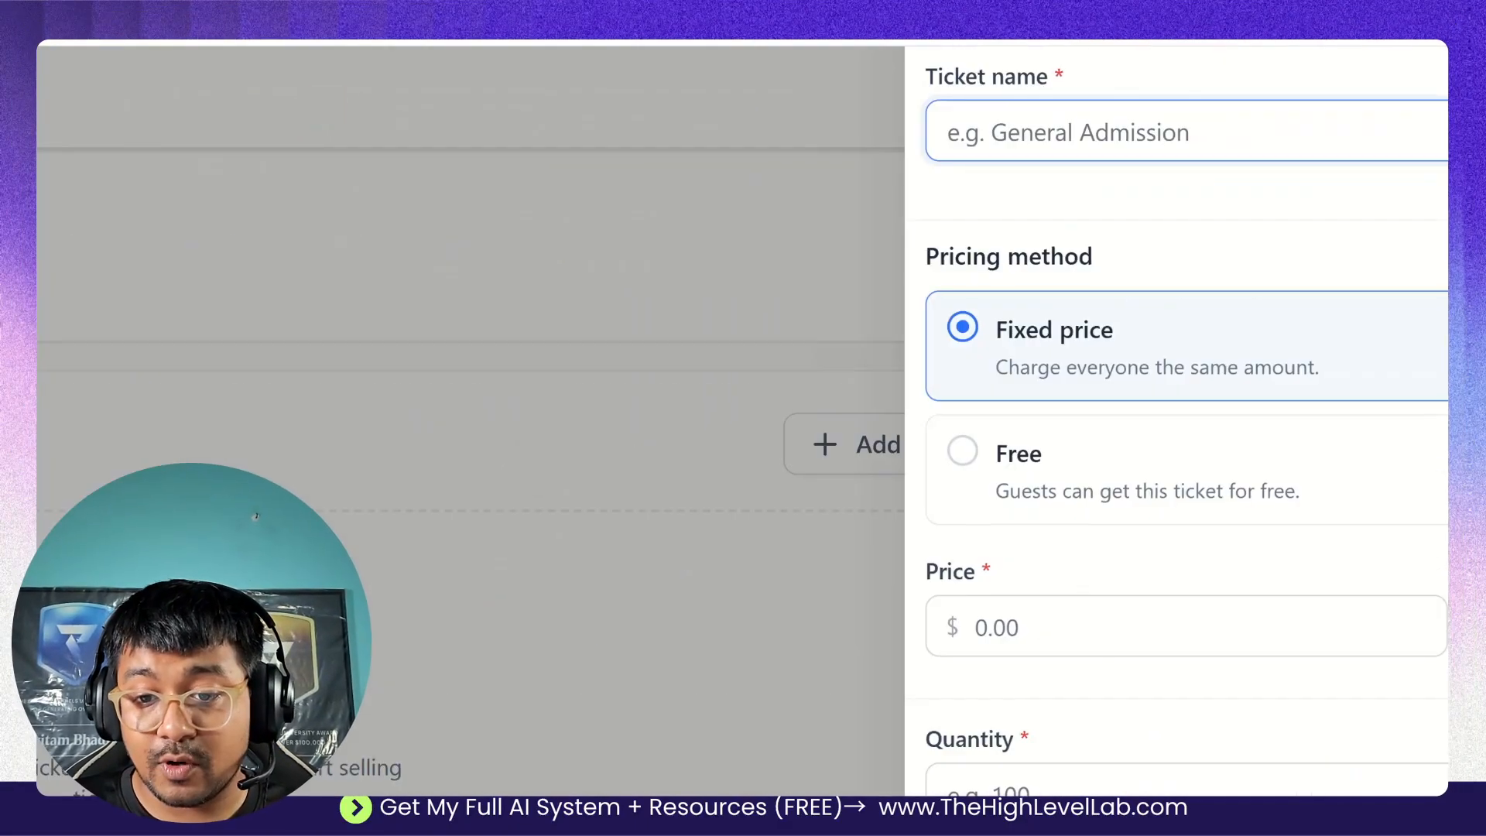
pyautogui.write('General Admission')
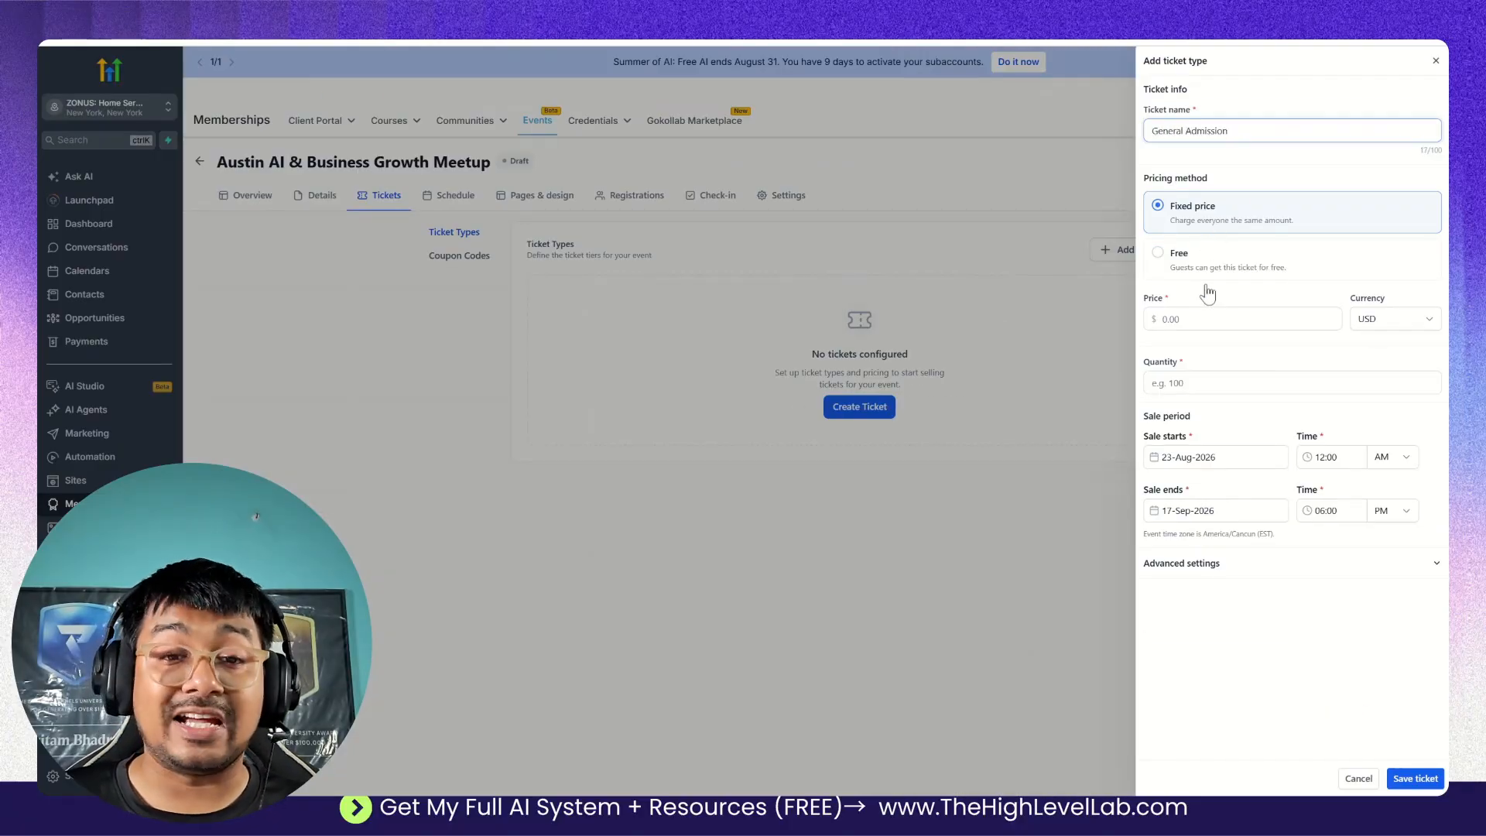
# Set the General Admission ticket's price to 25 USD and its quantity to 60.
pyautogui.click(1223, 319)
pyautogui.write('25')
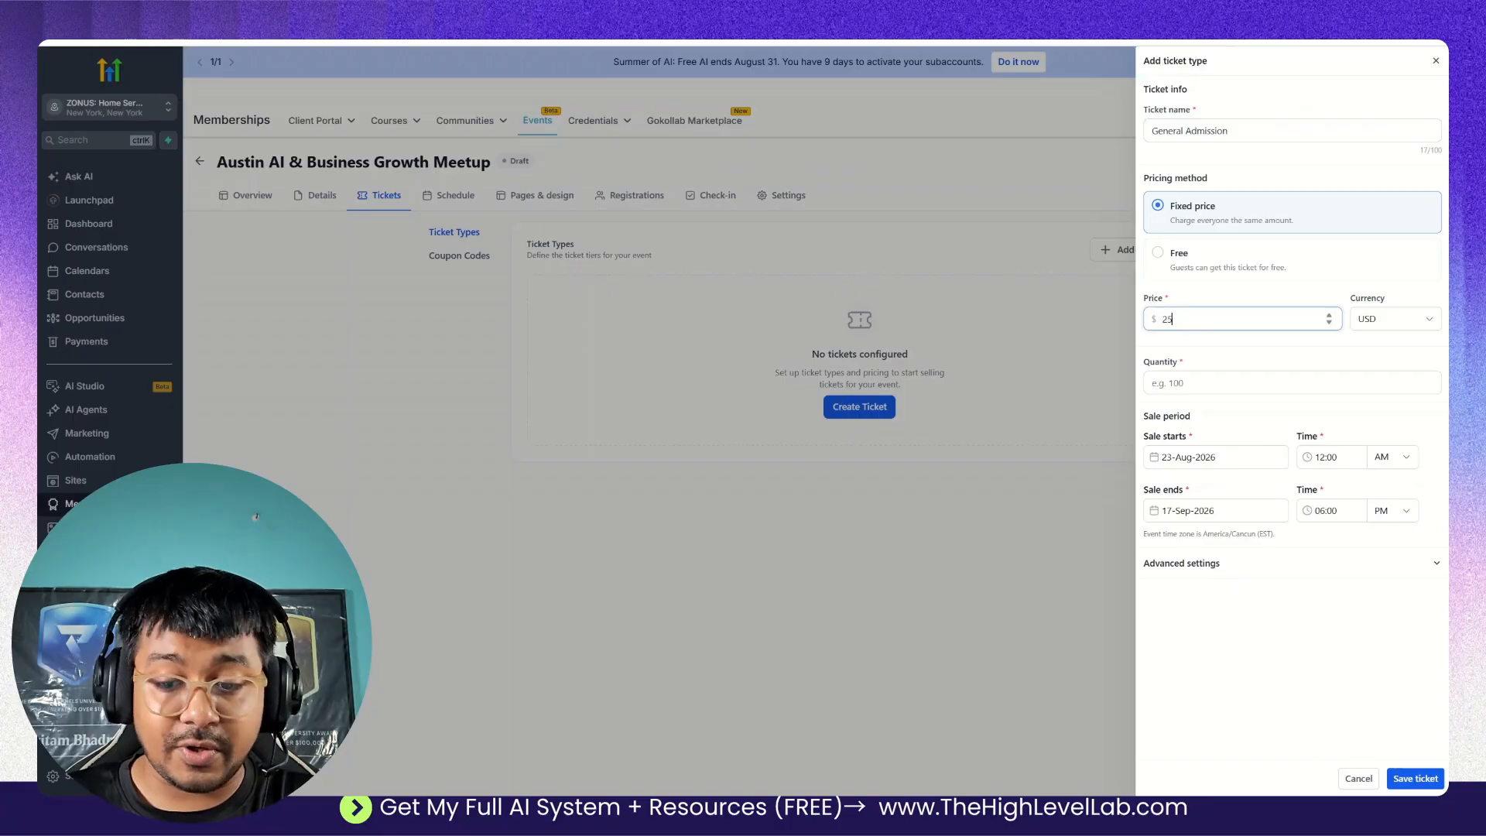
pyautogui.click(1231, 347)
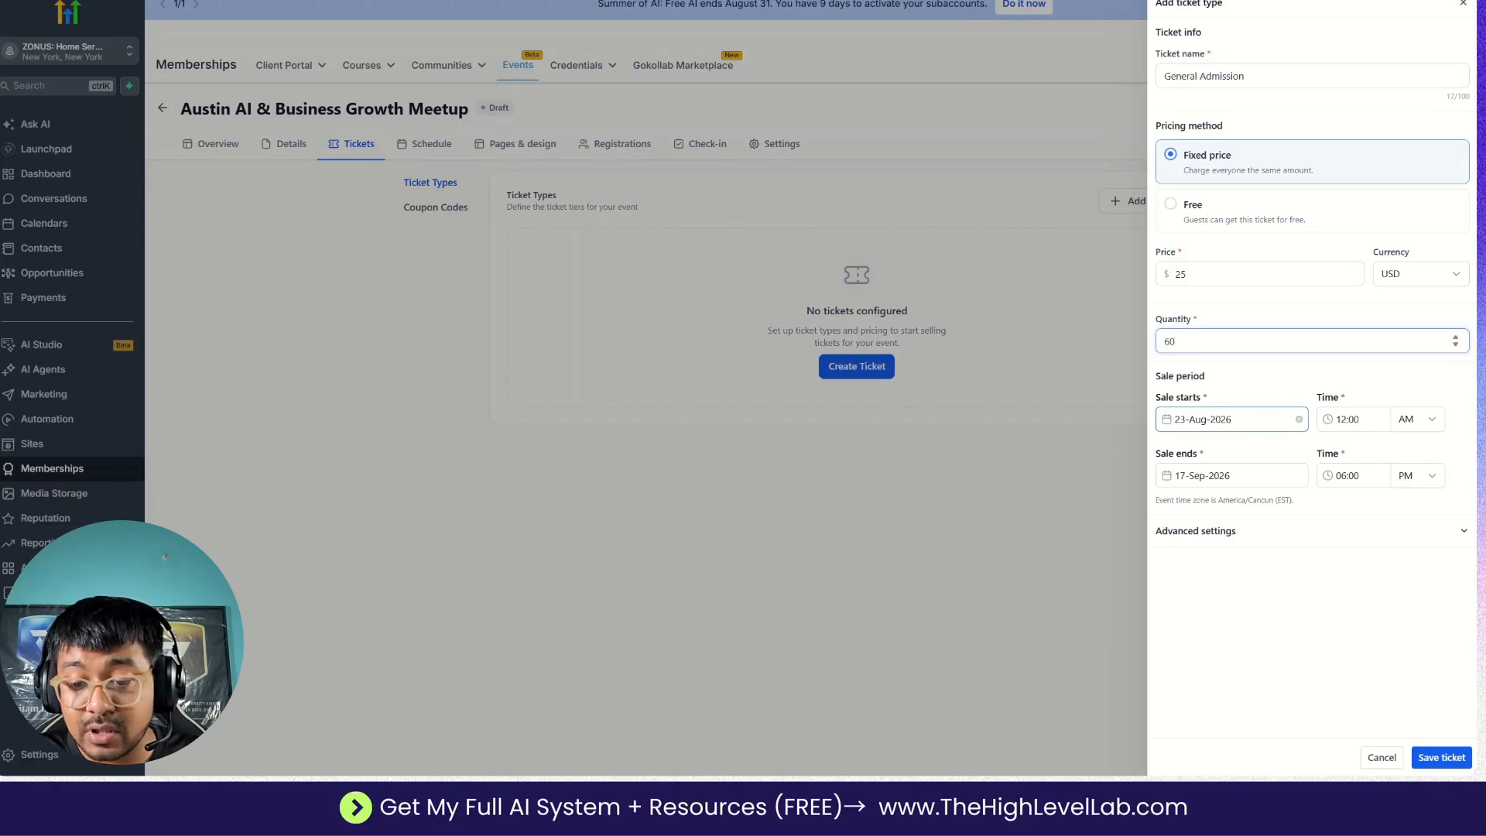
# Set the General Admission ticket's sale start date to 24-Aug-2026 and save the ticket.
pyautogui.click(1244, 420)
pyautogui.click(1200, 604)
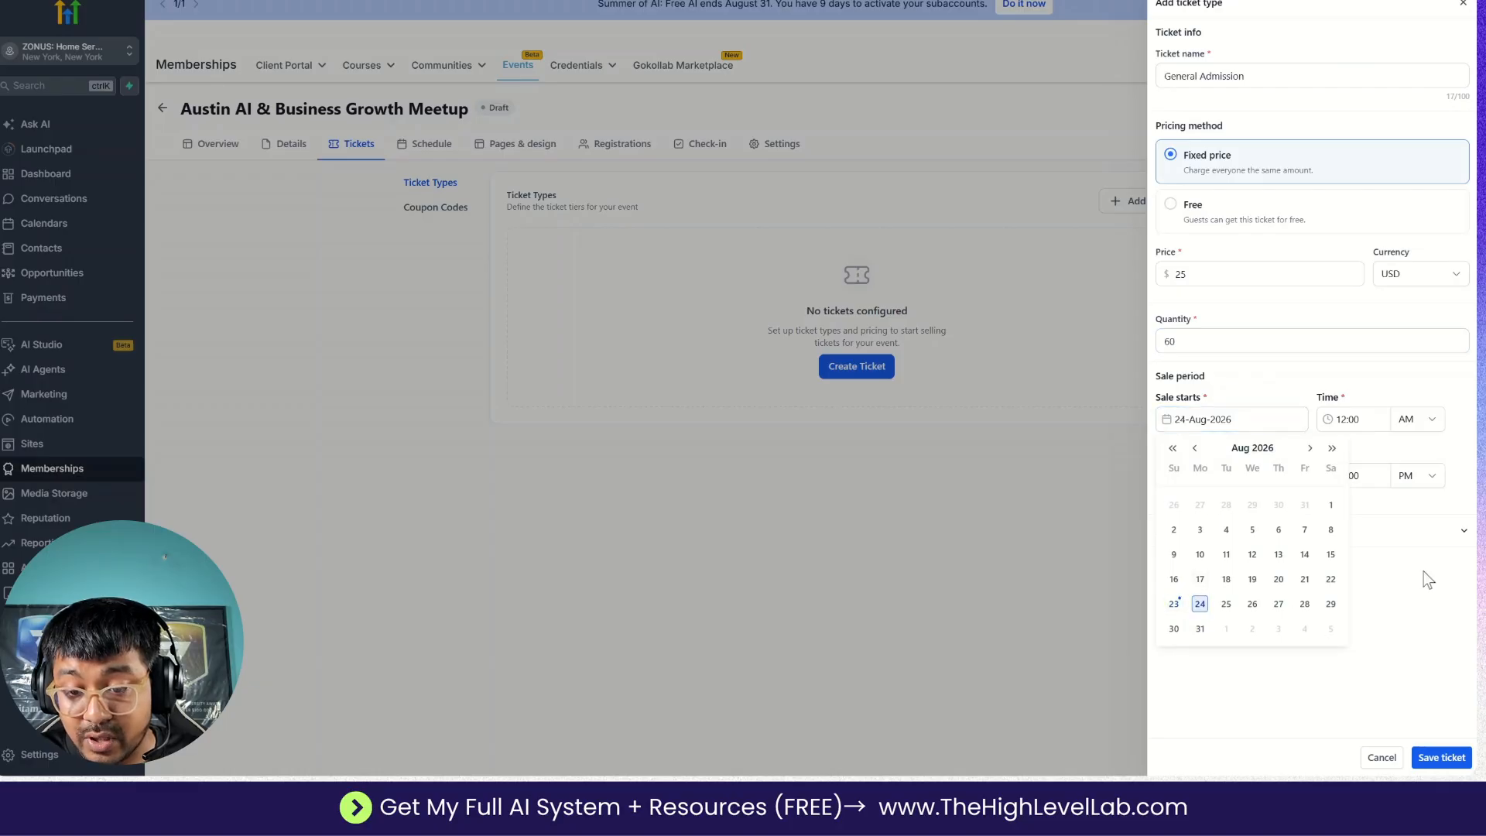
pyautogui.click(1388, 615)
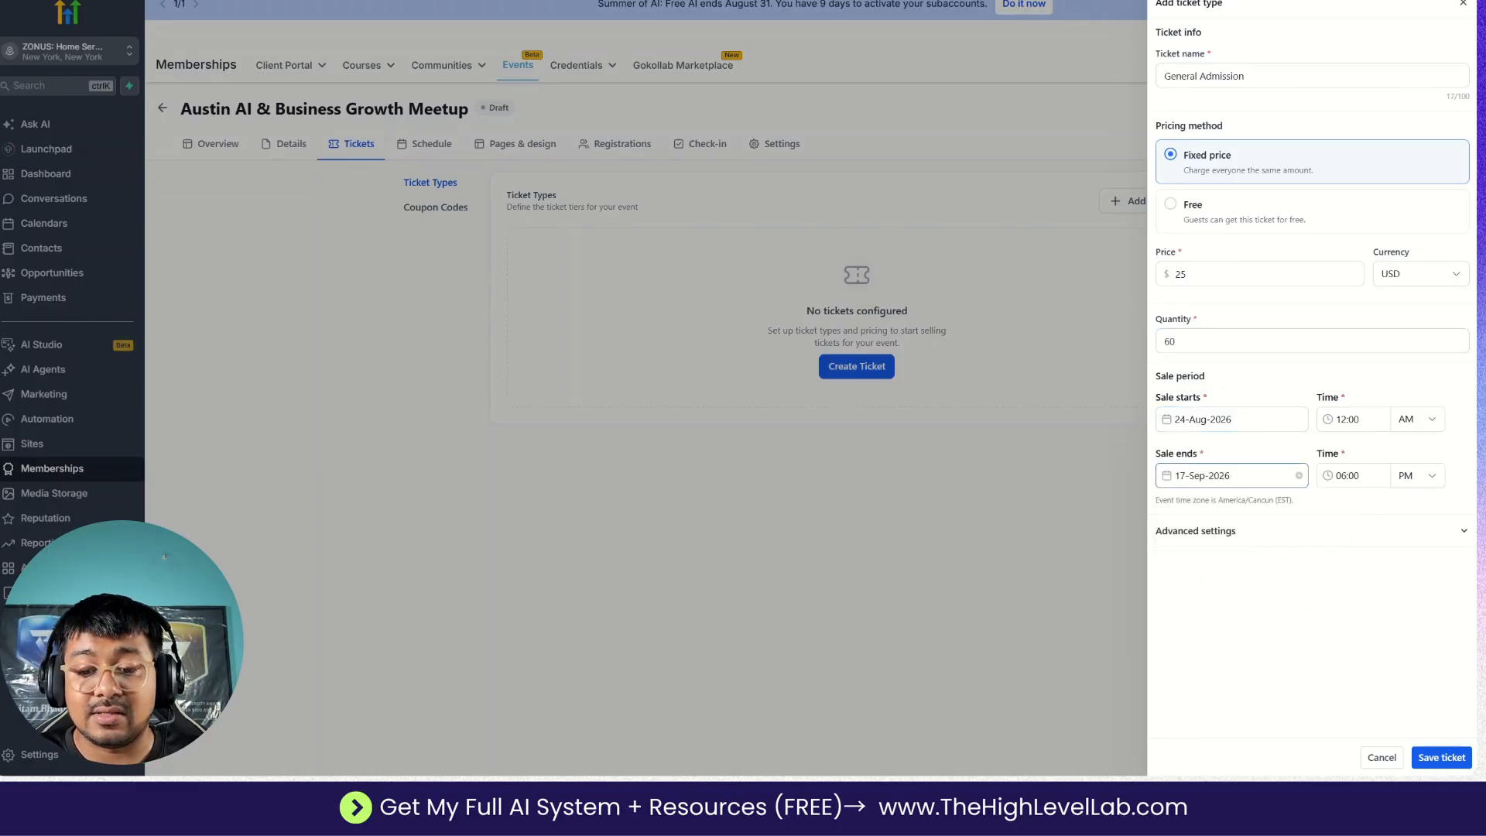
pyautogui.click(1441, 758)
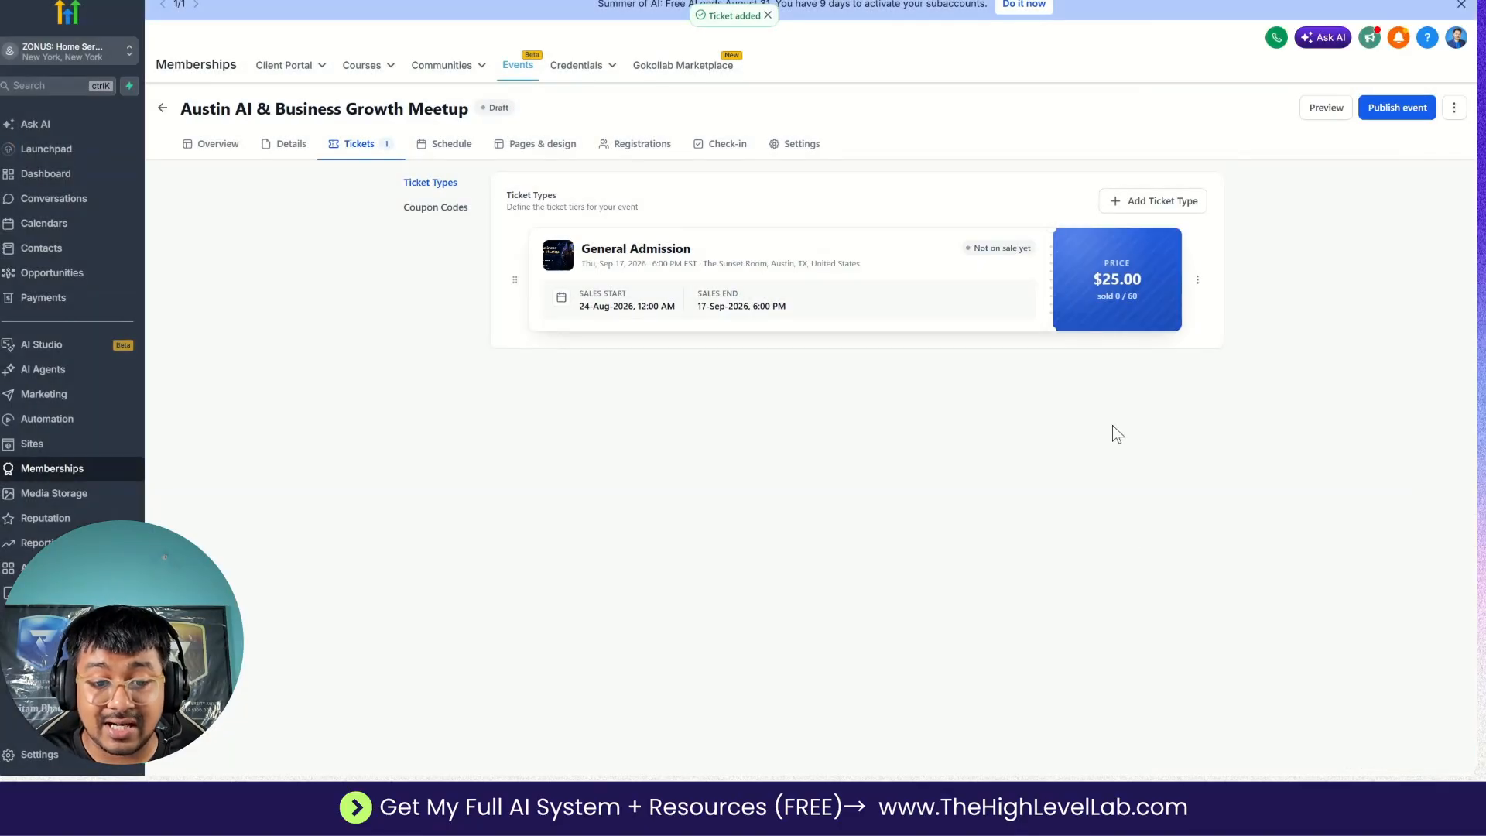
# Create another new ticket type named VIP Ticket with a fixed price of 75 USD and a quantity of 20.
pyautogui.click(1163, 204)
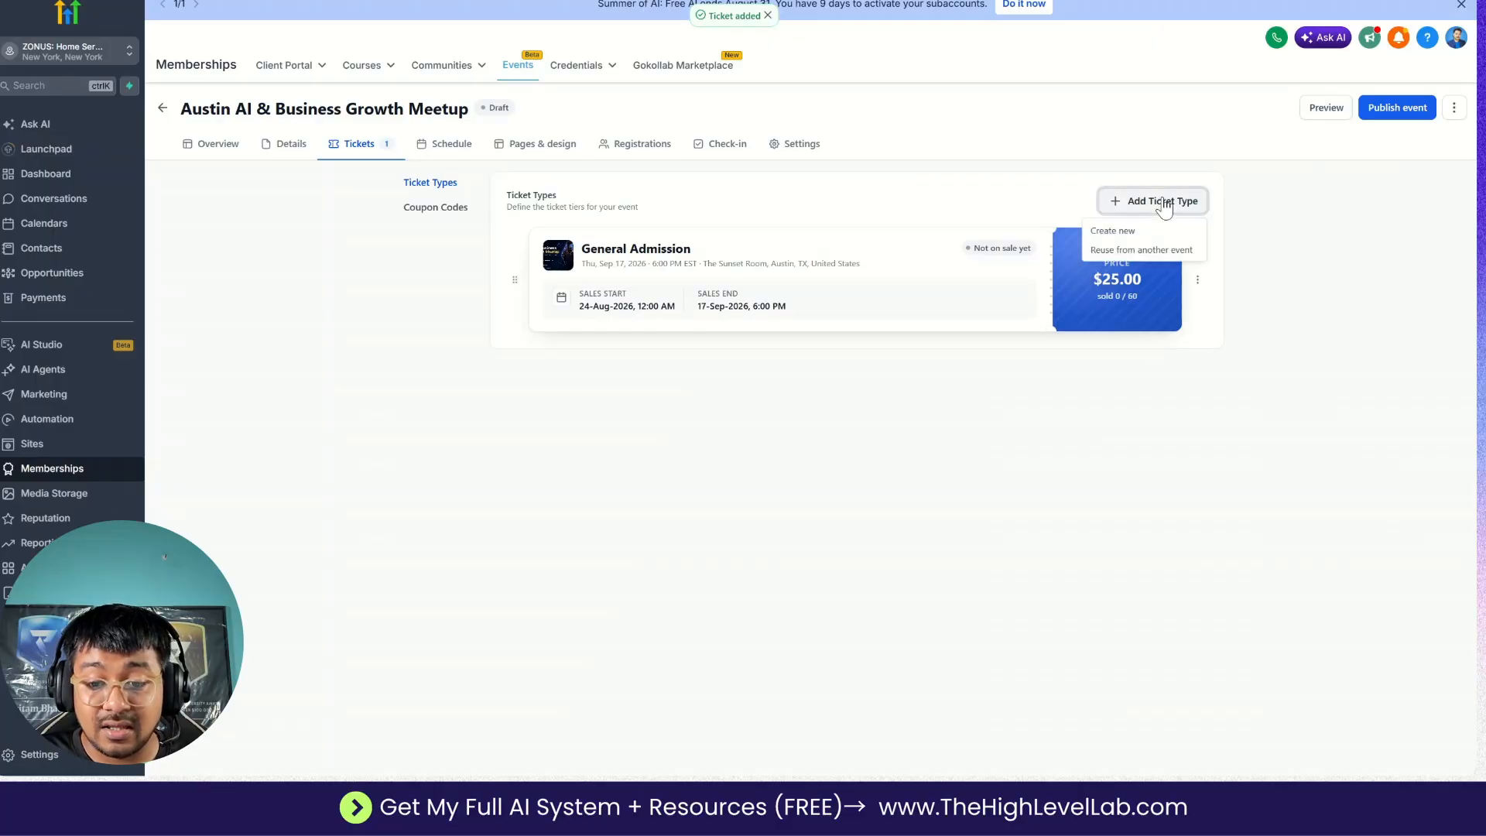
pyautogui.click(1136, 234)
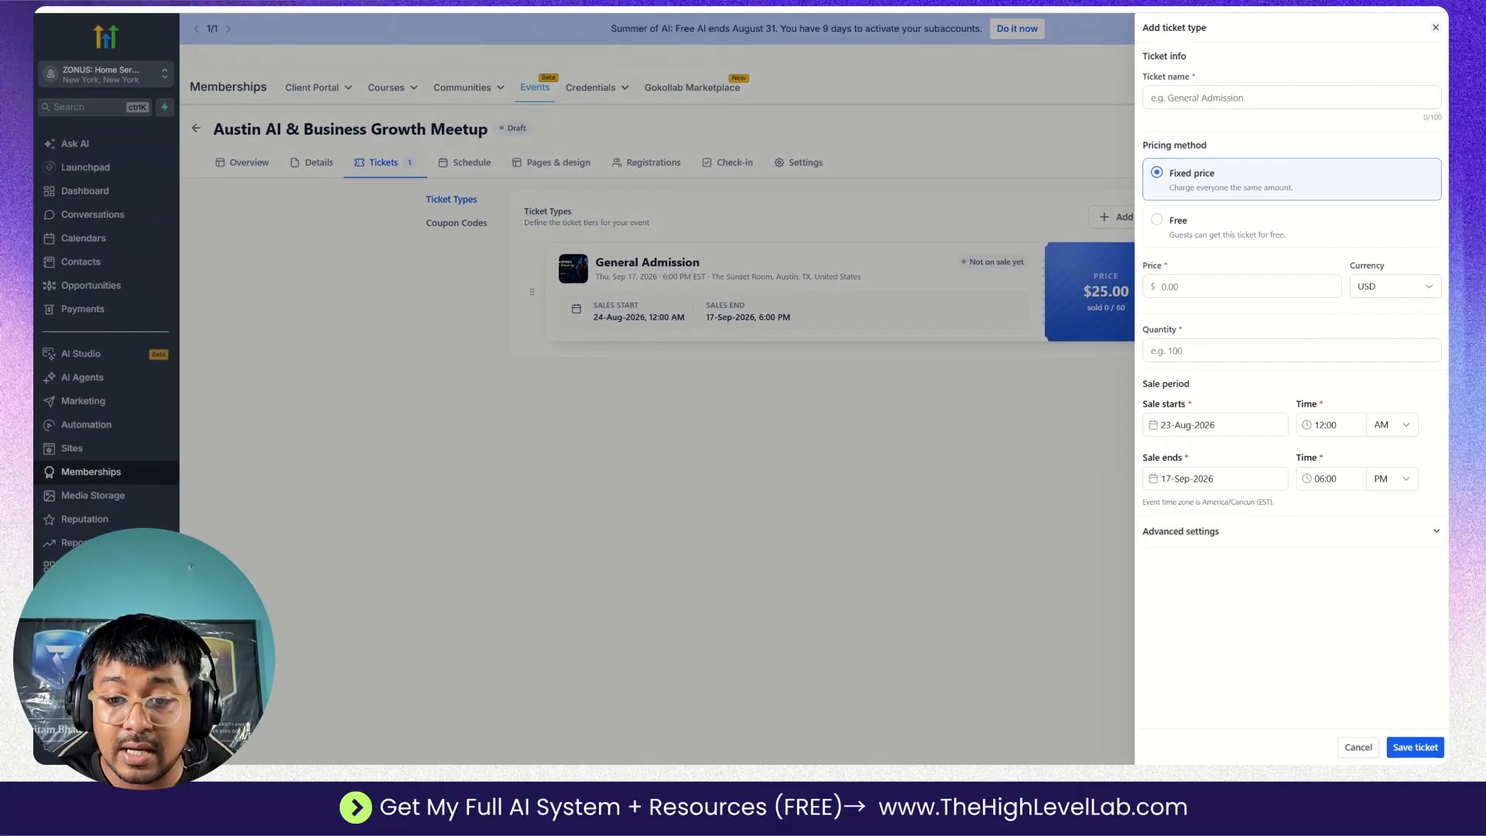
pyautogui.click(1238, 287)
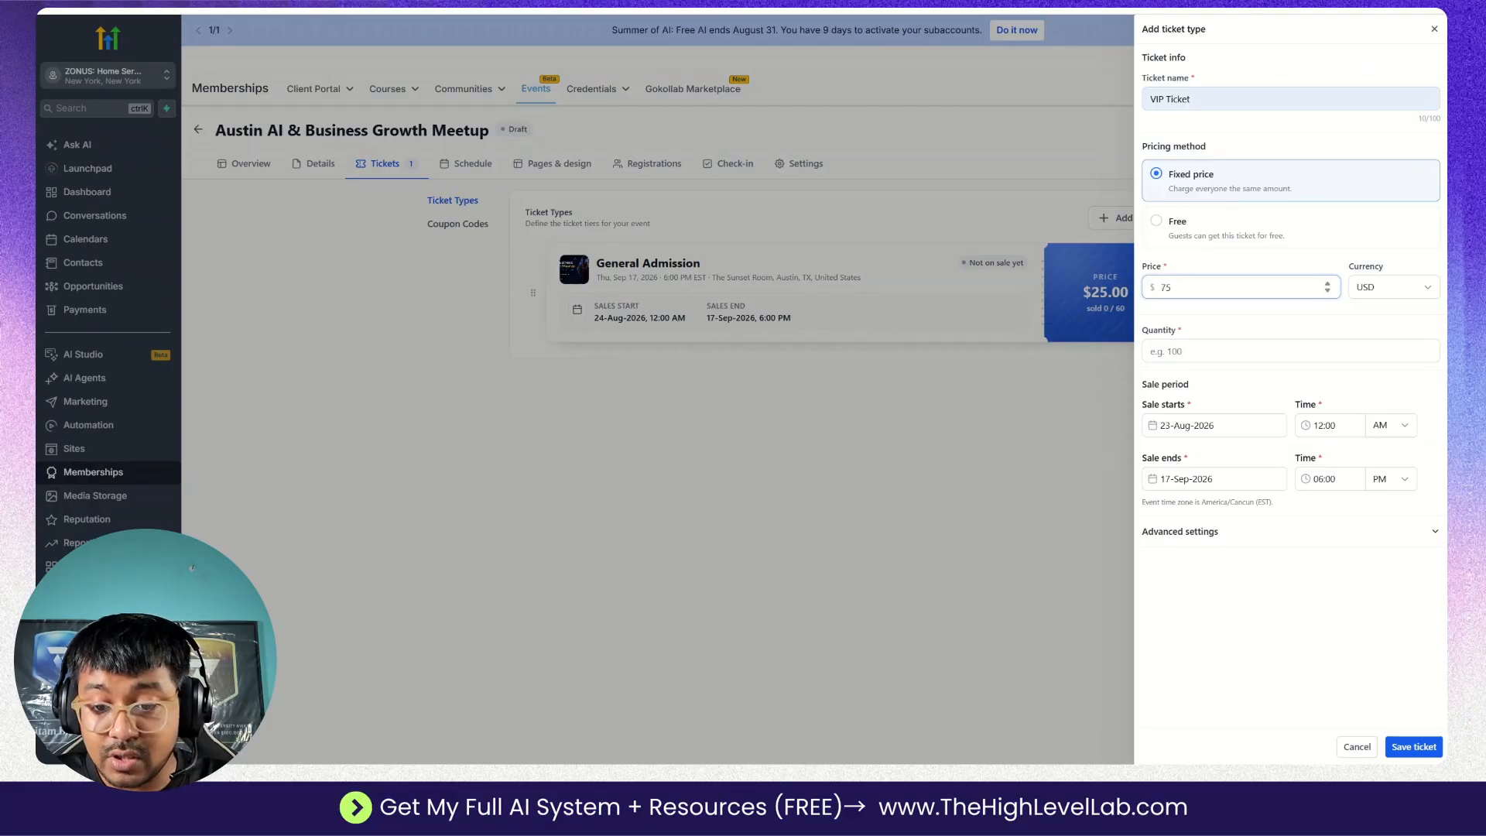
pyautogui.write('20')
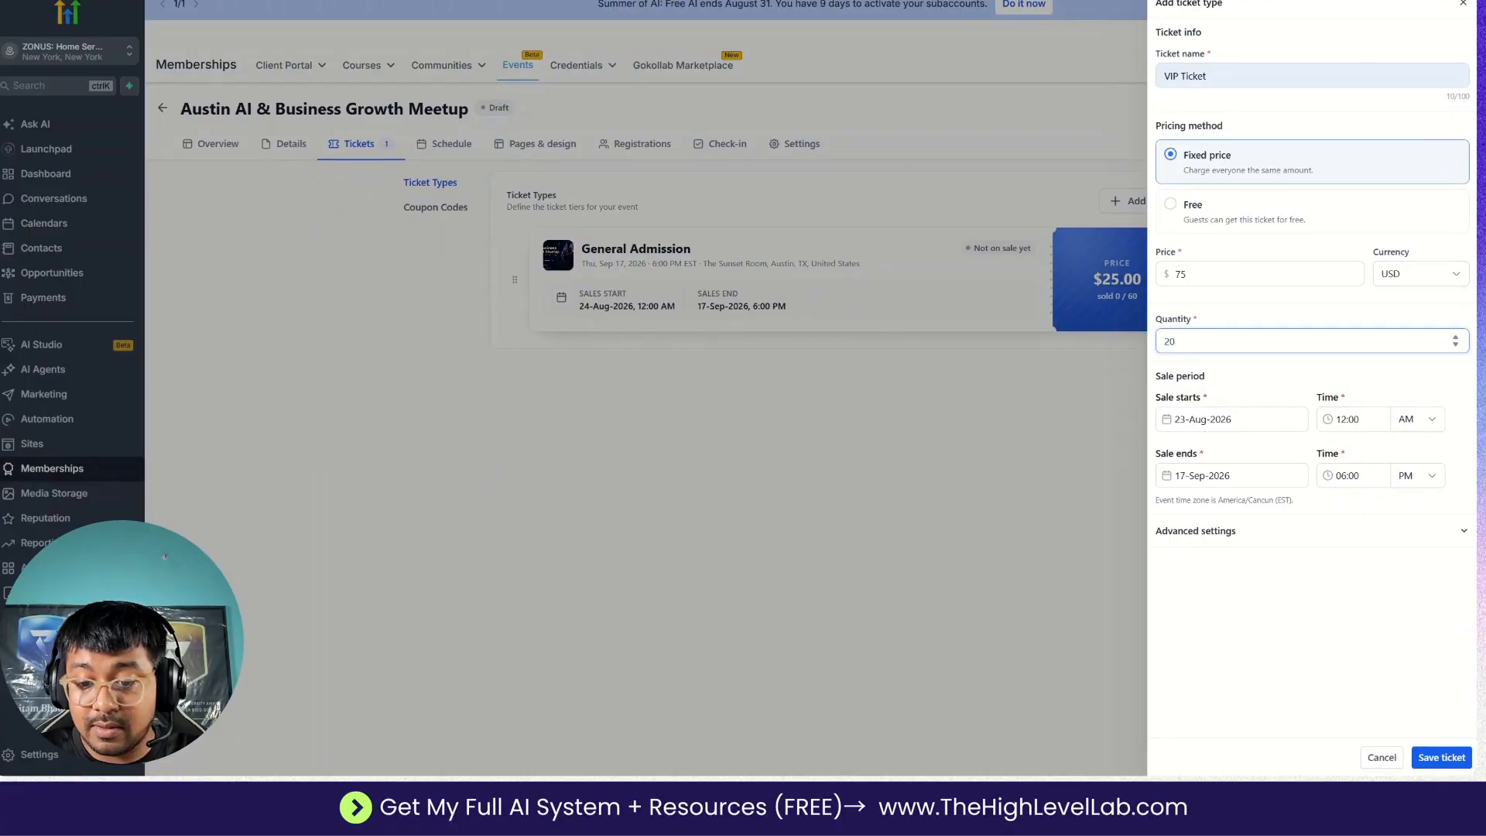
# Set the VIP Ticket's sale start date to 24-Aug-2026 and save the ticket.
pyautogui.click(1229, 418)
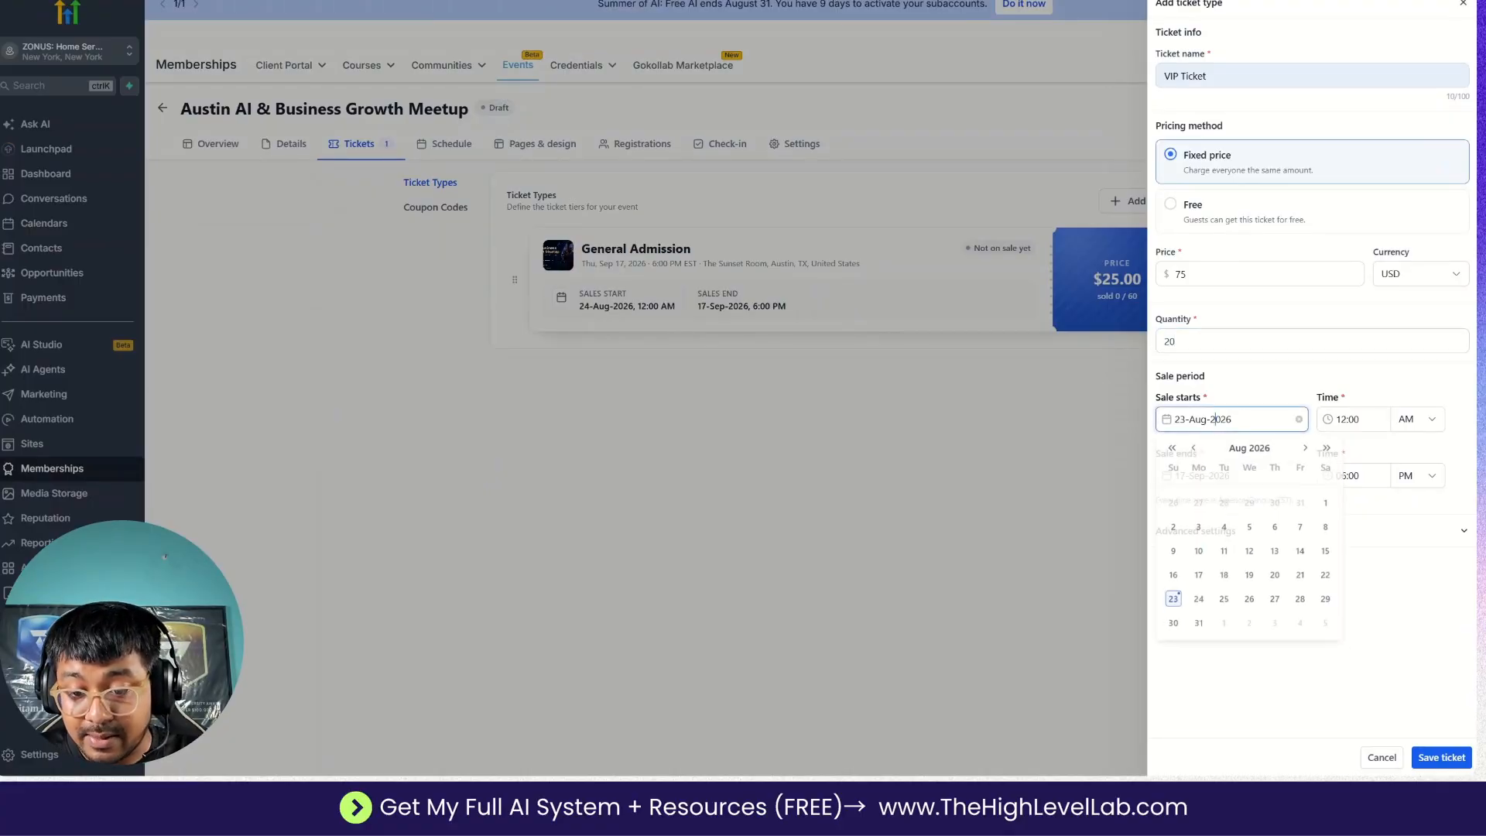
pyautogui.click(1199, 604)
pyautogui.click(1433, 757)
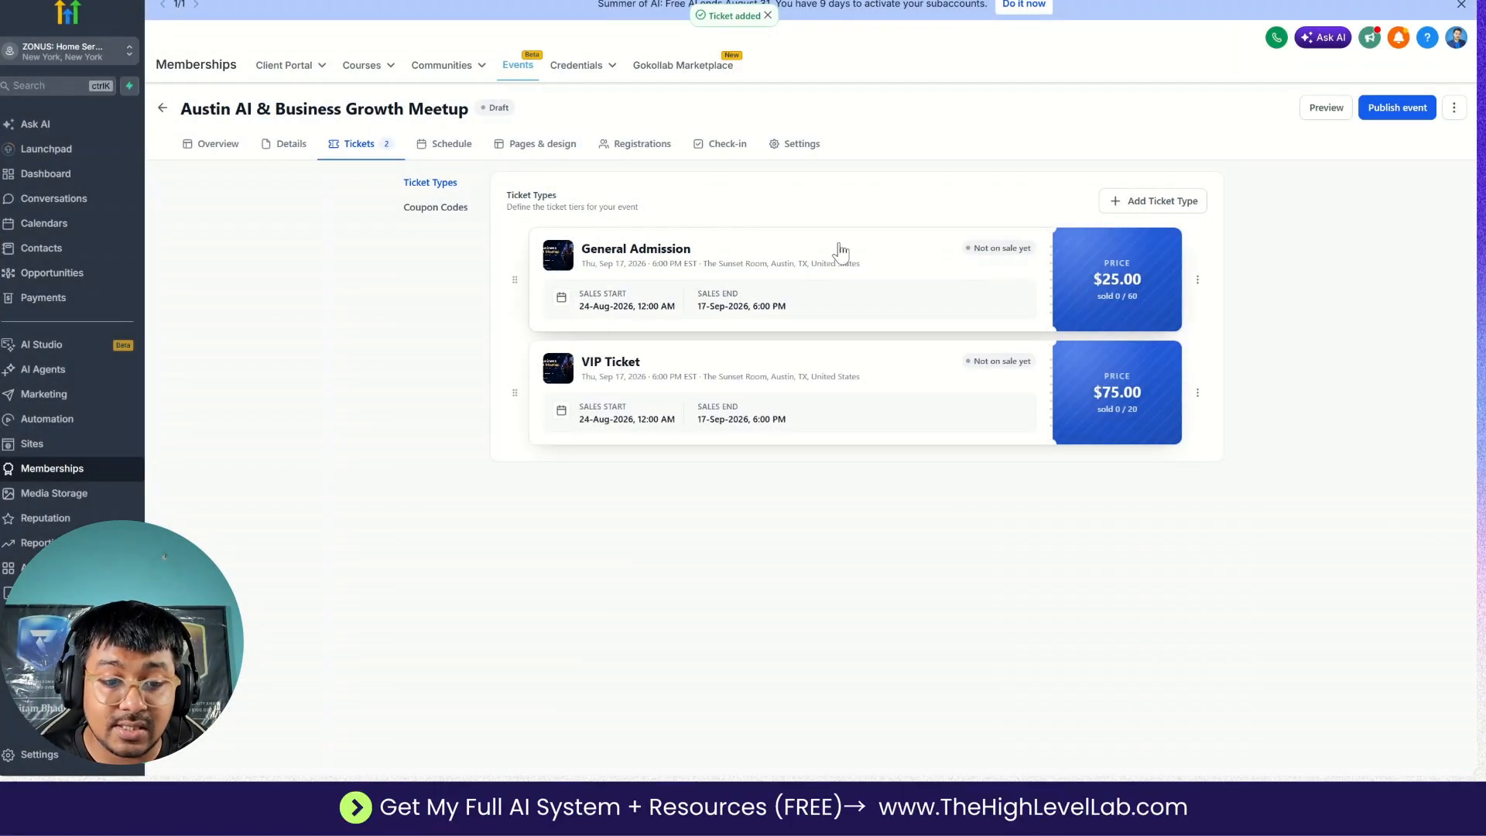
# Start a new schedule entry for the event rather than reusing one from another event.
pyautogui.click(450, 151)
pyautogui.click(847, 341)
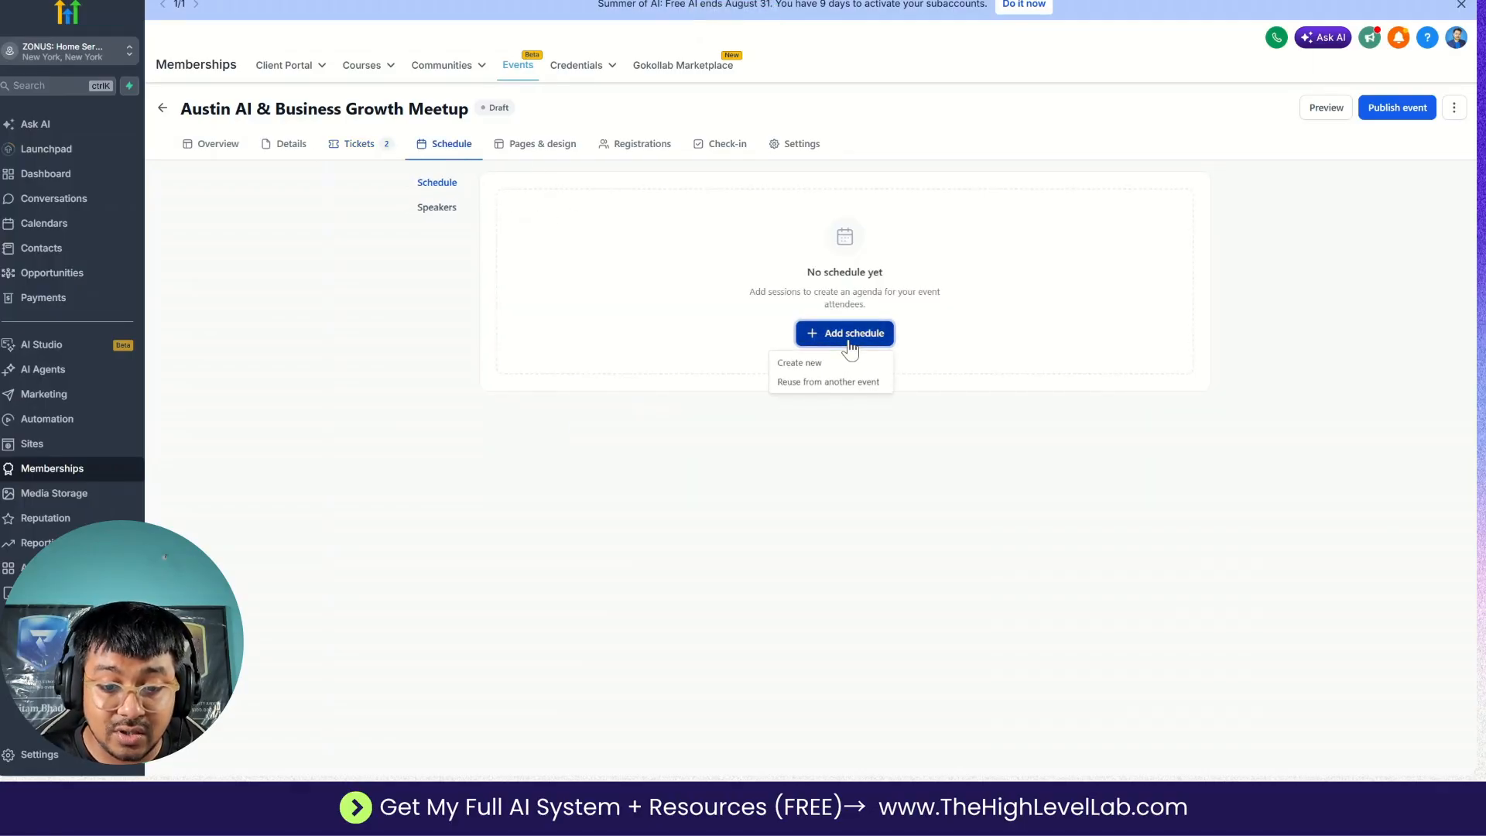
pyautogui.click(801, 363)
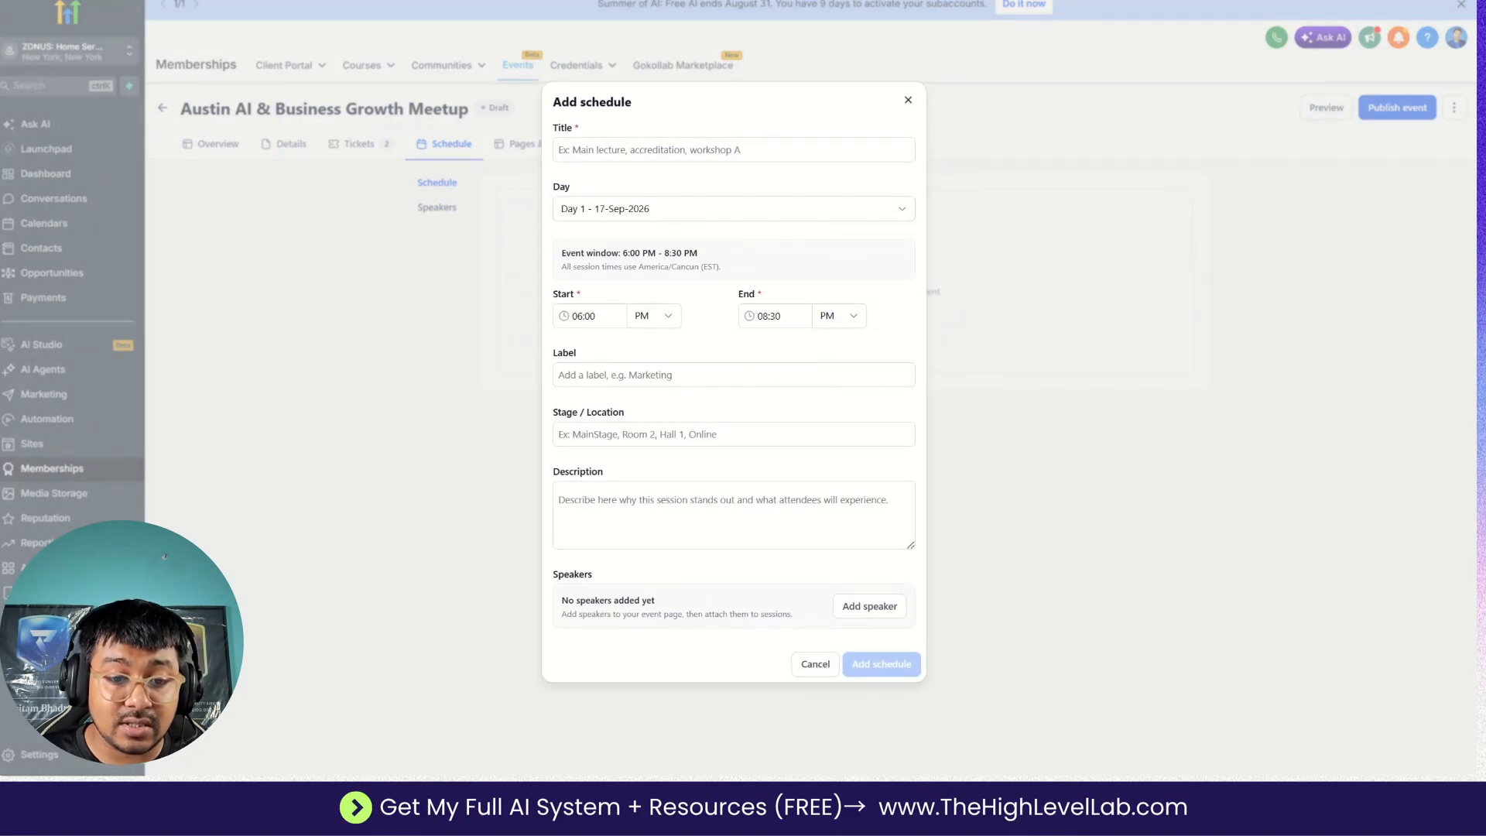
# Copy the Session 1 title "Welcome & AI Growth Keynote" from the Google Docs plan into the schedule entry's Title.
pyautogui.click(774, 150)
pyautogui.hotkey('ctrl', 'Tab')
pyautogui.scroll(-2, 778, 310)
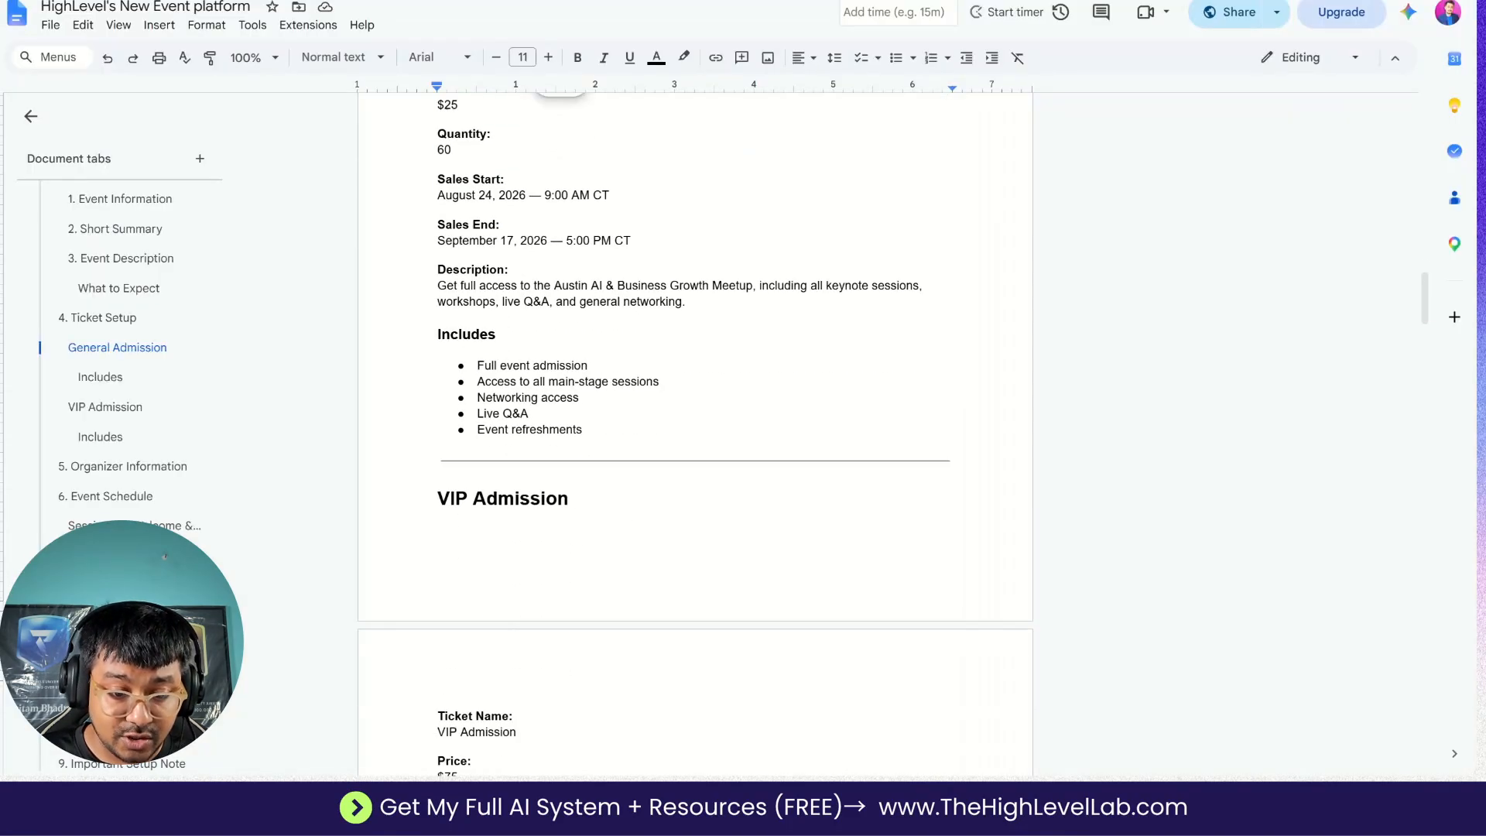
pyautogui.scroll(-15, 695, 434)
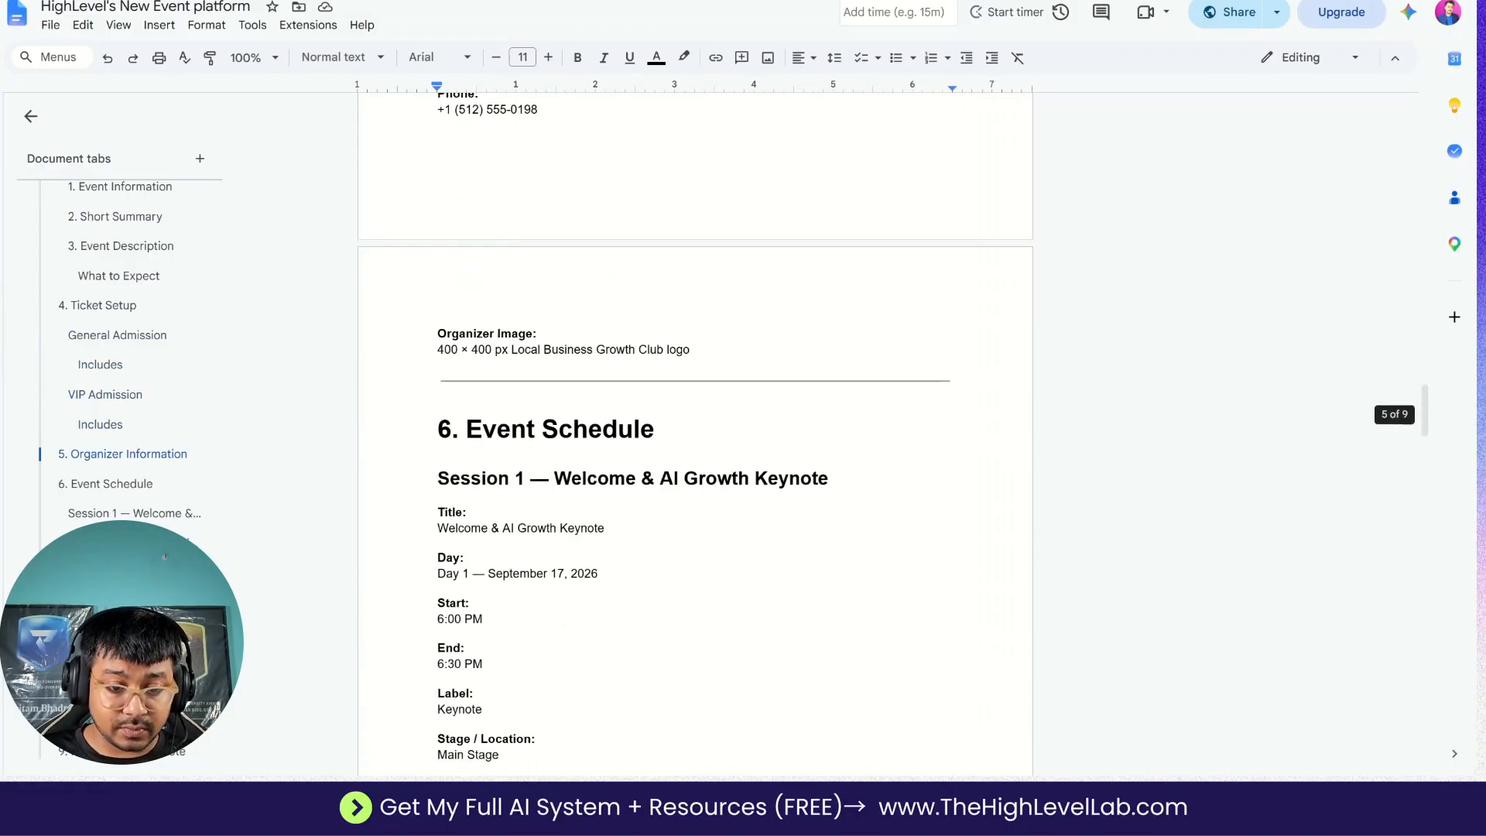
pyautogui.scroll(-4, 554, 179)
pyautogui.moveTo(554, 179); pyautogui.dragTo(811, 179)
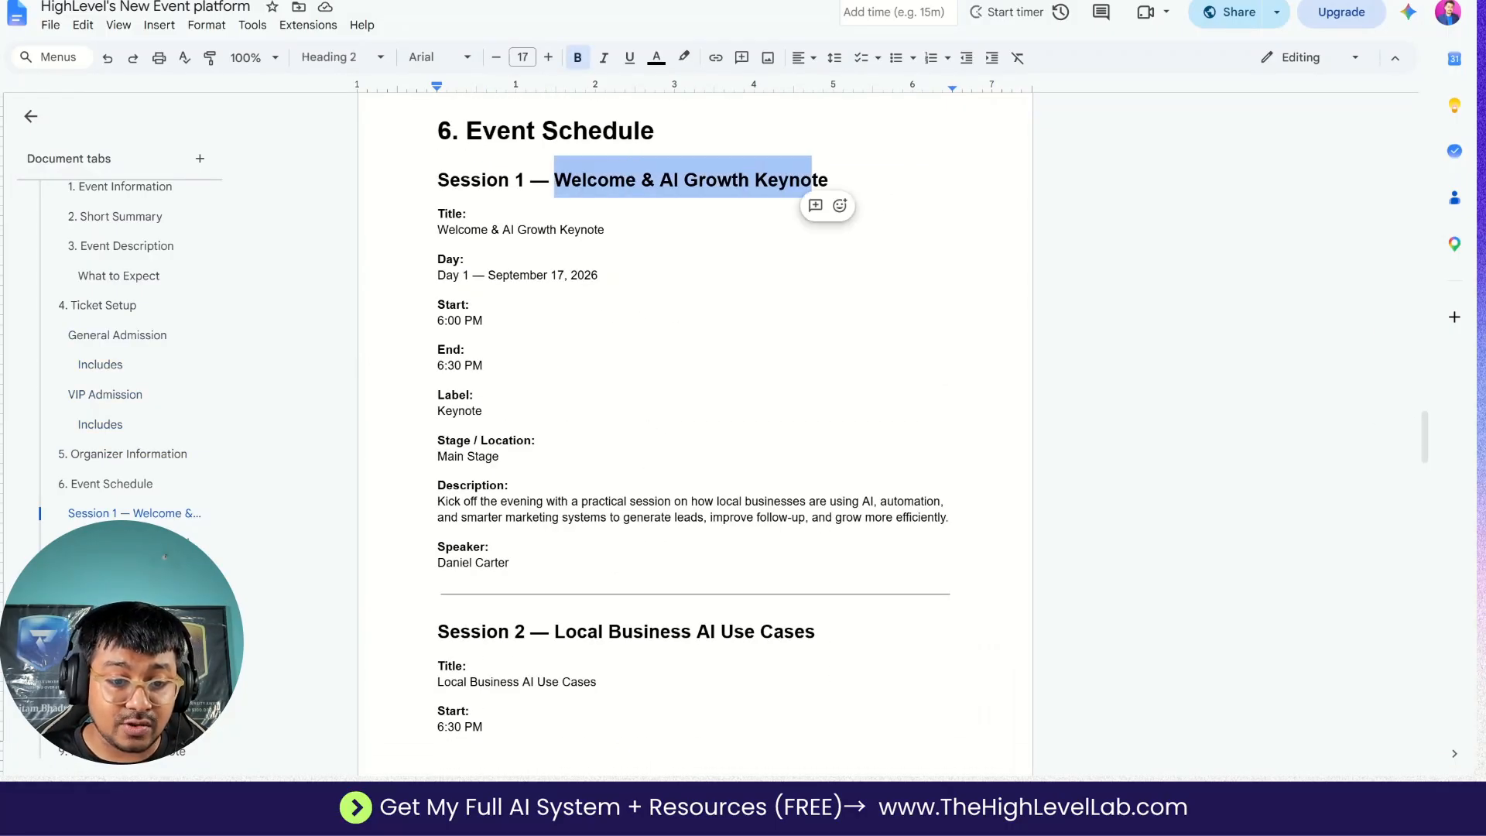
pyautogui.doubleClick(509, 230)
pyautogui.tripleClick(509, 231)
pyautogui.hotkey('ctrl', 'c')
pyautogui.hotkey('alt', 'Tab')
pyautogui.hotkey('ctrl', 'v')
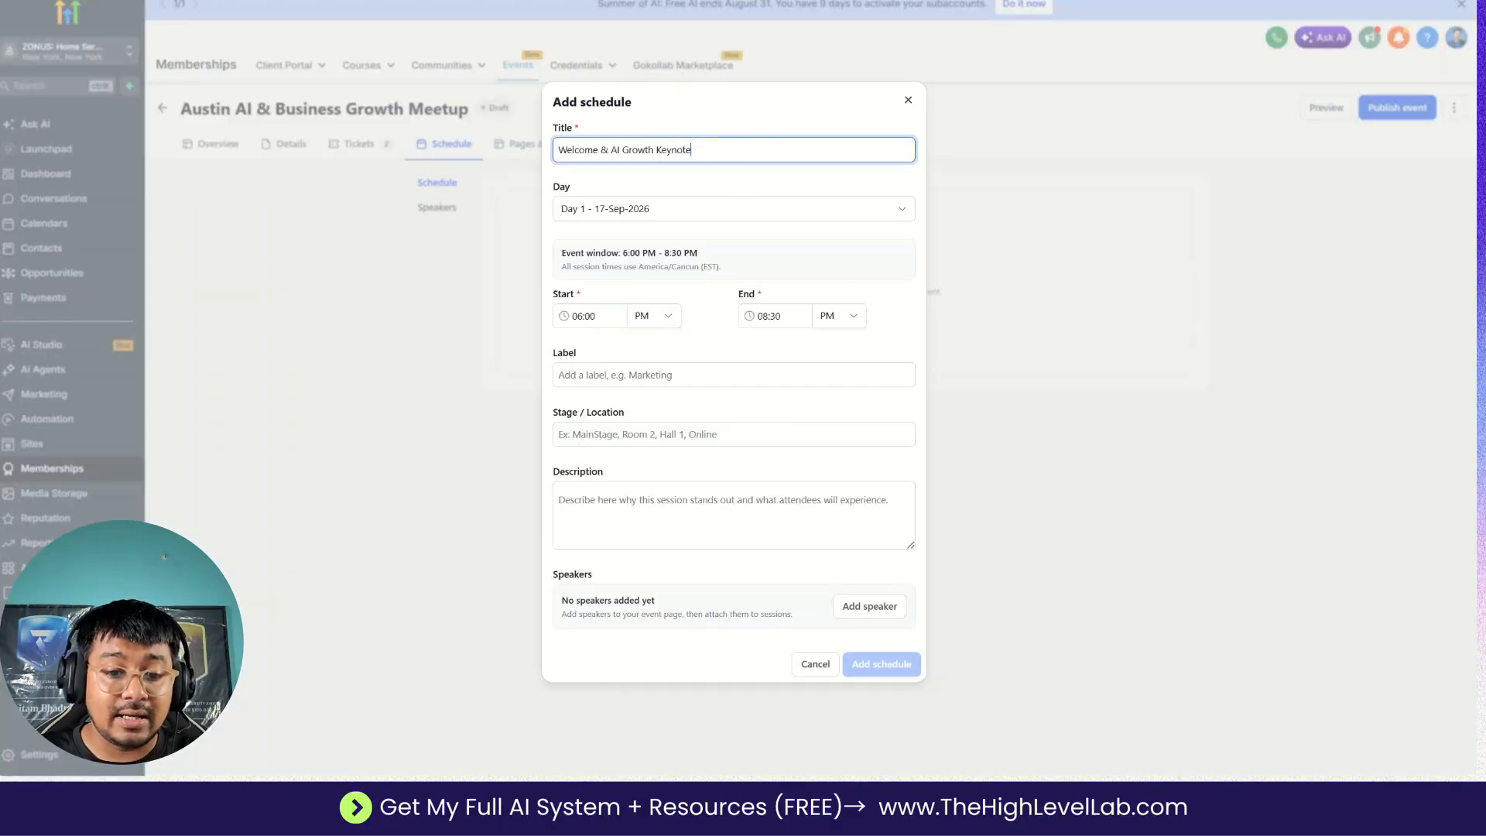
# Check the session's day in the Google Docs plan and set the schedule entry's end time to 07:00 PM.
pyautogui.hotkey('alt', 'Tab')
pyautogui.moveTo(439, 276); pyautogui.dragTo(604, 277)
pyautogui.hotkey('alt', 'Tab')
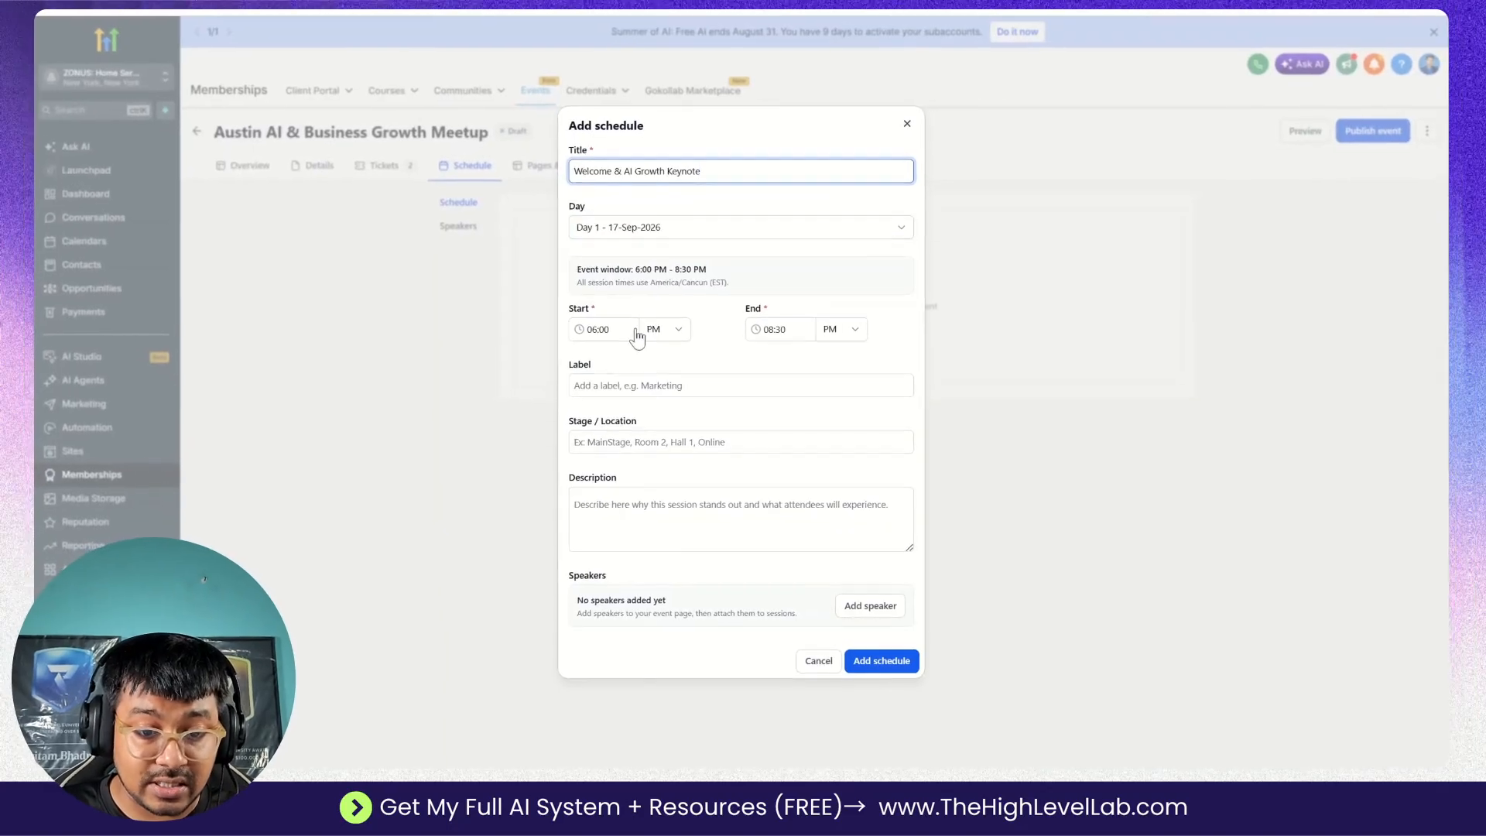
pyautogui.click(781, 329)
pyautogui.click(788, 440)
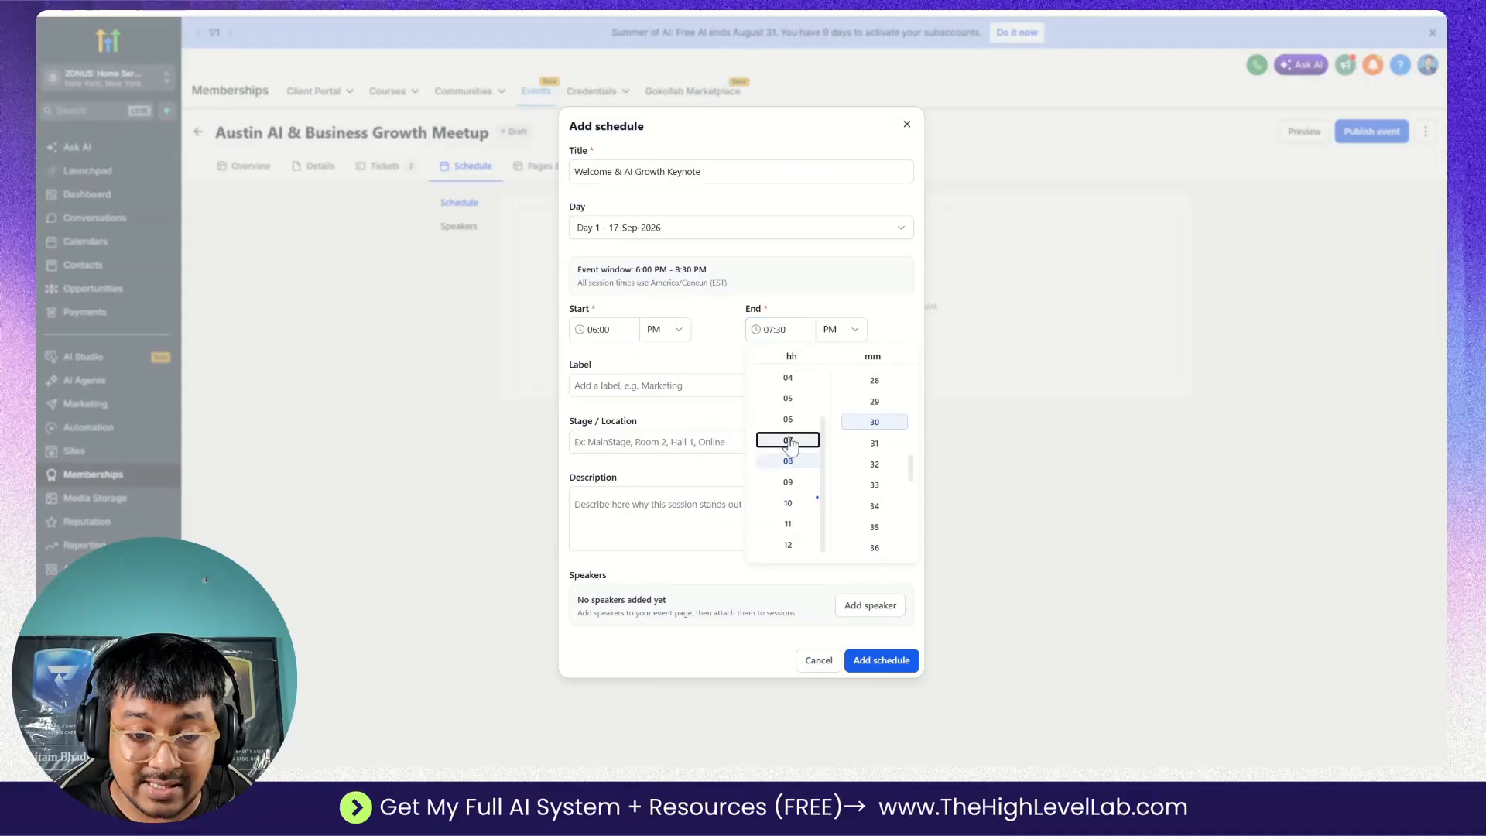
pyautogui.click(679, 346)
pyautogui.click(769, 329)
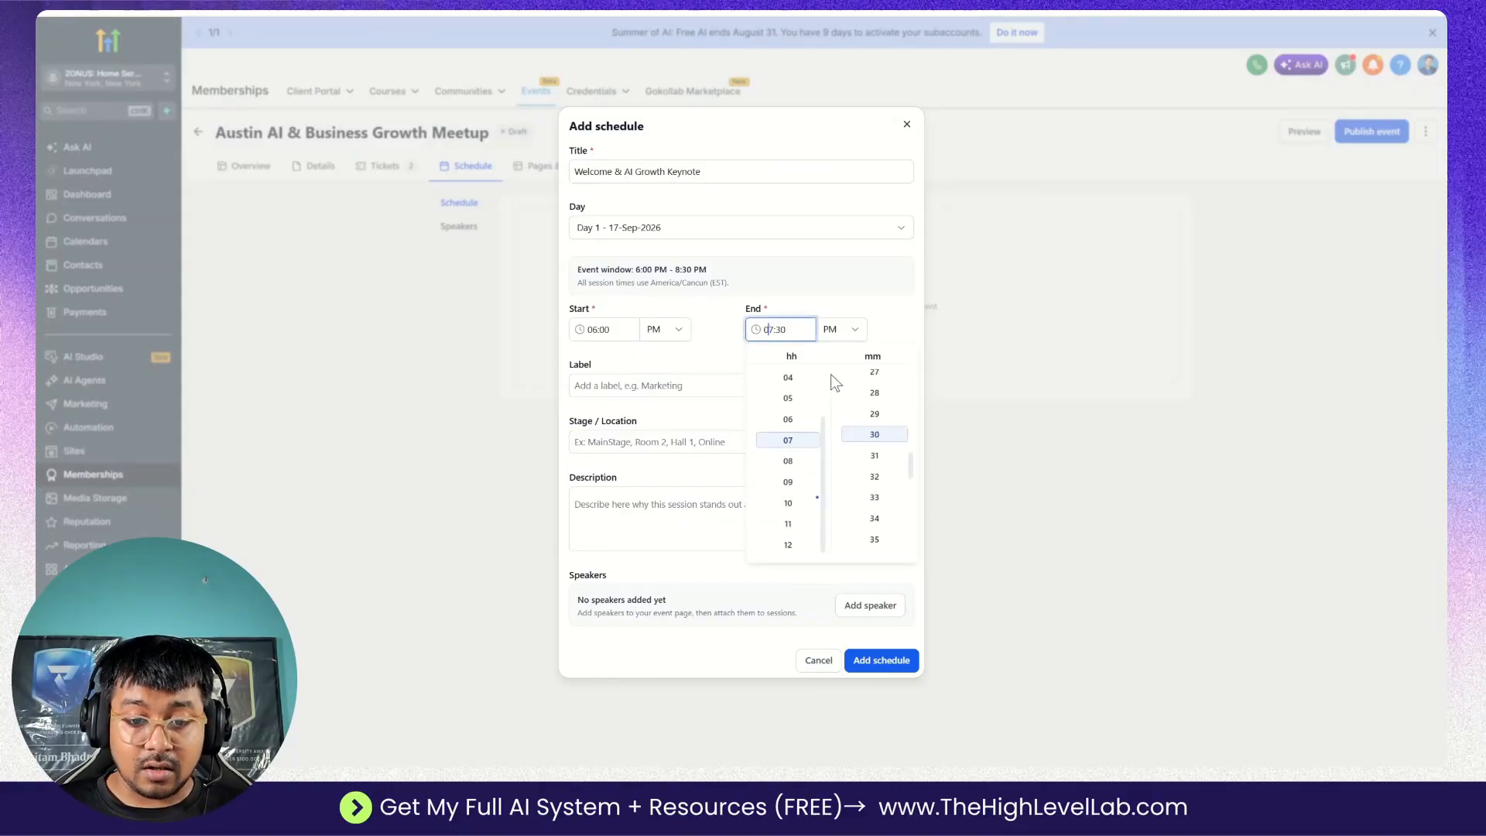
pyautogui.scroll(7, 871, 448)
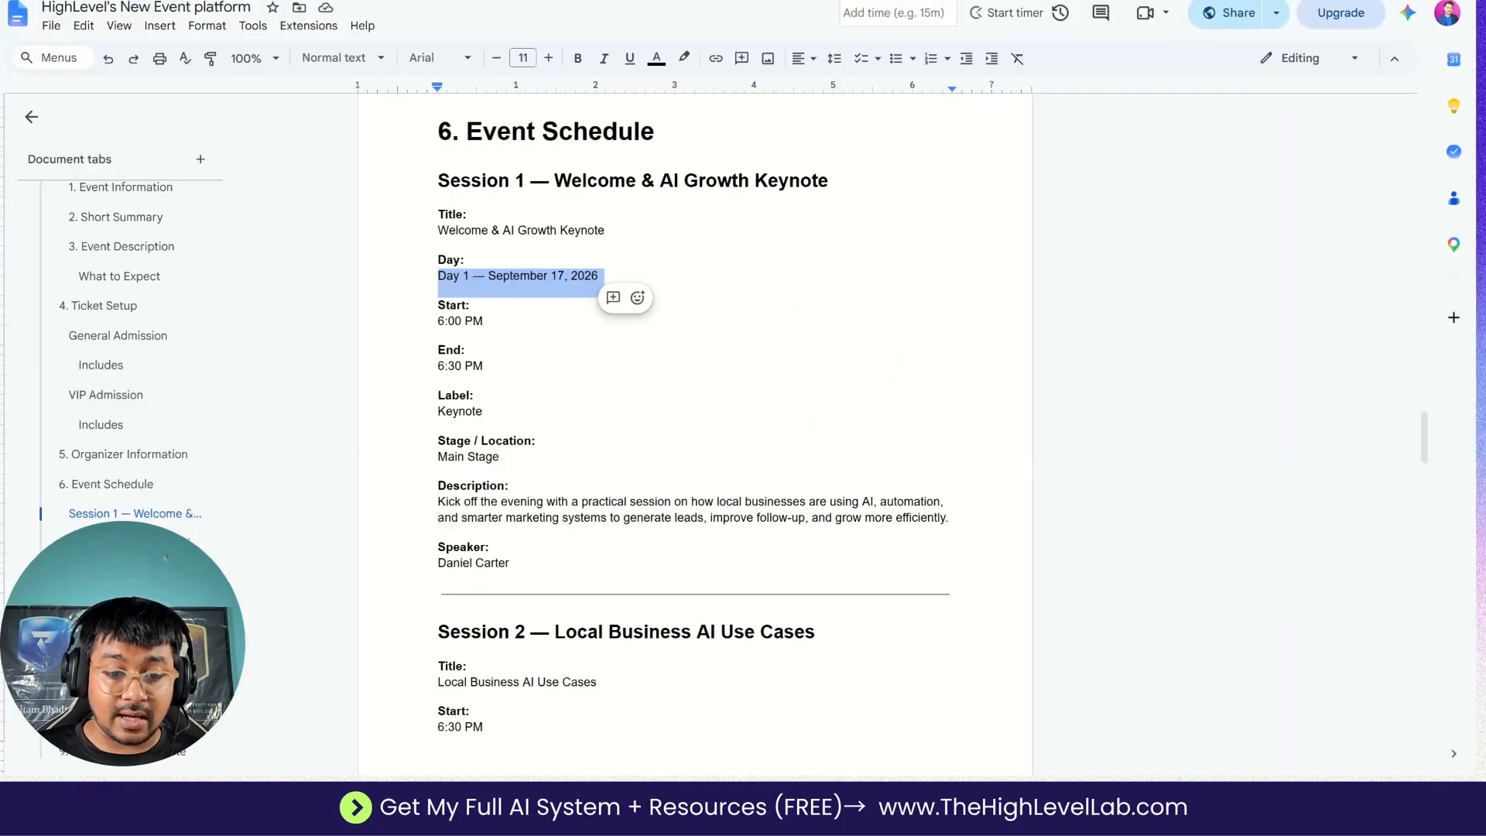
# Copy the session label Keynote from the Google Docs plan into the schedule entry's Label.
pyautogui.doubleClick(459, 410)
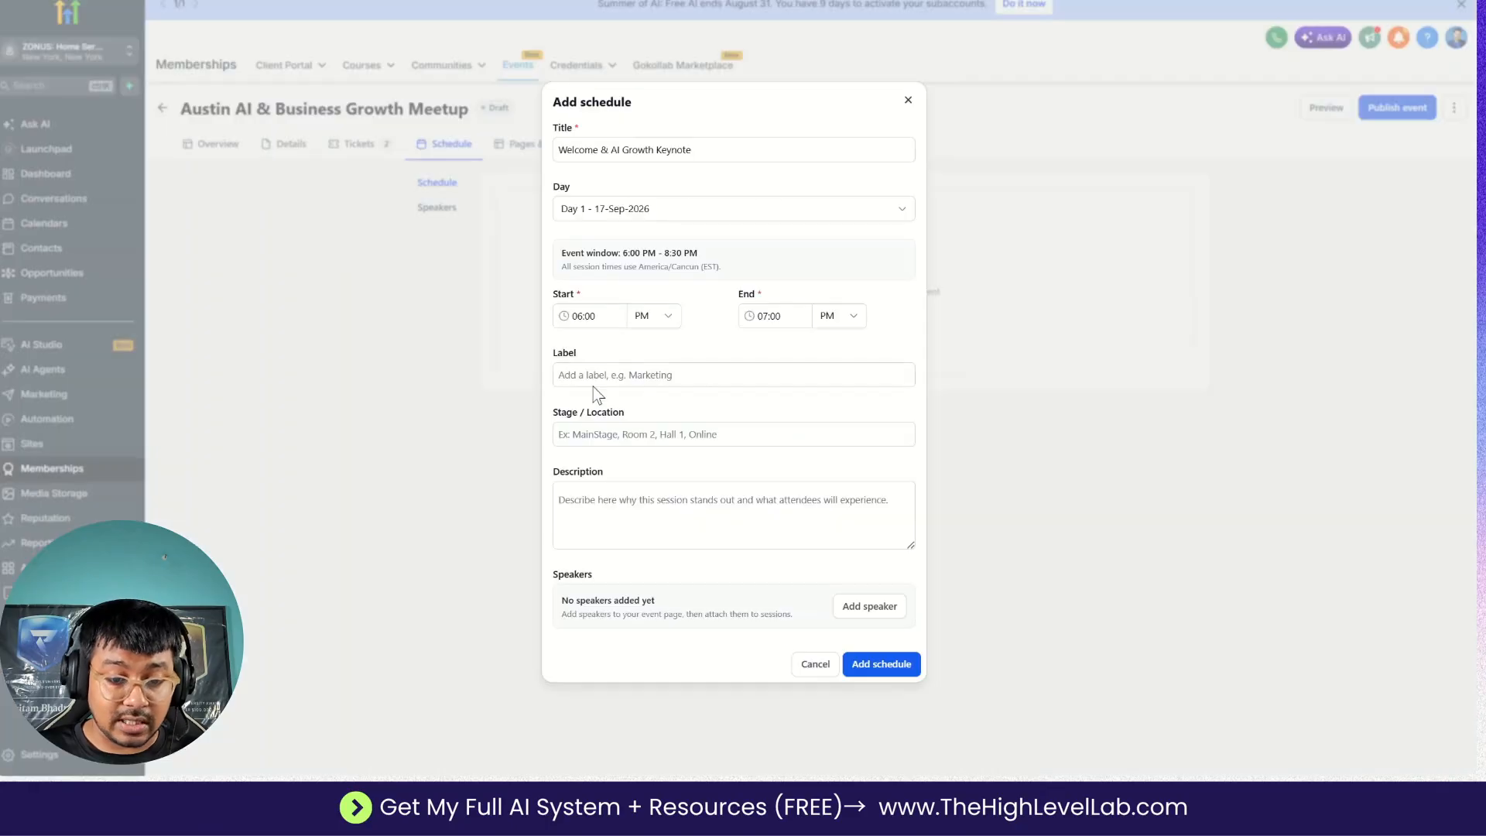
pyautogui.click(594, 380)
pyautogui.hotkey('ctrl', 'v')
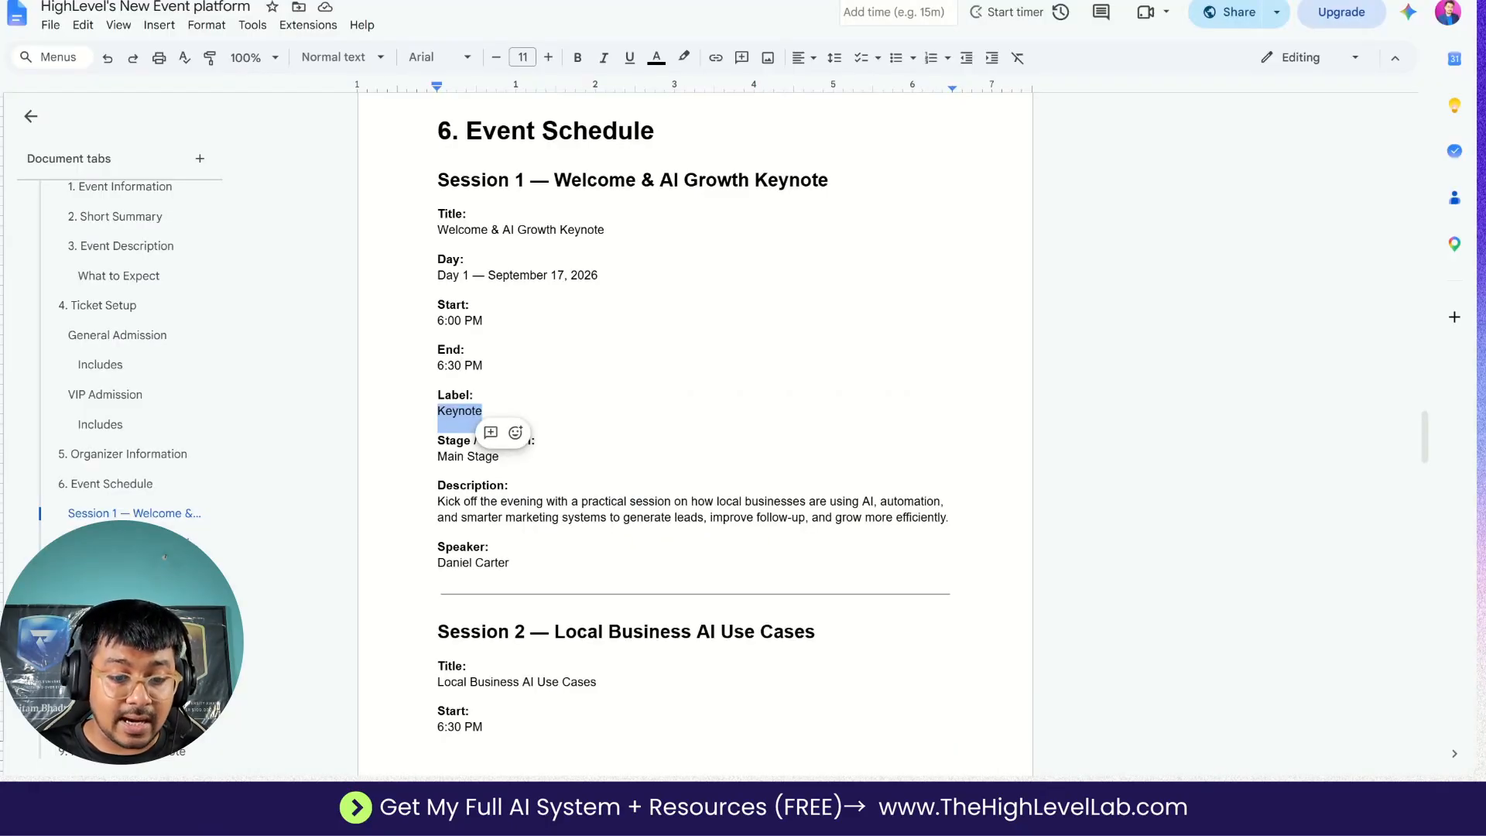
# Copy the stage "Main Stage" and the Session 1 description from the Google Docs plan into the schedule entry and save it.
pyautogui.click(536, 440)
pyautogui.doubleClick(464, 457)
pyautogui.moveTo(502, 457); pyautogui.dragTo(438, 457)
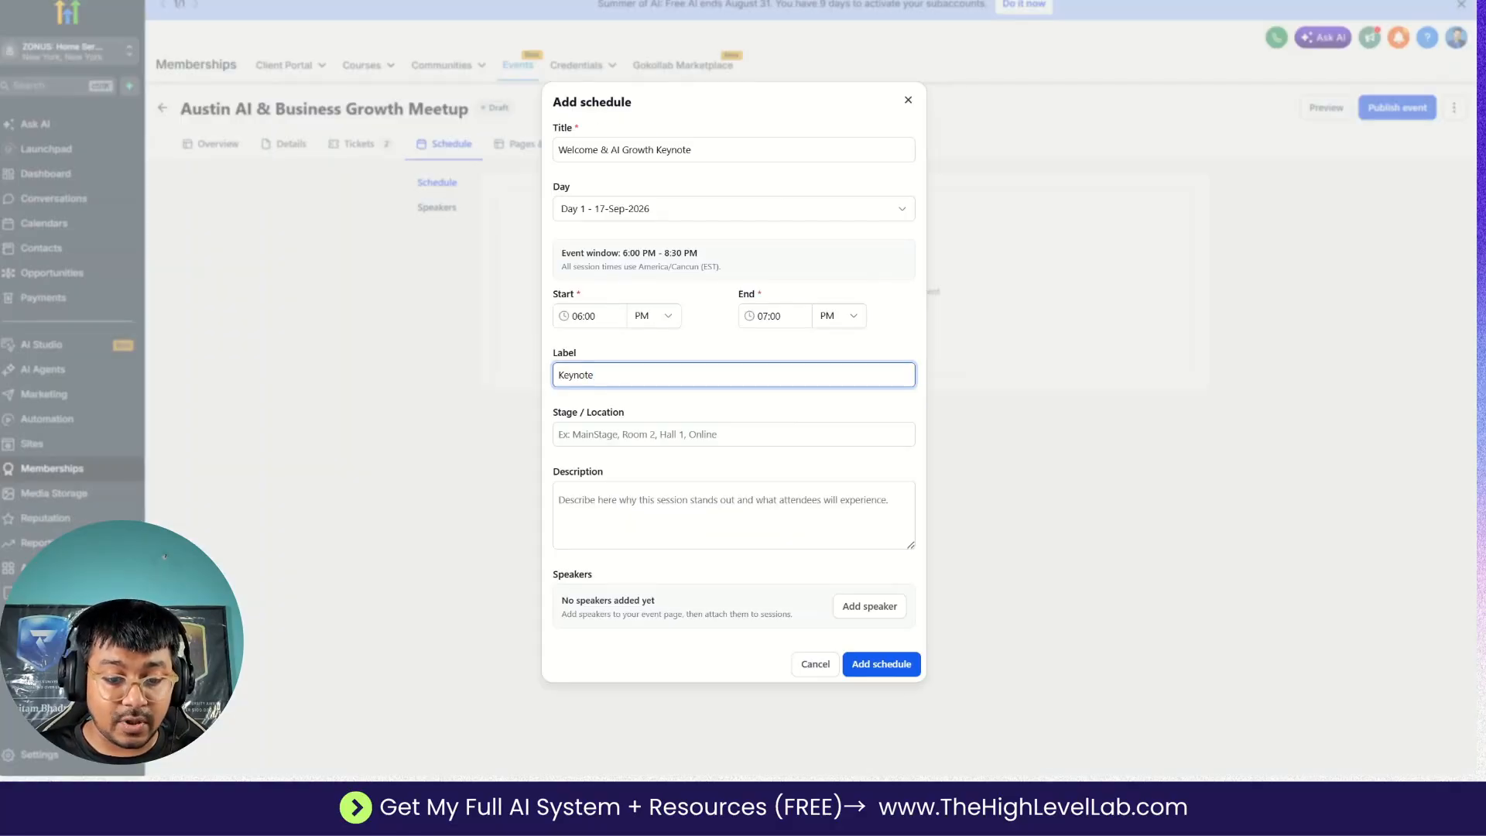
pyautogui.click(734, 434)
pyautogui.hotkey('ctrl', 'v')
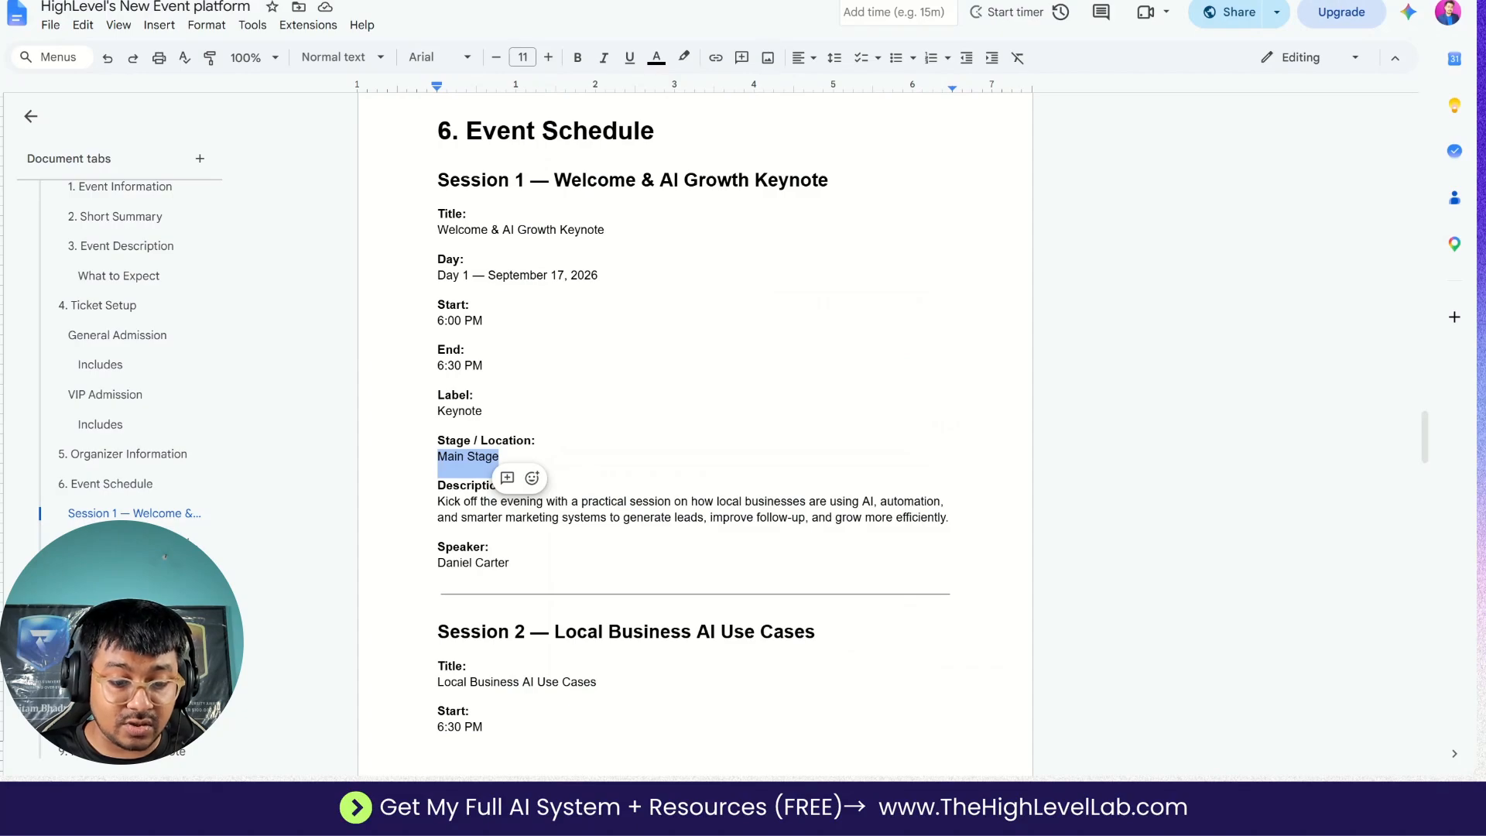
pyautogui.moveTo(438, 501); pyautogui.dragTo(938, 517)
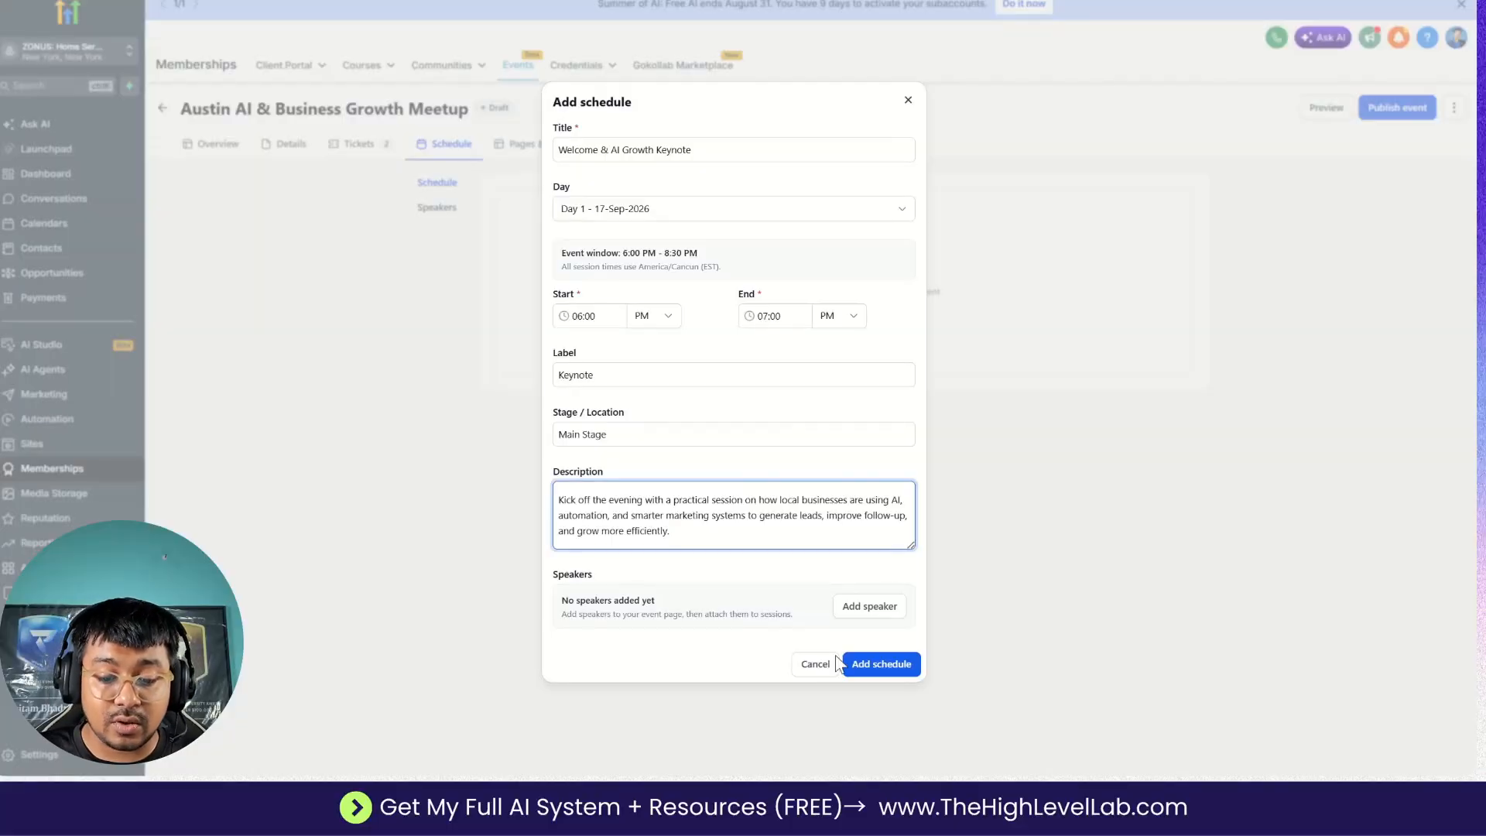
pyautogui.click(849, 660)
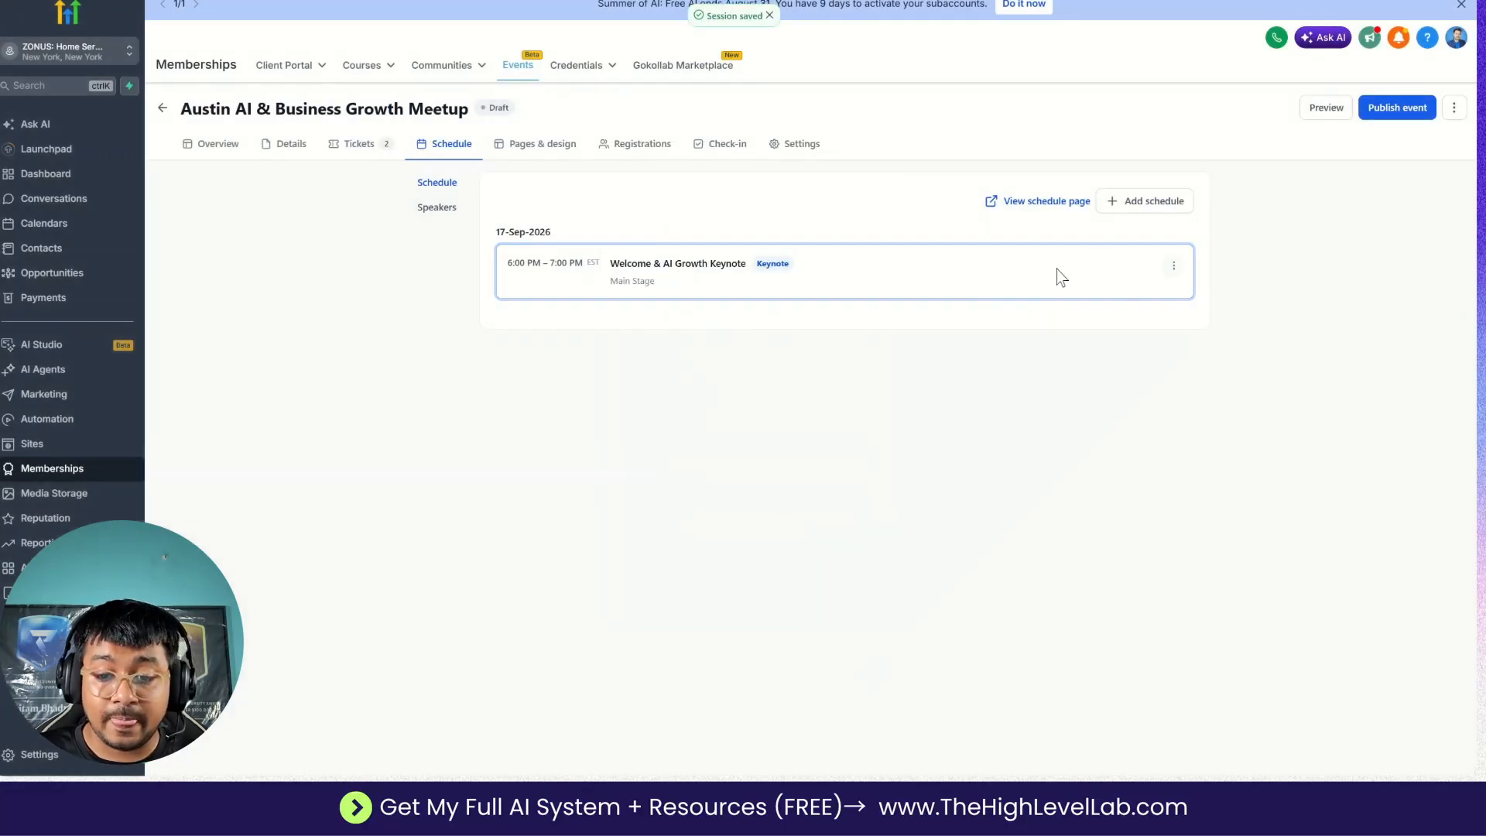
# Start a new schedule entry with start hour 07 and copy the title "Local Business AI Use Cases" into it from the Google Docs plan.
pyautogui.click(1133, 206)
pyautogui.click(1136, 231)
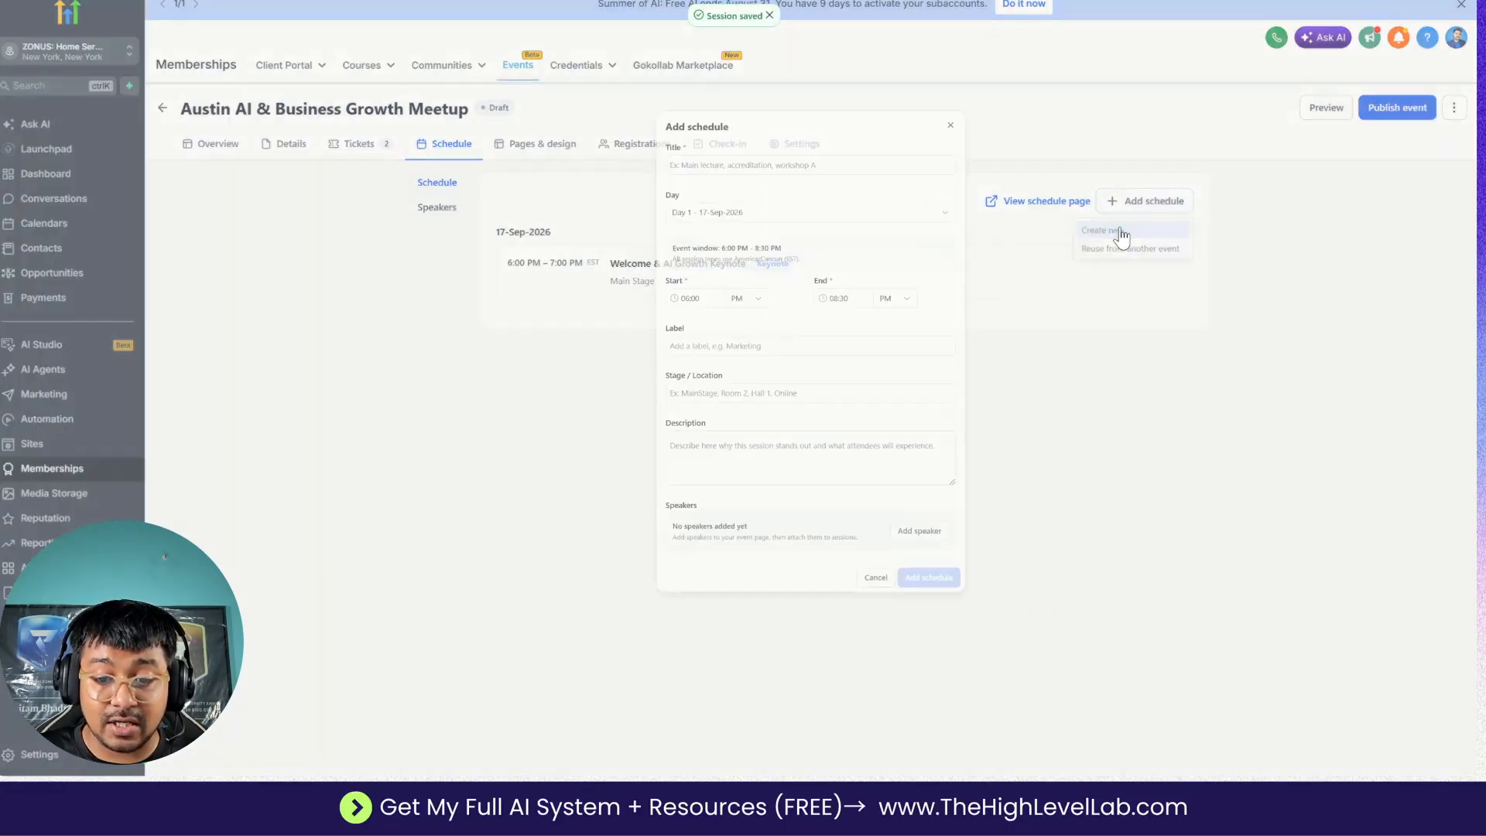
pyautogui.click(589, 316)
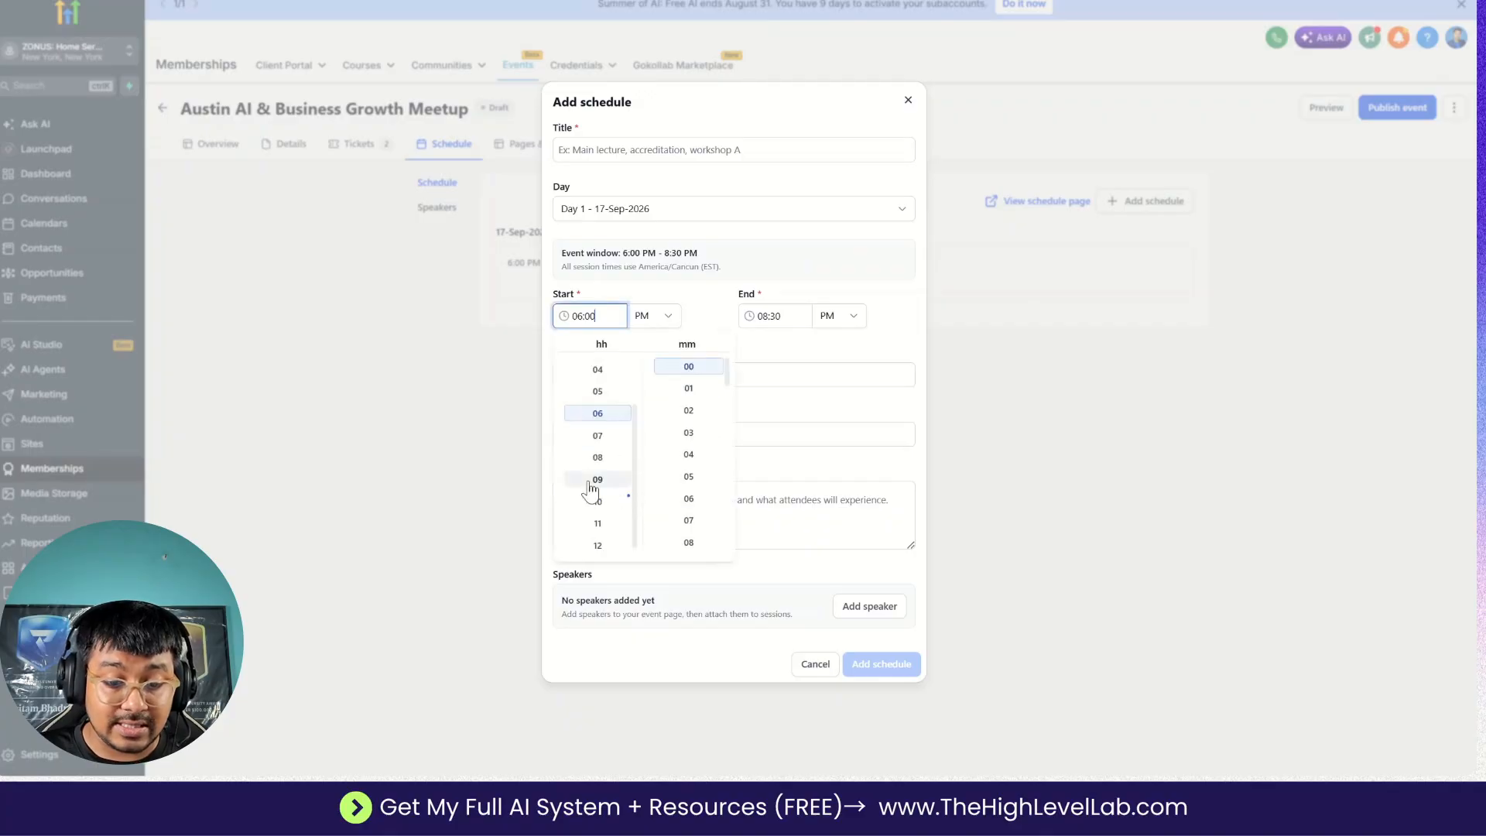
pyautogui.click(597, 433)
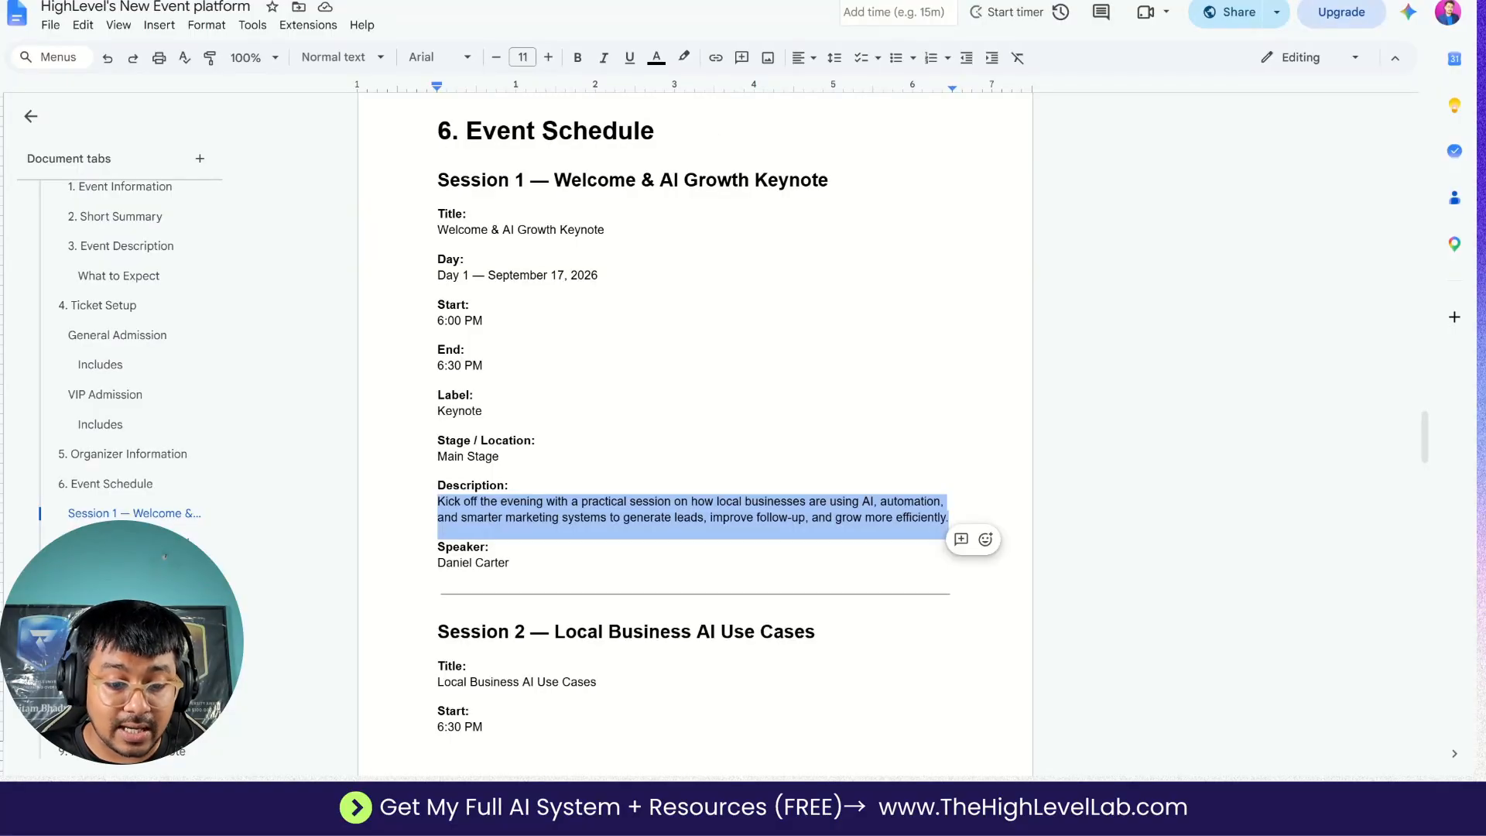
pyautogui.scroll(-3, 695, 348)
pyautogui.moveTo(437, 465); pyautogui.dragTo(603, 465)
pyautogui.hotkey('ctrl', 'c')
pyautogui.click(610, 158)
pyautogui.hotkey('ctrl', 'v')
# Set the schedule entry's start time to 07:00 PM.
pyautogui.click(589, 316)
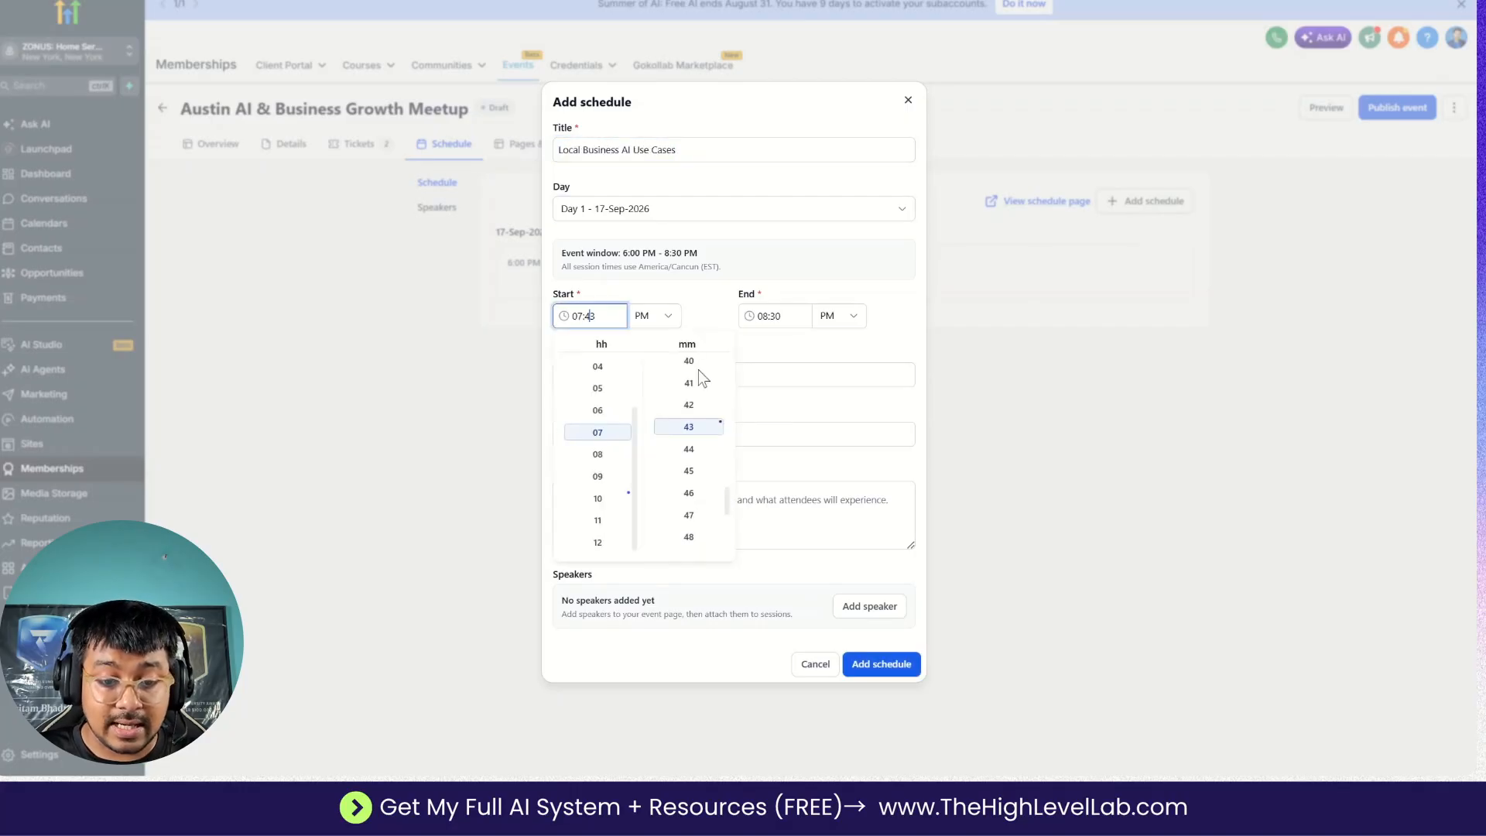
pyautogui.scroll(-3, 689, 503)
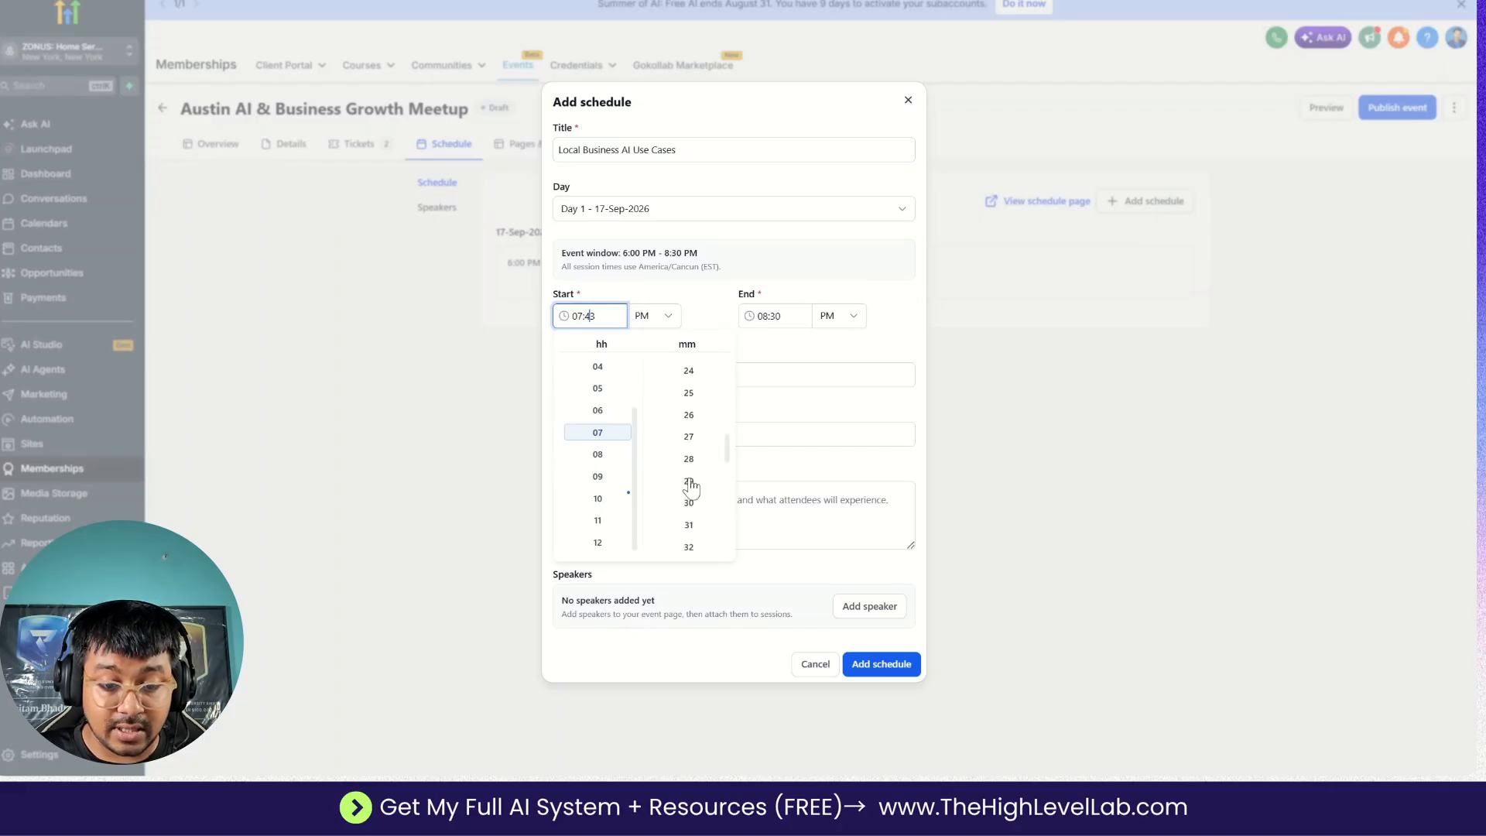
pyautogui.click(689, 501)
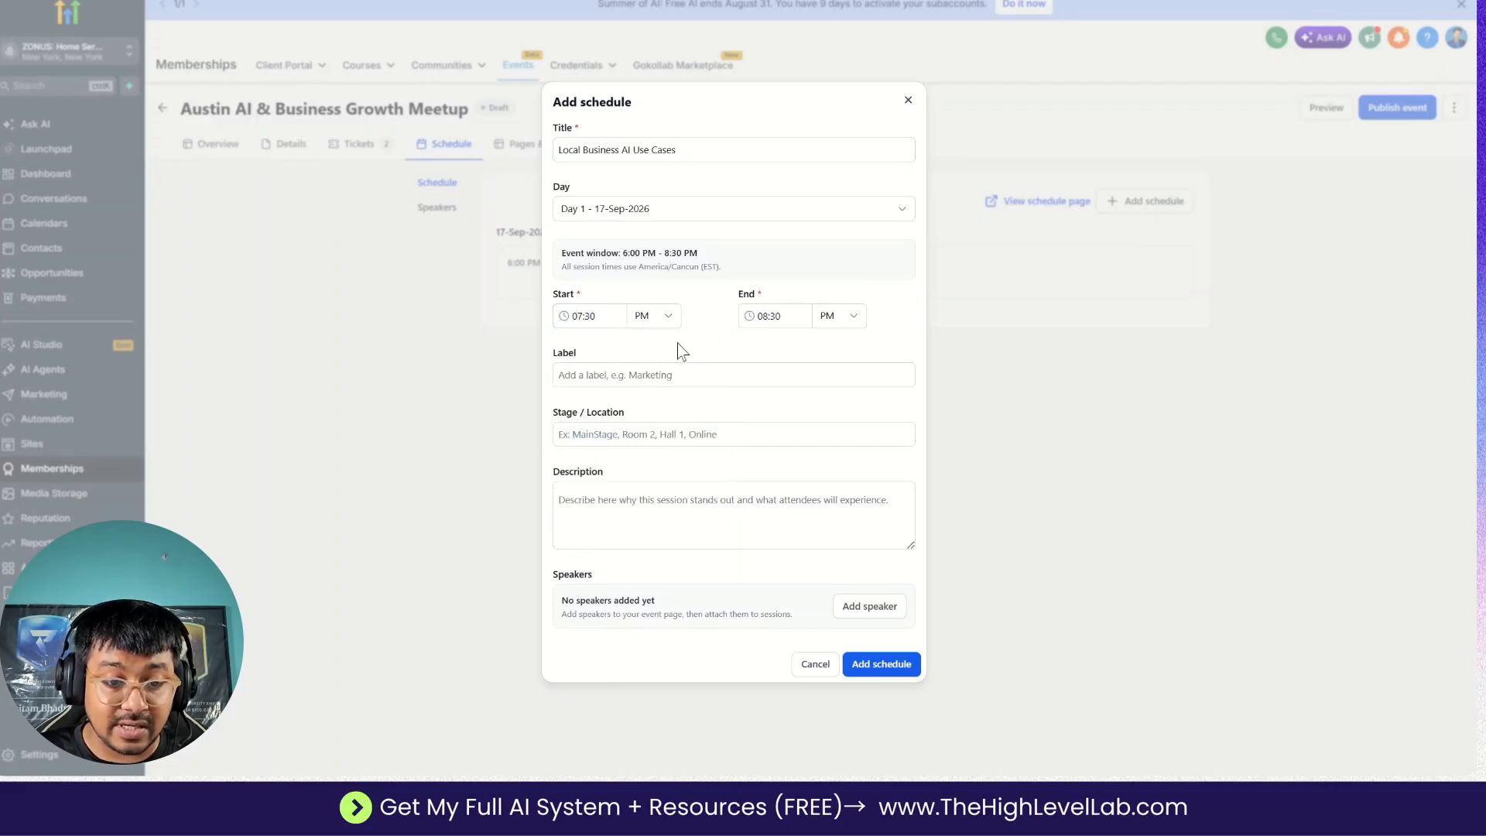
pyautogui.click(643, 321)
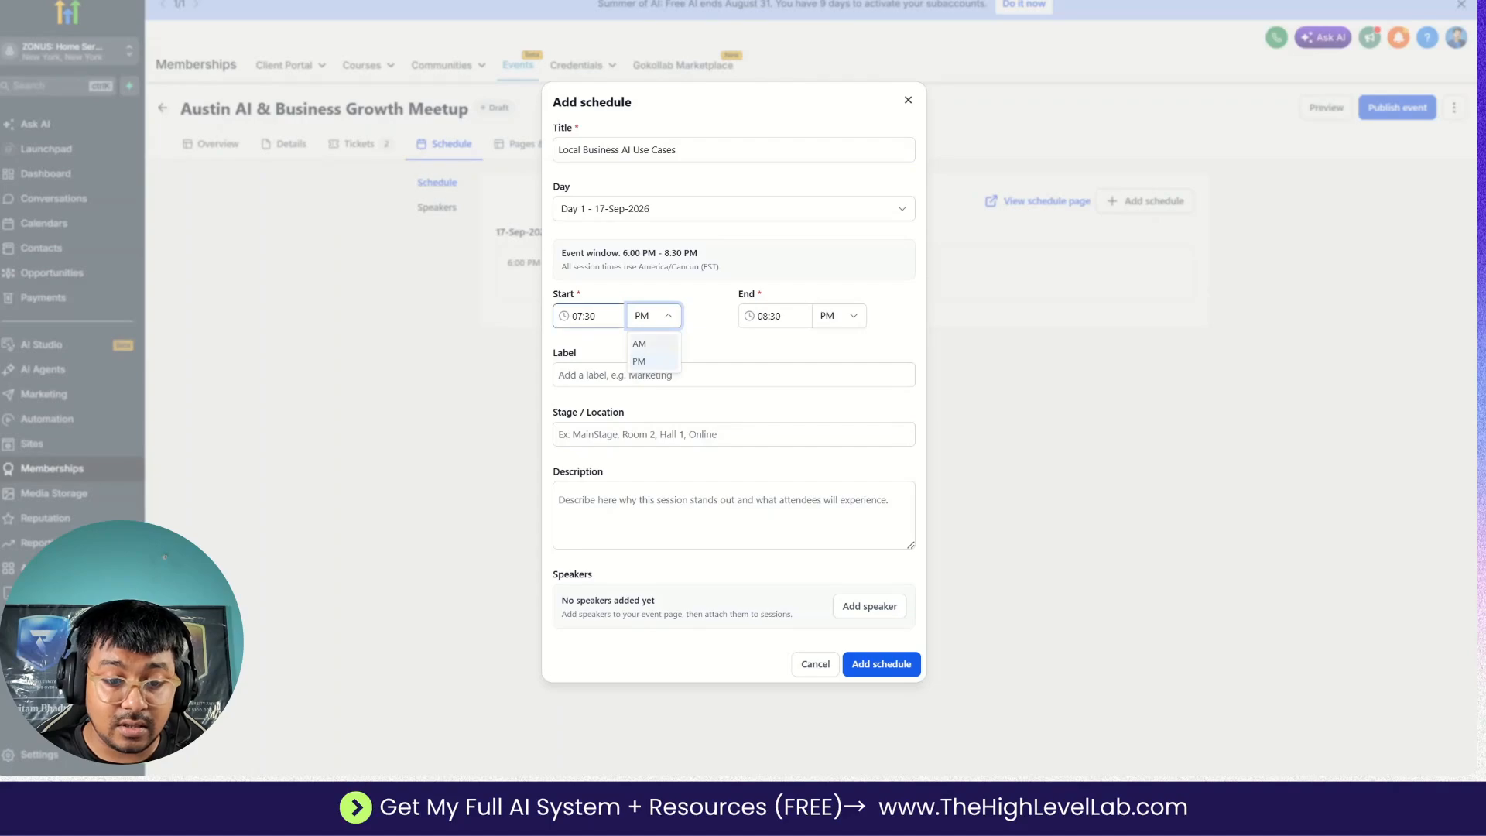
pyautogui.click(607, 318)
pyautogui.scroll(5, 703, 425)
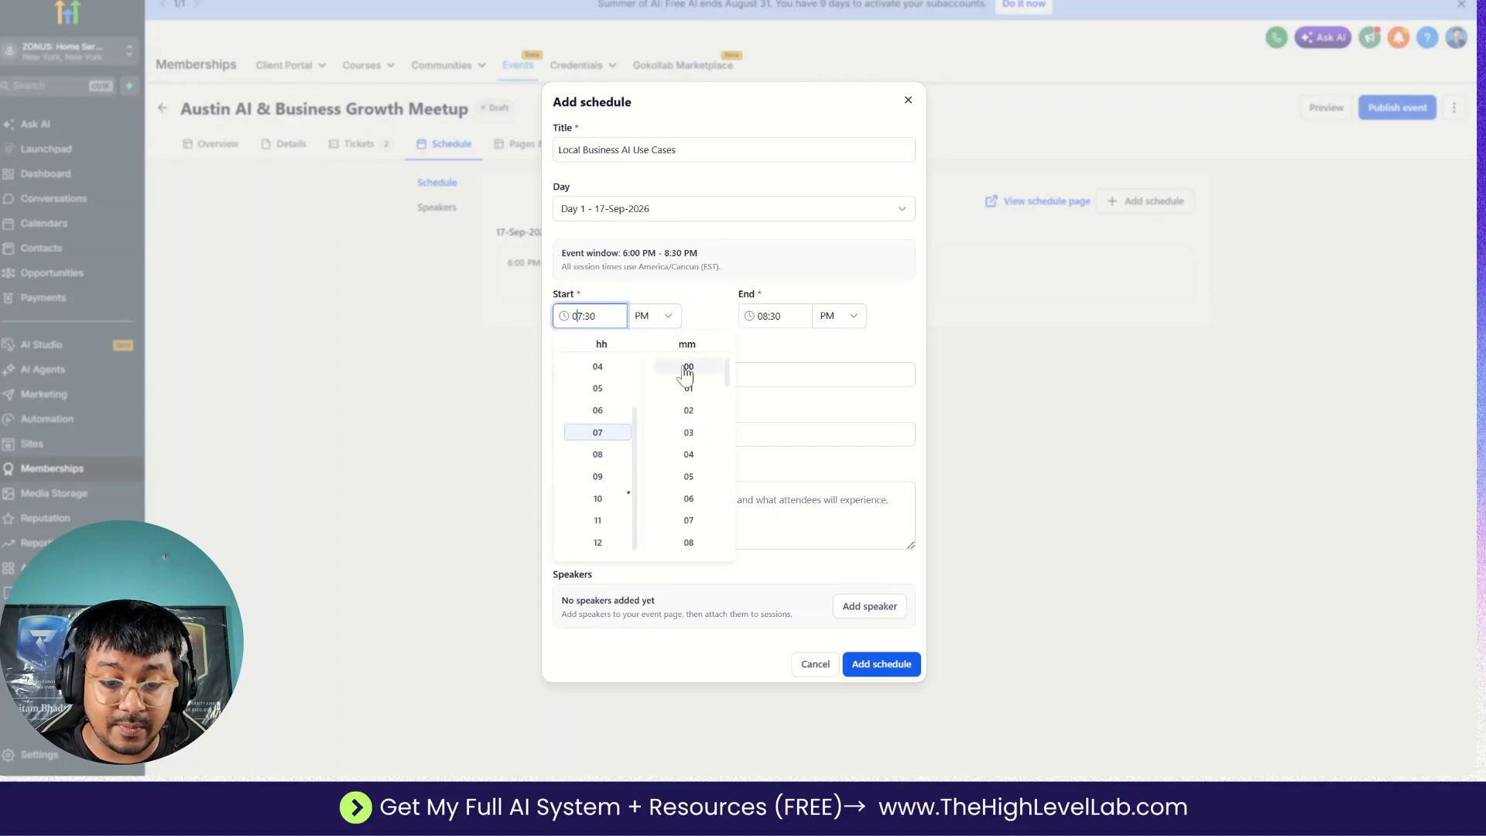
pyautogui.click(686, 369)
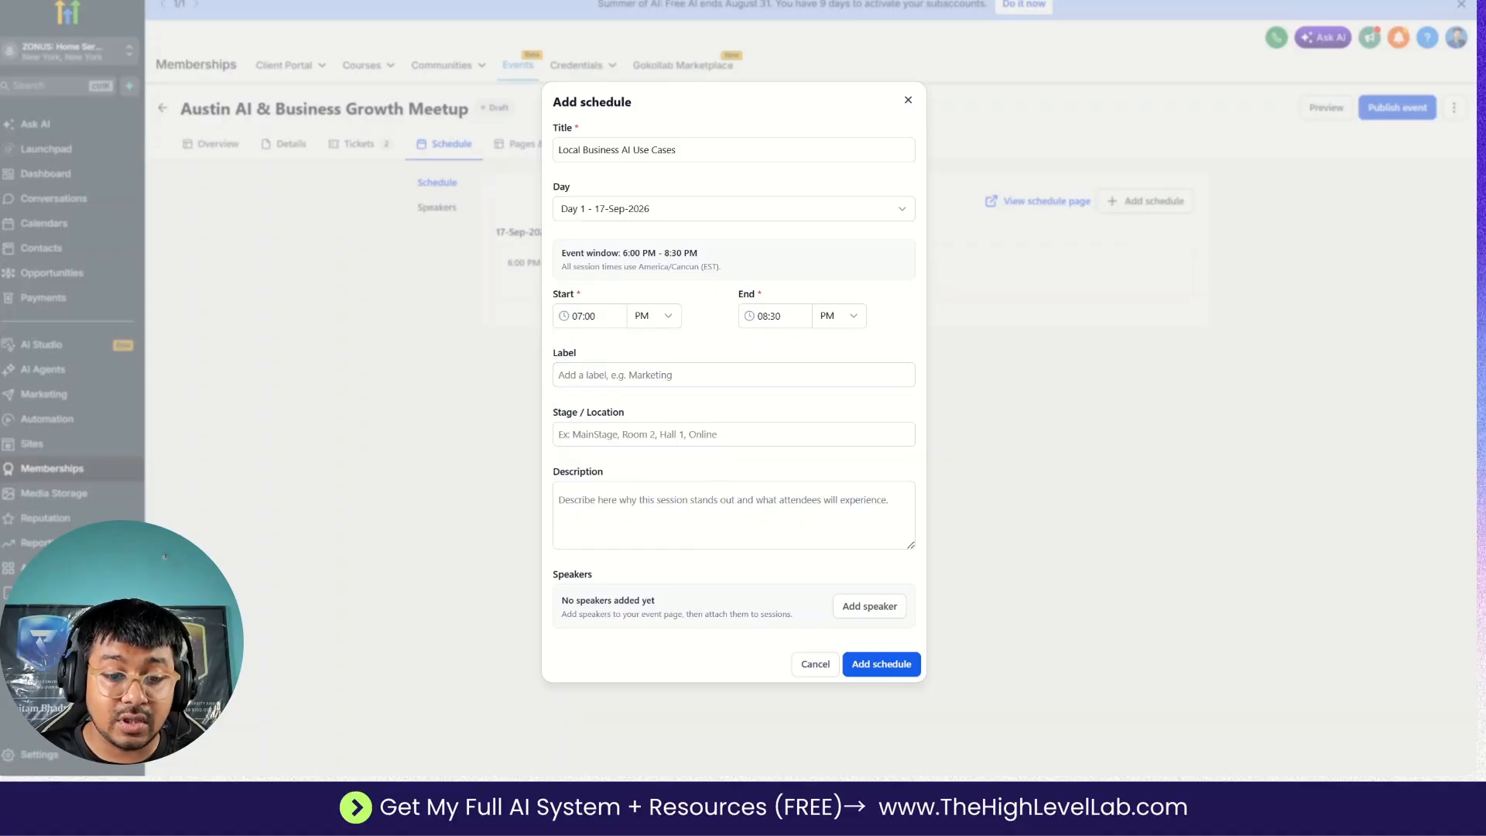
# Copy the Session 2 label Workshop from the Google Docs plan into the schedule entry's Label.
pyautogui.hotkey('alt', 'Tab')
pyautogui.scroll(-3, 695, 434)
pyautogui.tripleClick(464, 512)
pyautogui.hotkey('ctrl', 'c')
pyautogui.hotkey('alt', 'Tab')
pyautogui.click(734, 375)
pyautogui.hotkey('ctrl', 'v')
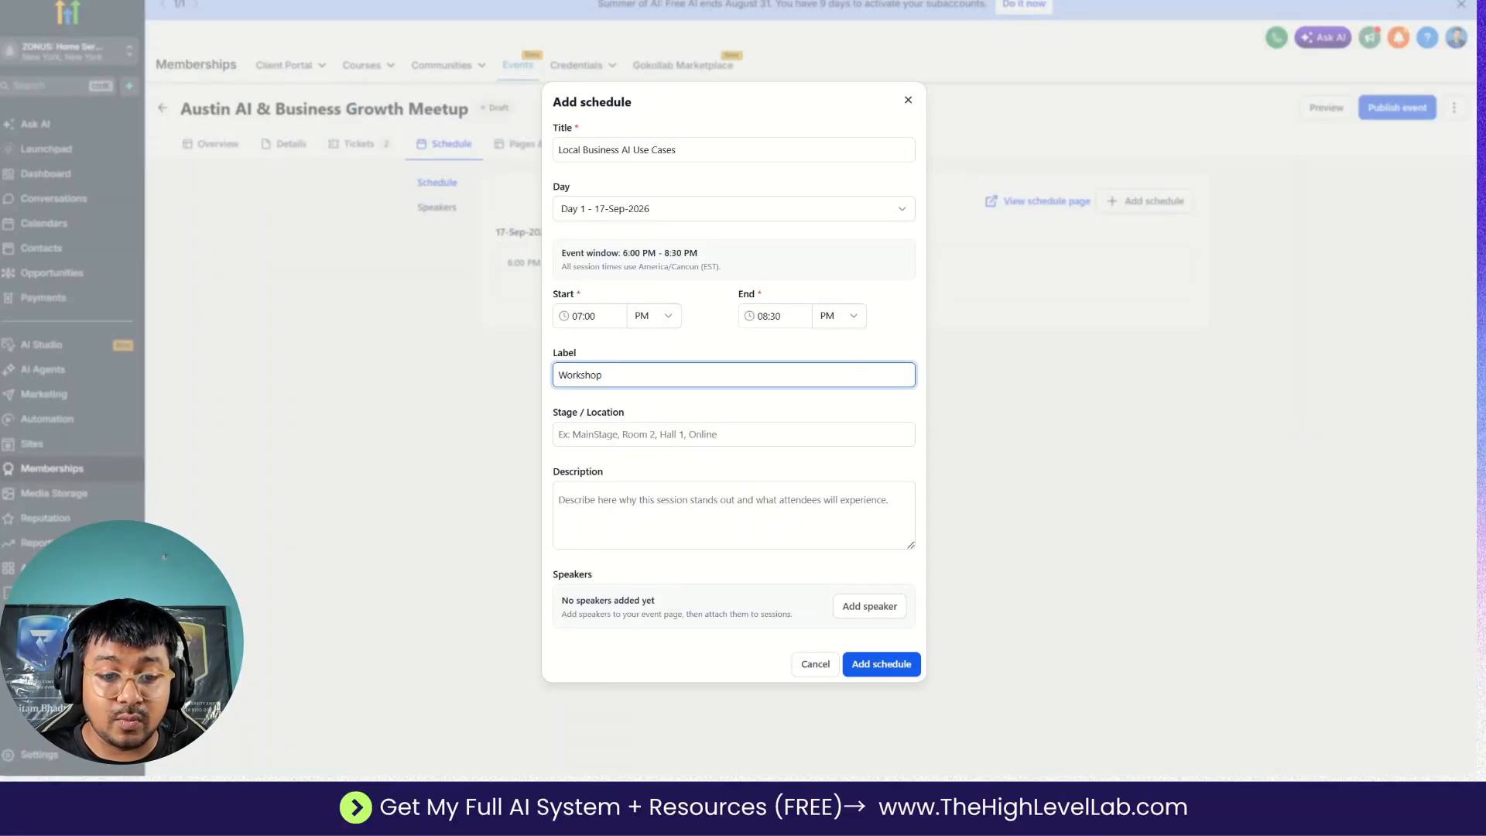
# Copy the Session 2 location "Main Stage" from the Google Docs plan into the schedule entry's Stage / Location.
pyautogui.hotkey('alt', 'Tab')
pyautogui.moveTo(437, 541)
pyautogui.mouseDown()
pyautogui.moveTo(449, 577)
pyautogui.moveTo(462, 557)
pyautogui.moveTo(438, 558)
pyautogui.mouseUp()
pyautogui.doubleClick(495, 543)
pyautogui.doubleClick(453, 557)
pyautogui.hotkey('ctrl', 'c')
pyautogui.hotkey('alt', 'Tab')
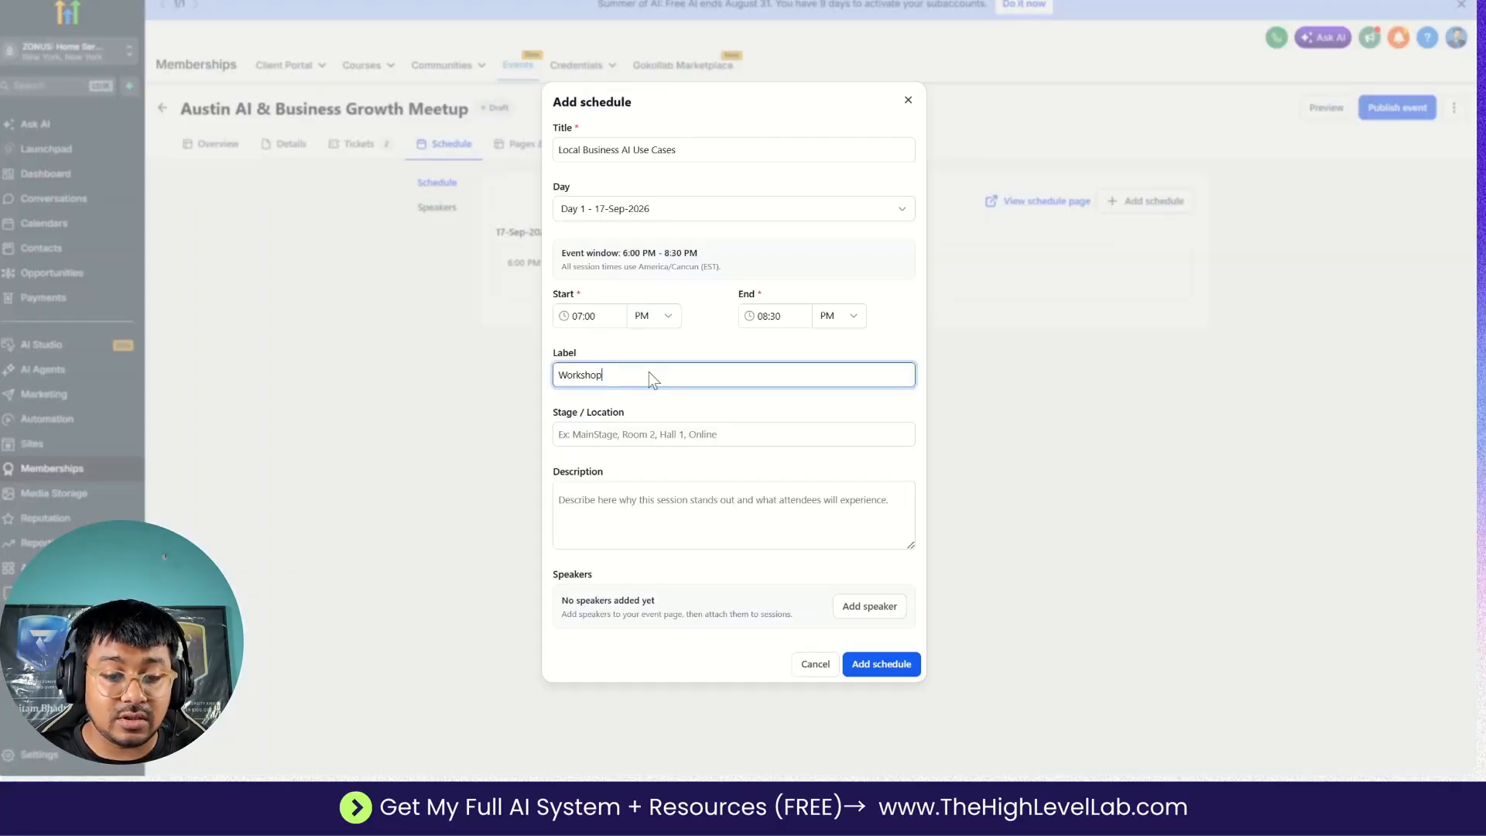
pyautogui.click(619, 434)
pyautogui.hotkey('ctrl', 'v')
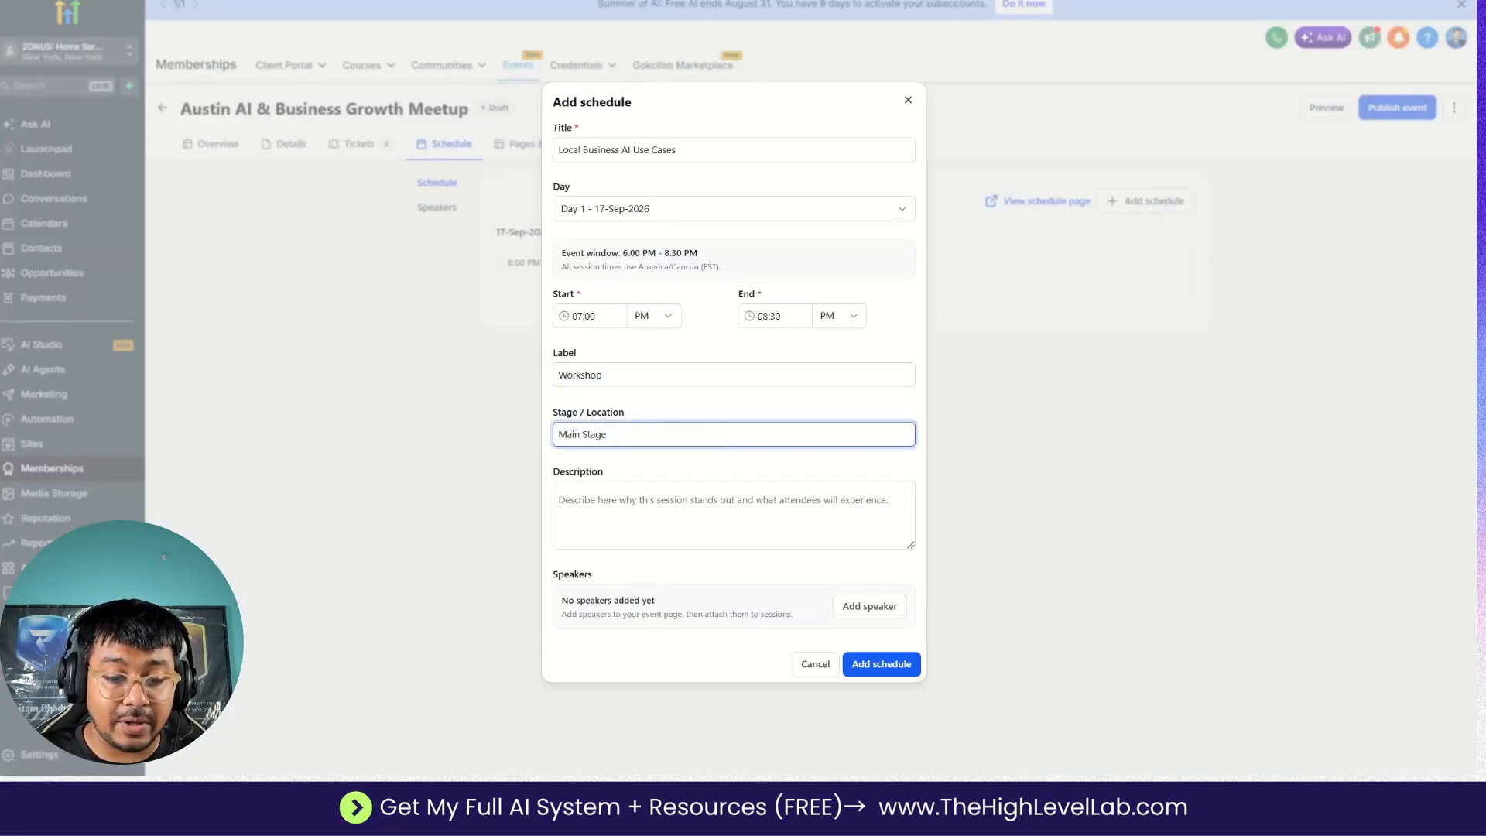
# Copy the Session 2 description from the Google Docs plan into the schedule entry's Description and save the entry.
pyautogui.hotkey('alt', 'Tab')
pyautogui.scroll(-2, 695, 433)
pyautogui.moveTo(437, 433); pyautogui.dragTo(902, 464)
pyautogui.hotkey('ctrl', 'c')
pyautogui.hotkey('alt', 'Tab')
pyautogui.press('Tab')
pyautogui.hotkey('ctrl', 'v')
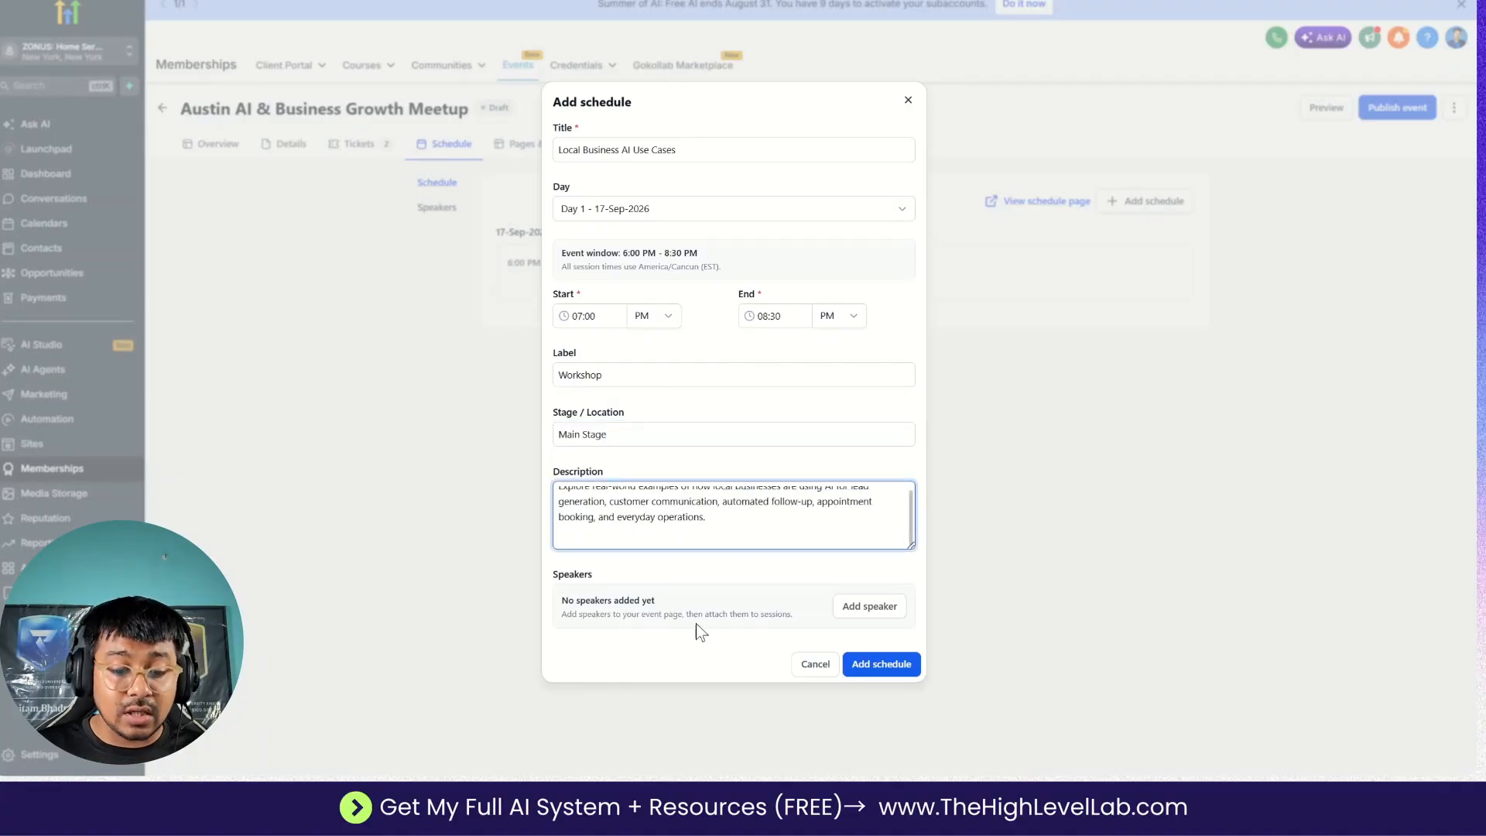
pyautogui.click(875, 663)
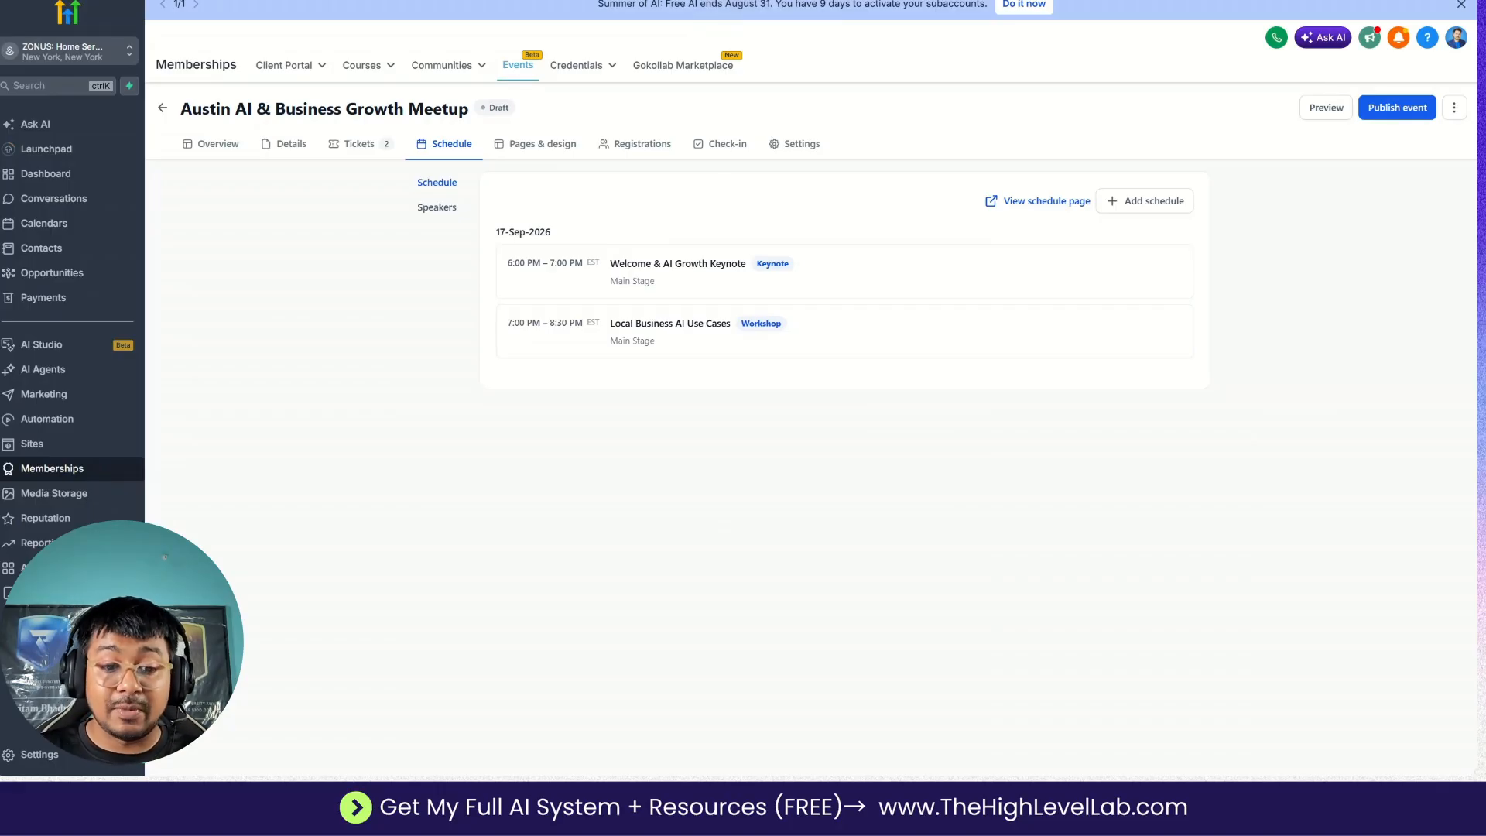
# Examine the event's Details and Schedule page designs, including their page sections, preview and schedule configuration.
pyautogui.click(524, 153)
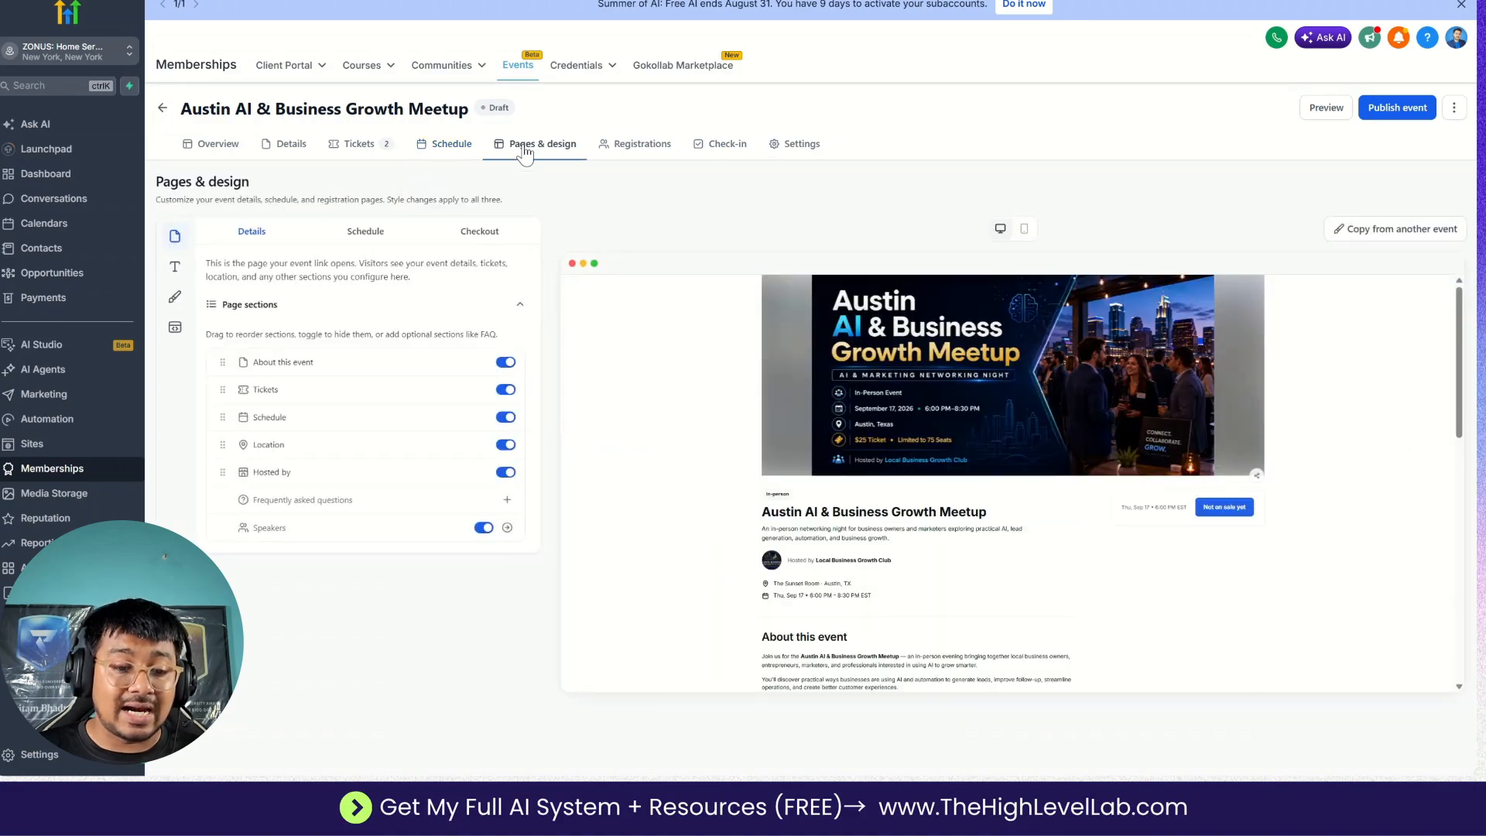
pyautogui.scroll(-3, 766, 474)
pyautogui.scroll(-5, 766, 474)
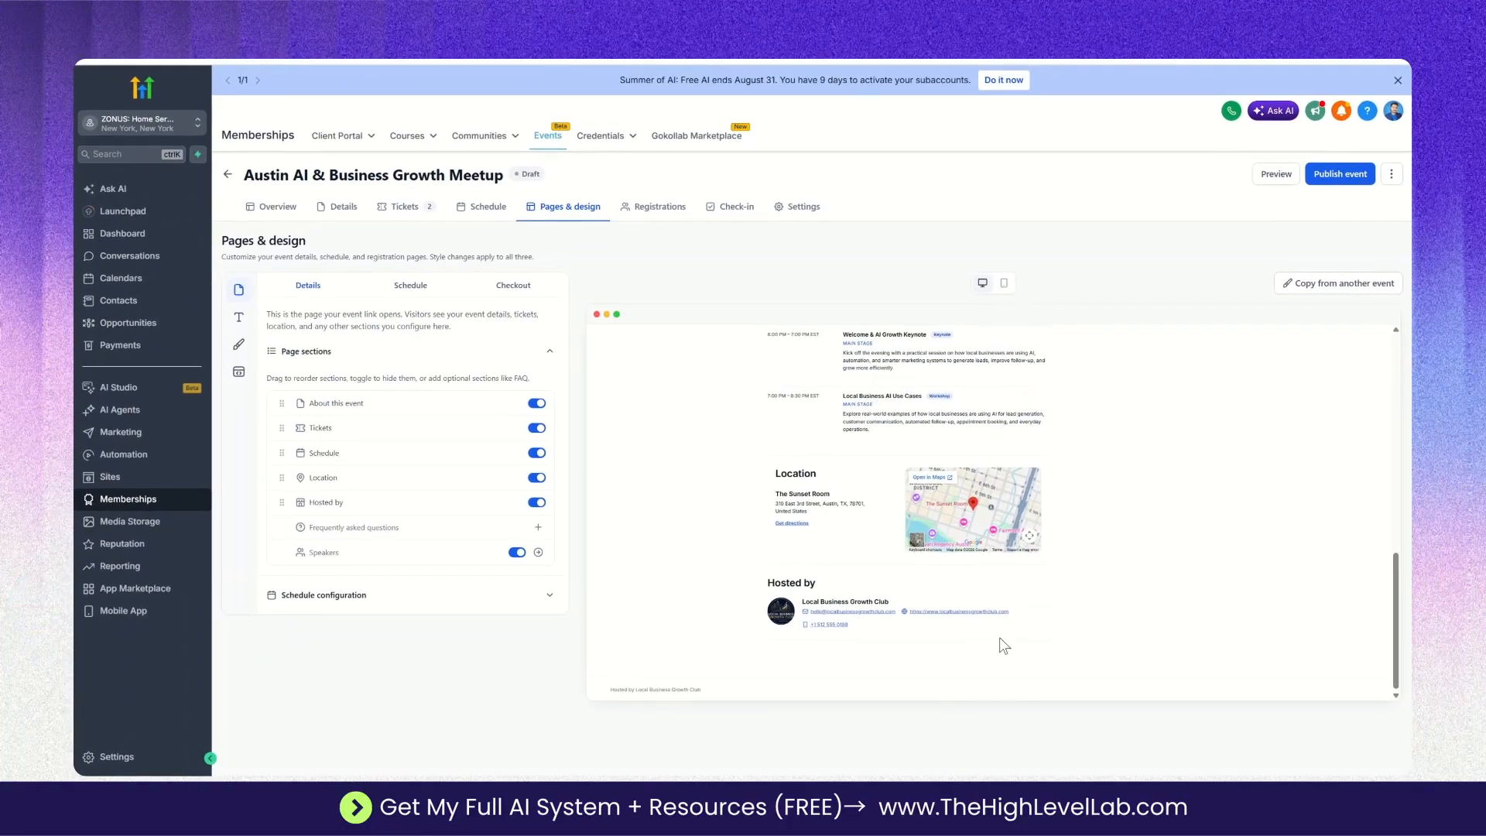
pyautogui.scroll(10, 1004, 645)
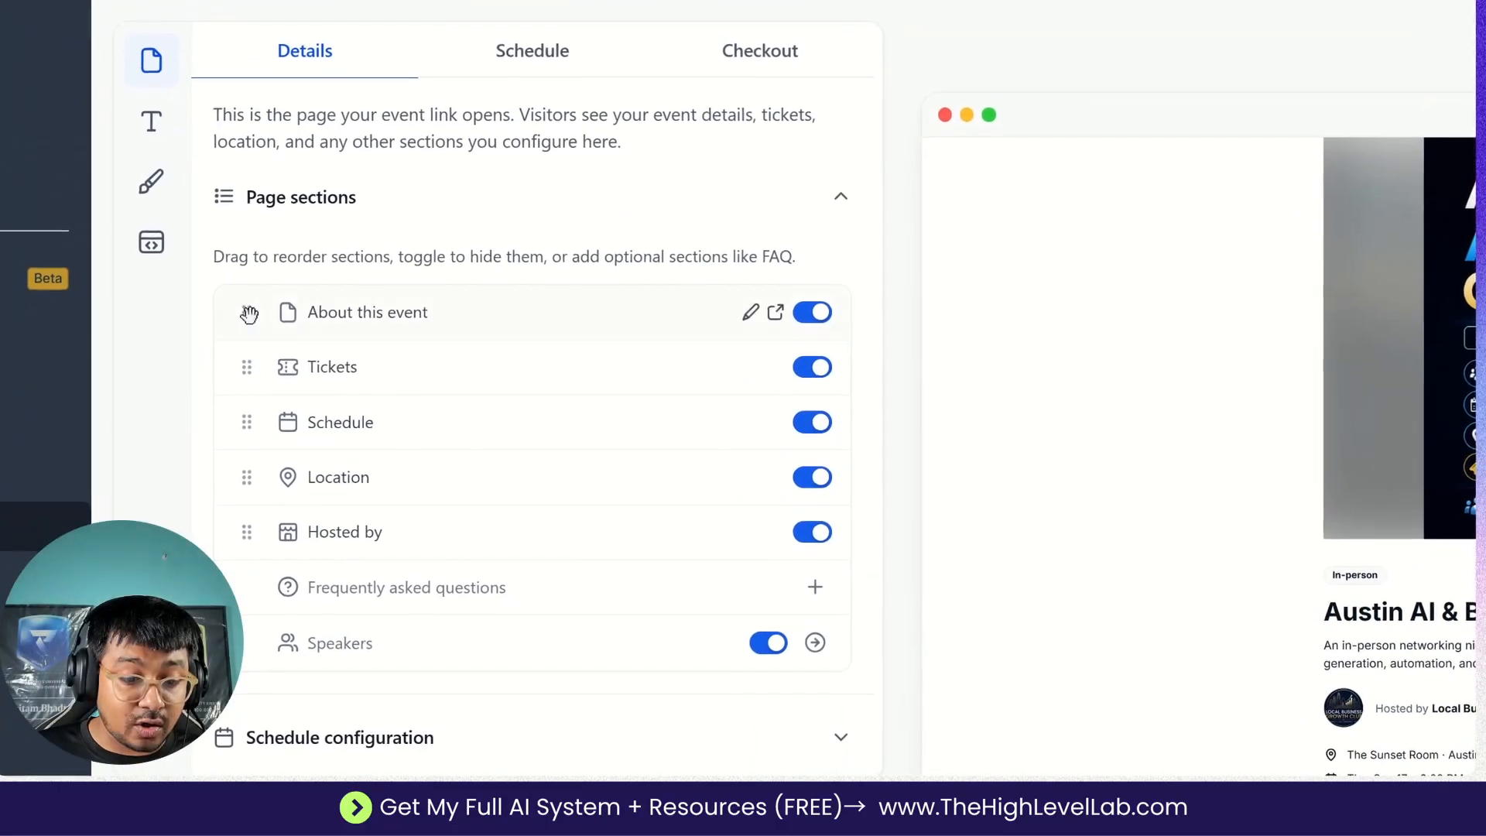
pyautogui.click(250, 313)
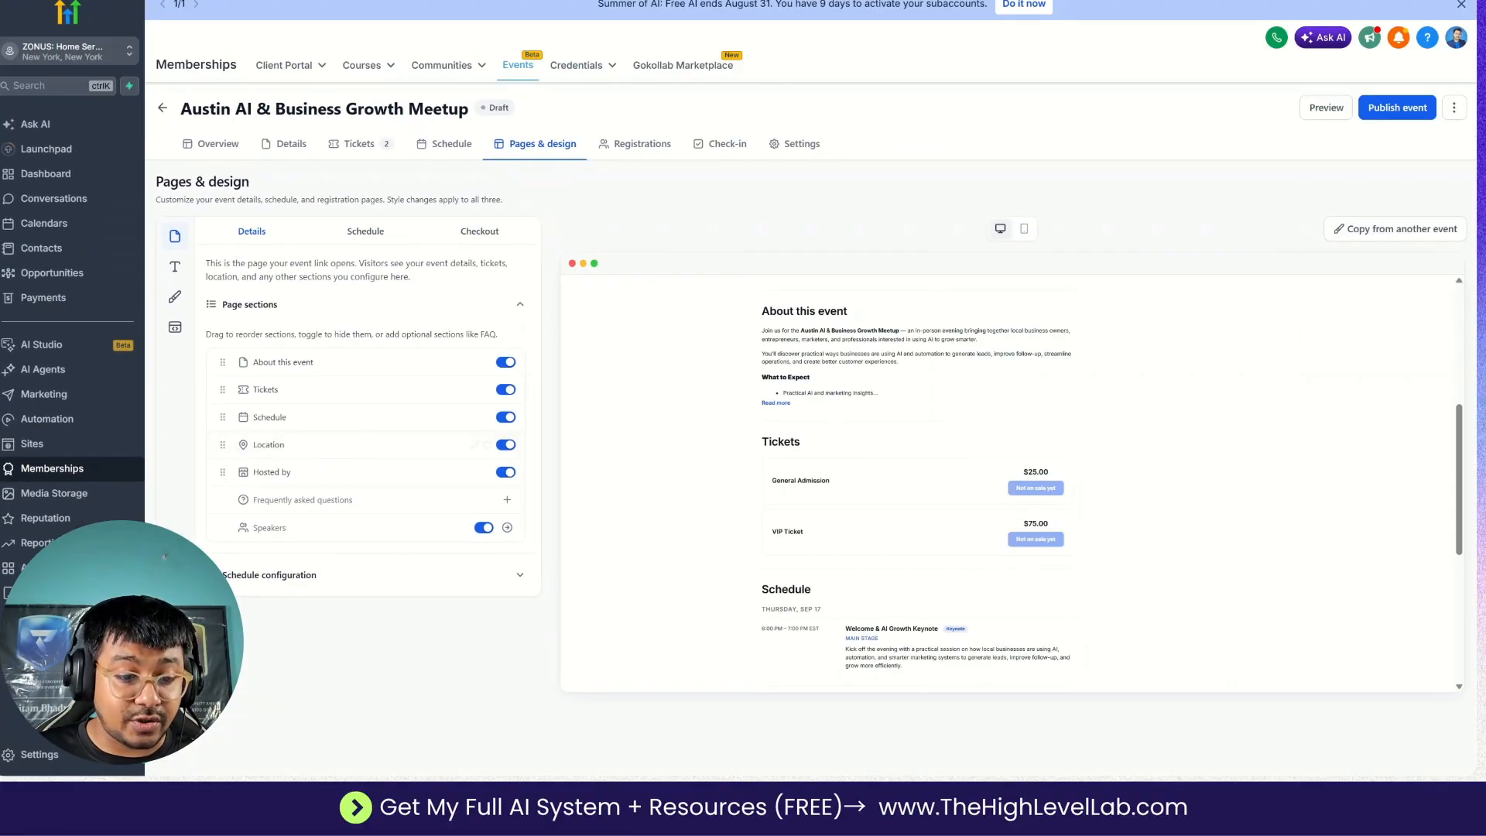
pyautogui.click(369, 232)
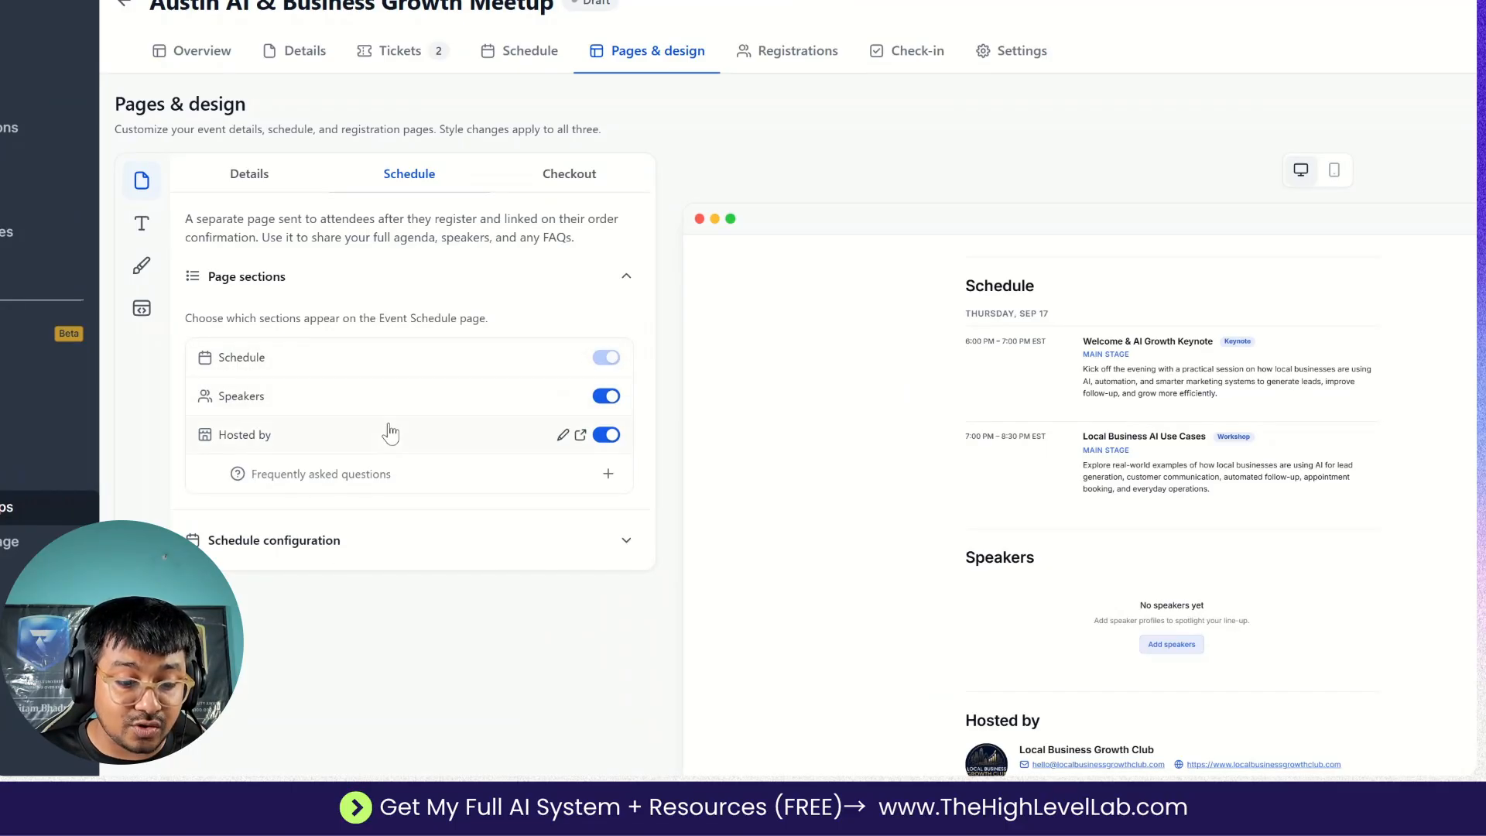
pyautogui.click(305, 542)
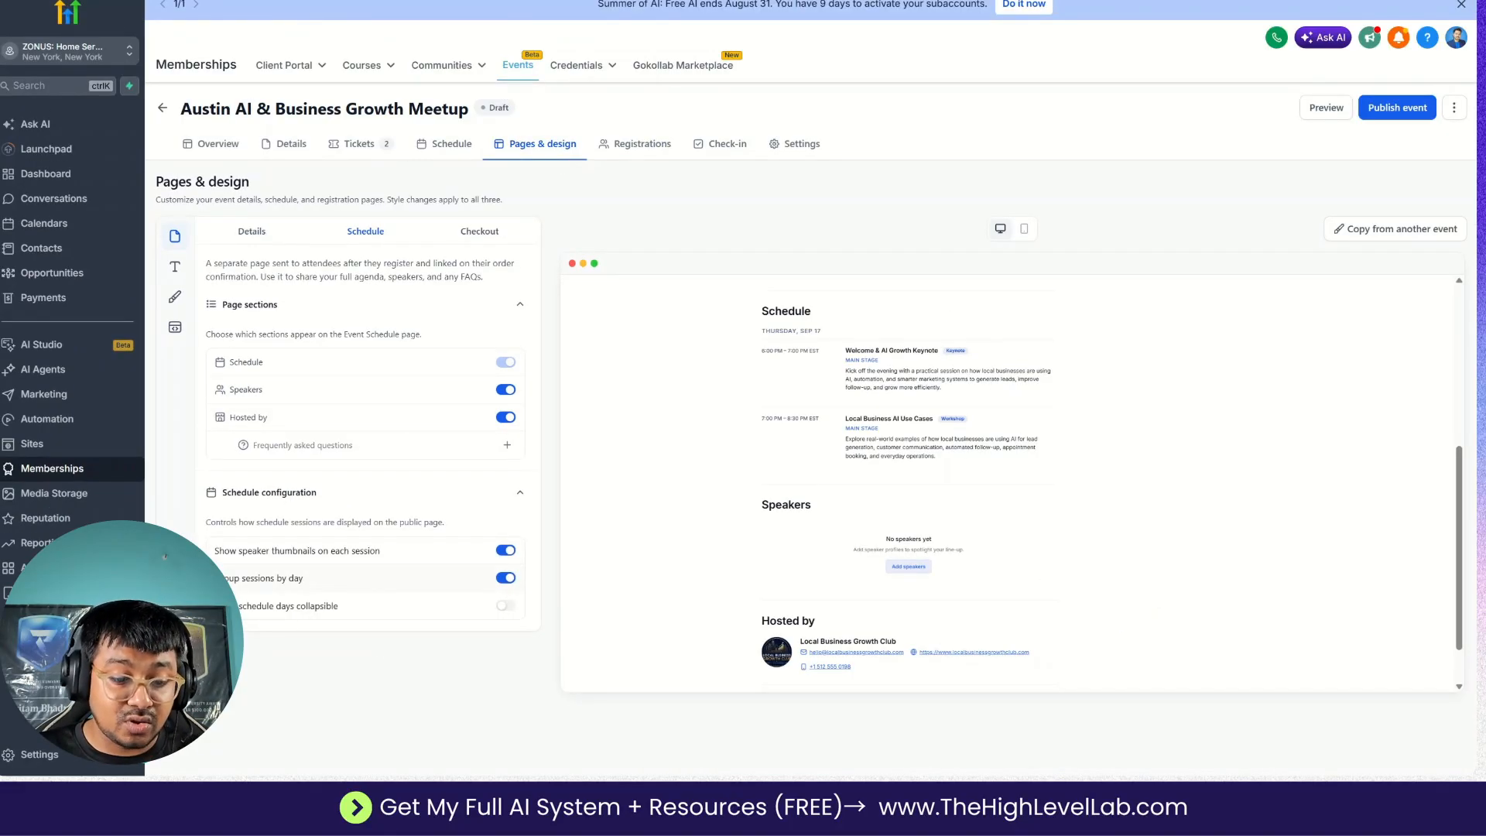
# Examine the Checkout page's form fields, checkout title and coupon settings.
pyautogui.click(480, 231)
pyautogui.click(282, 347)
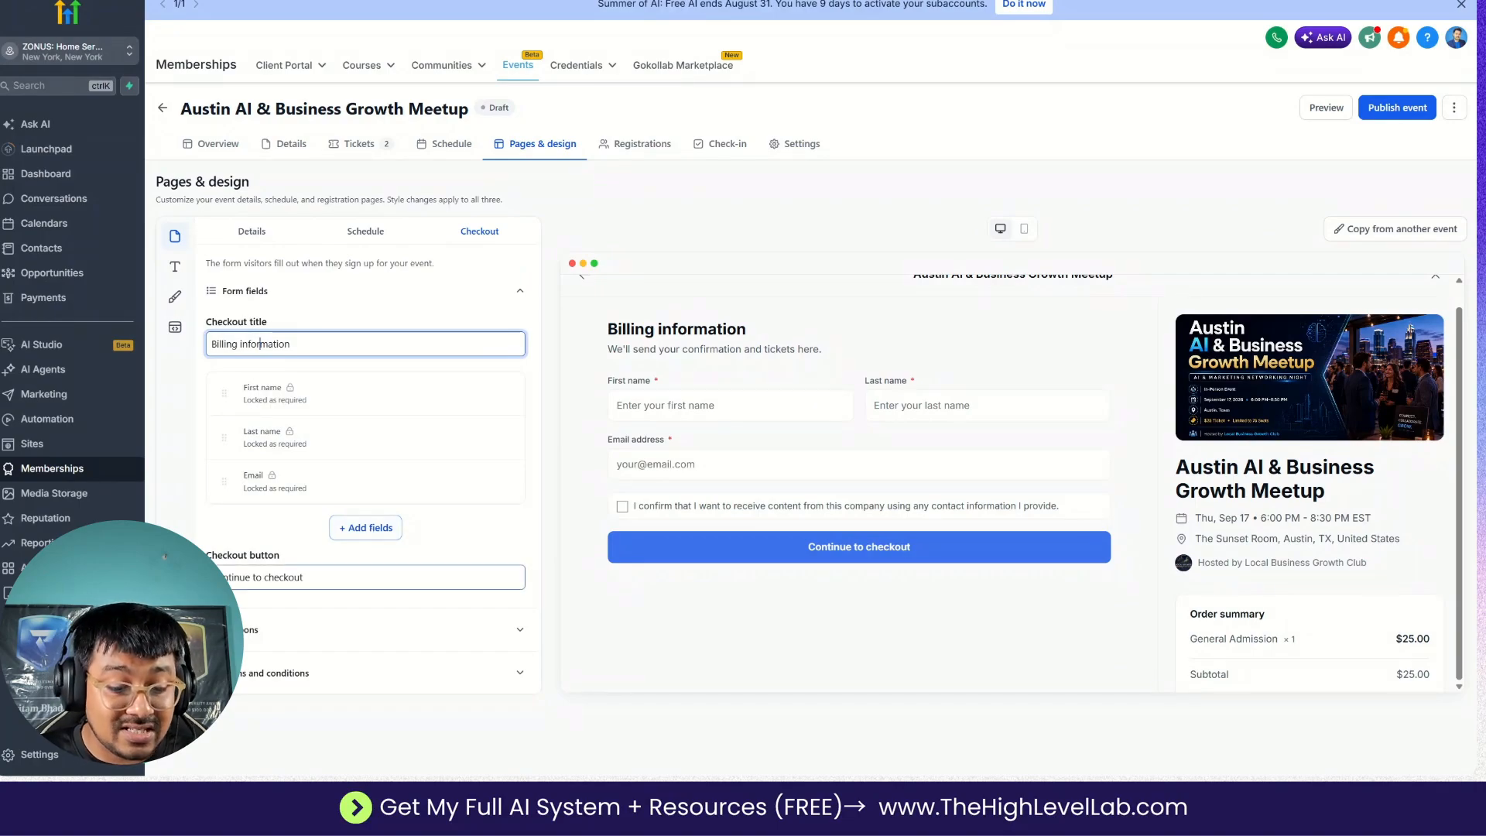
pyautogui.click(520, 629)
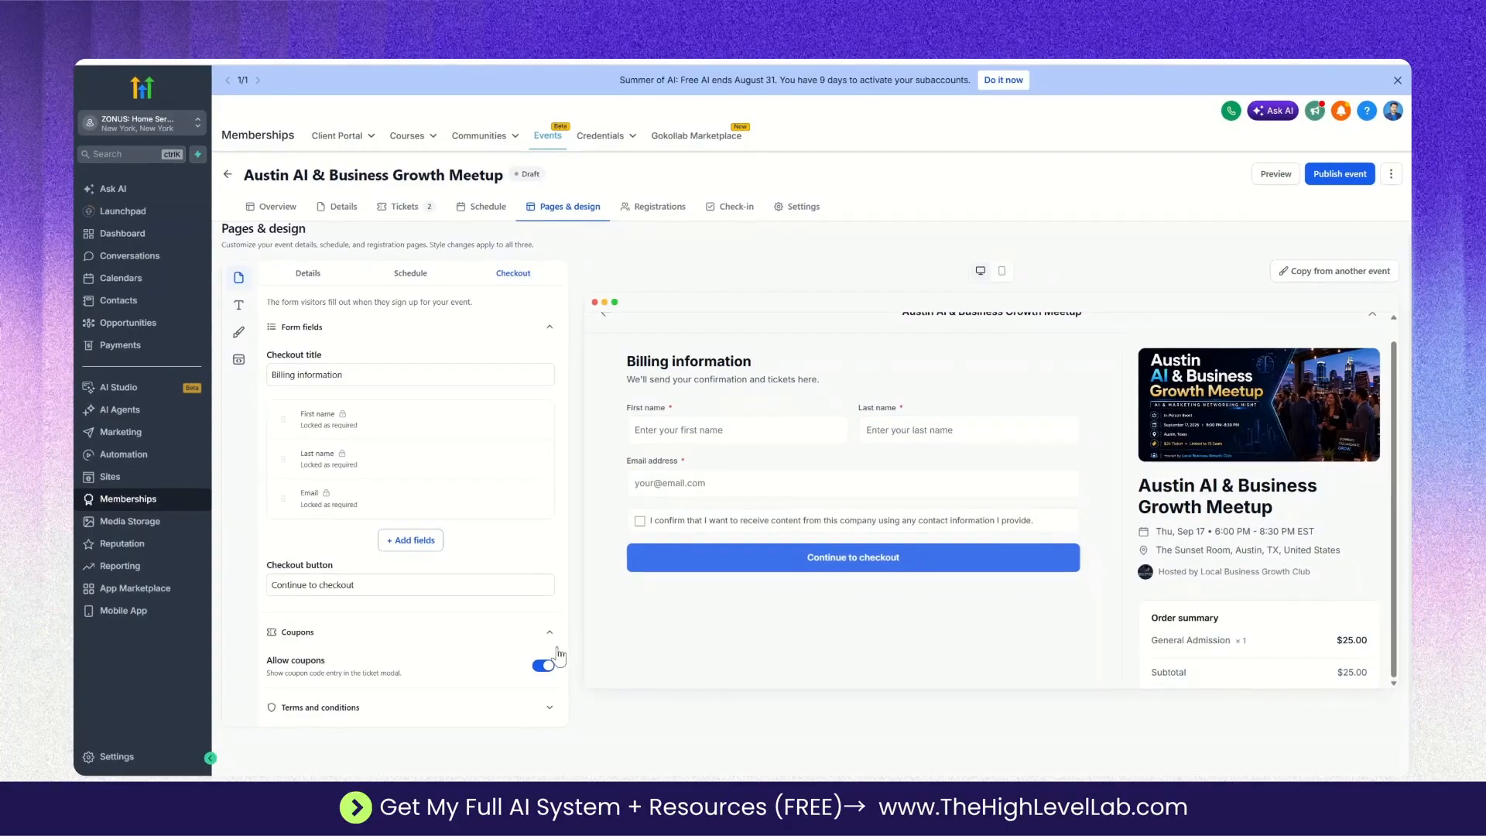
# Switch Allow coupons off and back on to compare the order summary, and view the Terms and conditions options.
pyautogui.scroll(-2, 1232, 595)
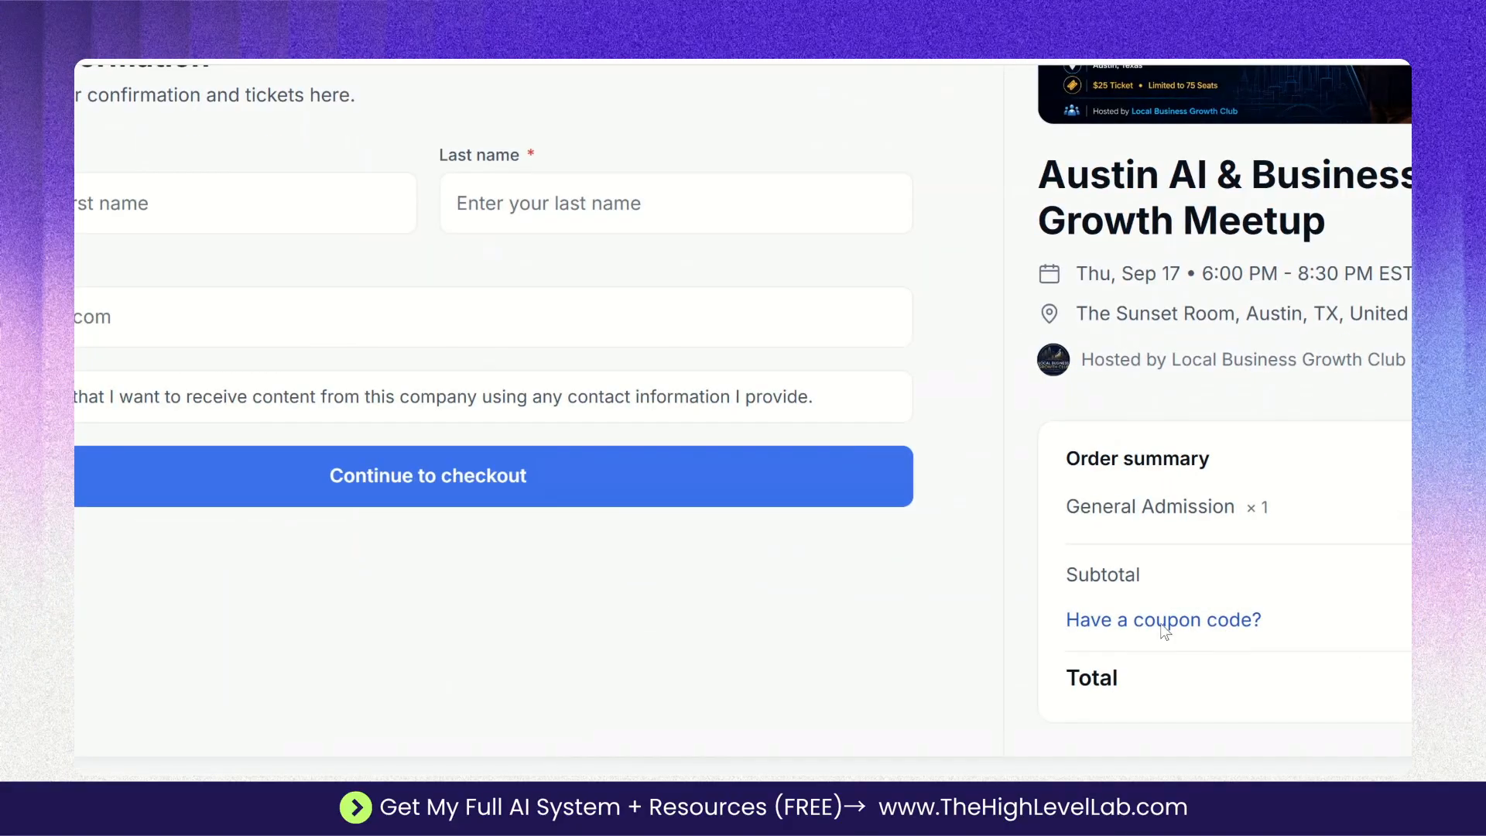
pyautogui.click(545, 667)
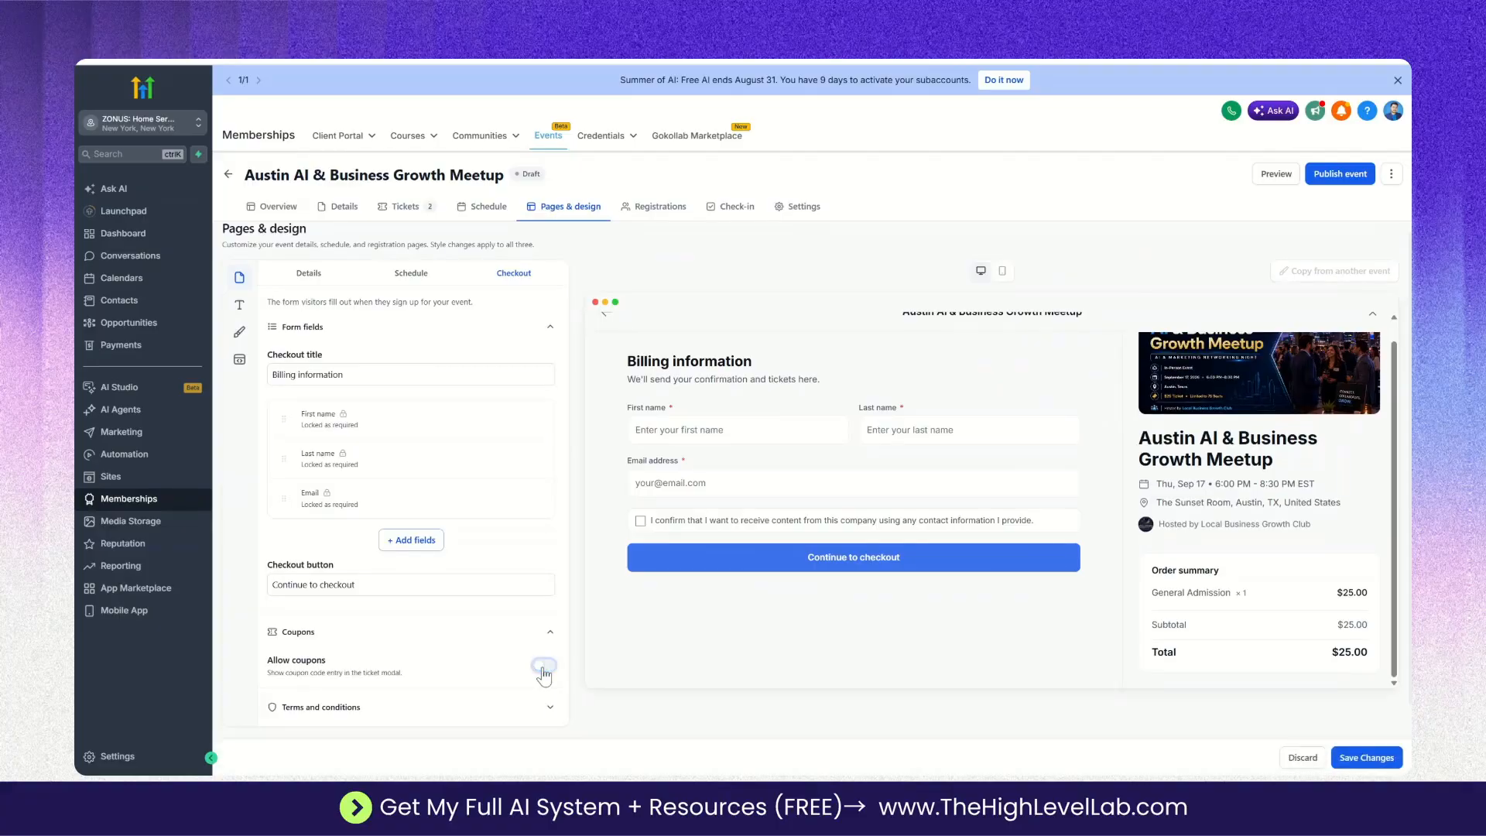
pyautogui.click(544, 665)
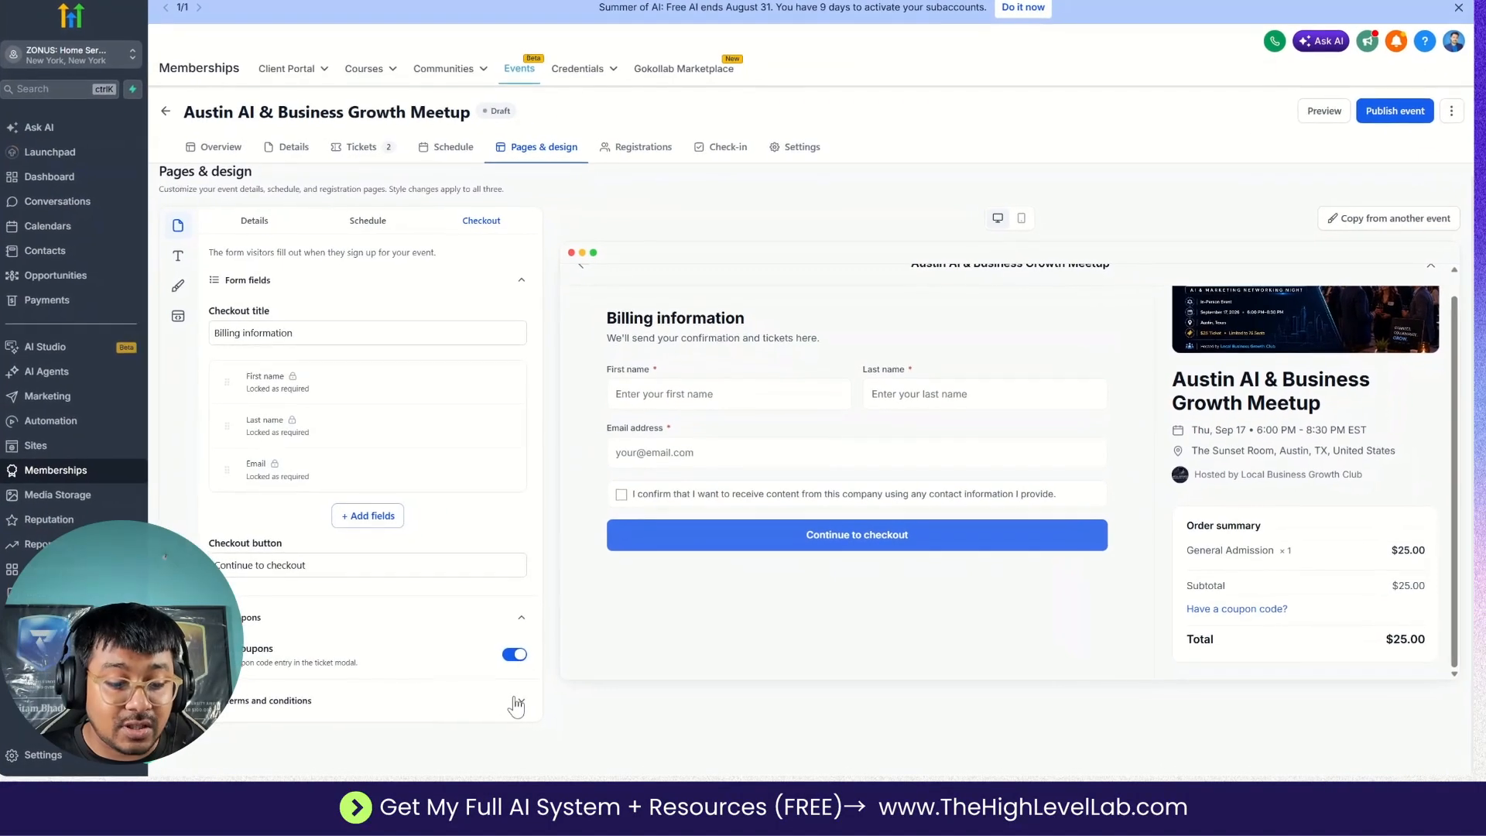
pyautogui.click(517, 703)
pyautogui.scroll(-4, 379, 620)
pyautogui.scroll(4, 314, 520)
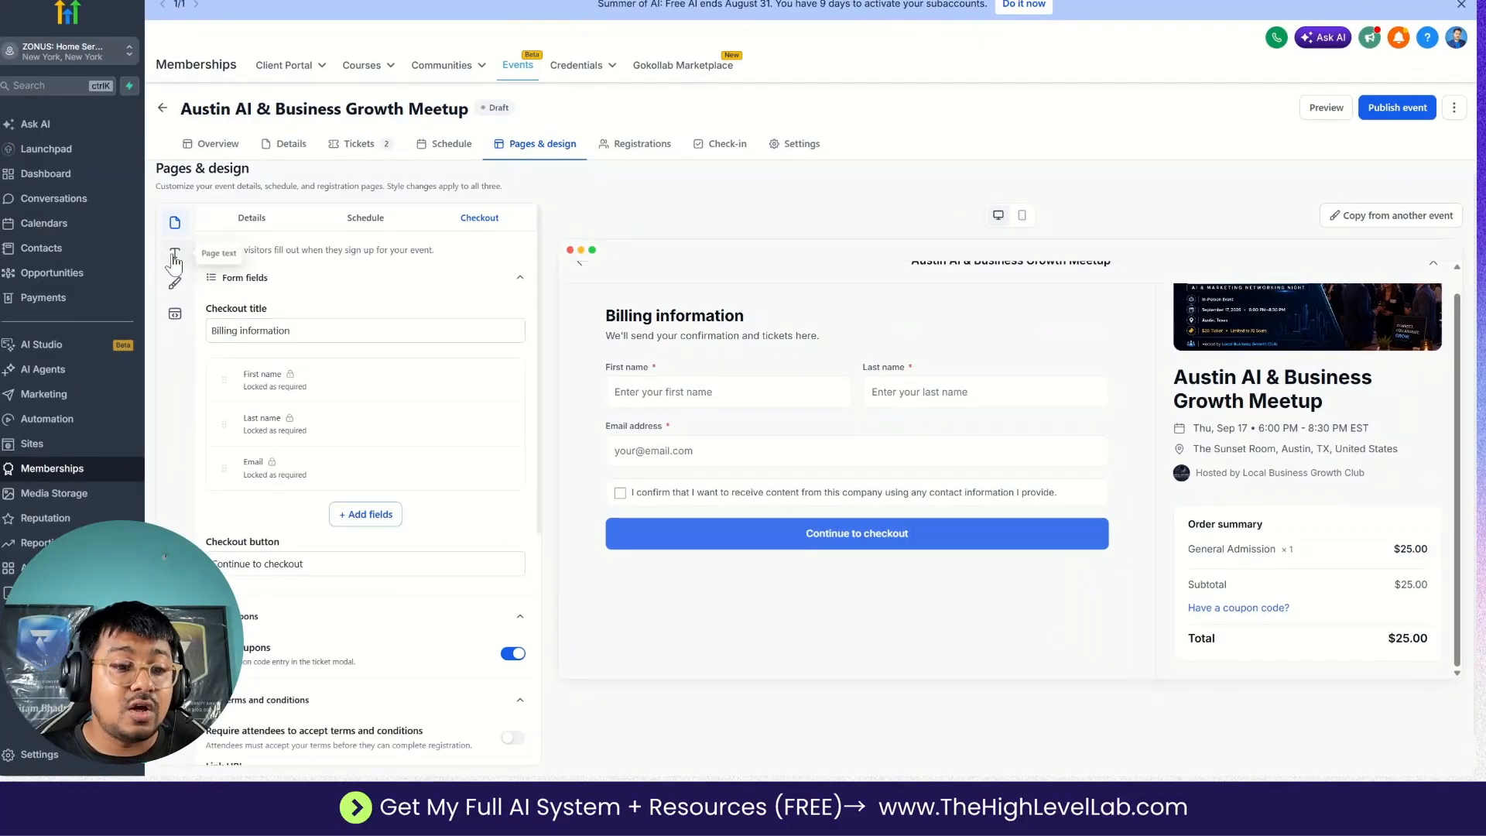
# Examine the page text settings for billing and payment, the color and layout styling, and the custom CSS options.
pyautogui.click(174, 259)
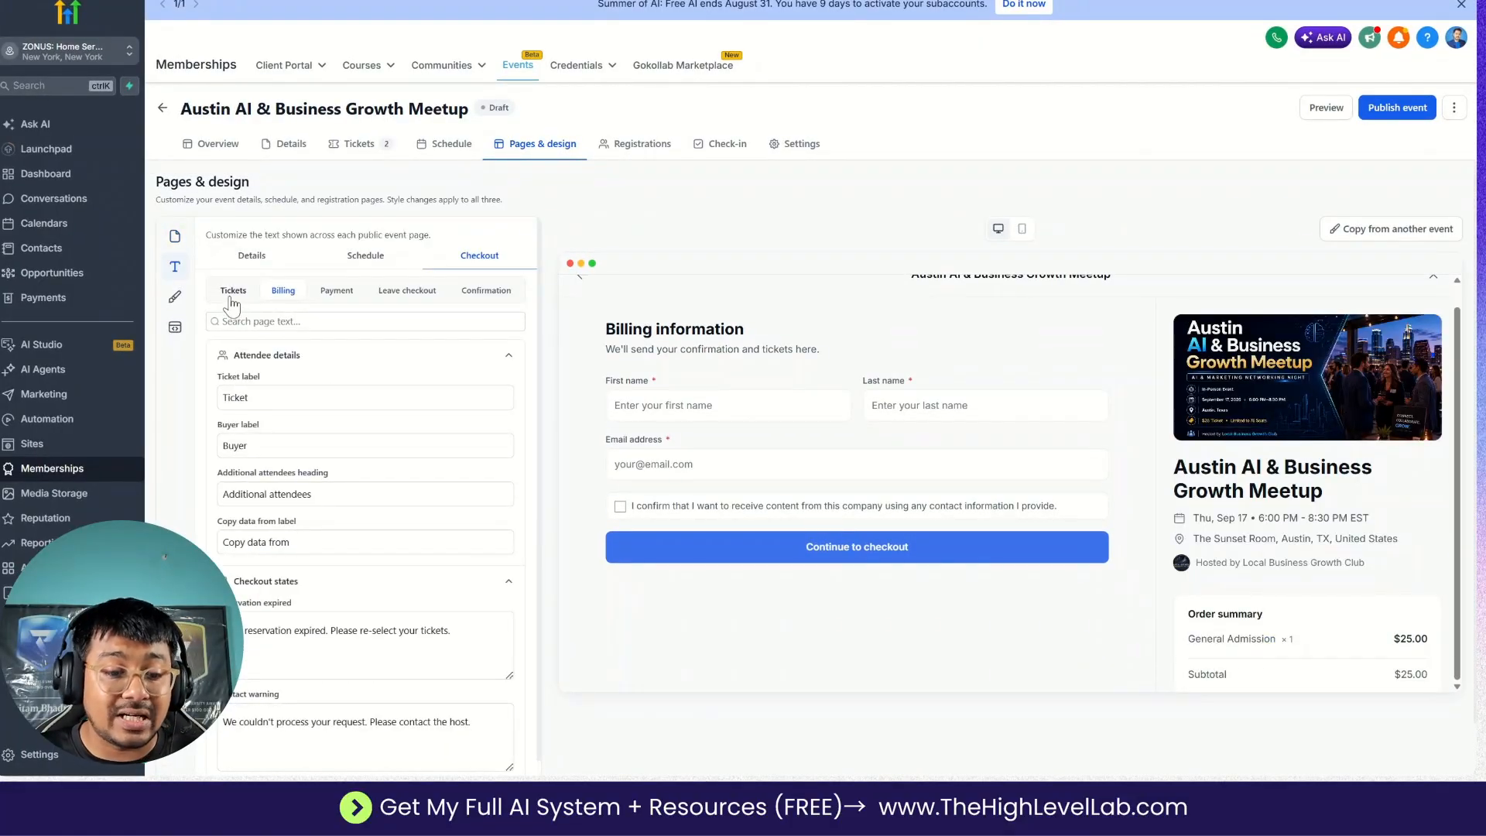
pyautogui.click(337, 291)
pyautogui.scroll(-2, 363, 503)
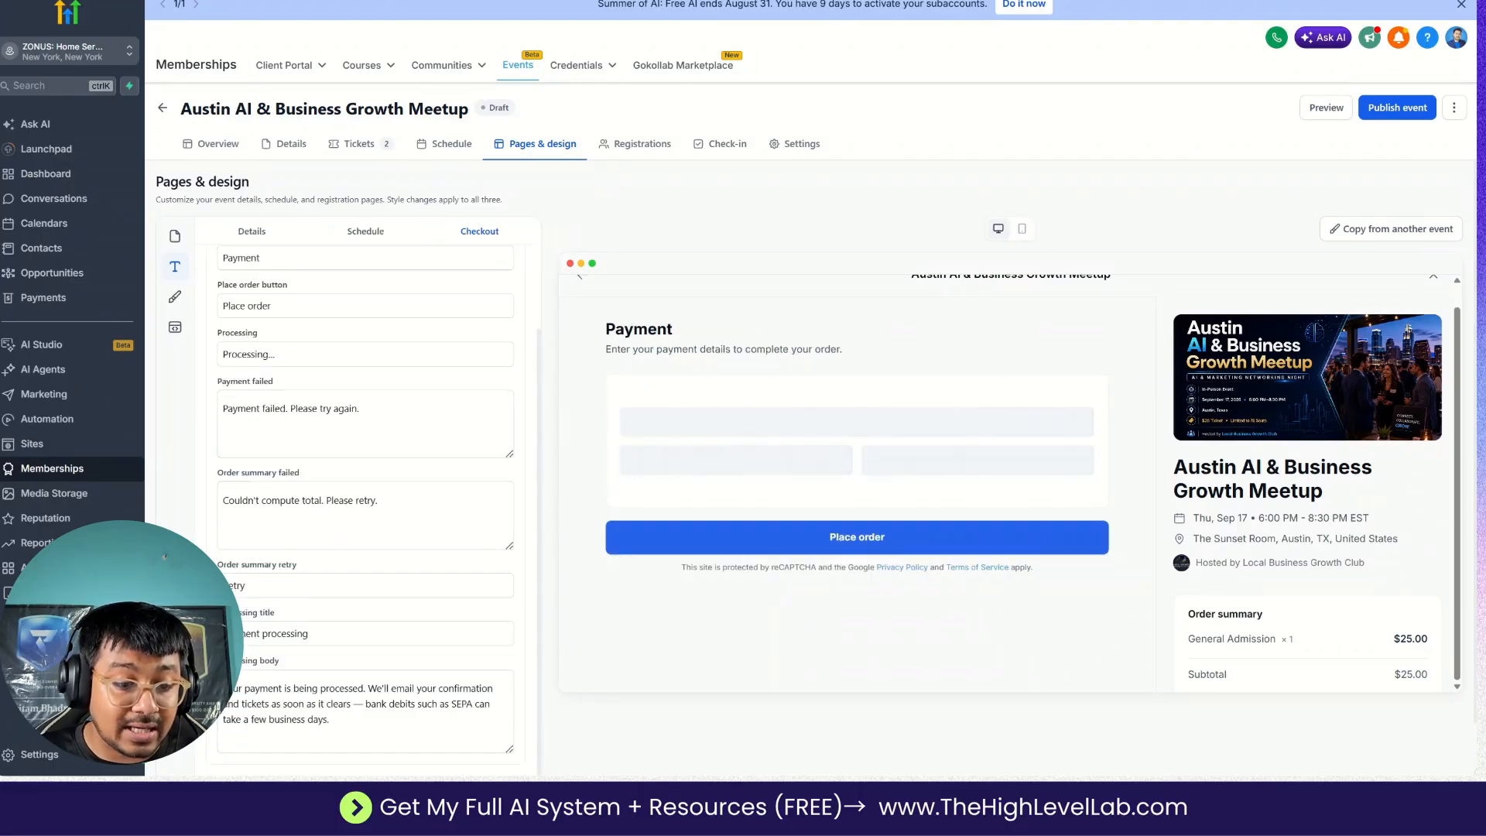
pyautogui.click(175, 298)
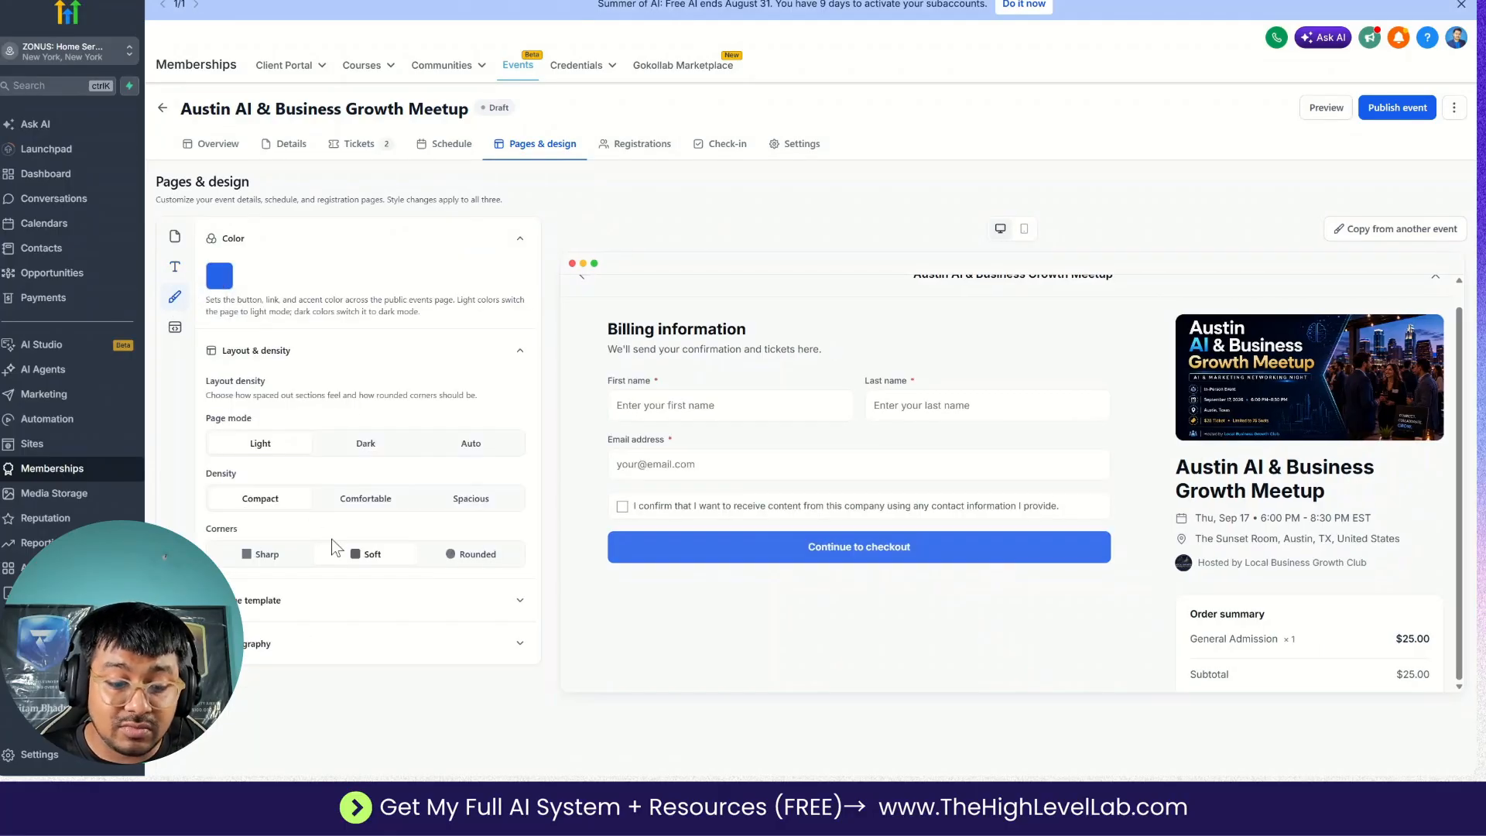
pyautogui.click(175, 327)
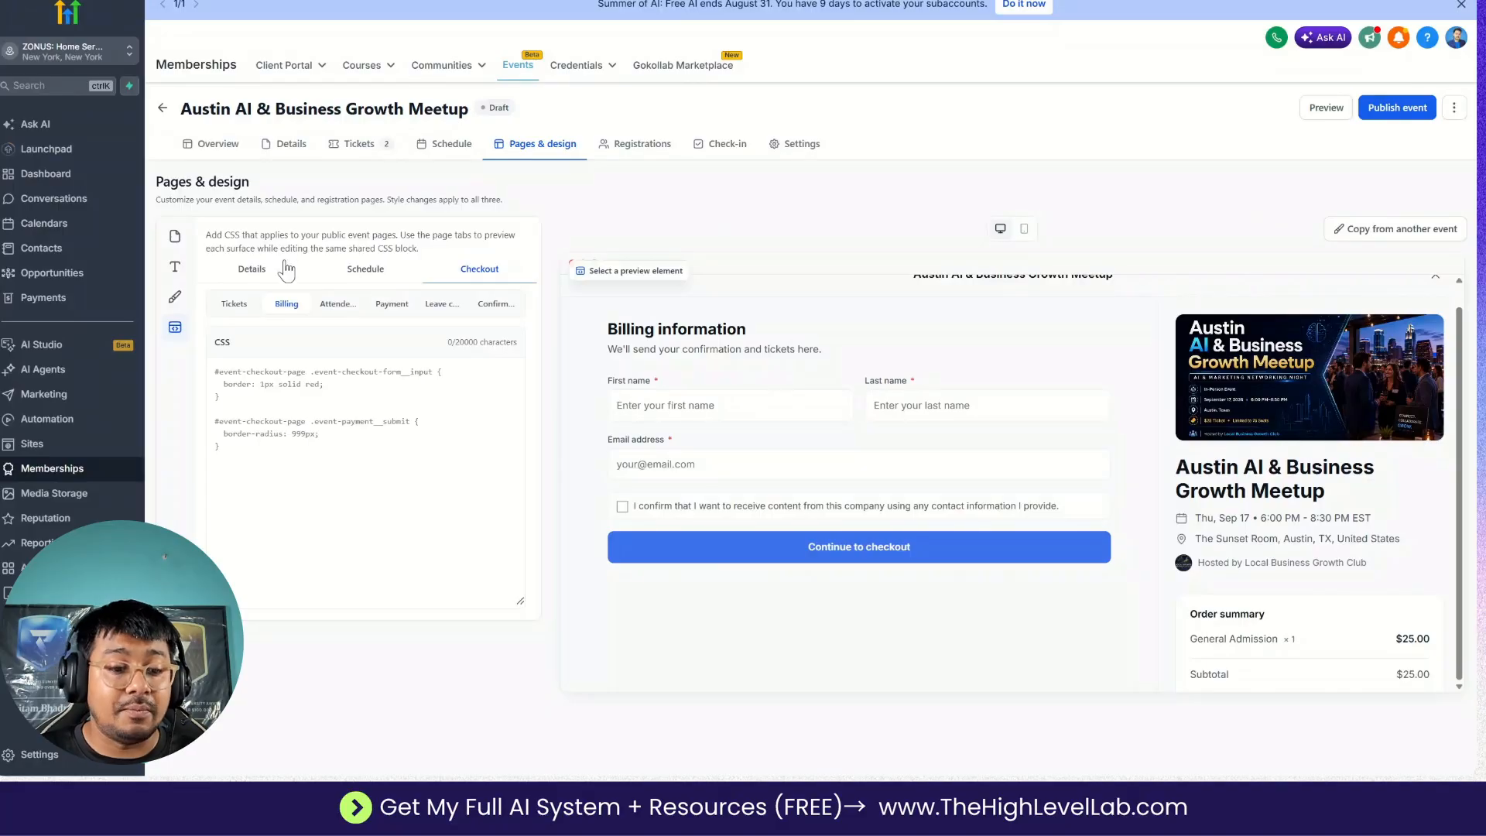
# Return to the Checkout page's form settings and publish the event.
pyautogui.click(175, 236)
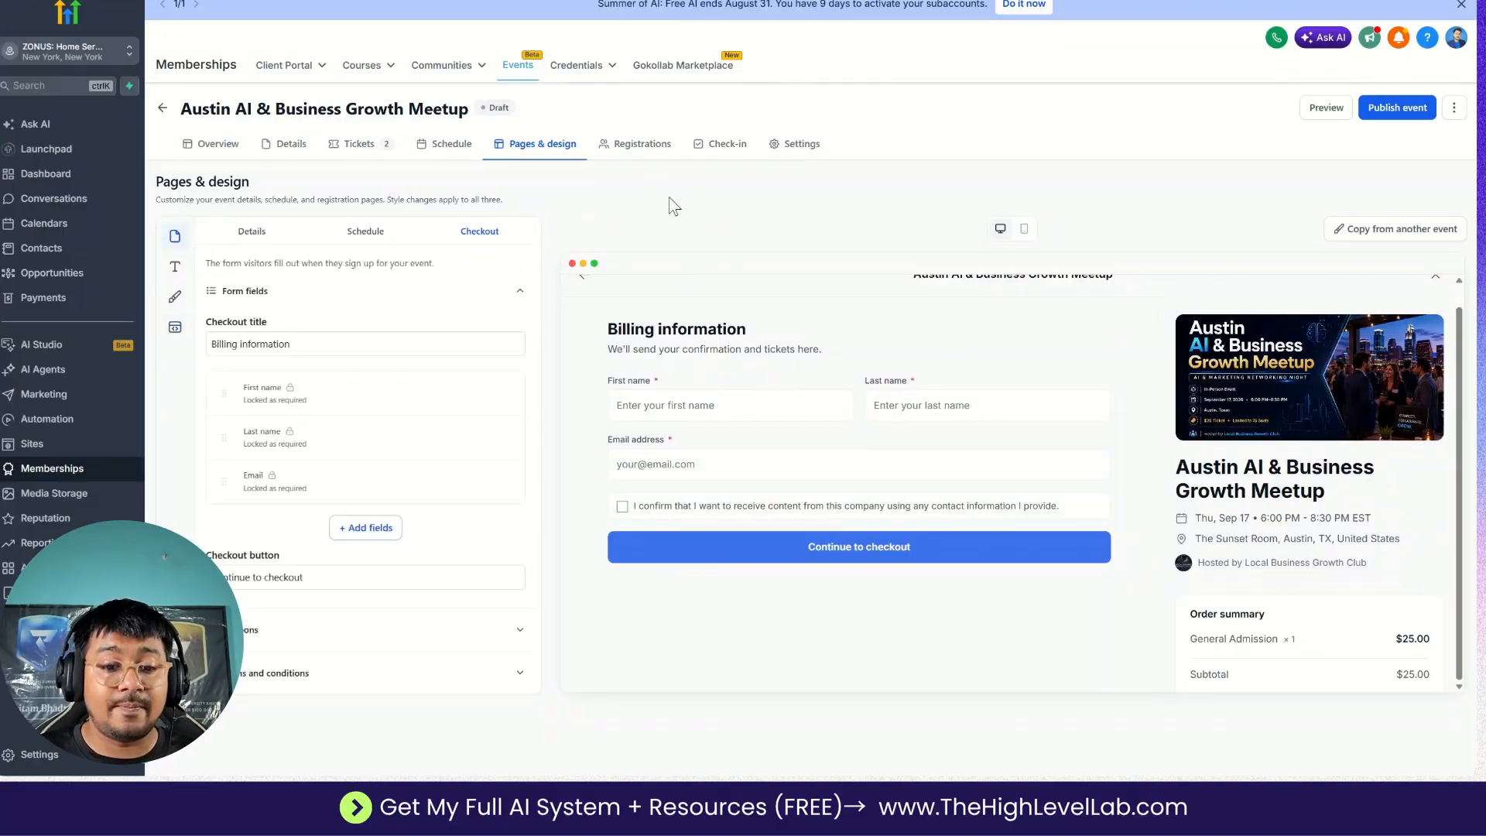
pyautogui.click(1385, 116)
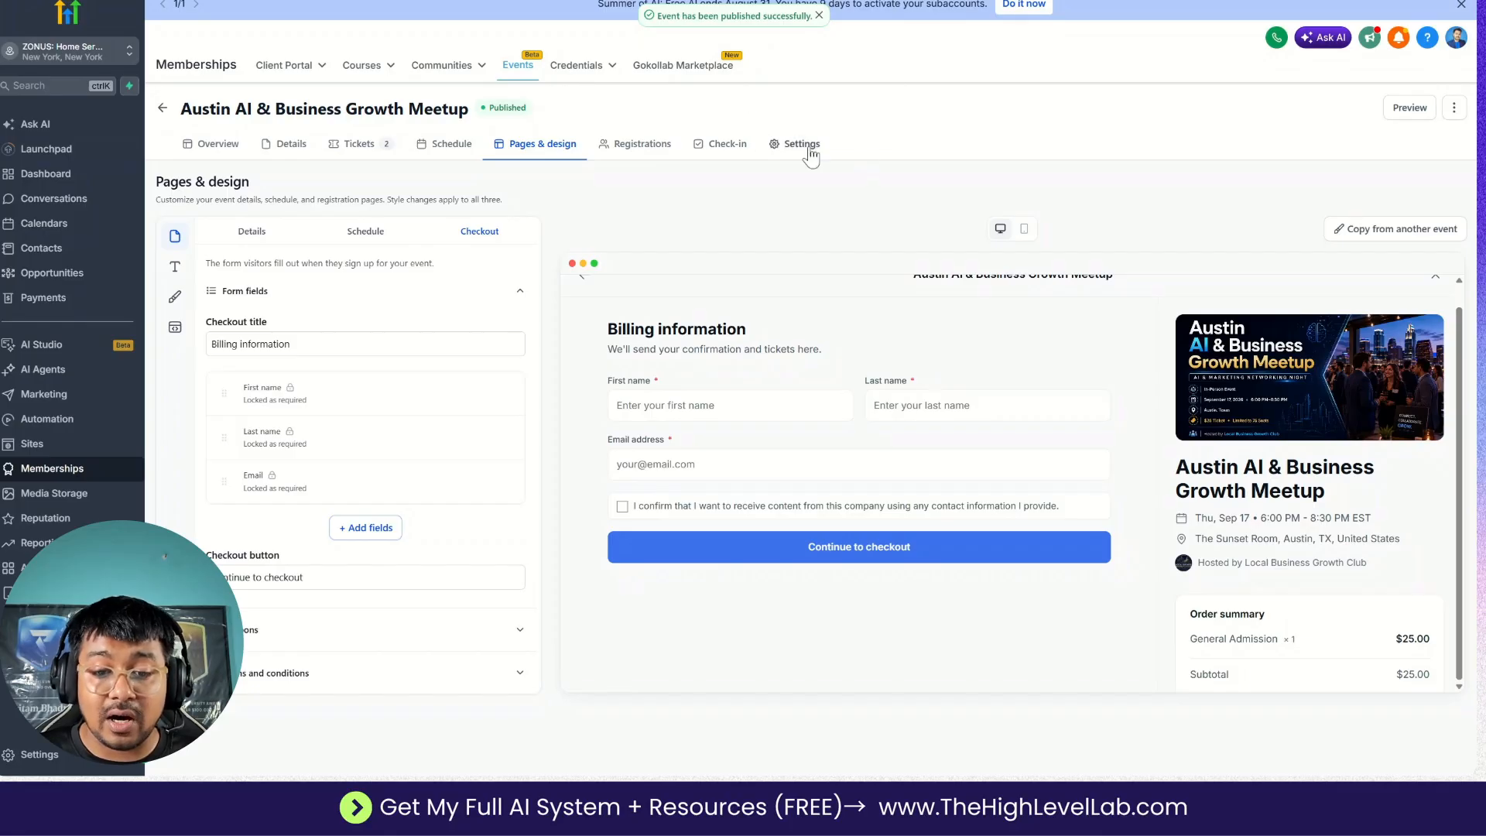
# Preview the published event page and examine its full description, tickets, schedule and location.
pyautogui.click(1404, 126)
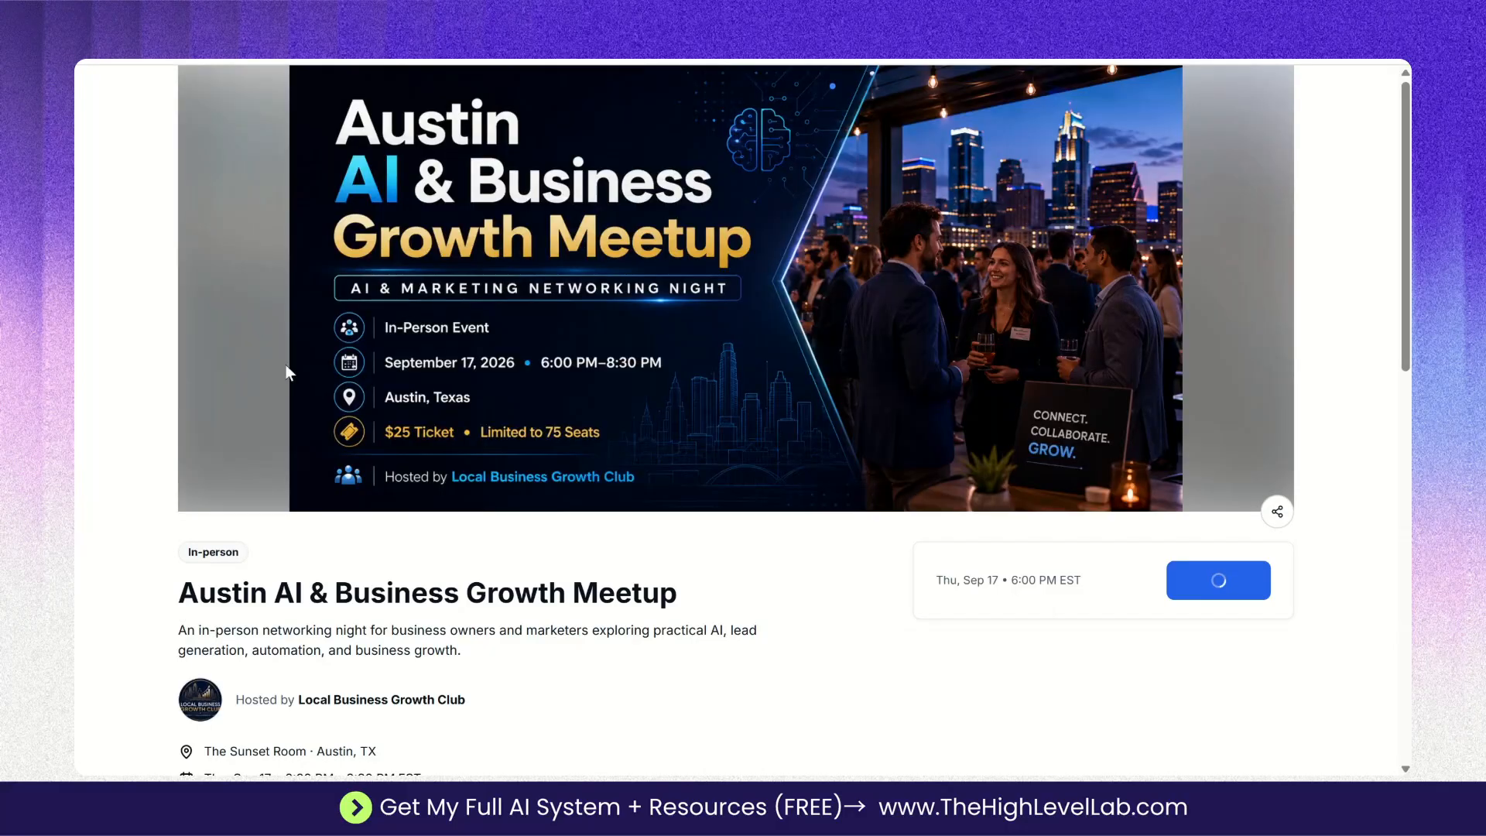
pyautogui.scroll(-1, 583, 472)
pyautogui.scroll(-4, 853, 570)
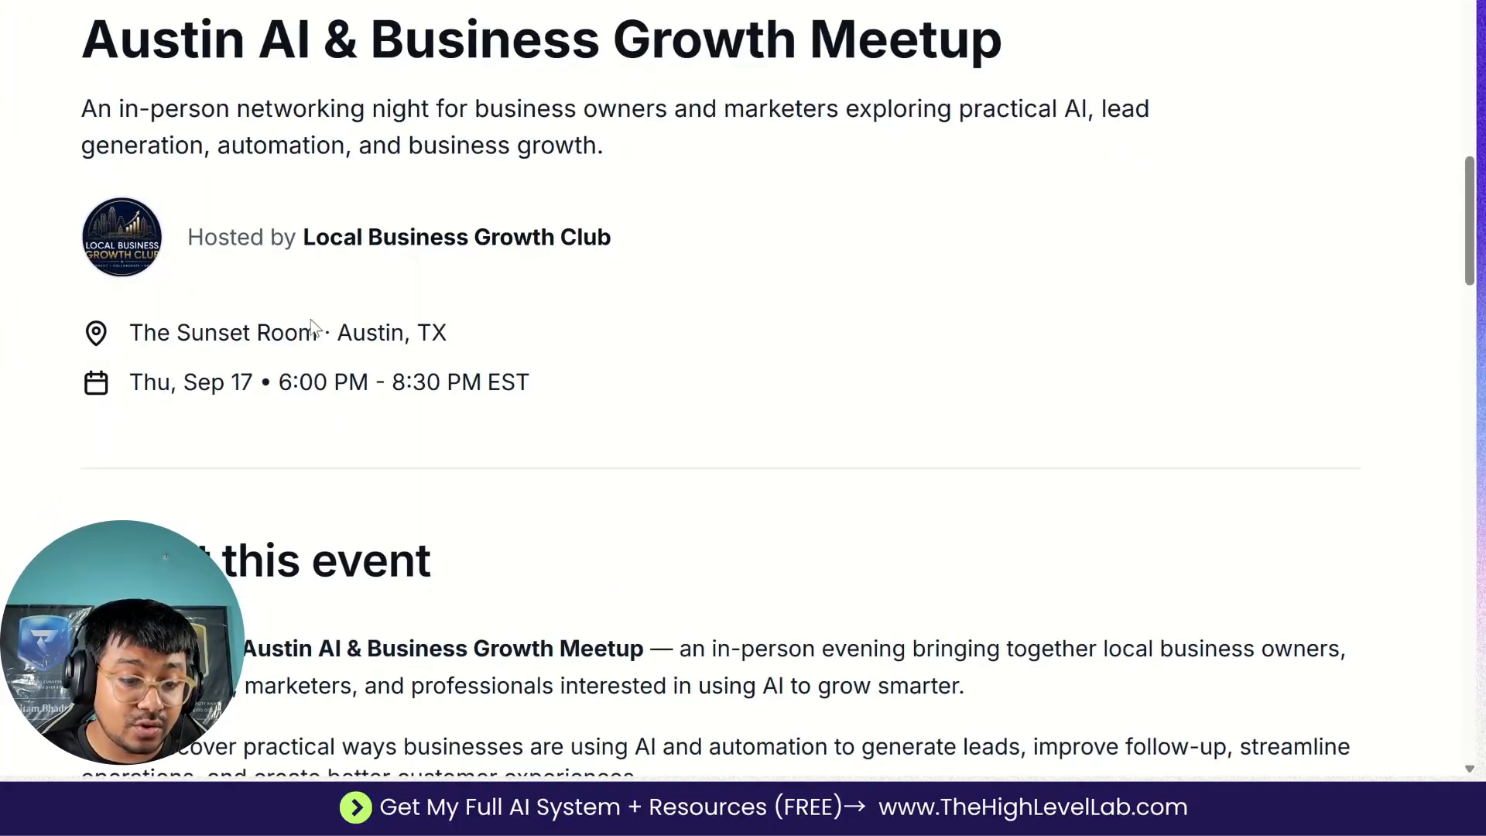
pyautogui.scroll(-5, 352, 453)
pyautogui.scroll(-3, 351, 453)
pyautogui.click(168, 471)
pyautogui.scroll(-4, 326, 317)
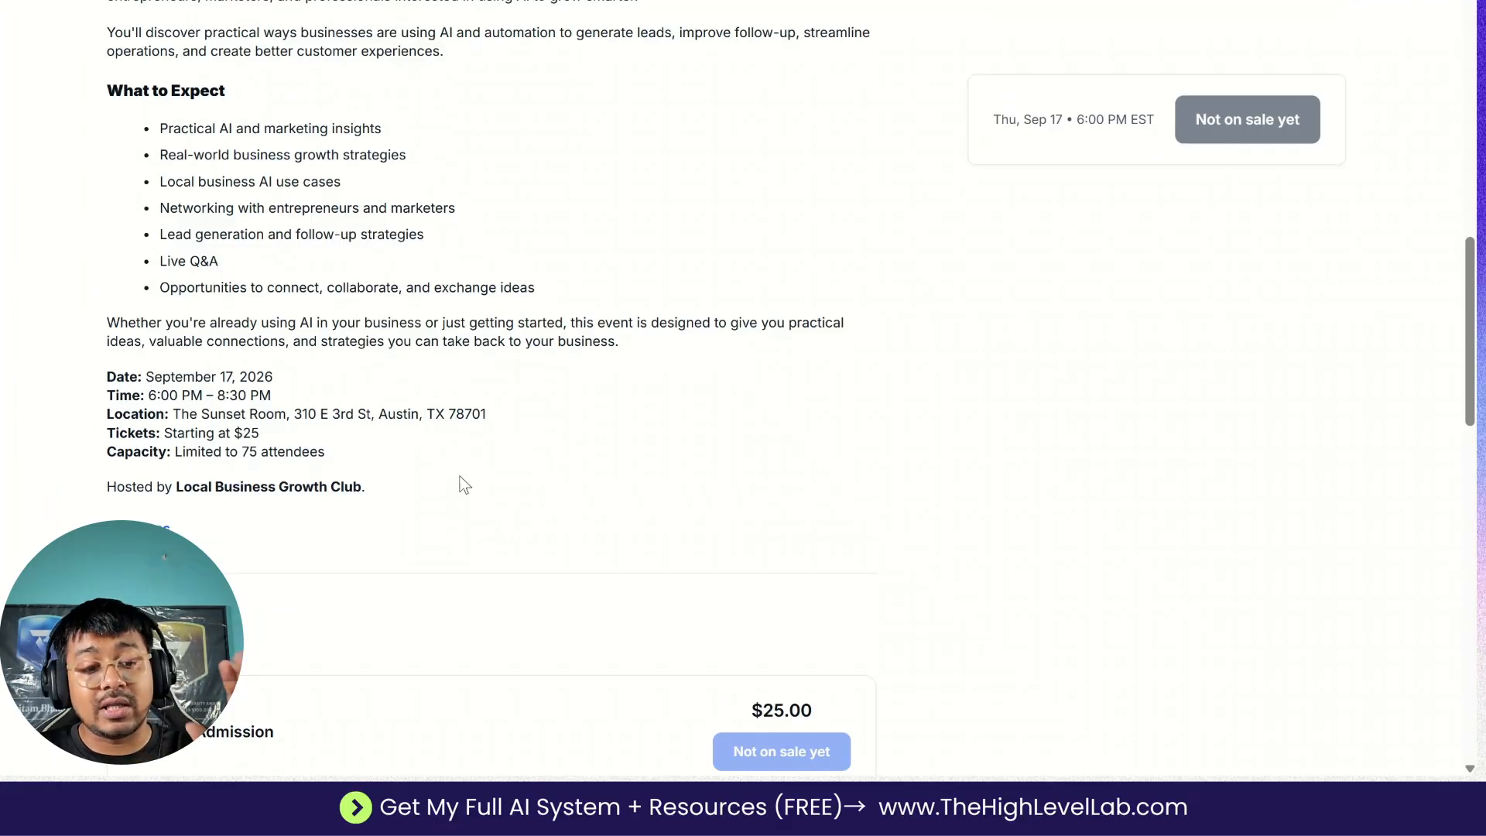
pyautogui.scroll(-5, 603, 462)
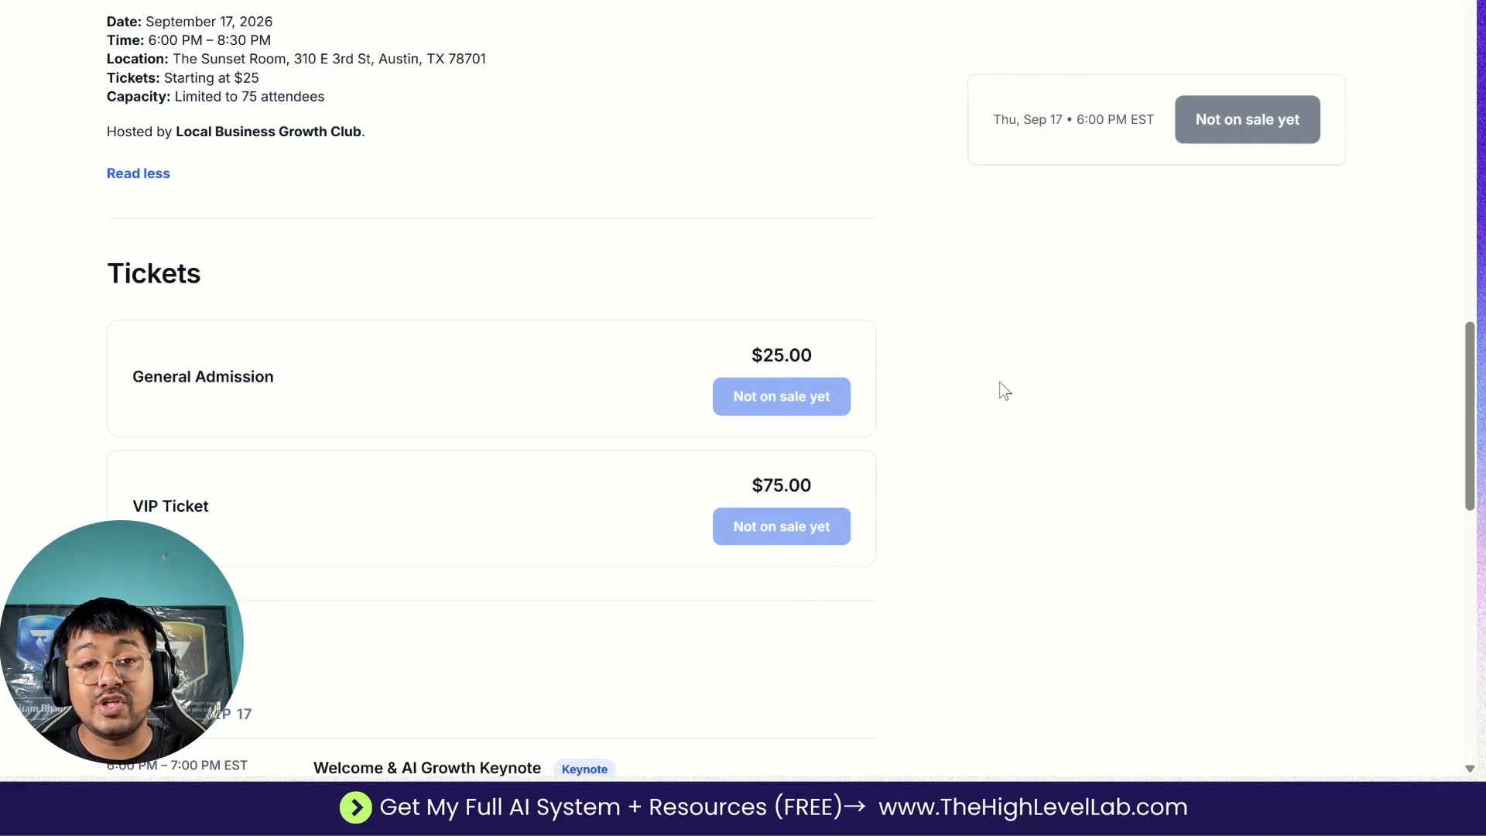
pyautogui.scroll(-7, 273, 240)
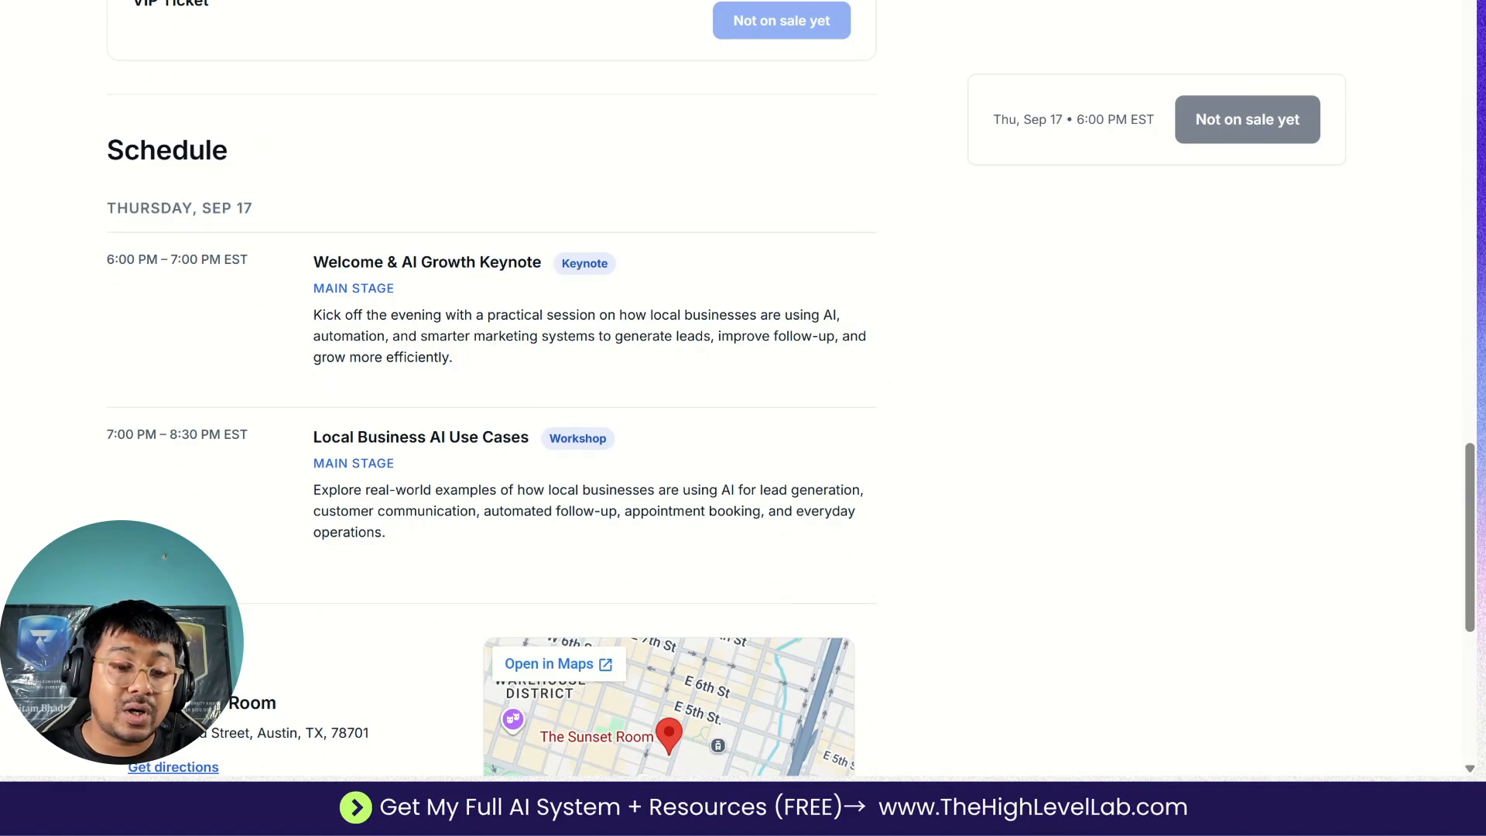
pyautogui.scroll(-2, 495, 387)
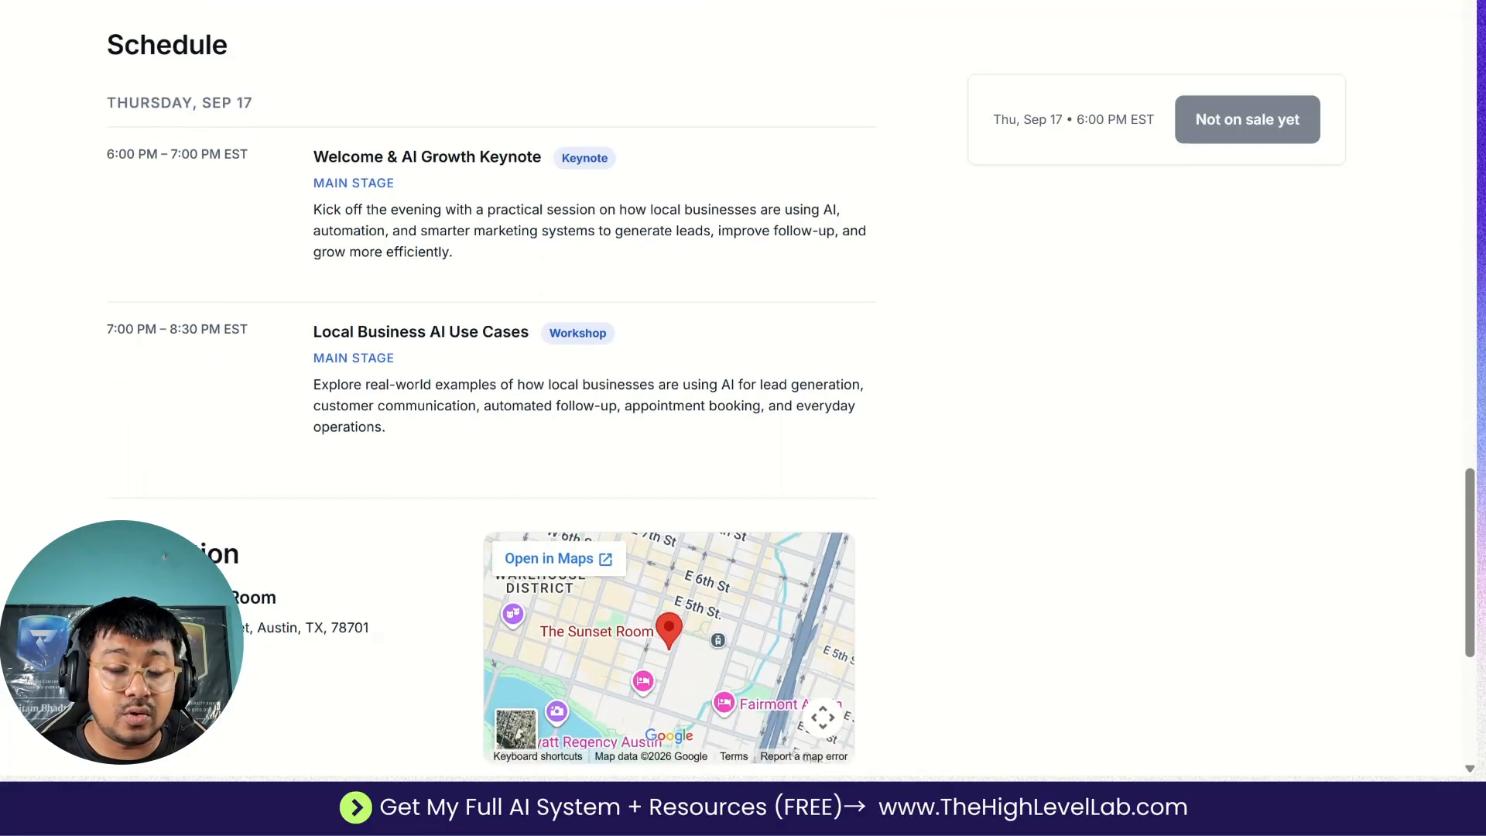
pyautogui.scroll(-4, 468, 494)
pyautogui.scroll(20, 467, 494)
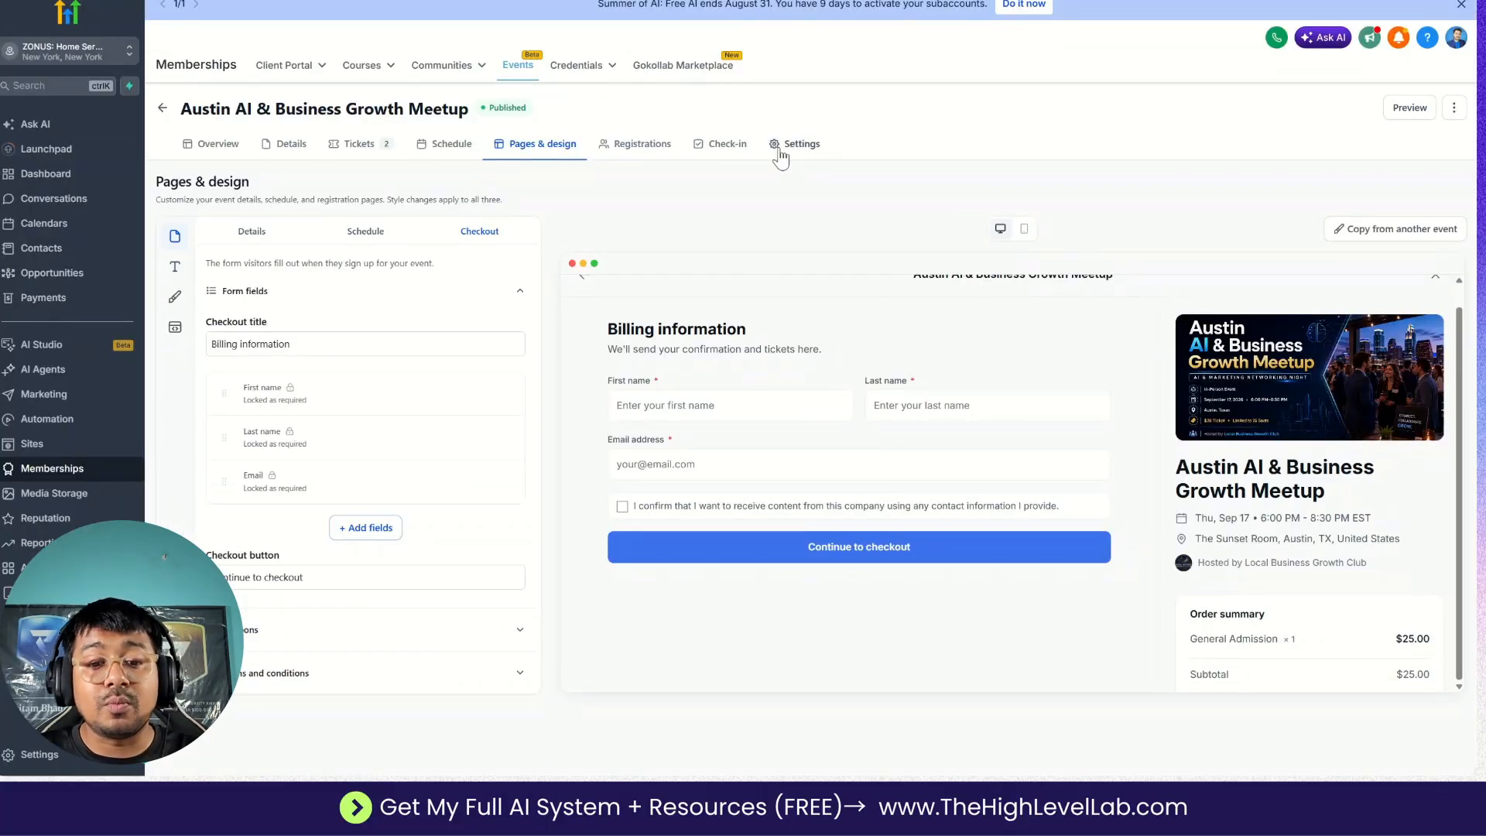
# Examine the event's registration settings for deadline, capacity, check-in and timezone, and view its payment settings.
pyautogui.click(780, 155)
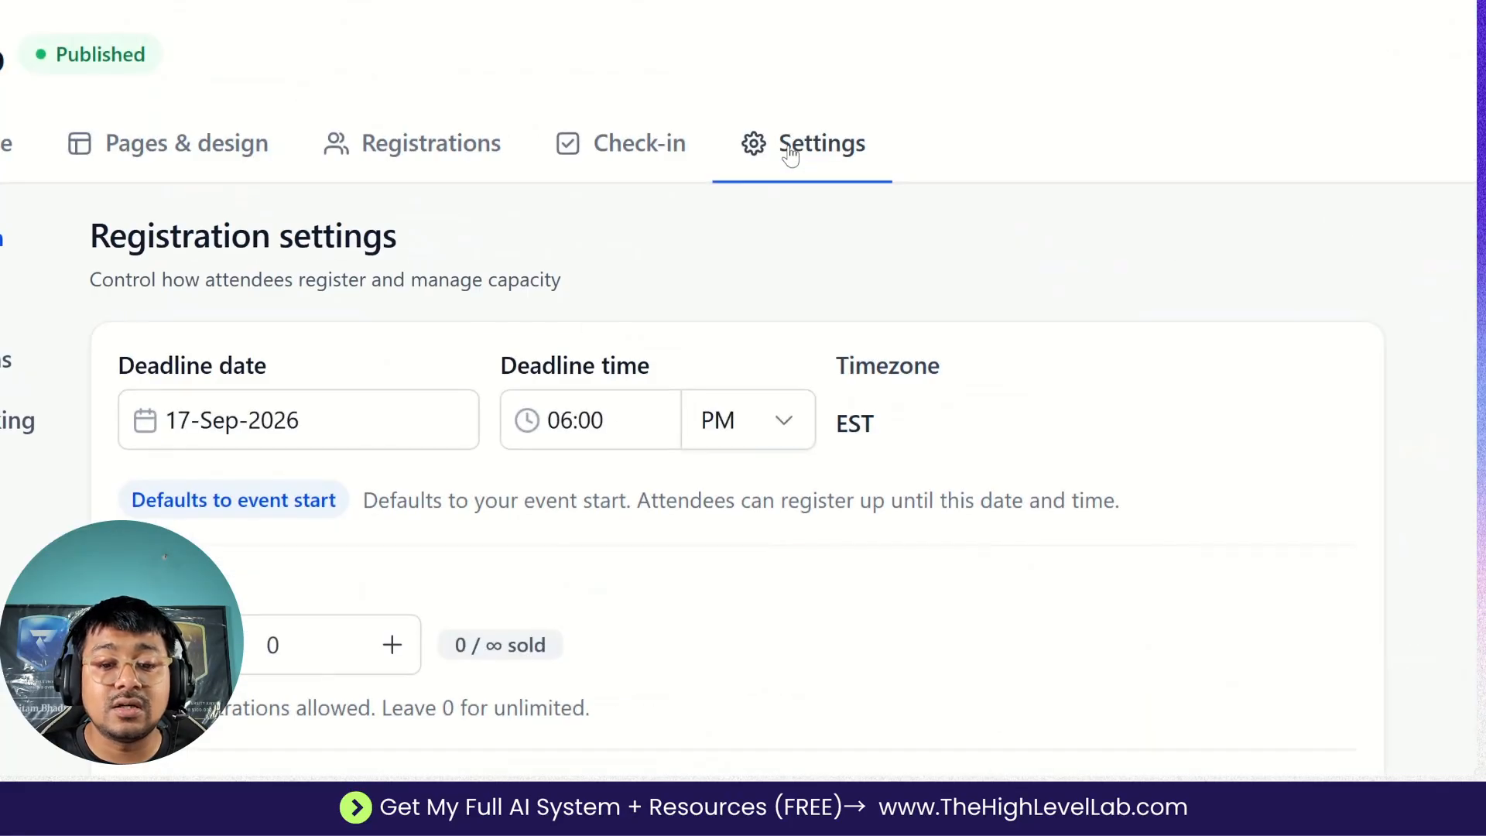
pyautogui.scroll(-1, 740, 467)
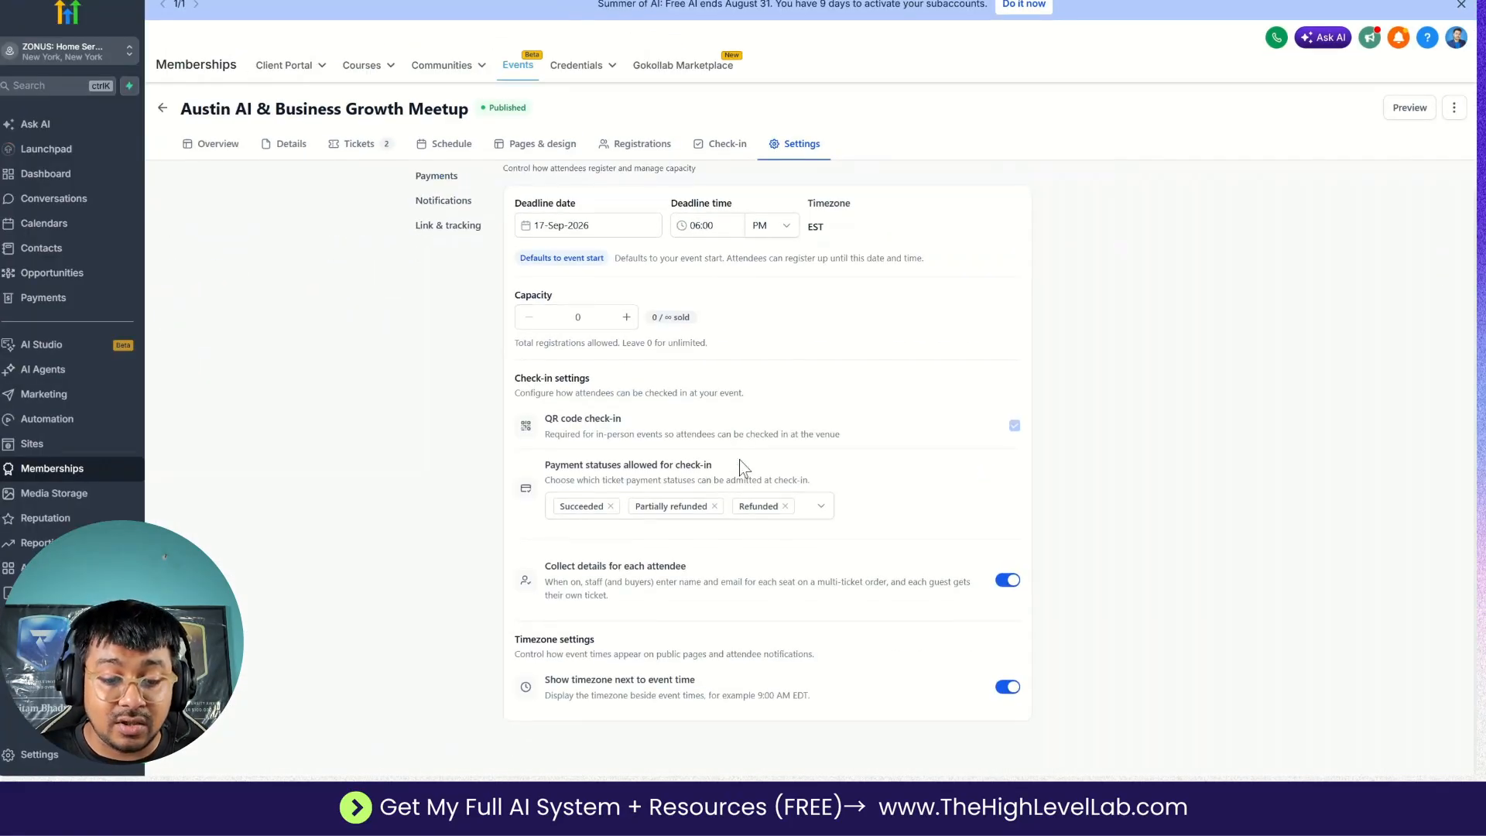
pyautogui.scroll(1, 740, 467)
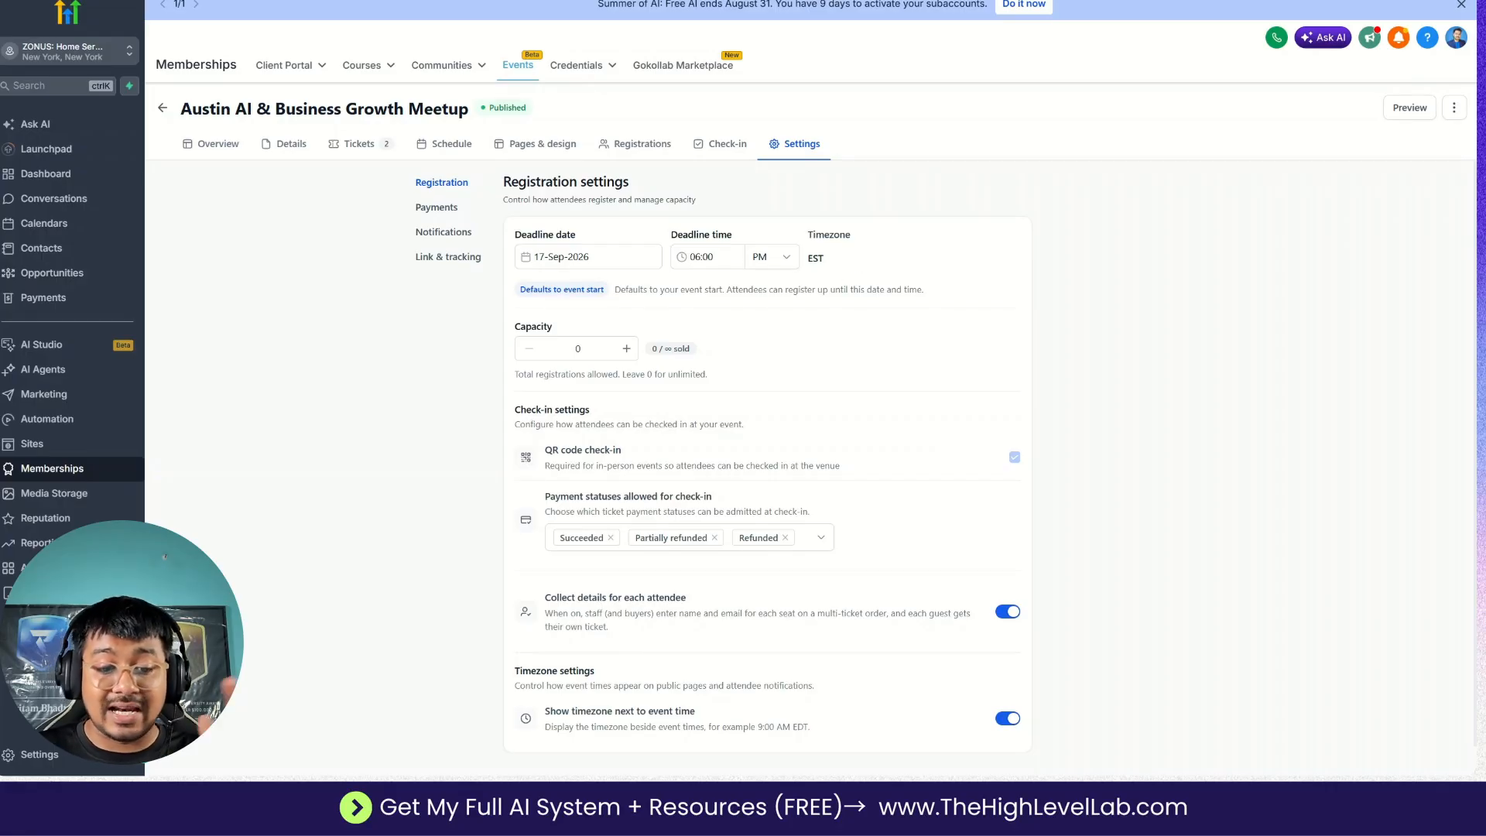
pyautogui.scroll(-1, 725, 466)
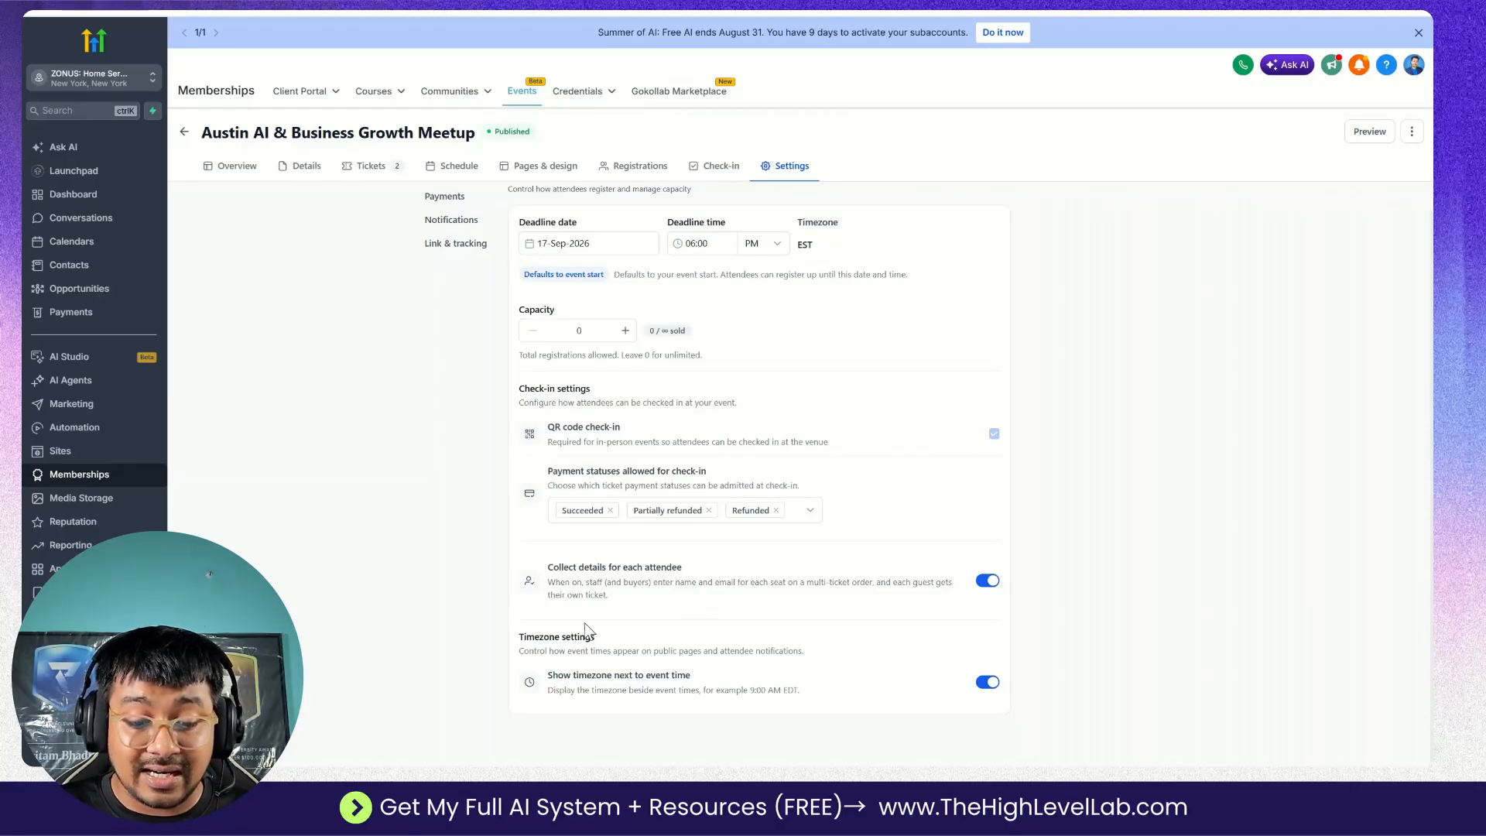
pyautogui.scroll(2, 593, 623)
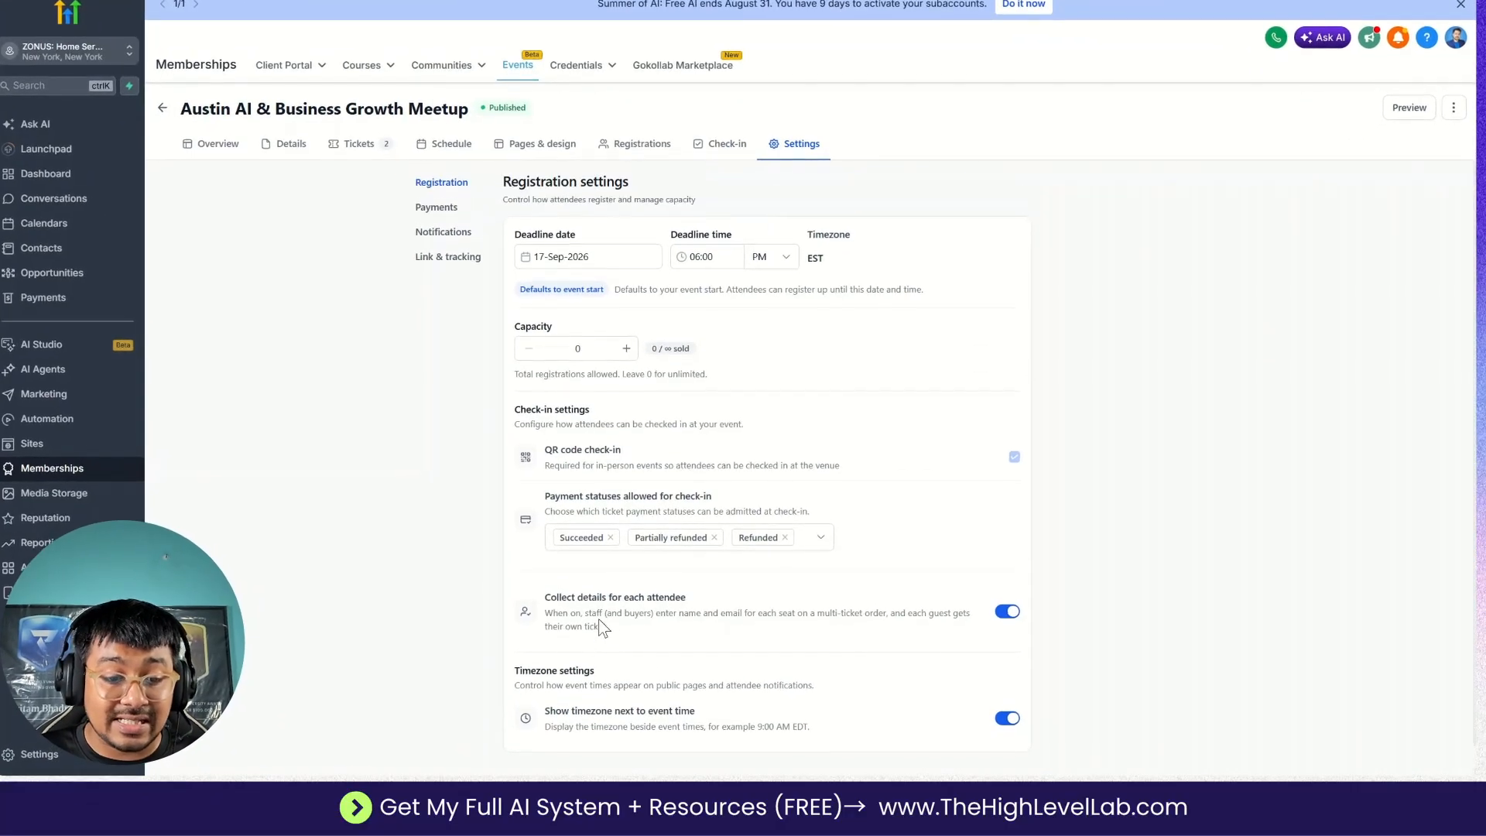
pyautogui.click(445, 215)
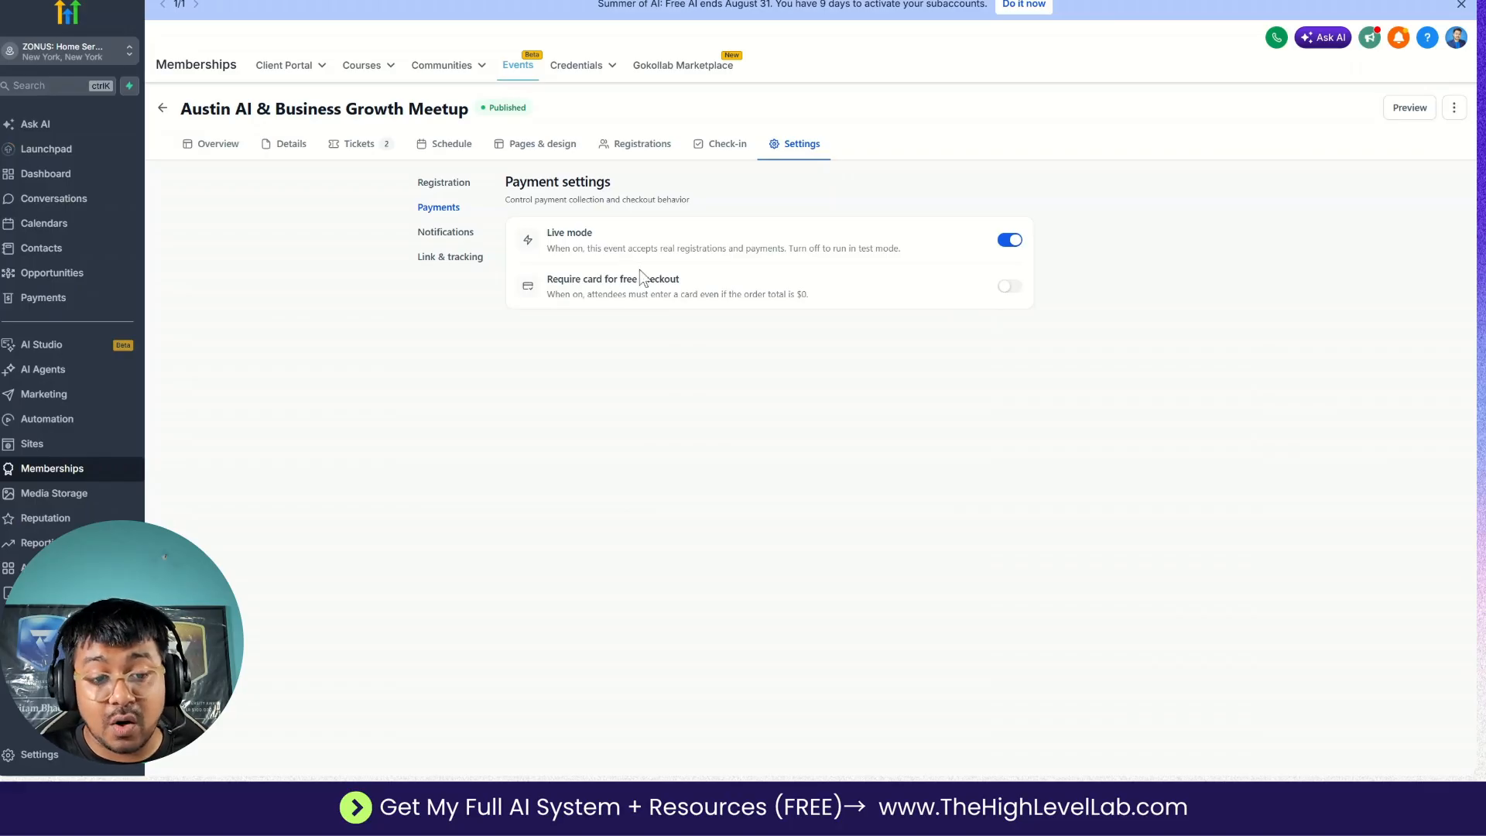
# Open the event's notification settings and examine the sender's From email and From name.
pyautogui.click(446, 234)
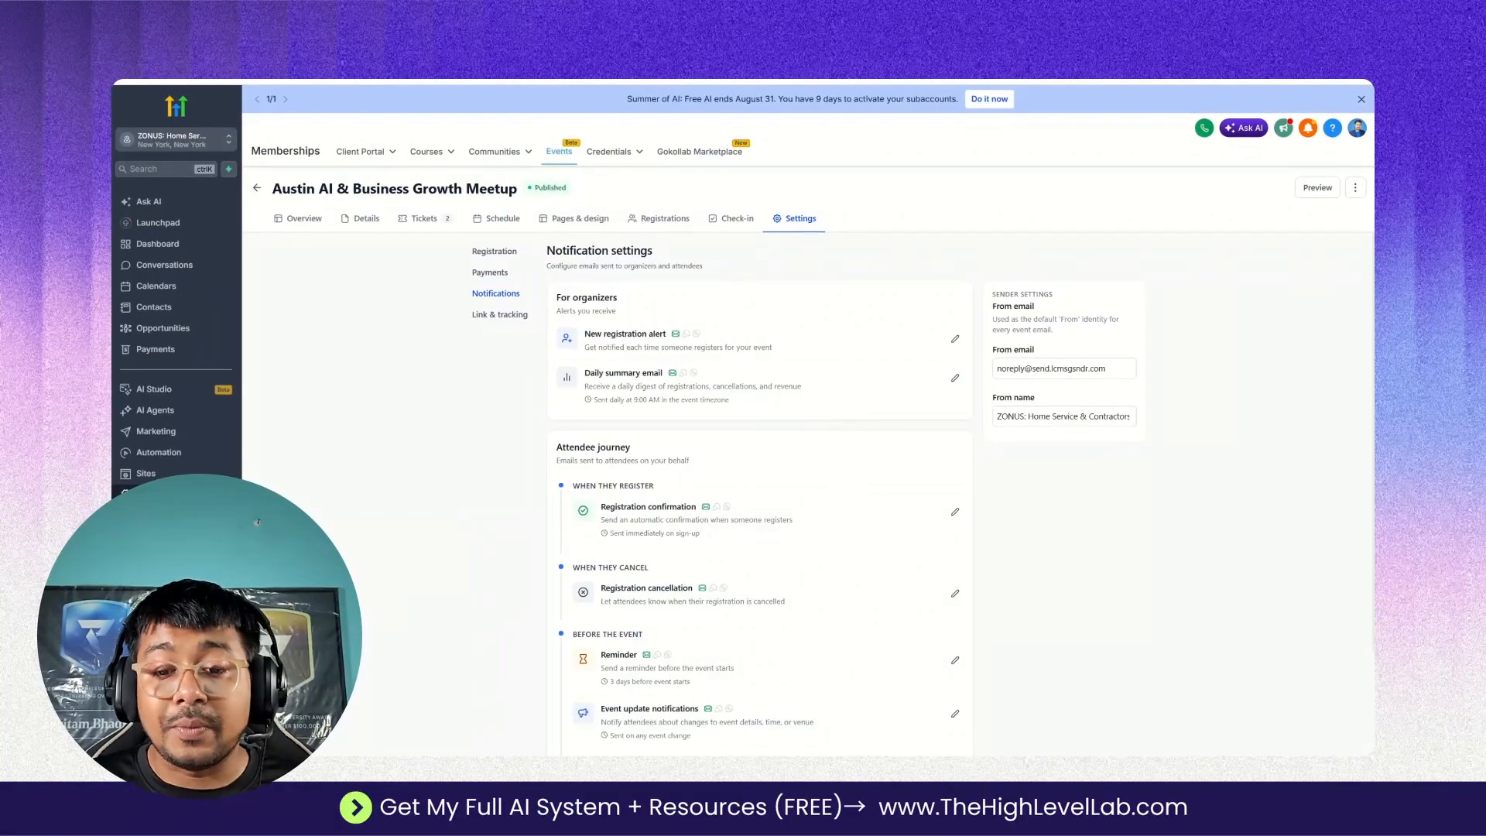
pyautogui.doubleClick(1068, 368)
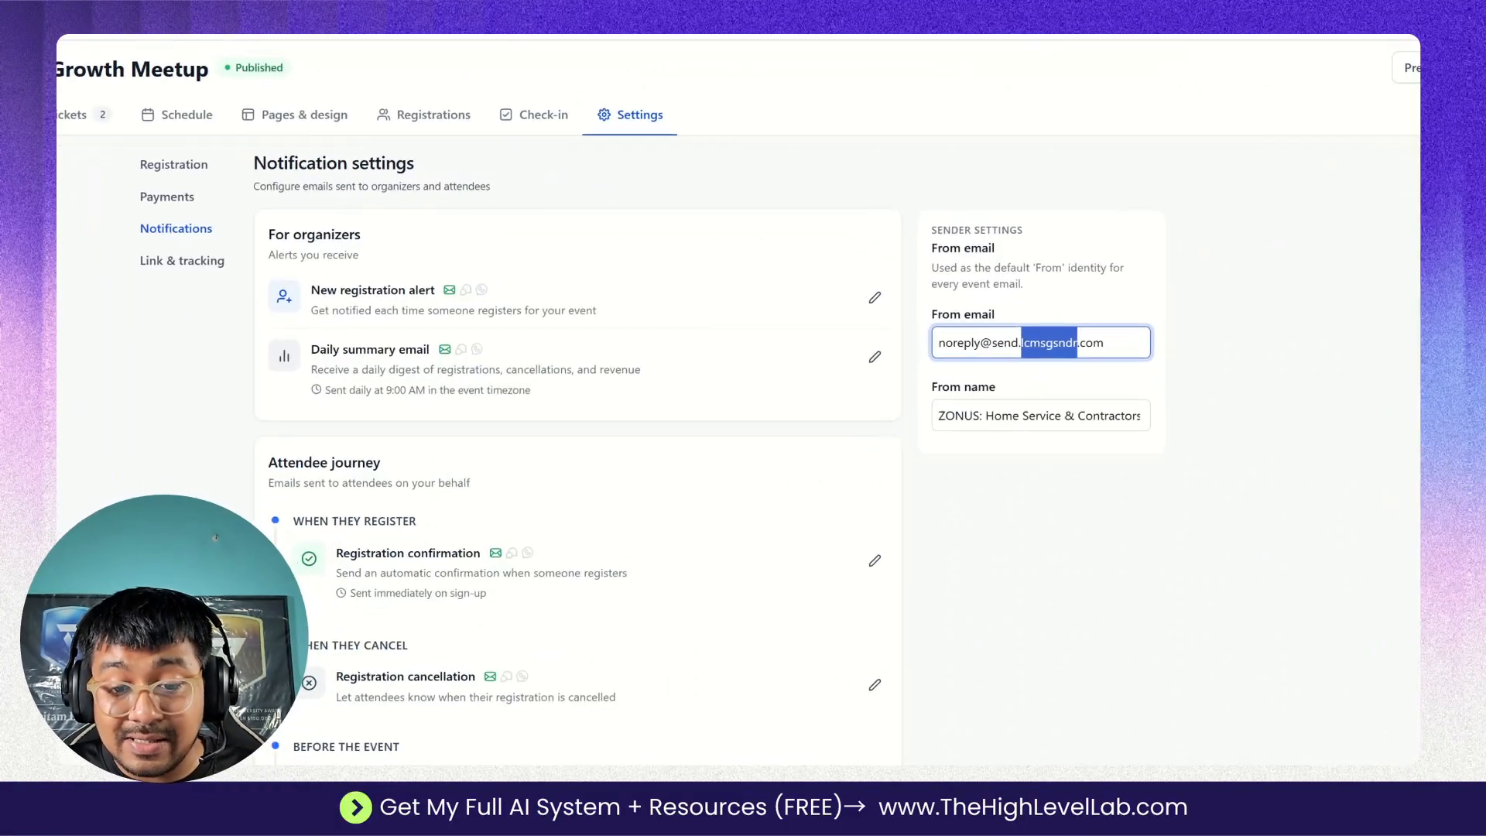
pyautogui.tripleClick(1047, 240)
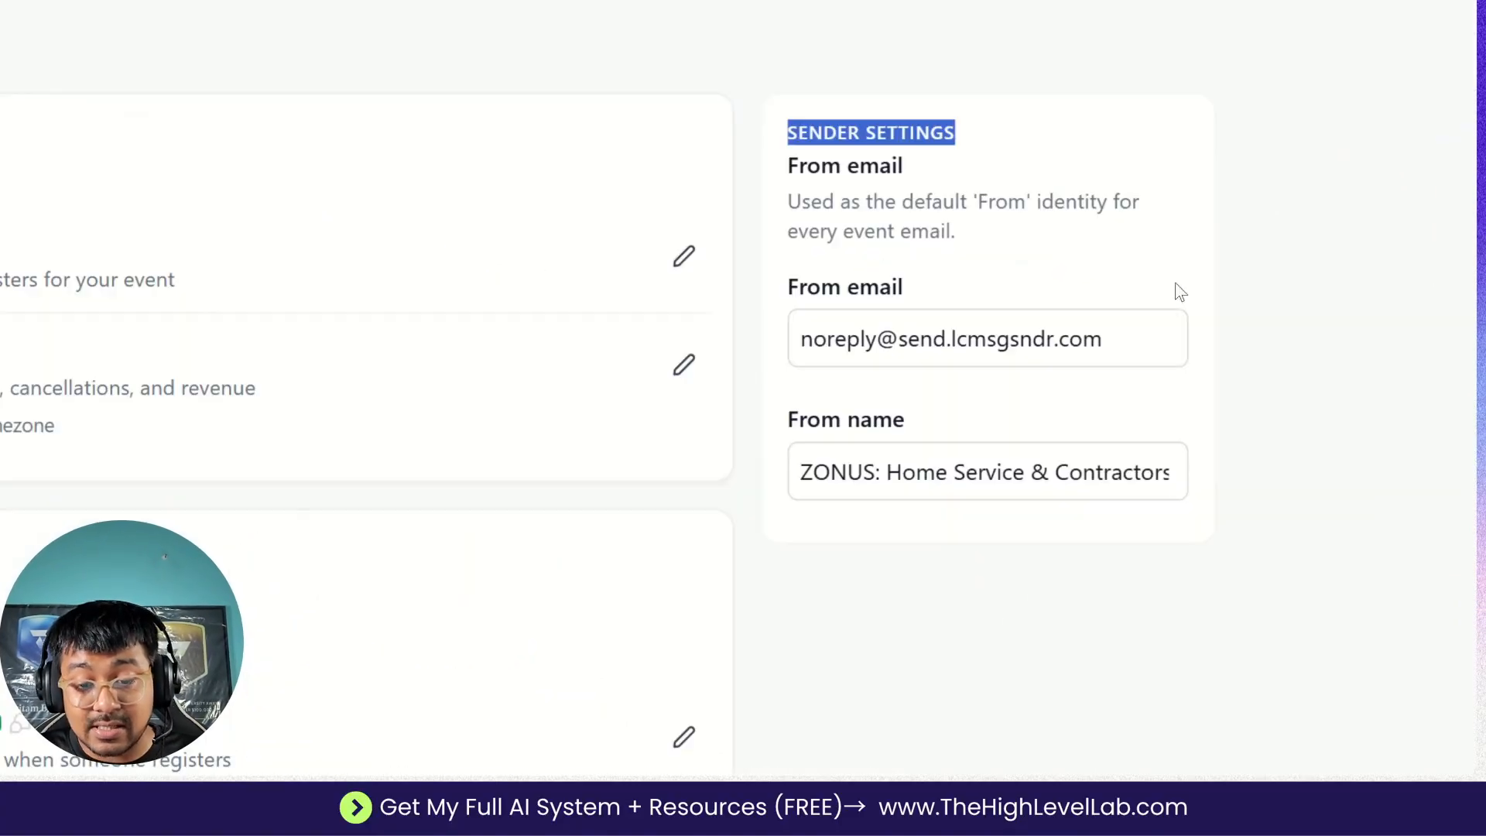
pyautogui.click(1068, 316)
pyautogui.hotkey('ctrl', 'a')
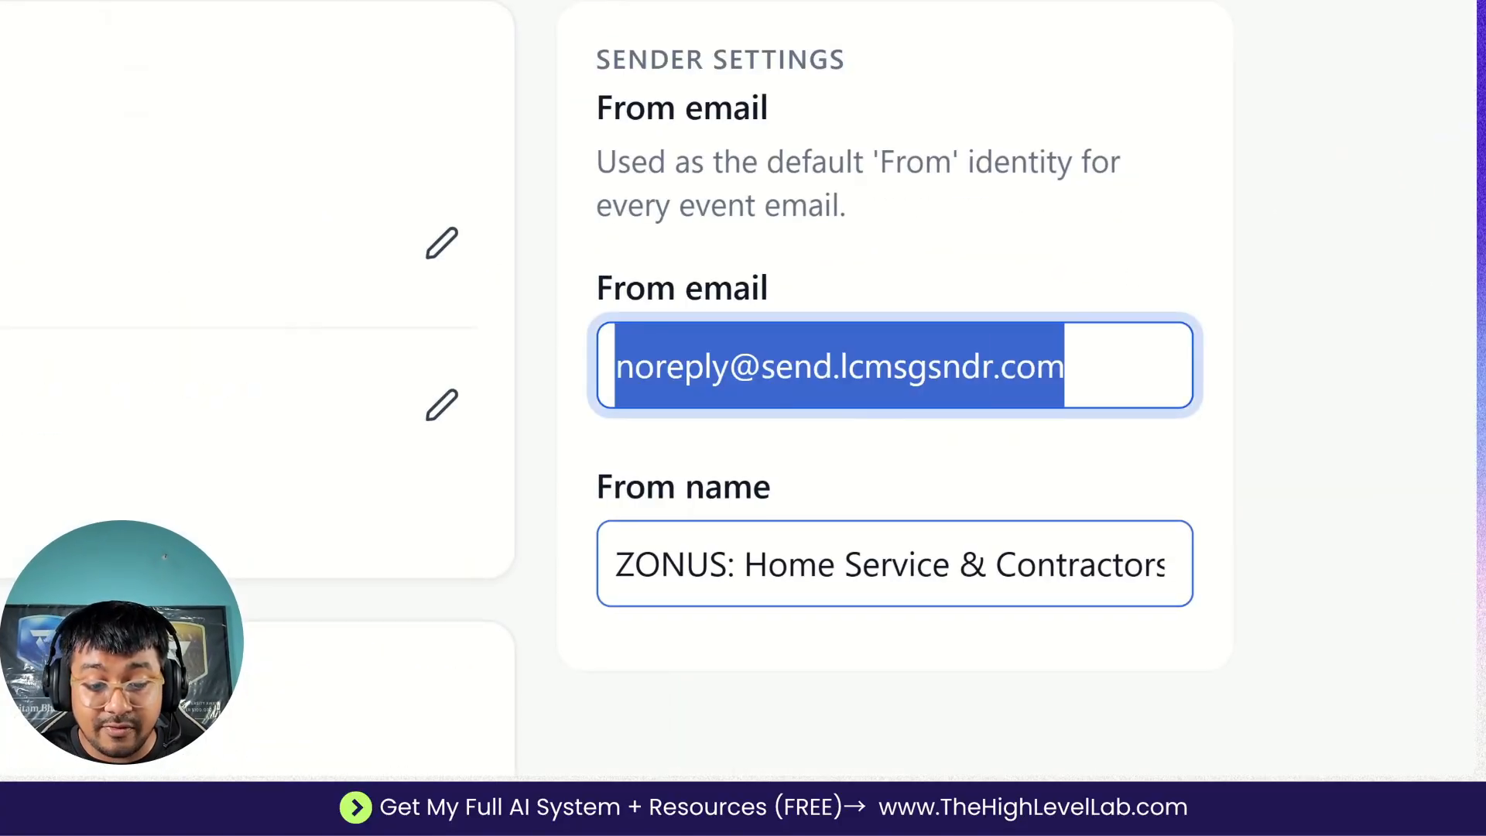
pyautogui.press('Tab')
pyautogui.hotkey('shift', 'Tab')
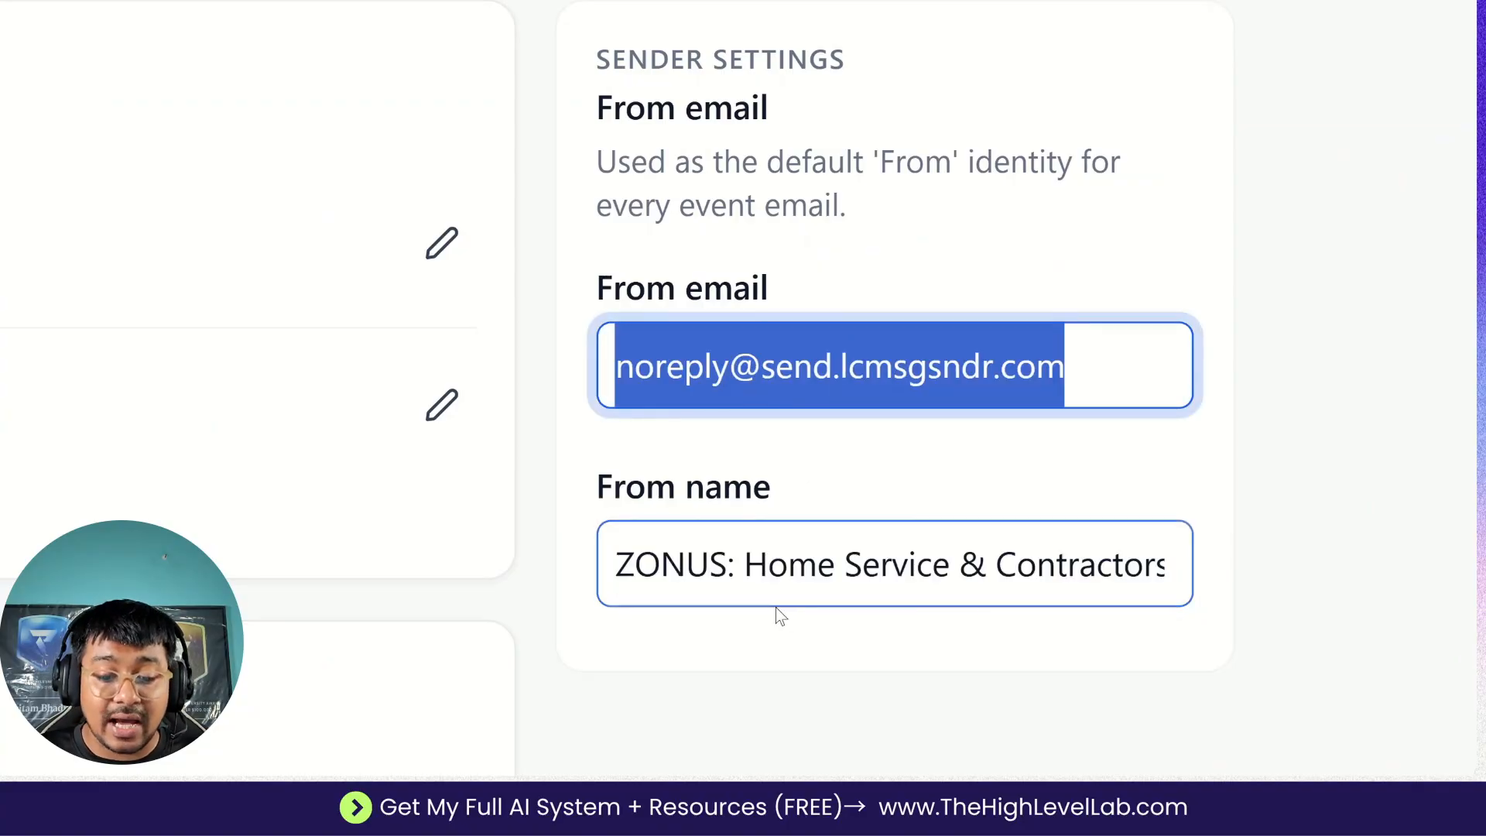
pyautogui.click(743, 564)
pyautogui.hotkey('ctrl', 'a')
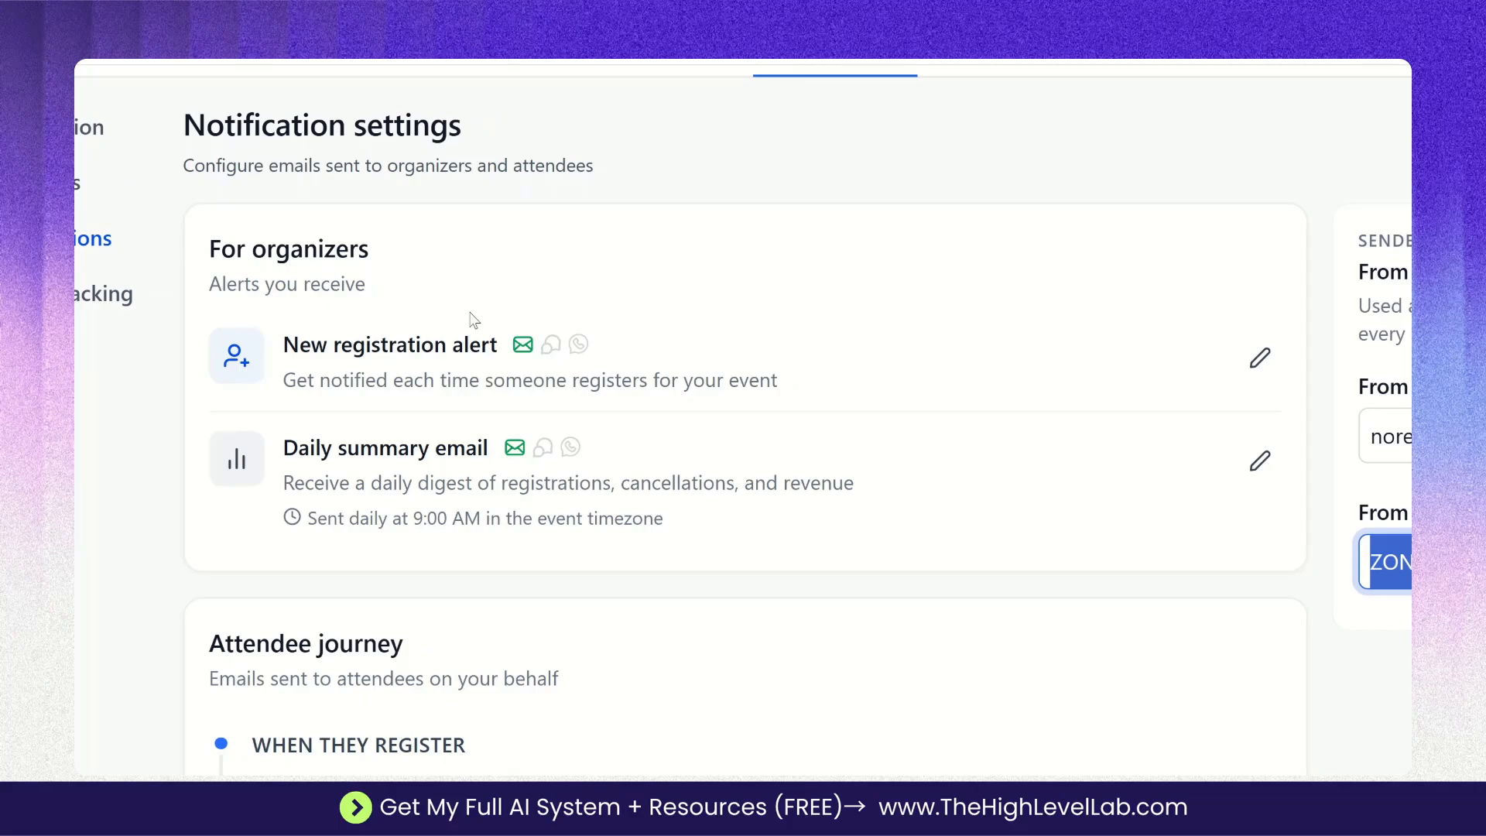
# Open the new registration alert and examine its email subject, body, button and calendar link options.
pyautogui.click(1260, 357)
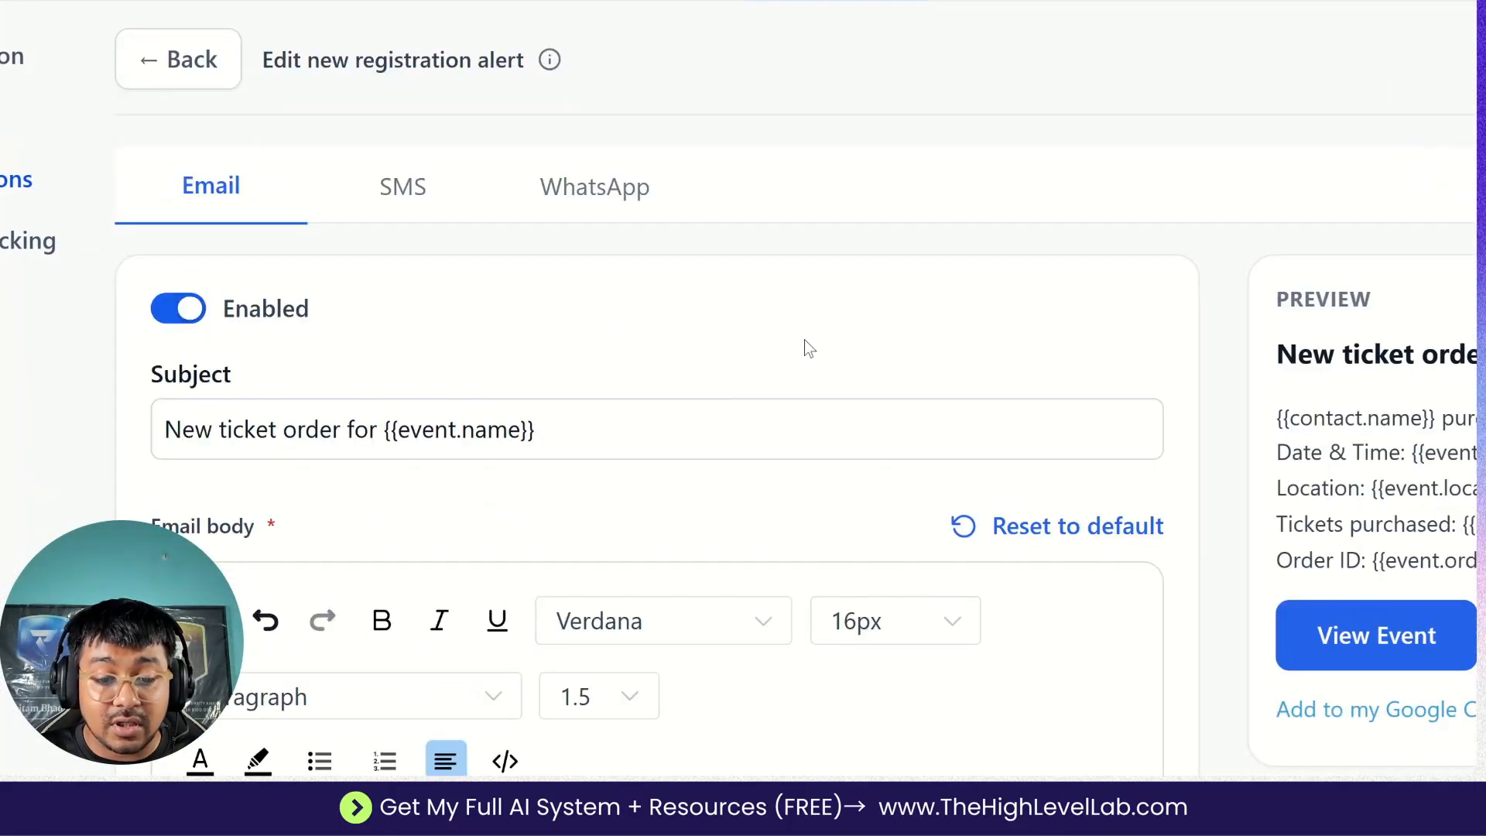
pyautogui.scroll(-1, 702, 619)
pyautogui.scroll(1, 702, 620)
pyautogui.scroll(1, 743, 418)
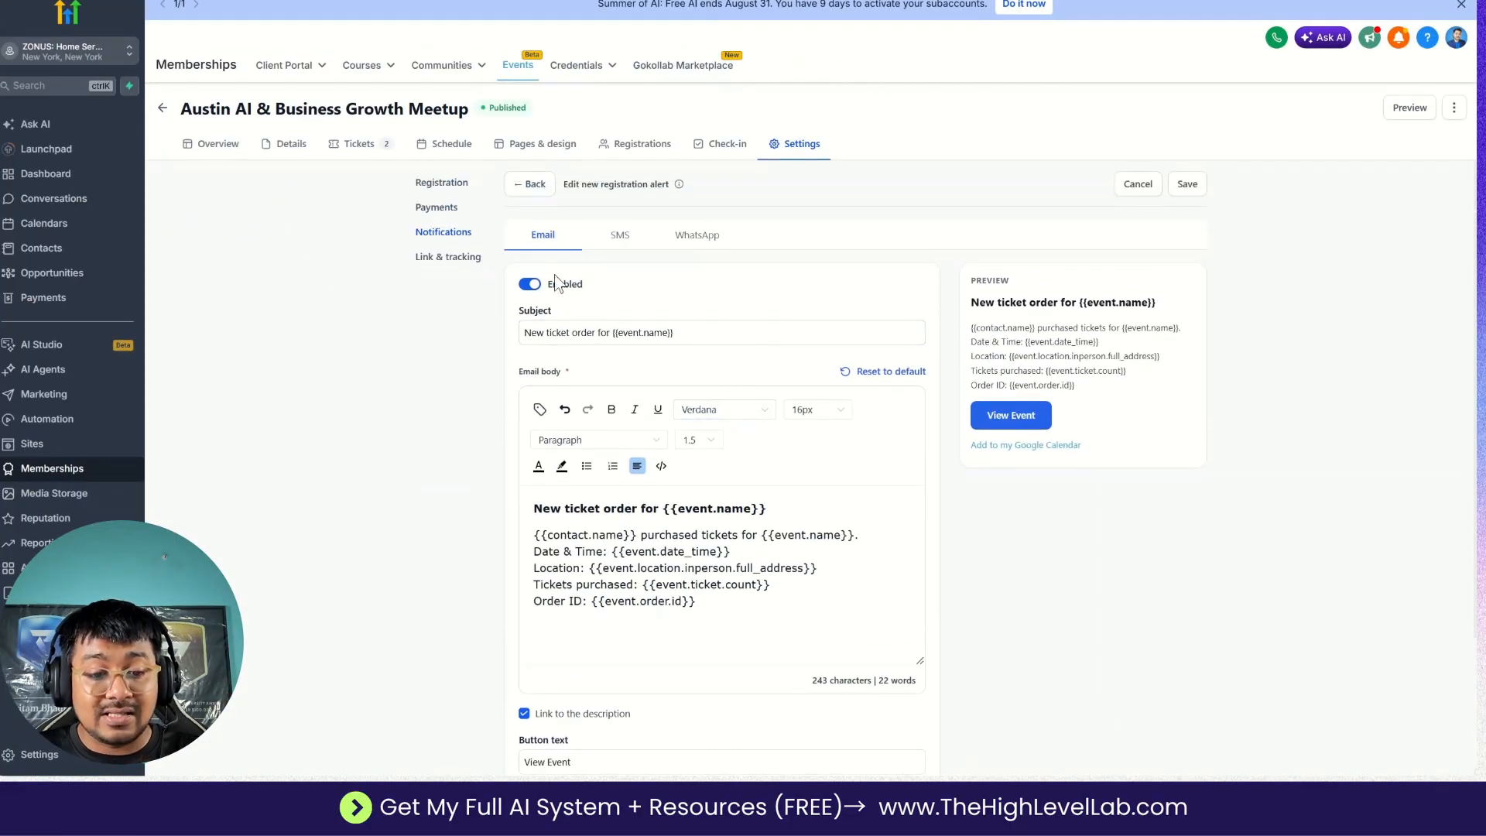
pyautogui.scroll(-1, 720, 464)
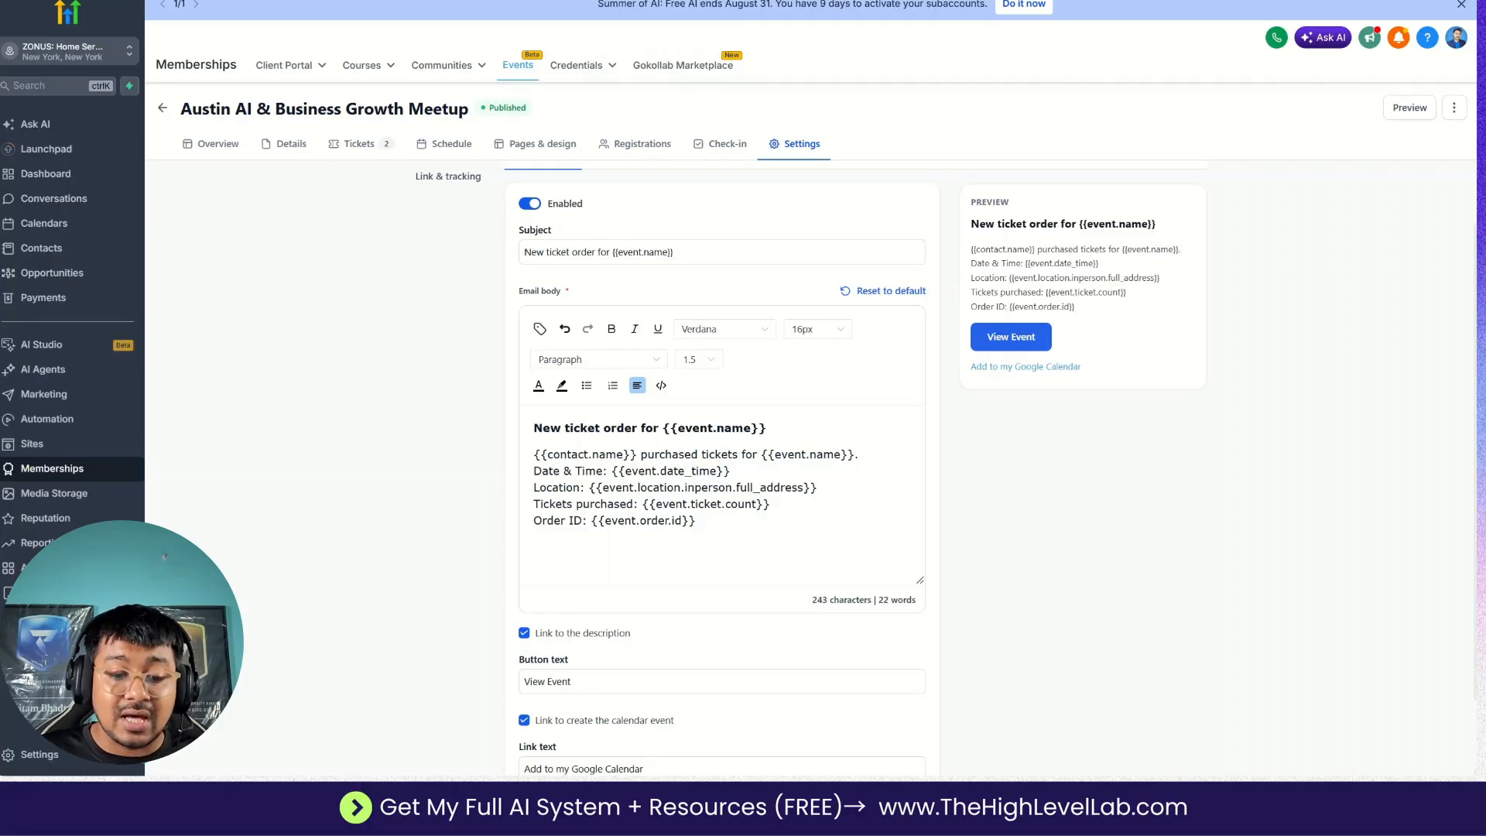
pyautogui.scroll(-1, 697, 465)
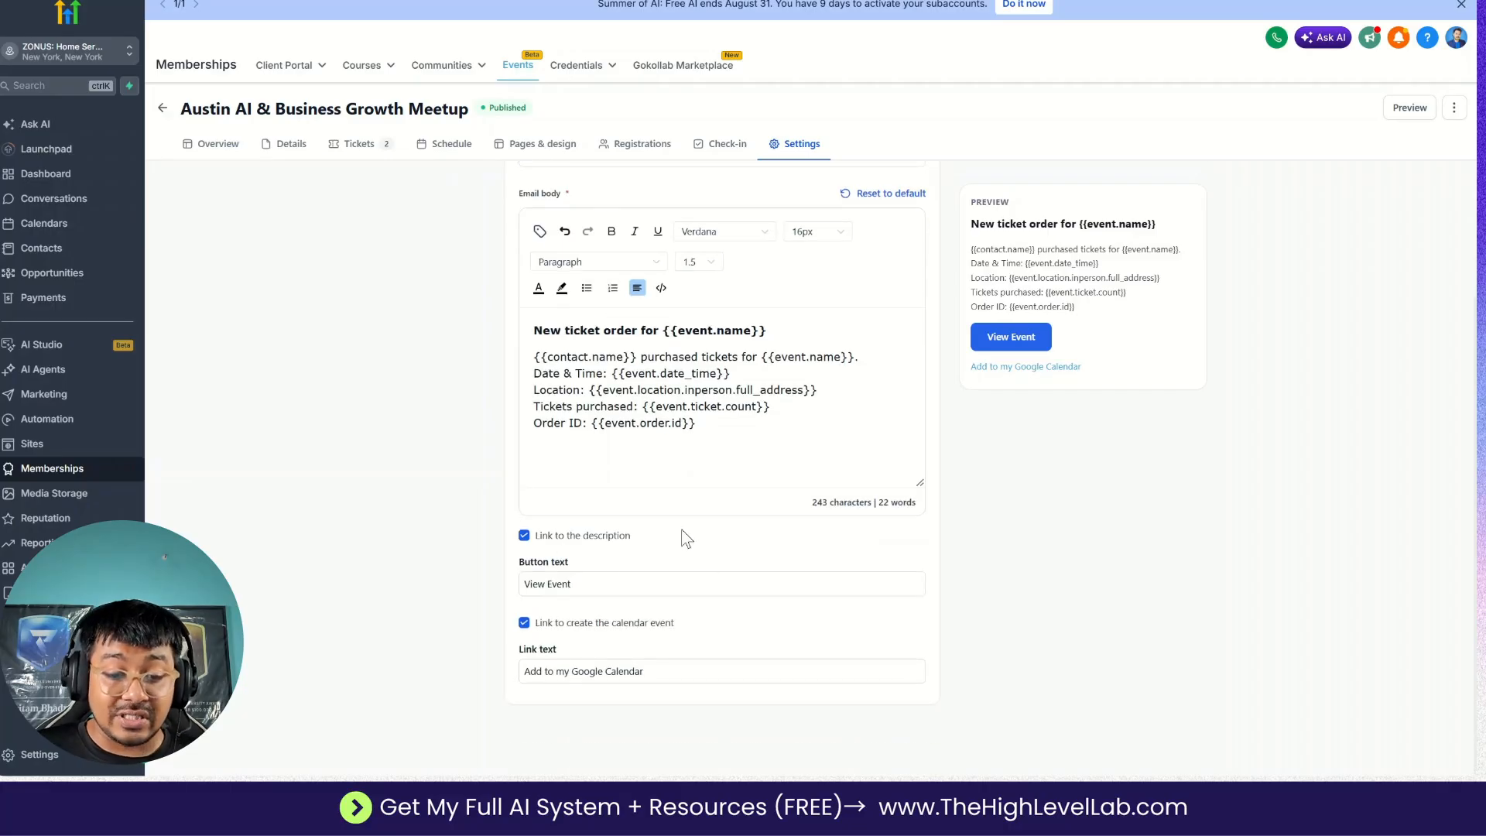
pyautogui.scroll(3, 686, 540)
# Try enabling the new registration alert's SMS channel, view its WhatsApp channel, and return to the notifications list.
pyautogui.click(622, 238)
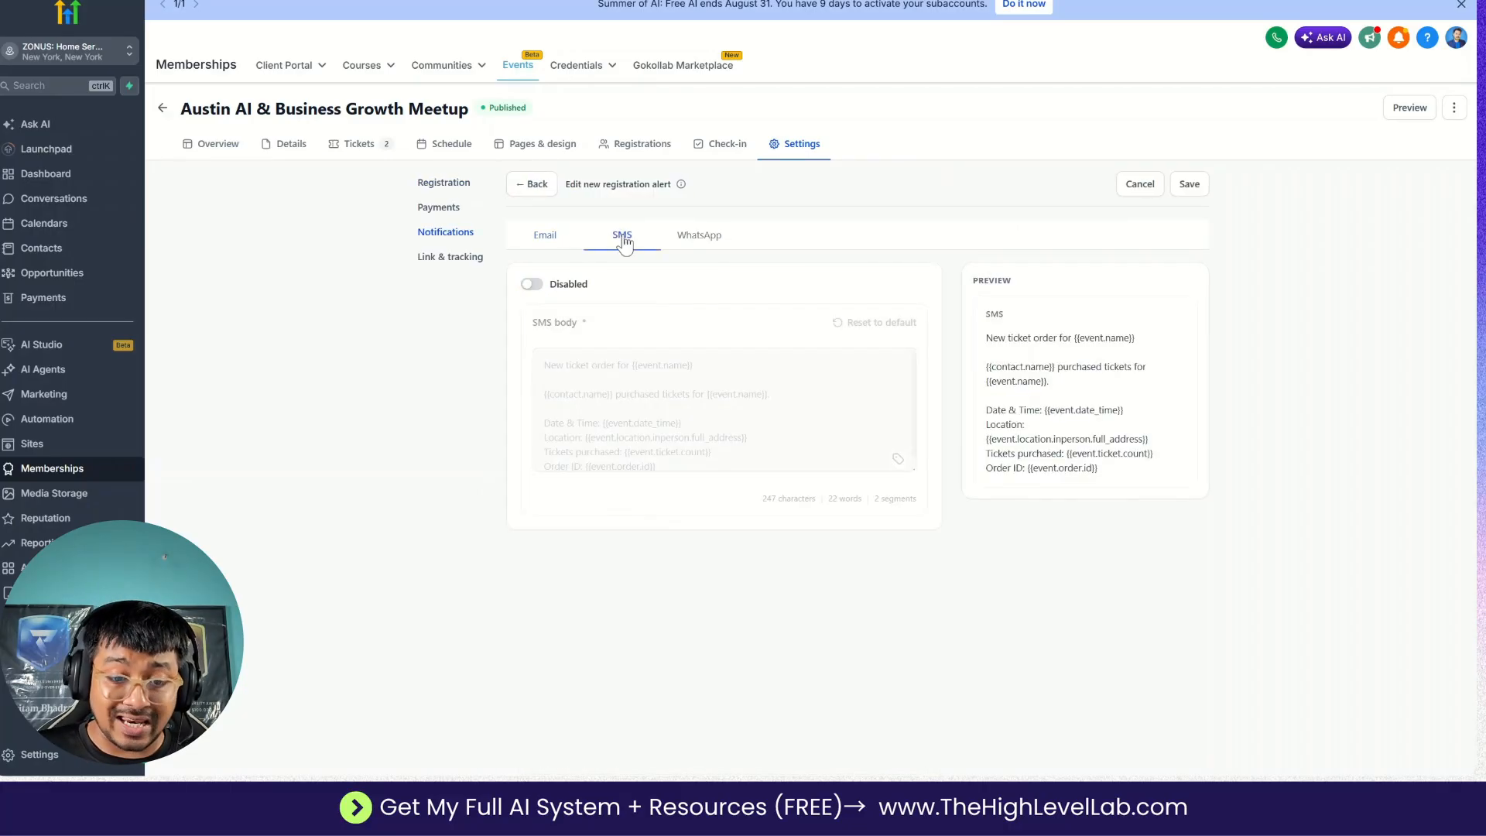
pyautogui.click(533, 285)
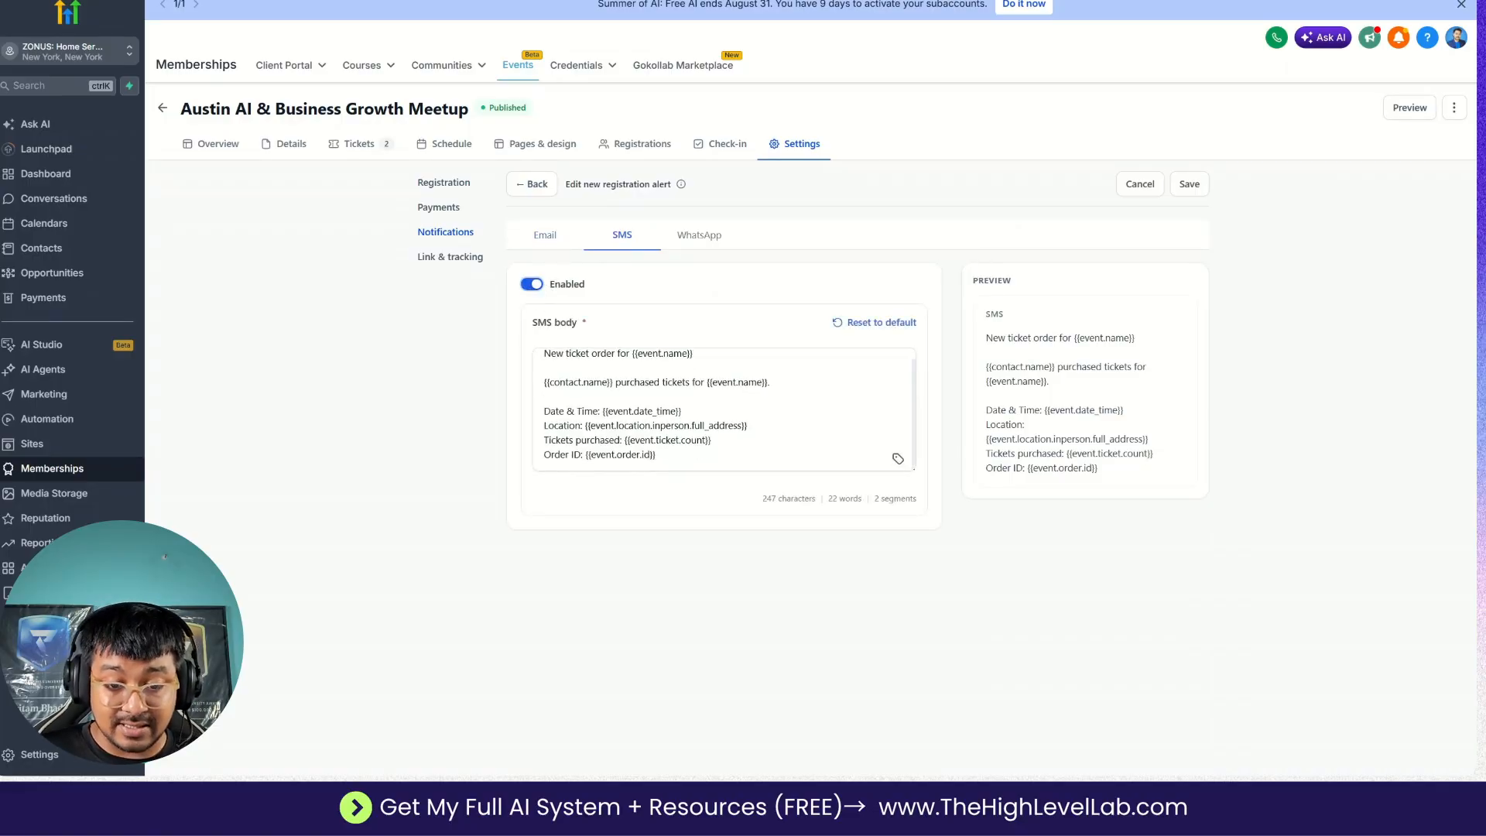
pyautogui.click(697, 249)
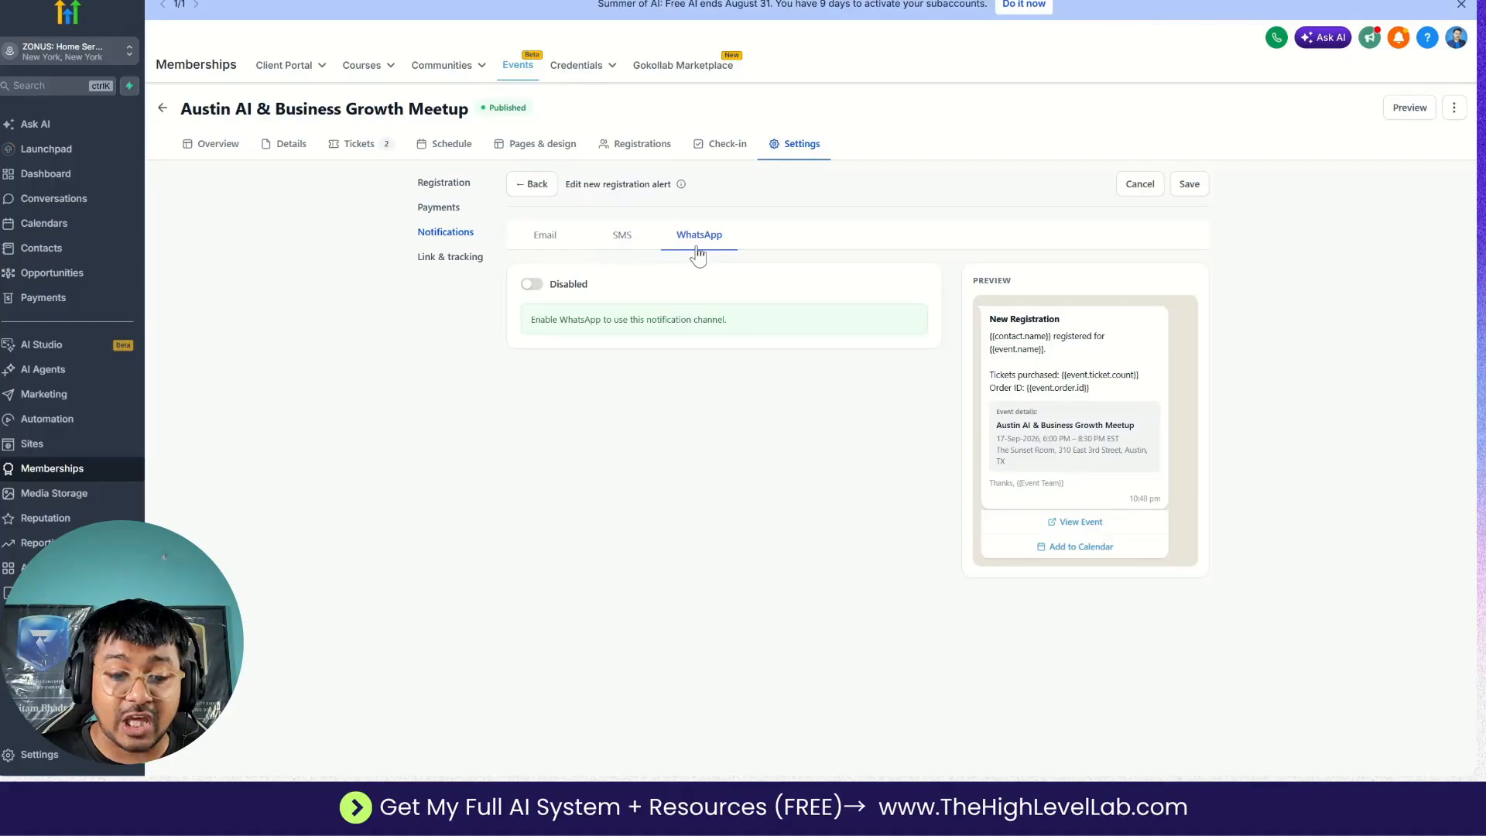
pyautogui.click(532, 186)
pyautogui.click(836, 418)
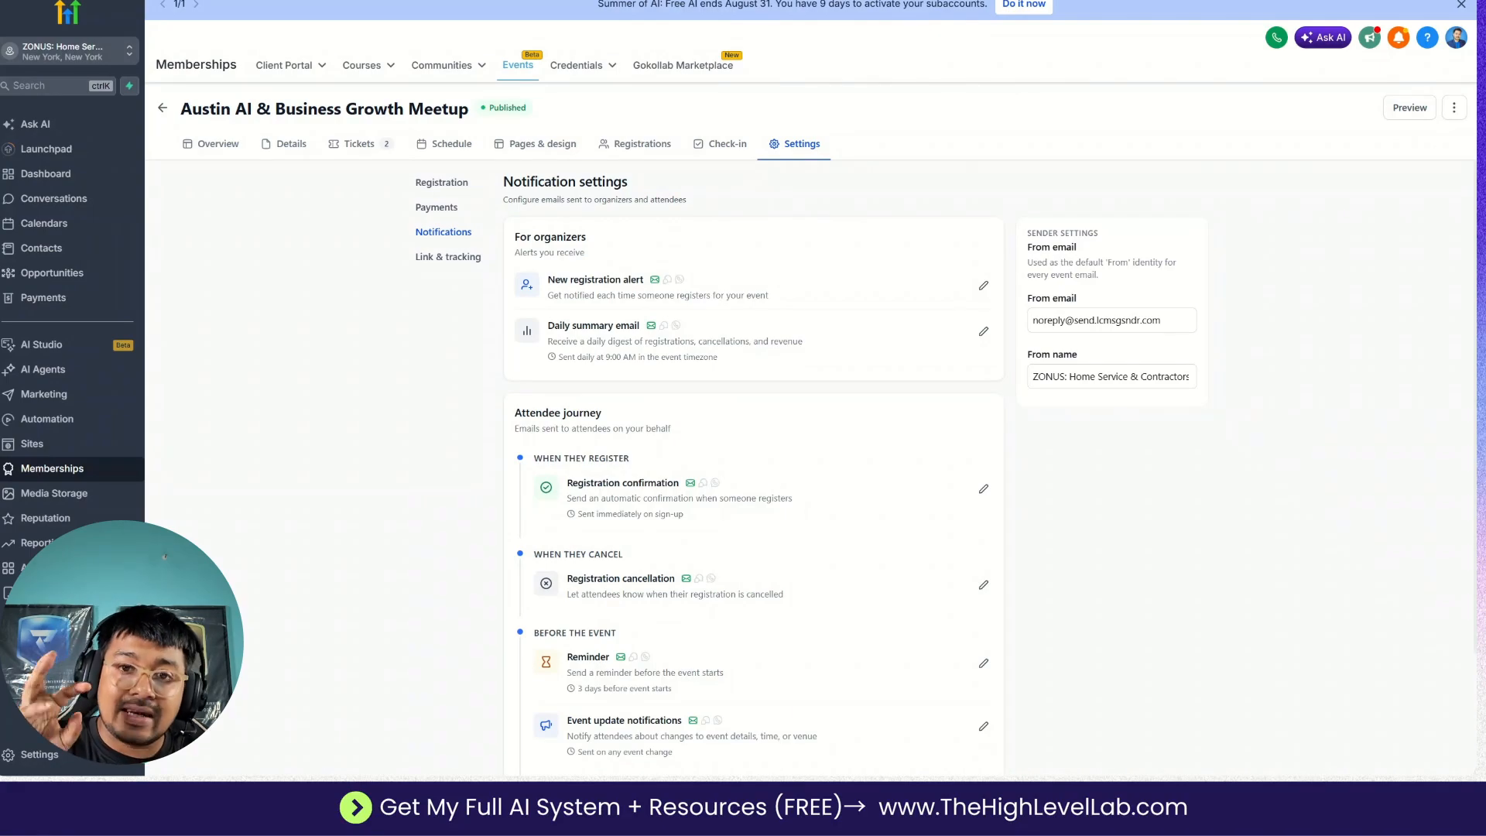
# Review the registration confirmation's email, SMS and WhatsApp versions, and save it when returning to the notifications list.
pyautogui.scroll(-2, 636, 321)
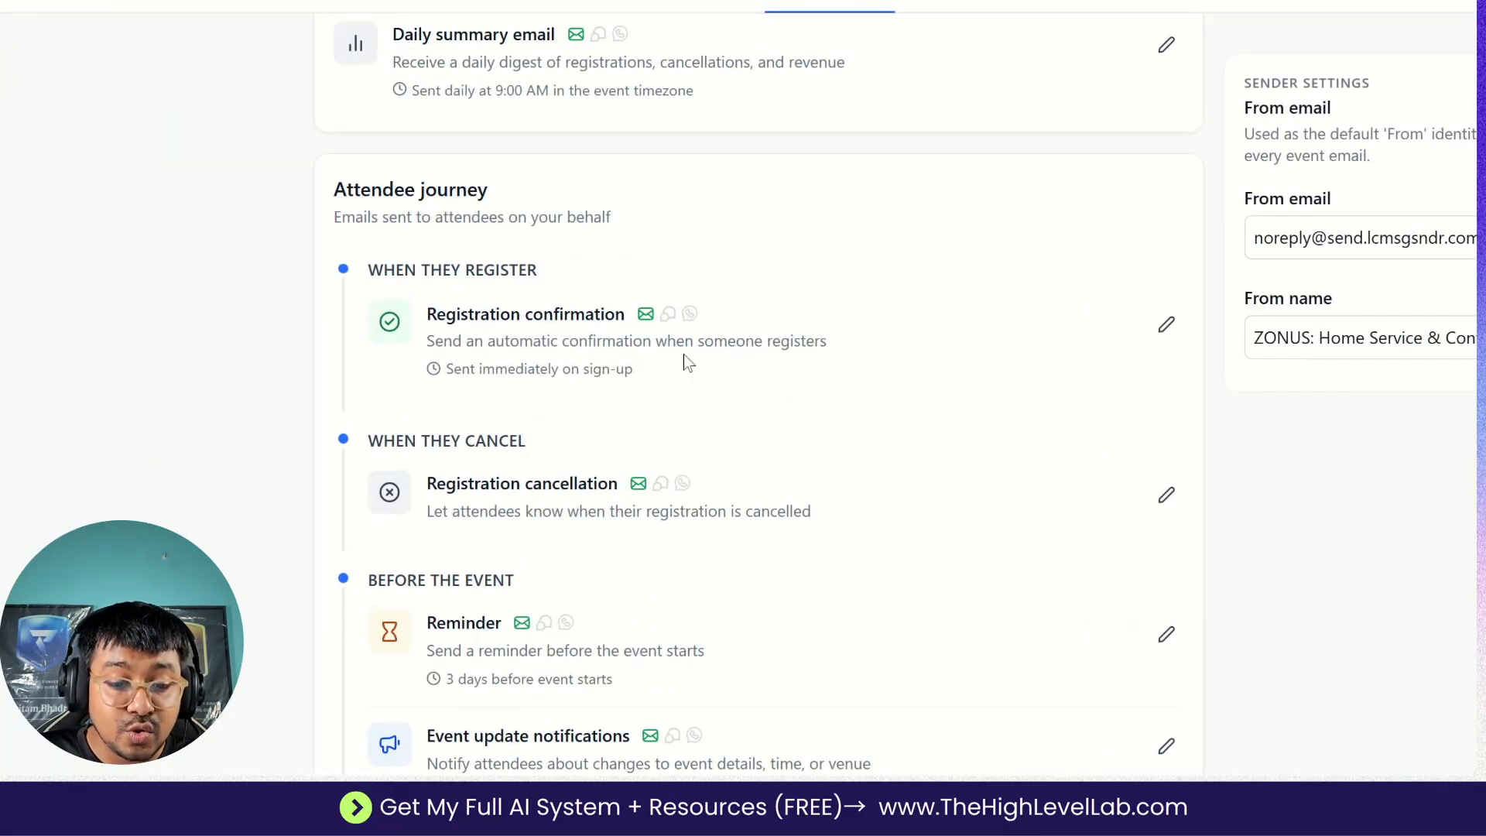
pyautogui.click(1166, 325)
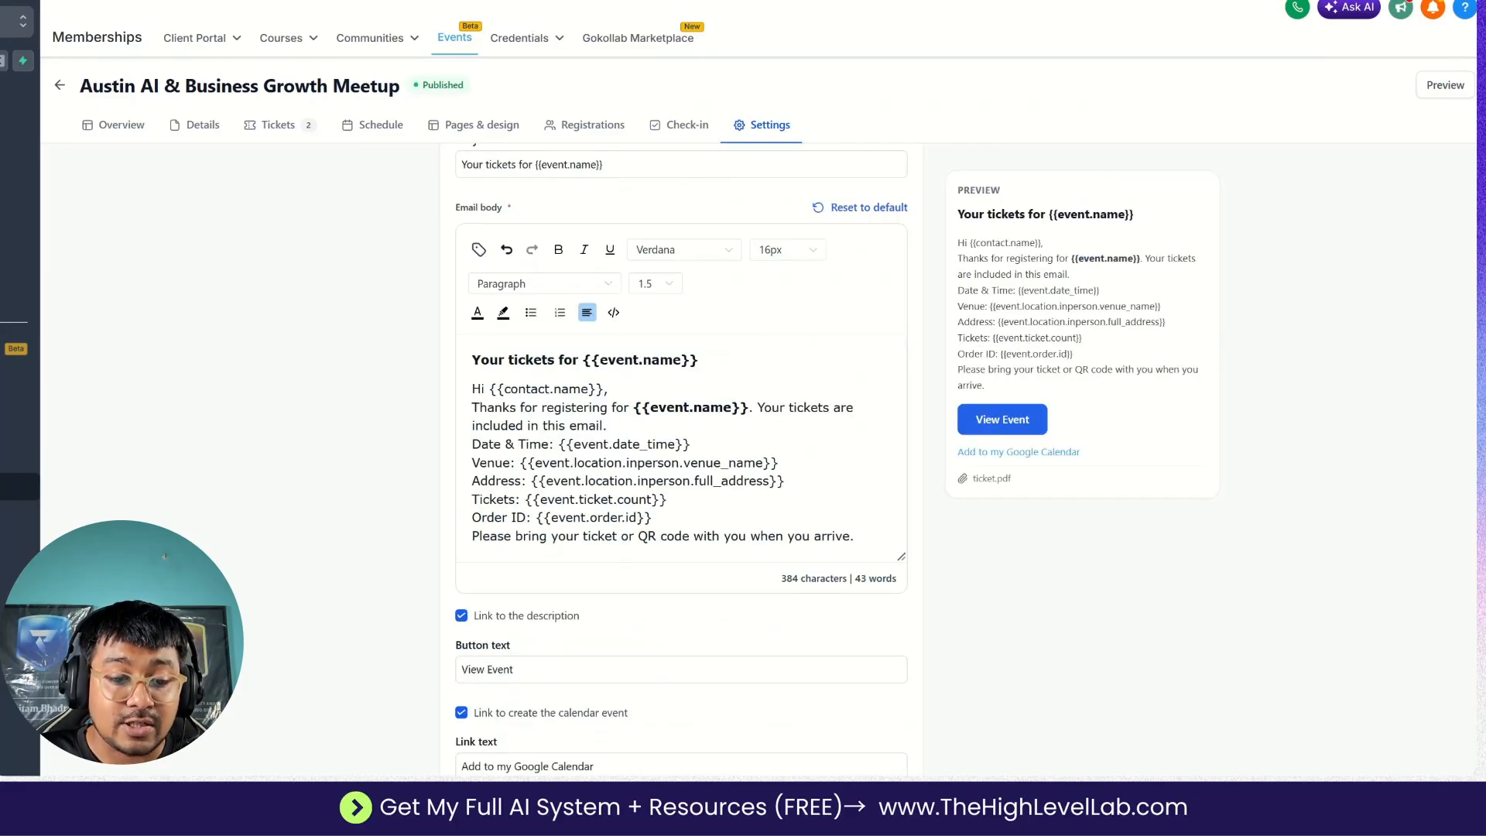
pyautogui.scroll(-1, 630, 352)
pyautogui.scroll(4, 630, 351)
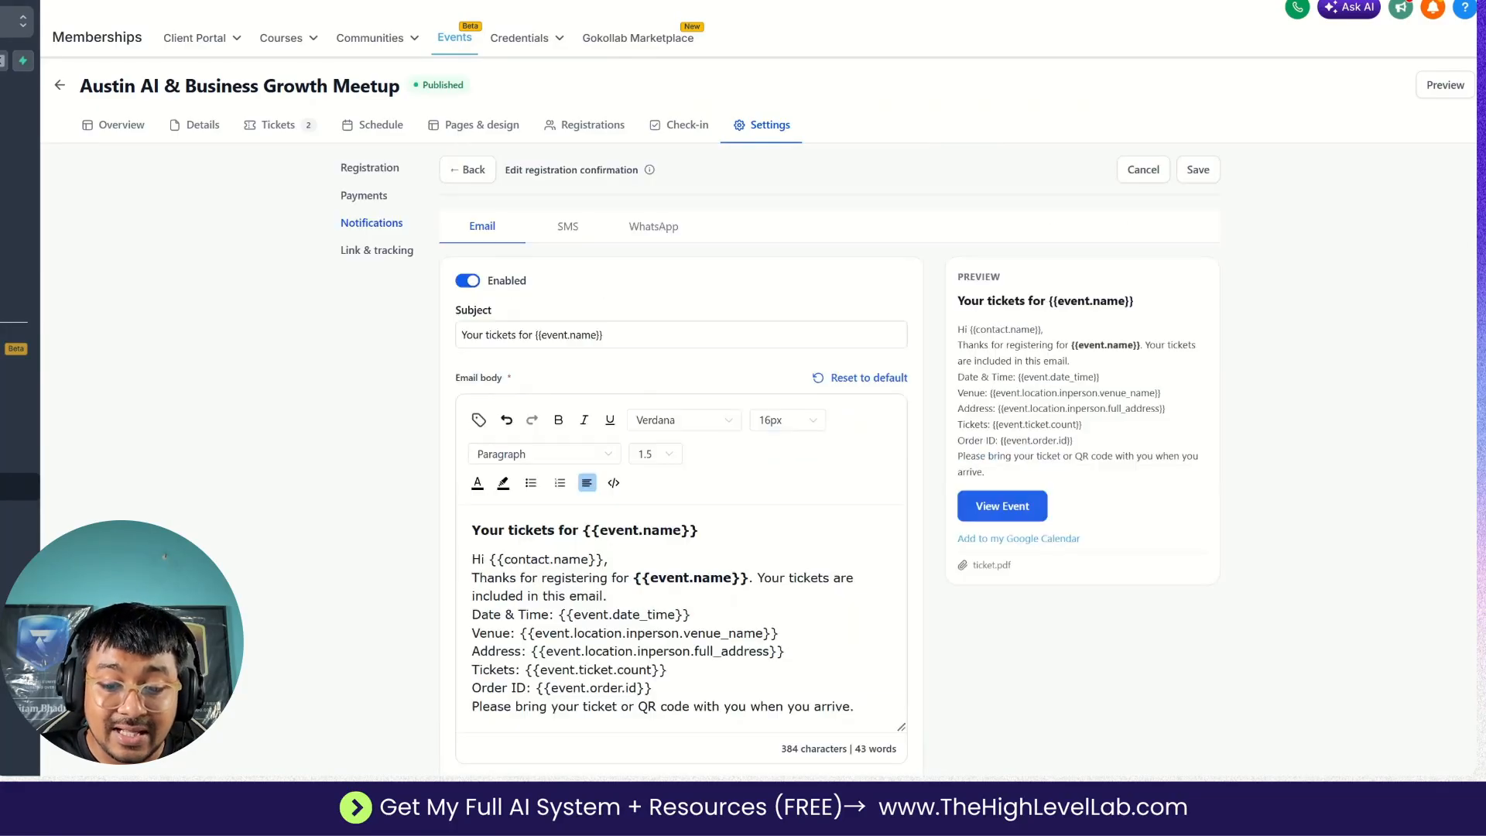
pyautogui.click(568, 226)
pyautogui.click(635, 229)
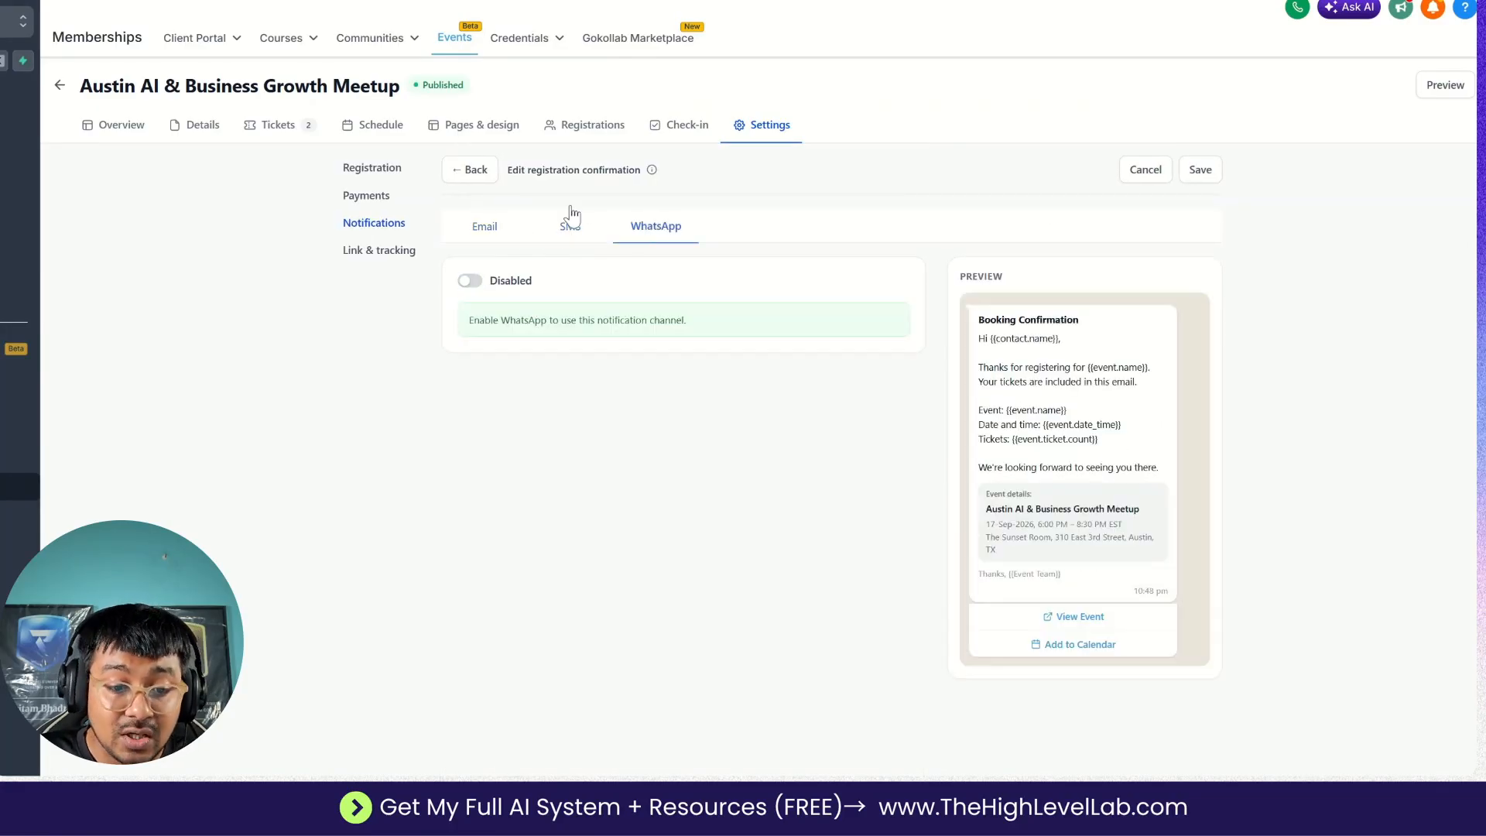
pyautogui.click(467, 171)
pyautogui.click(810, 431)
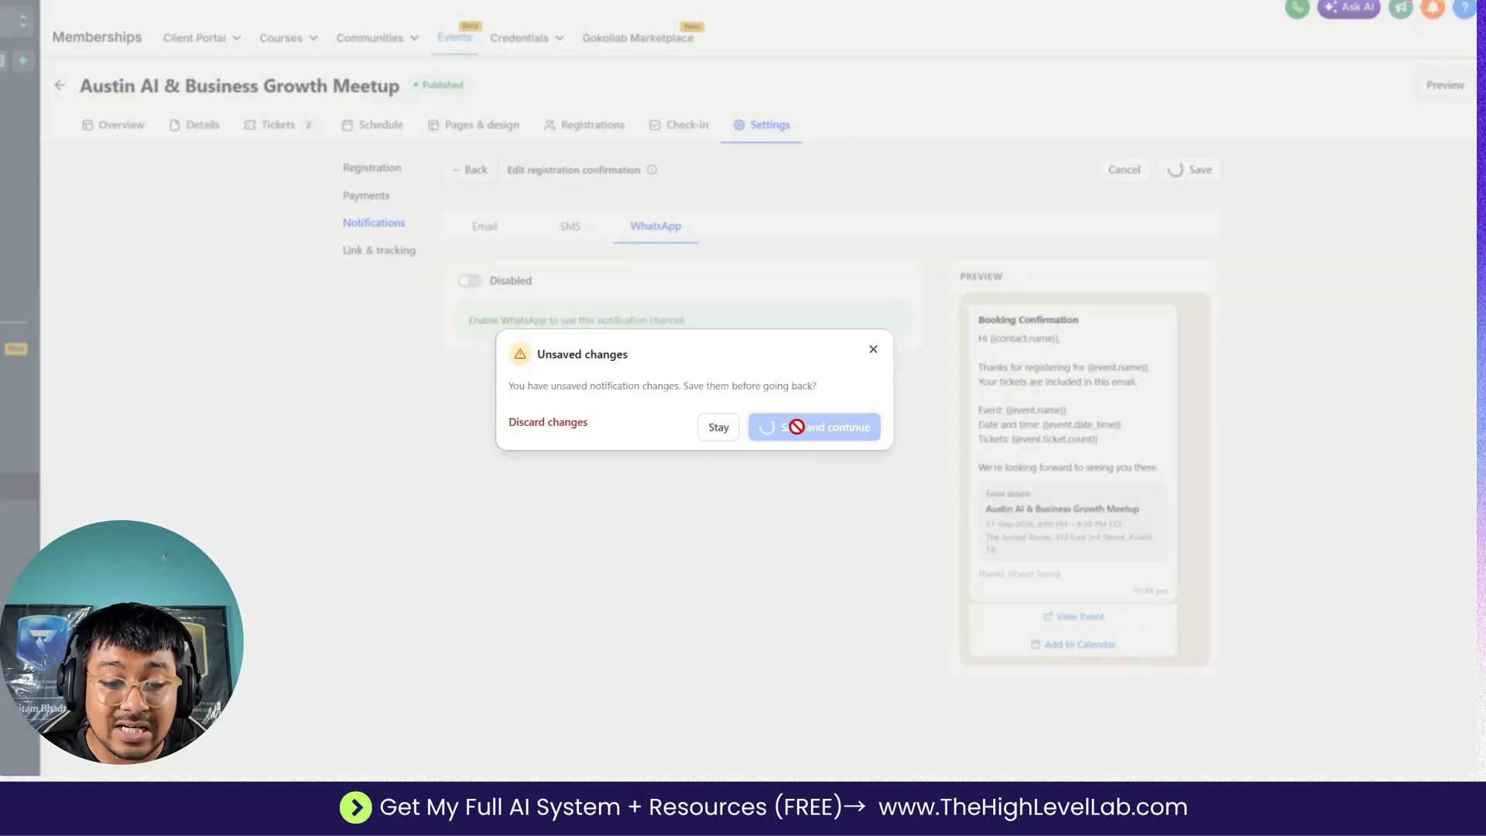
# Open the attendee reminder notification and add two more email reminders, 1 day and 1 hour before the event starts.
pyautogui.scroll(-2, 709, 464)
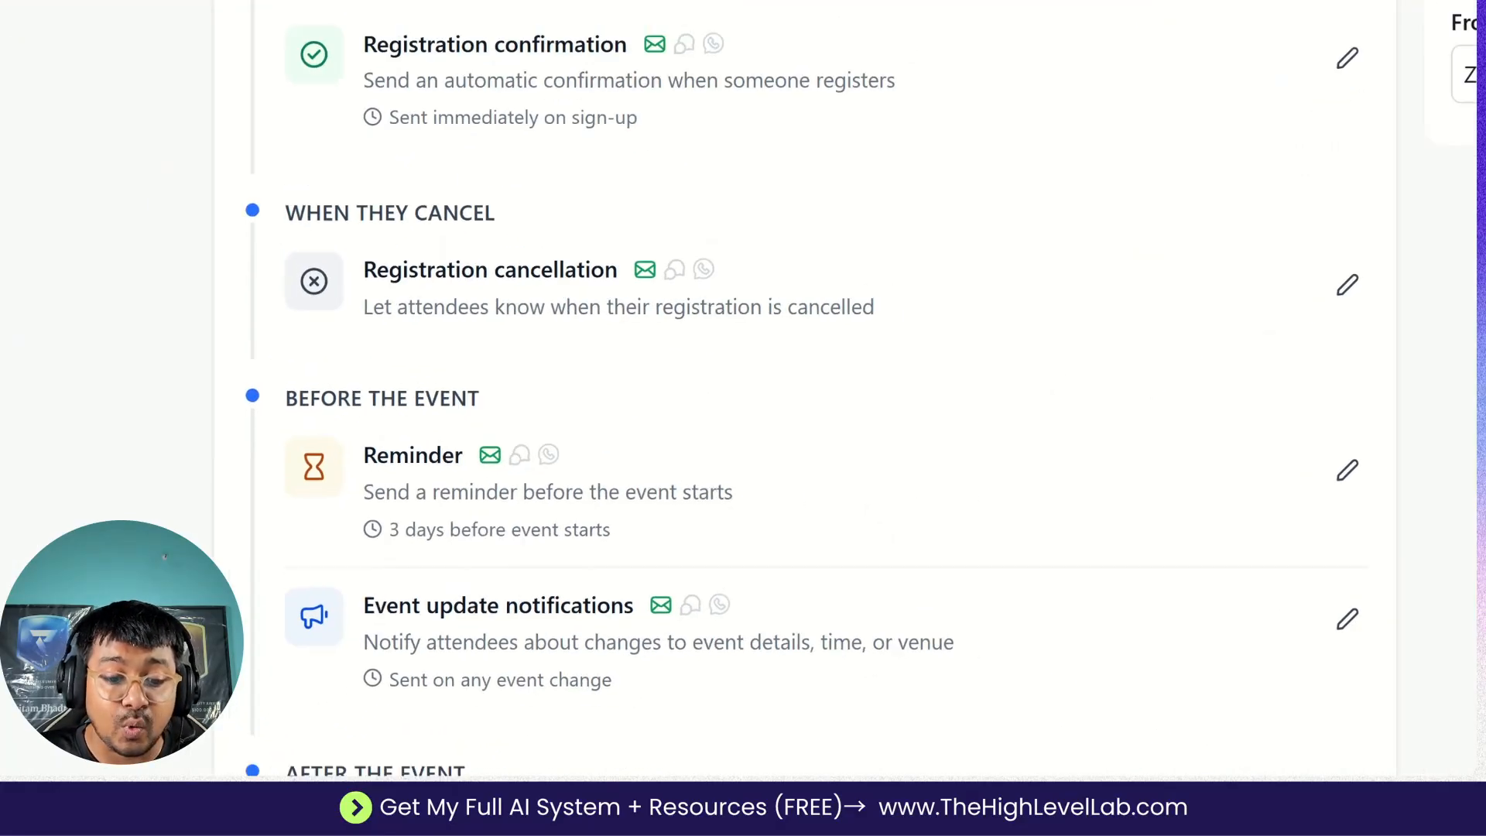
pyautogui.click(1397, 468)
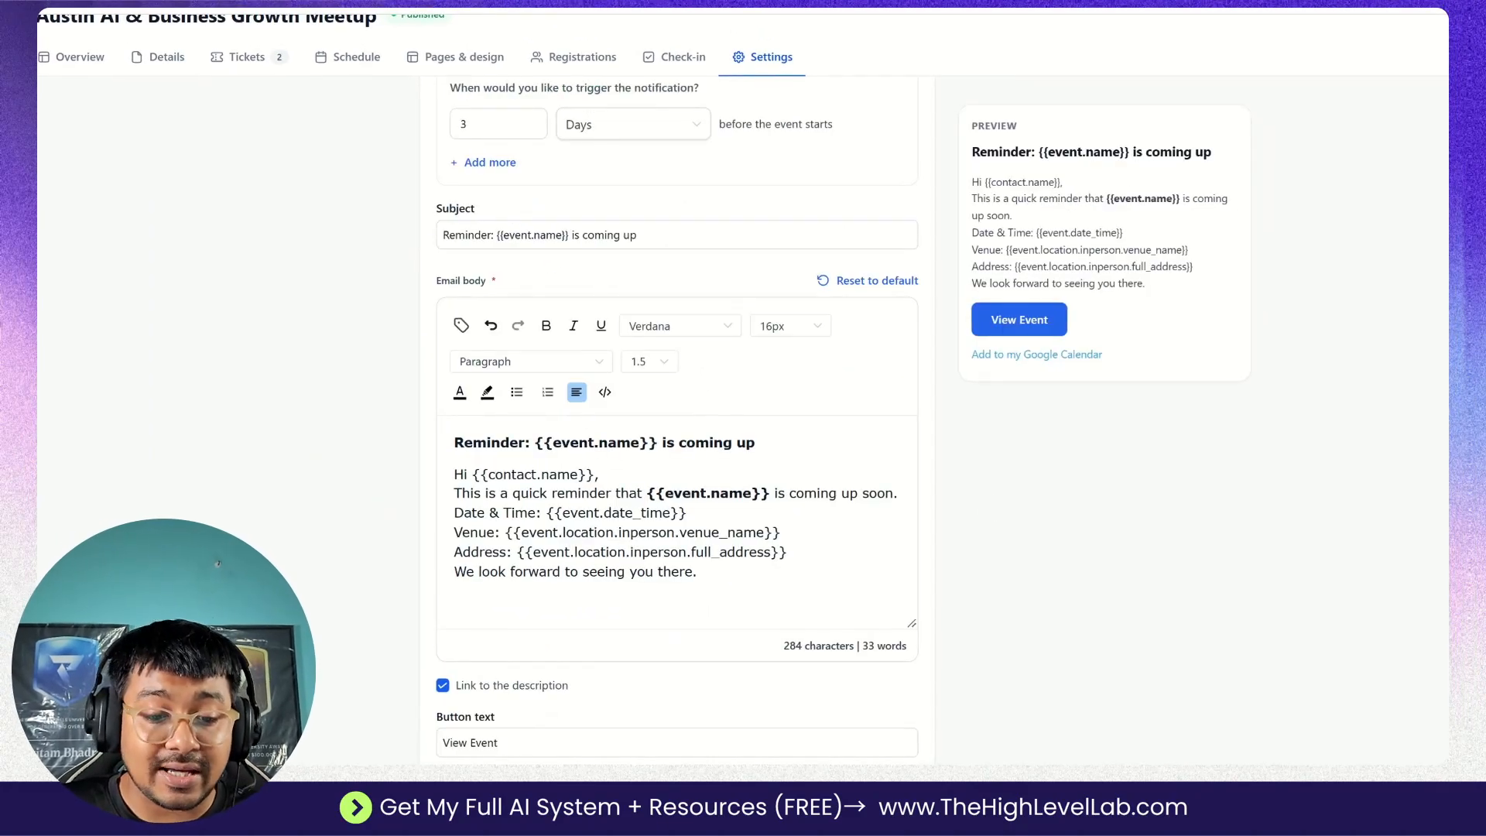
pyautogui.scroll(3, 673, 418)
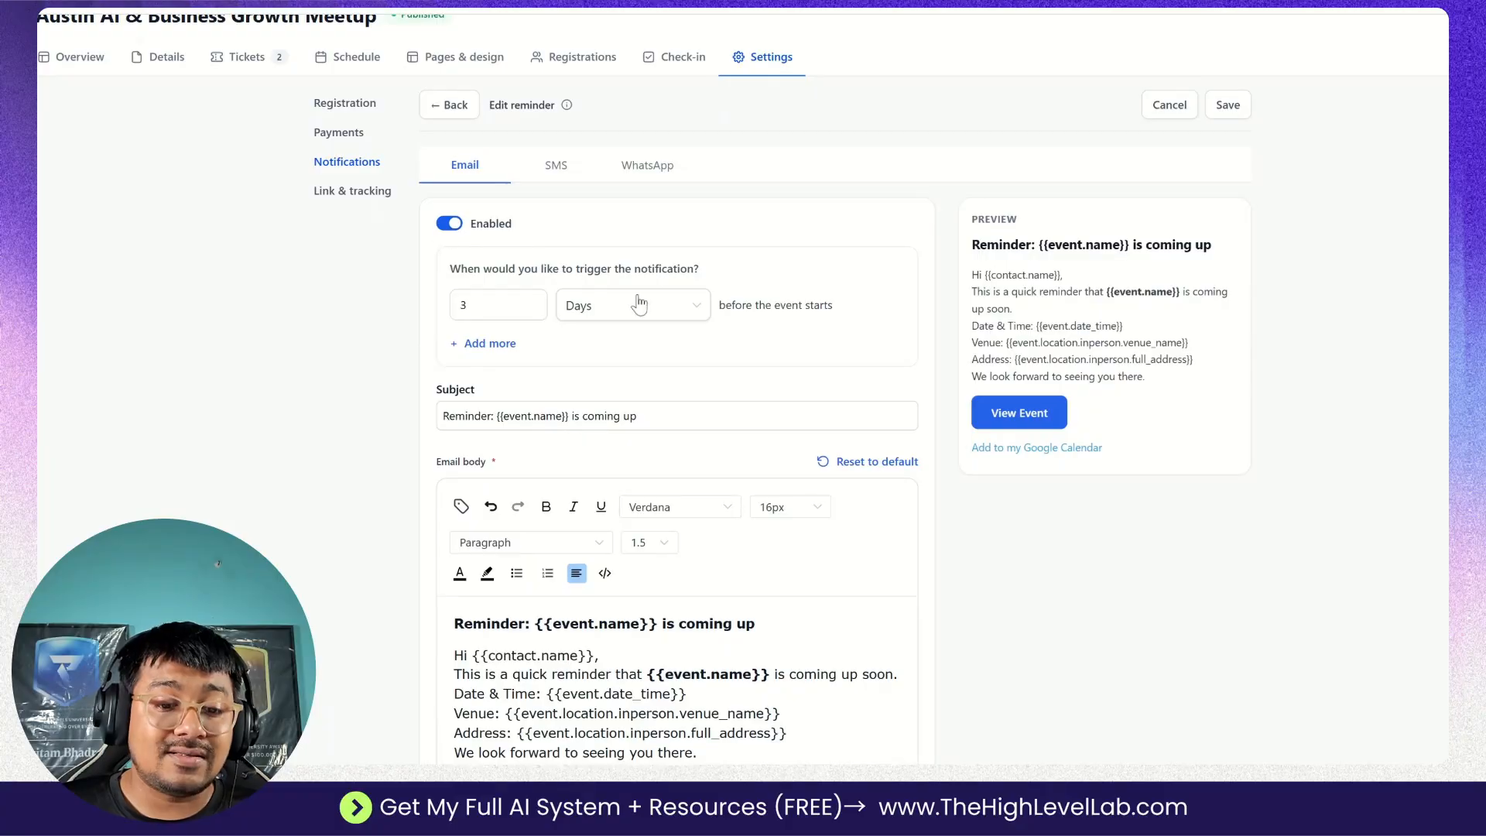
pyautogui.moveTo(474, 306); pyautogui.dragTo(432, 305)
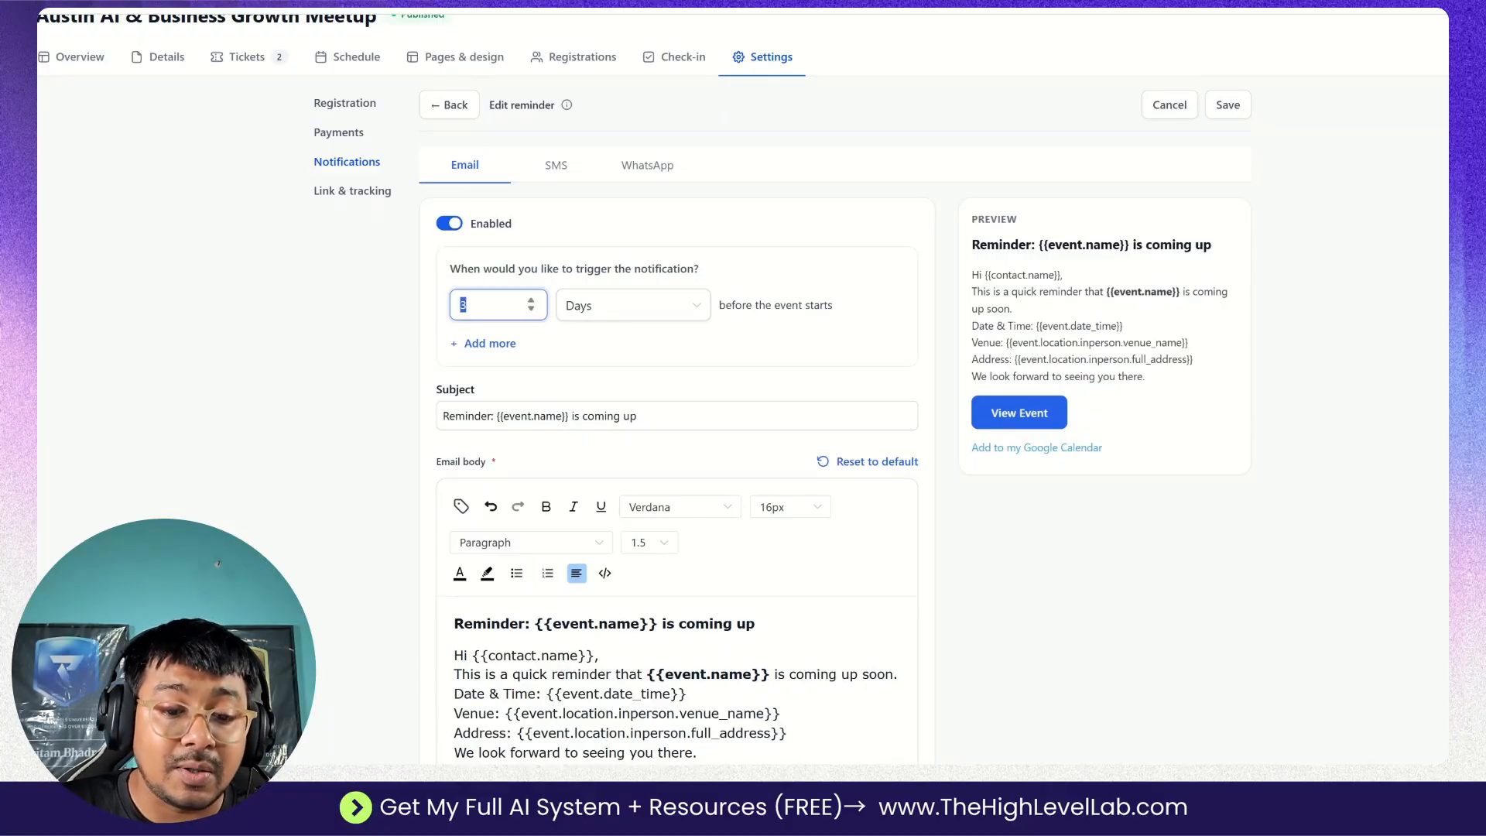
pyautogui.click(484, 343)
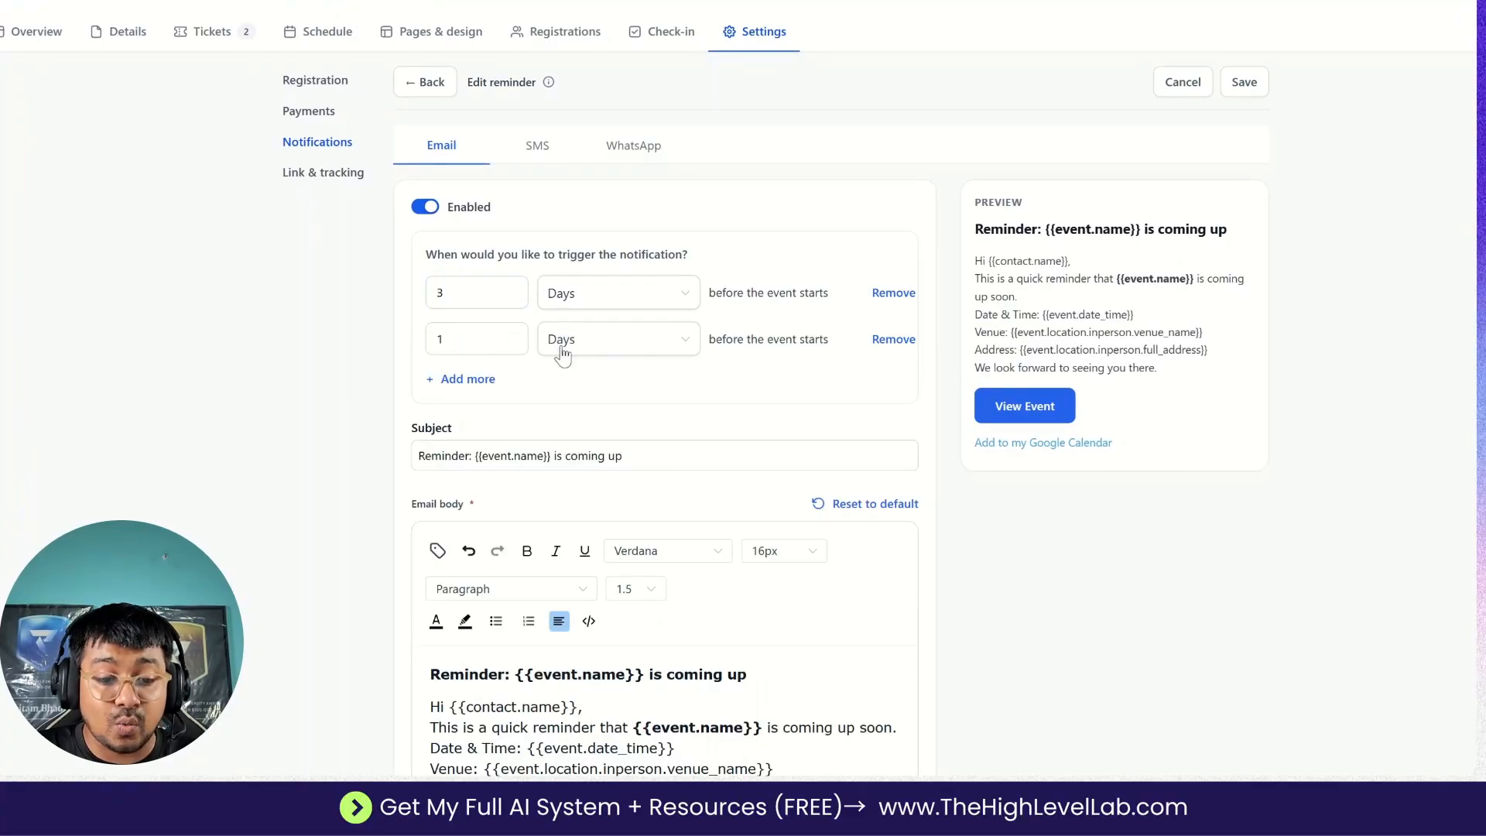
pyautogui.click(474, 381)
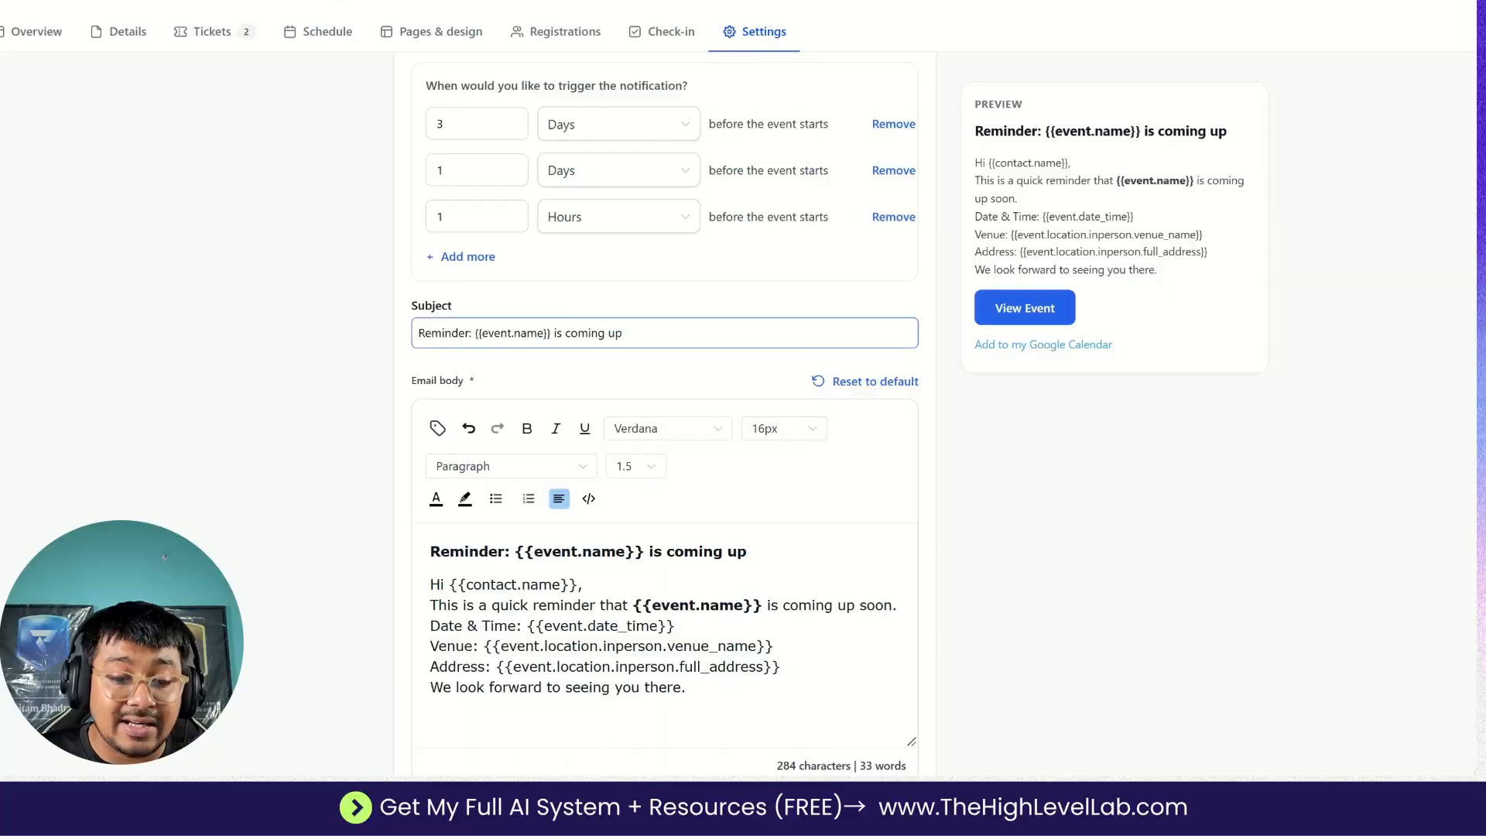
# Review the reminder's email subject, body and link options, and save the changes when returning to the notifications list.
pyautogui.click(501, 332)
pyautogui.scroll(-3, 844, 505)
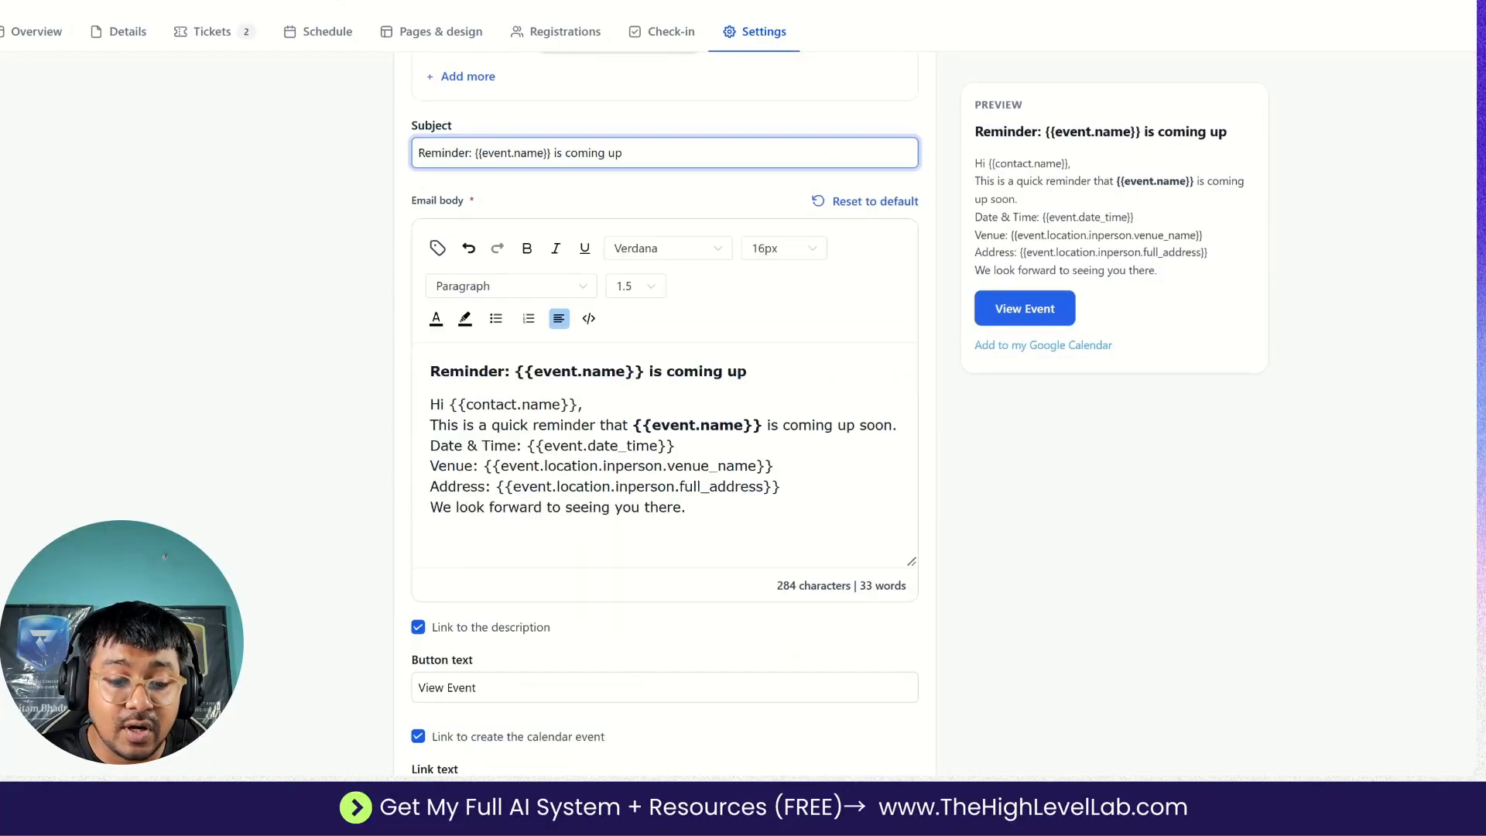
pyautogui.scroll(3, 640, 470)
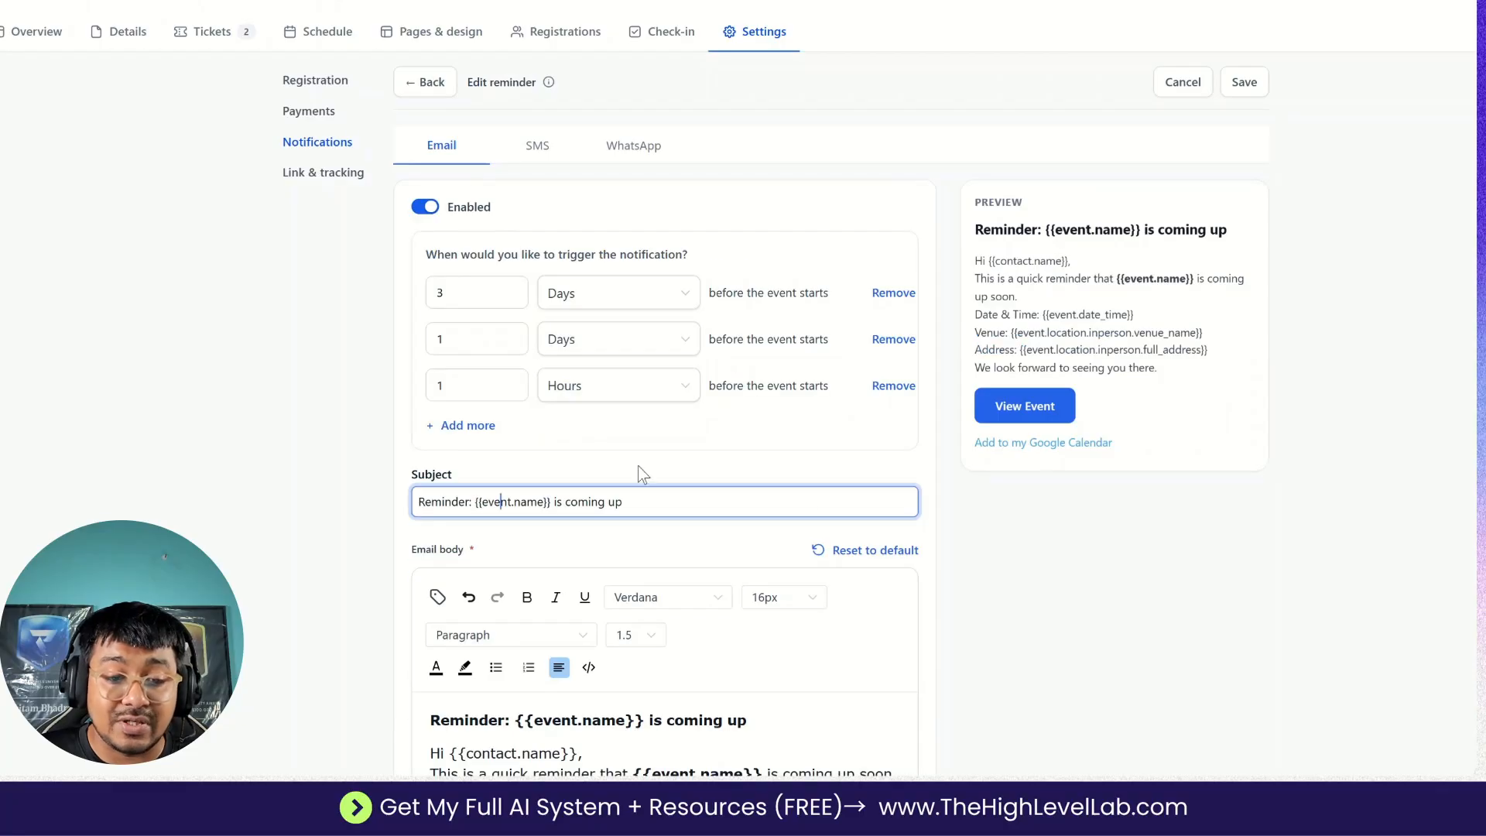
pyautogui.click(425, 83)
pyautogui.click(829, 370)
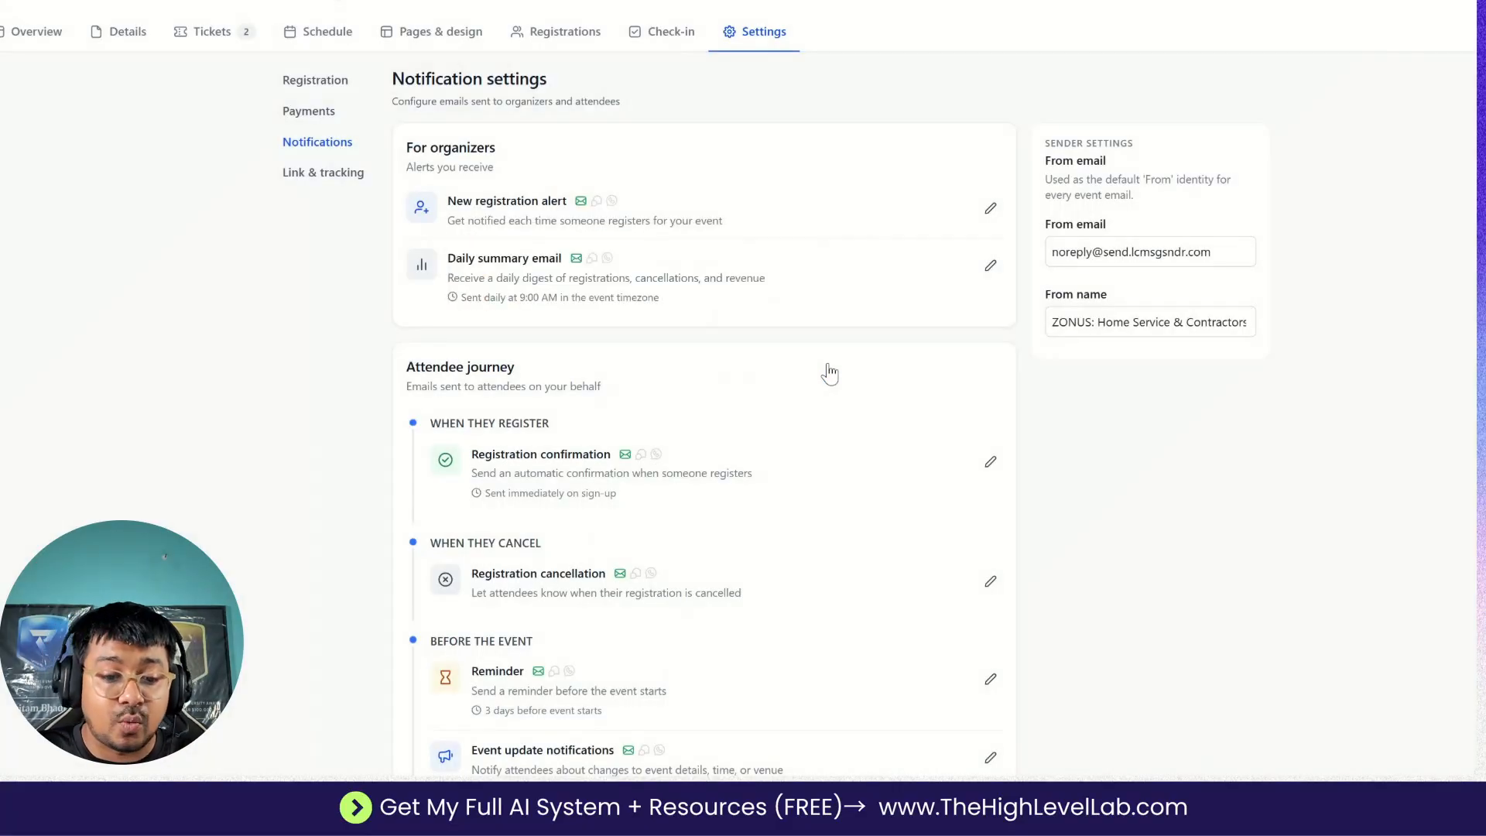
# Try enabling the post-event follow-up email, view its timing units, disable it again, and save when going back to the list.
pyautogui.scroll(-3, 656, 308)
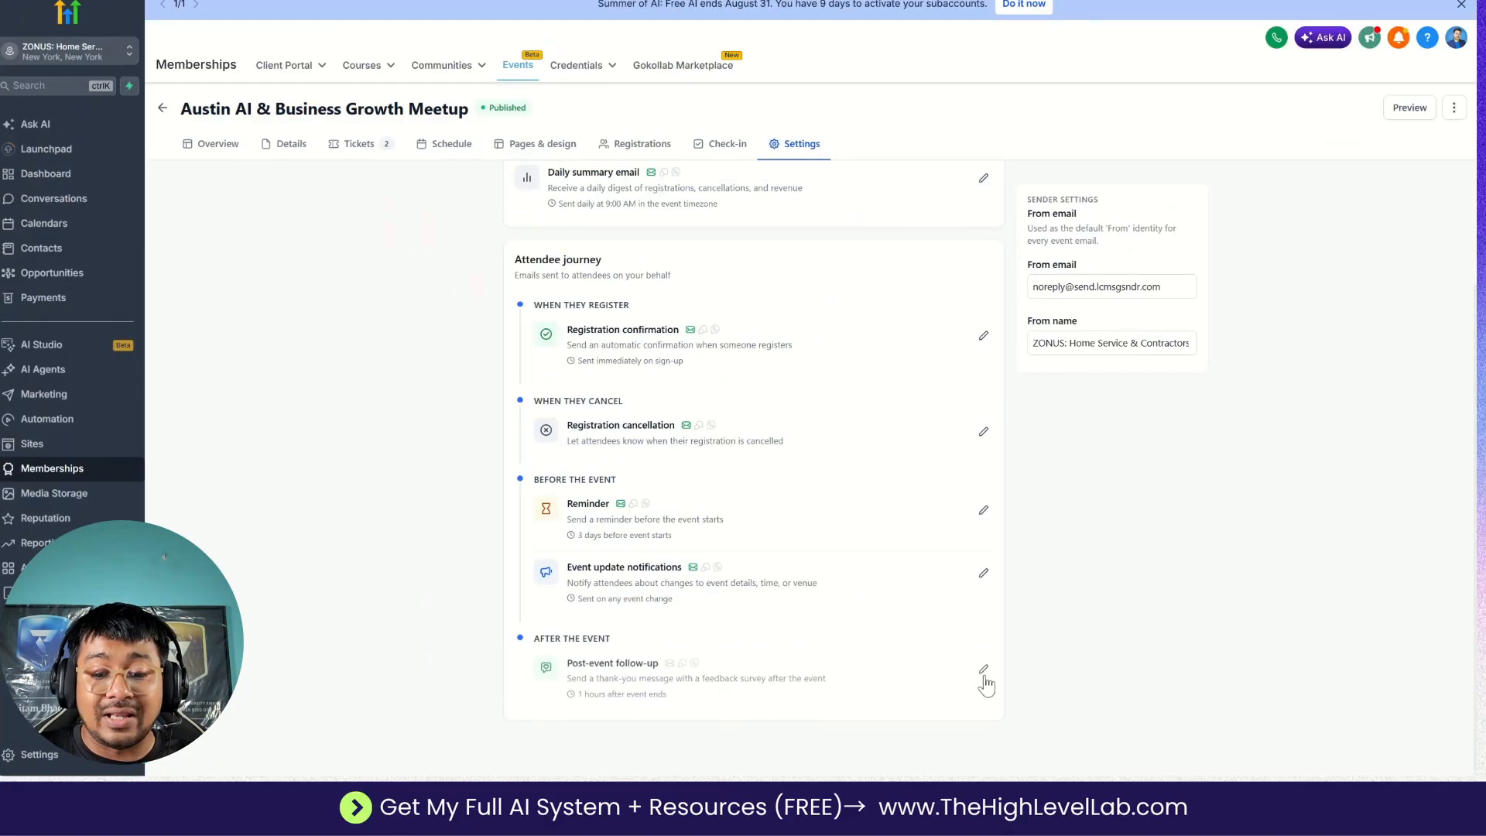
pyautogui.click(984, 670)
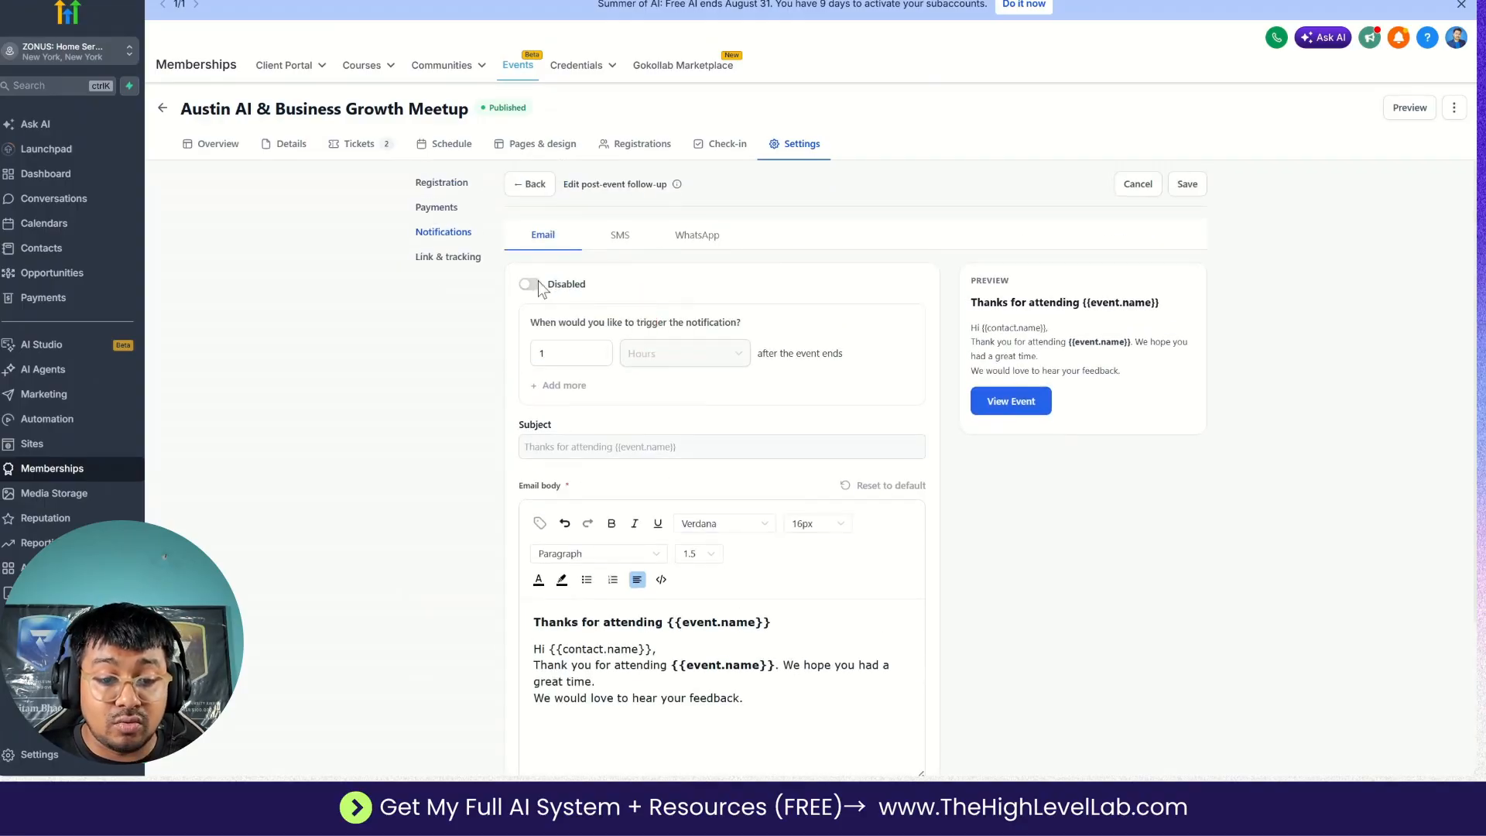
pyautogui.click(531, 285)
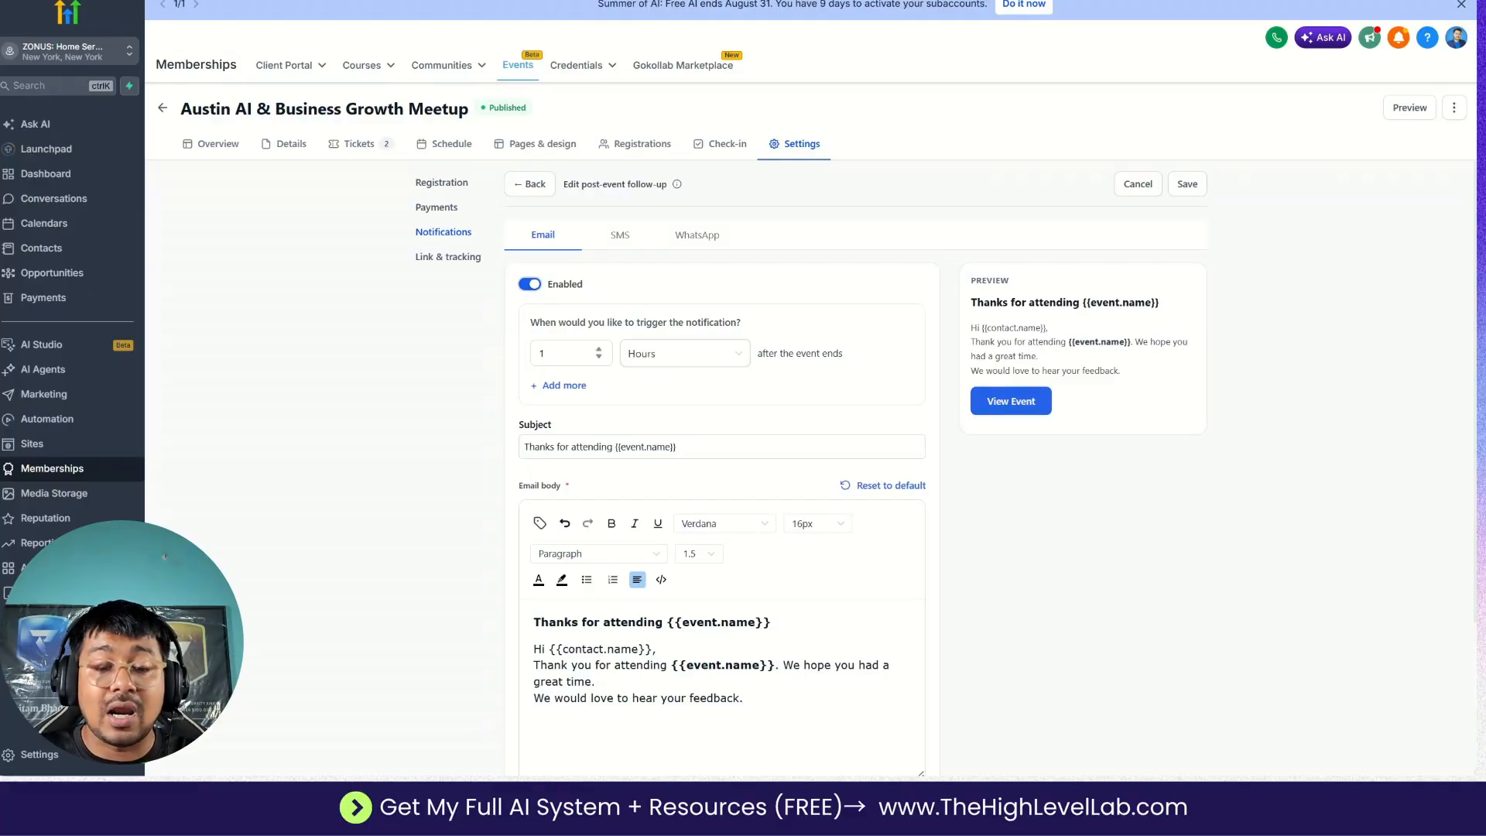
pyautogui.click(652, 358)
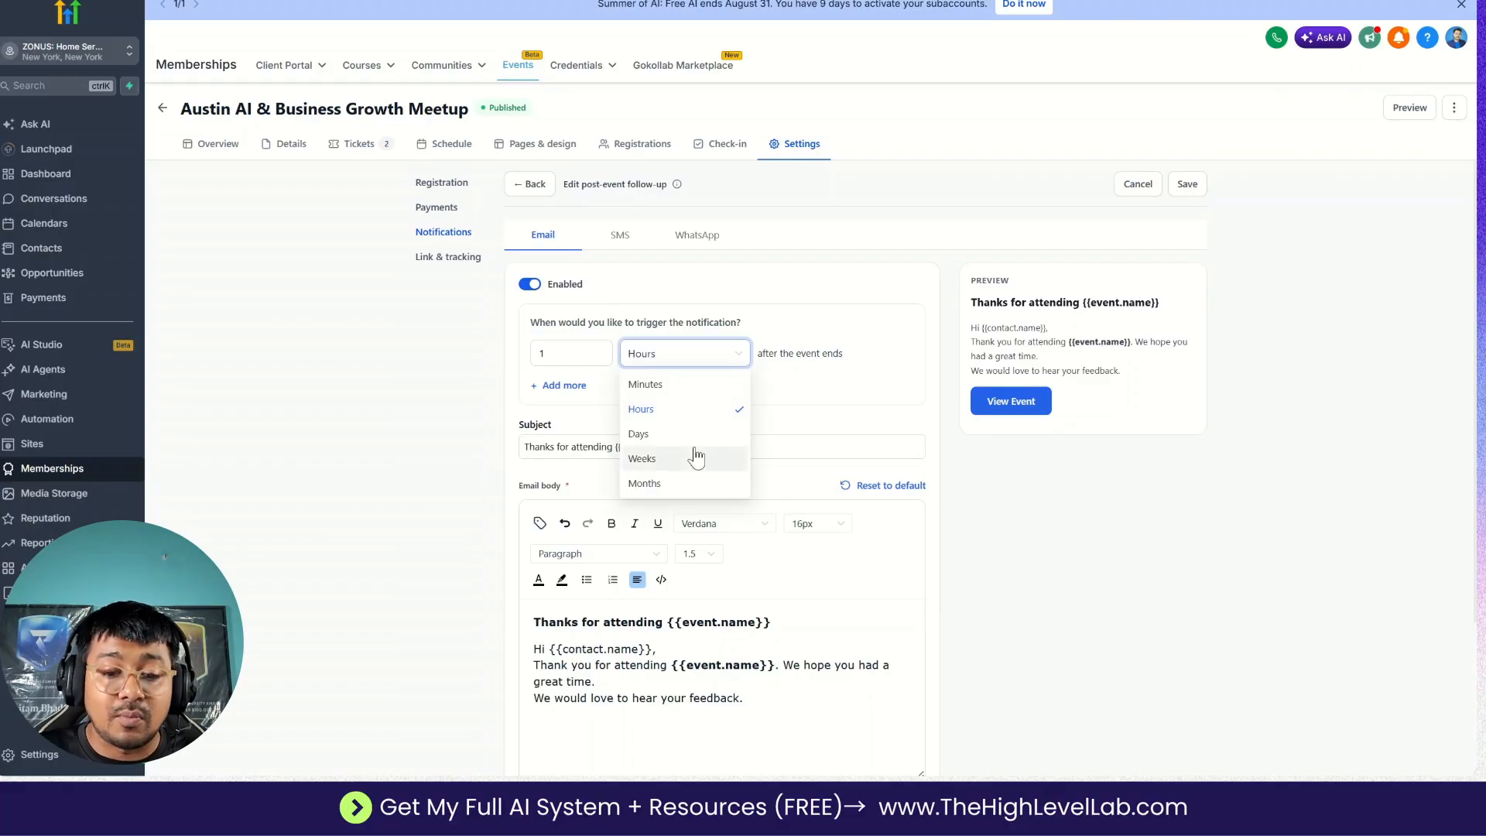
pyautogui.click(531, 285)
pyautogui.click(531, 285)
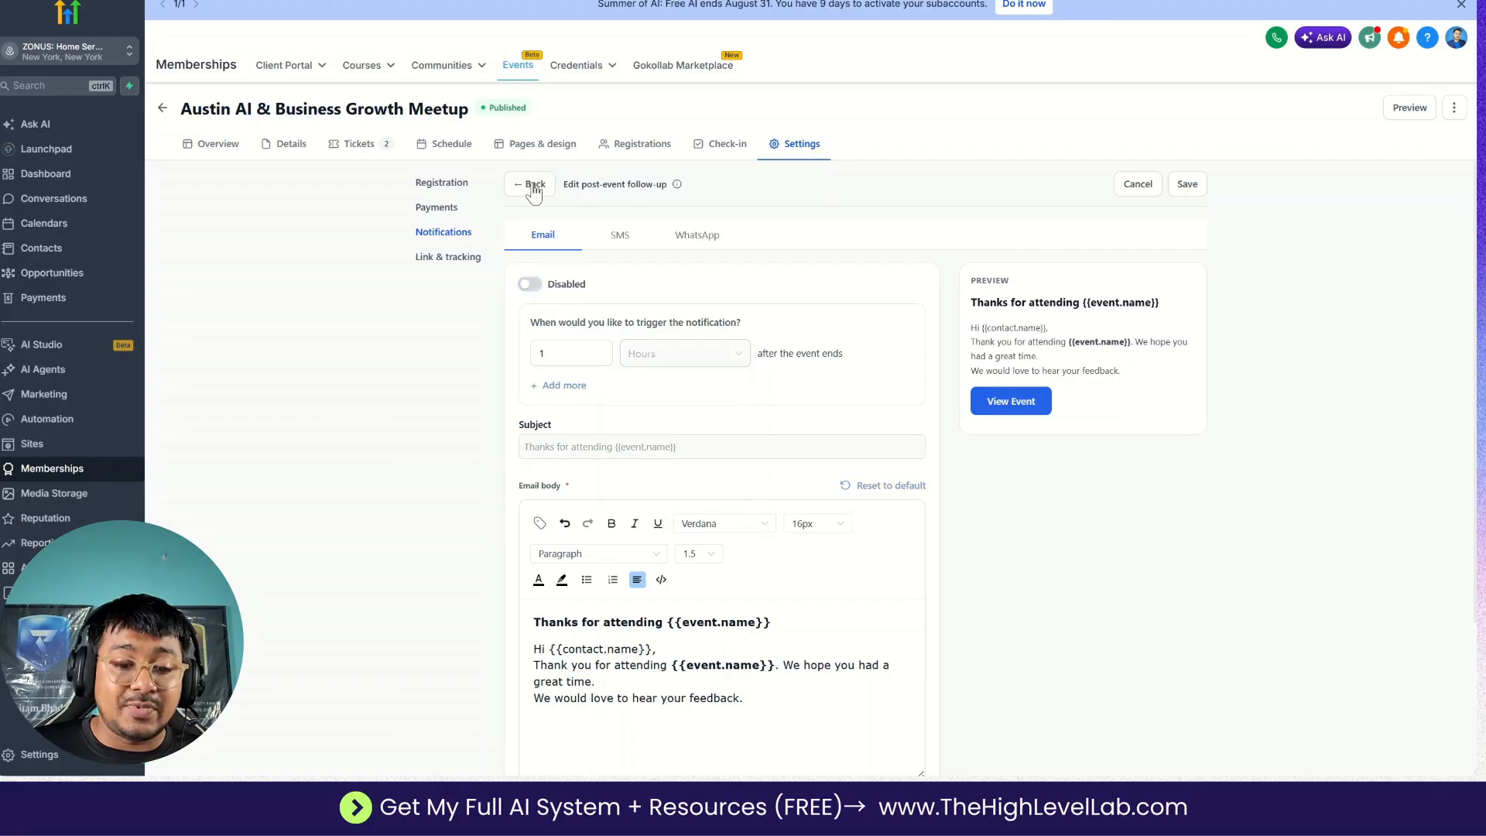
pyautogui.click(533, 186)
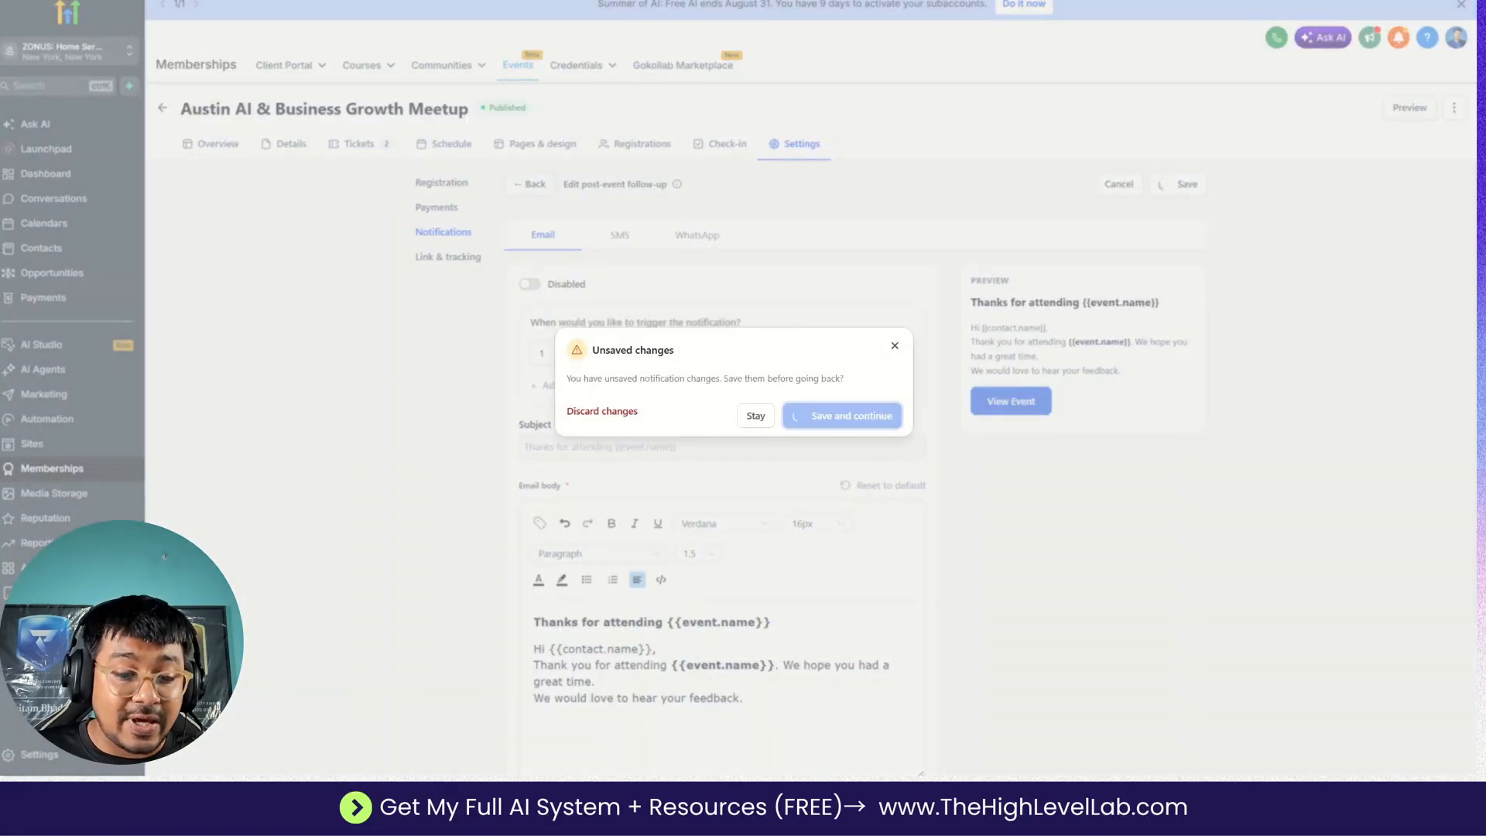